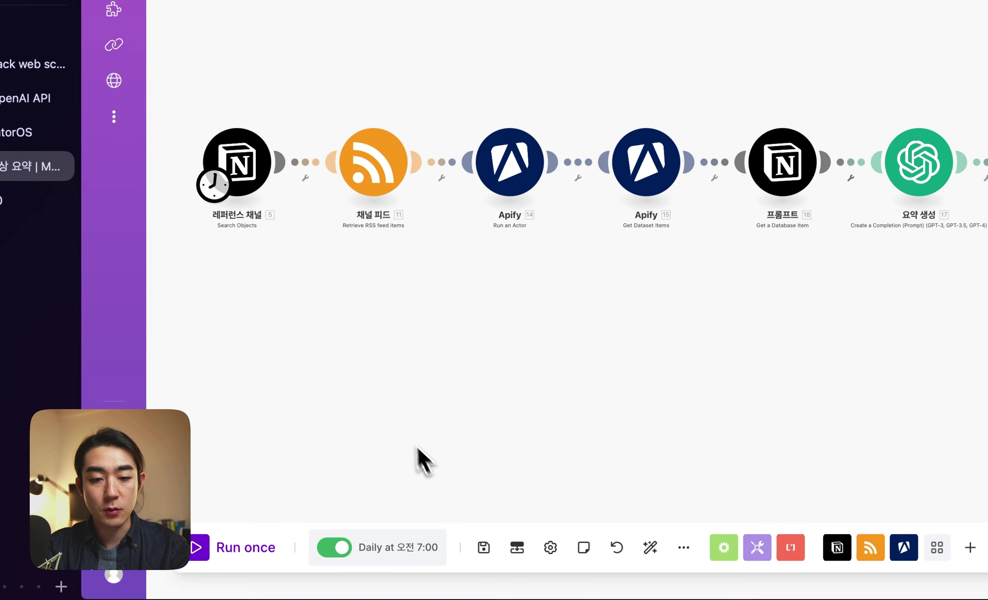
- Run the 레퍼런스 영상 요약 scenario once, then switch to the Notion CreatorOS dashboard and show its Reference gallery
{"action": "left_click", "coordinate": [241, 564]}
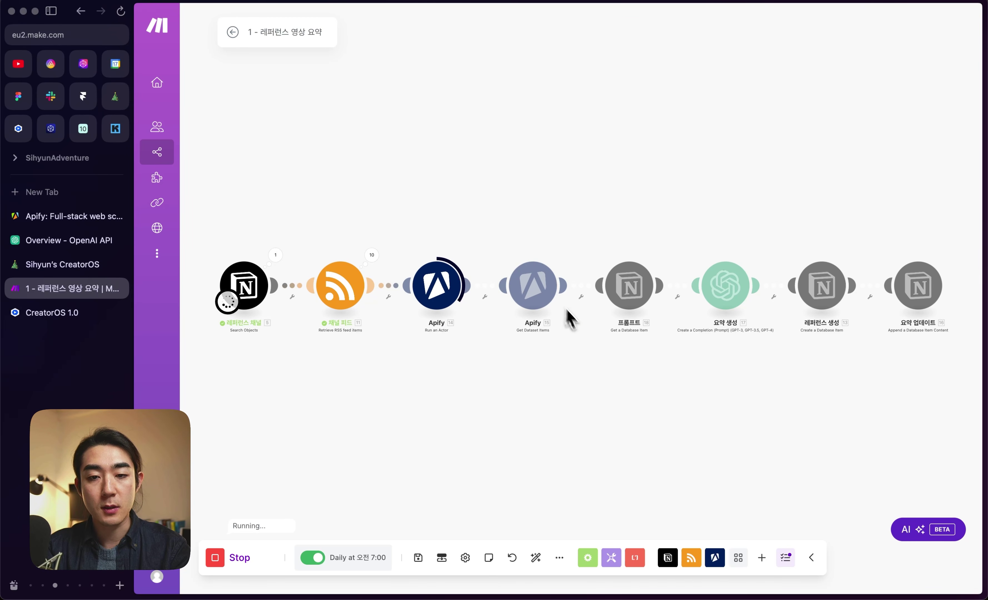
{"action": "left_click", "coordinate": [73, 265]}
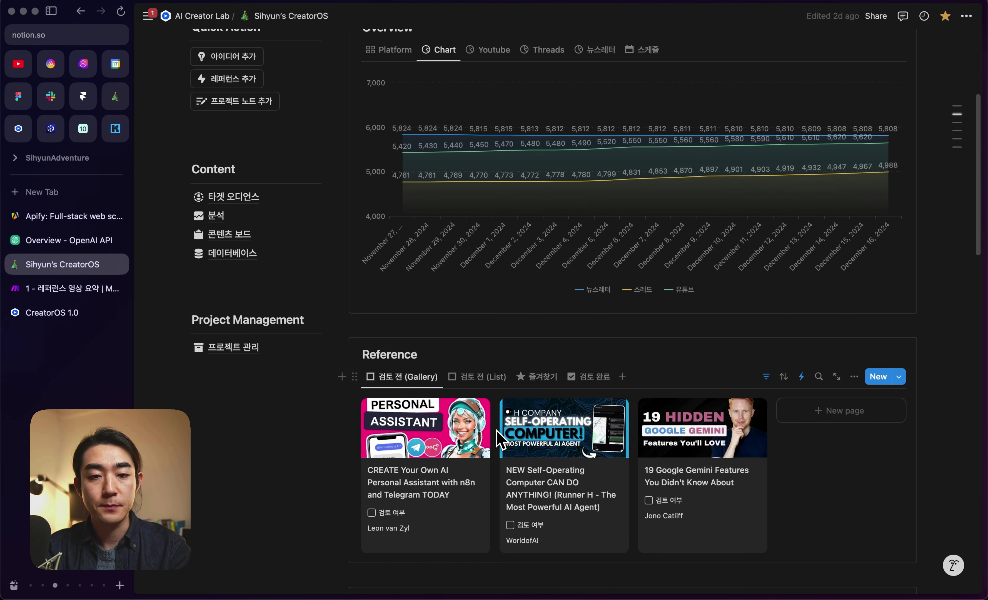
{"action": "scroll", "coordinate": [501, 401], "scroll_direction": "up", "scroll_amount": 5}
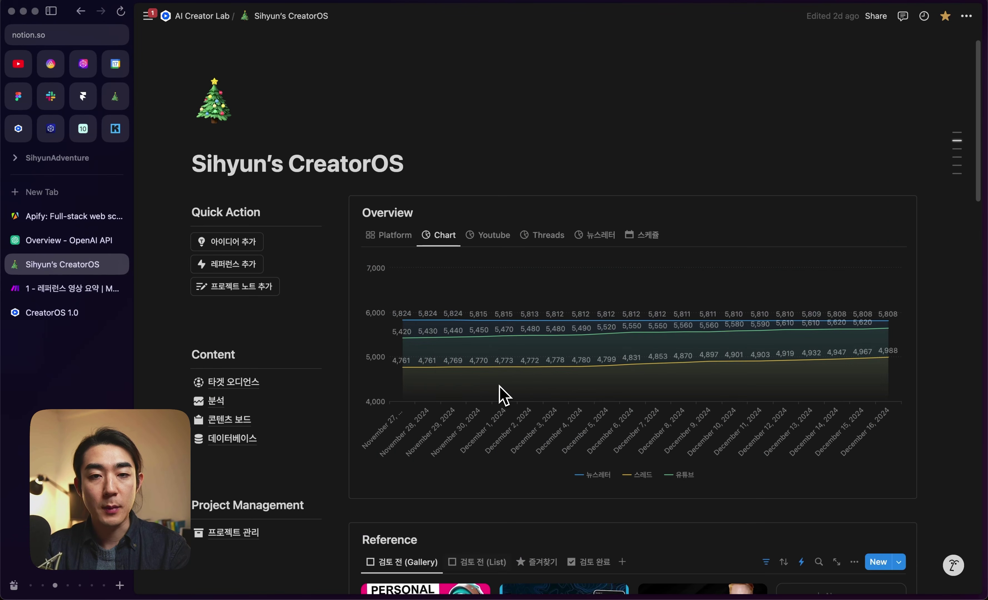
{"action": "scroll", "coordinate": [490, 397], "scroll_direction": "down", "scroll_amount": 7}
{"action": "scroll", "coordinate": [491, 402], "scroll_direction": "up", "scroll_amount": 1}
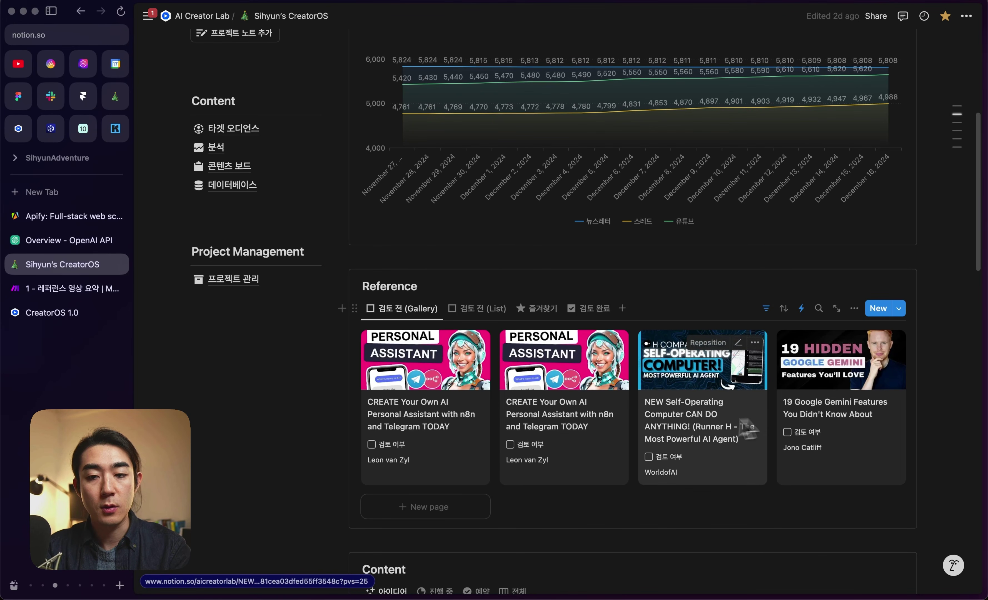
- Mark the duplicate AI personal assistant card, the Self-Operating Computer card and the 19 Google Gemini Features card as reviewed (검토 여부)
{"action": "left_click", "coordinate": [525, 444]}
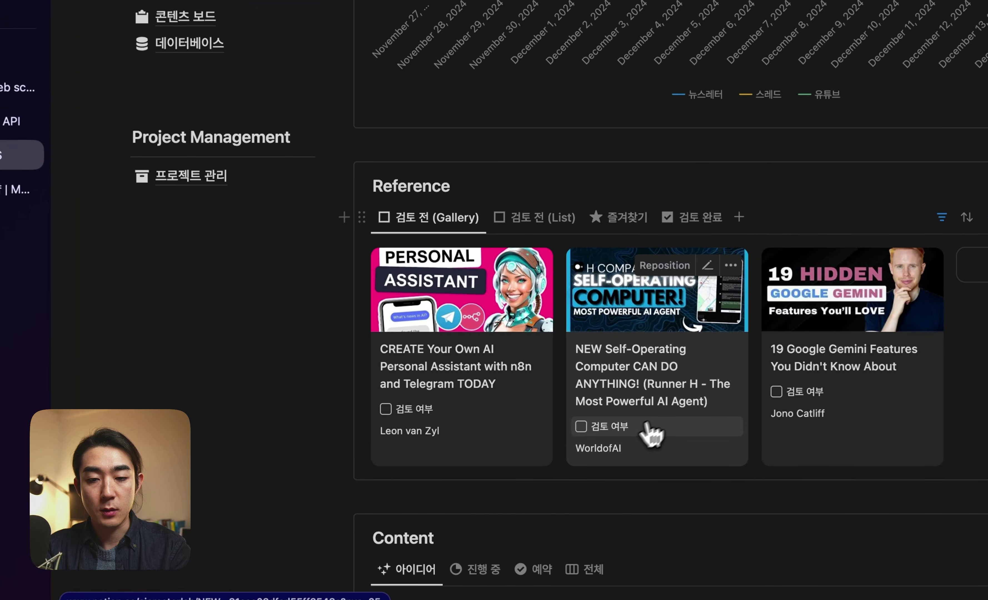
{"action": "left_click", "coordinate": [670, 456]}
{"action": "left_click", "coordinate": [620, 391]}
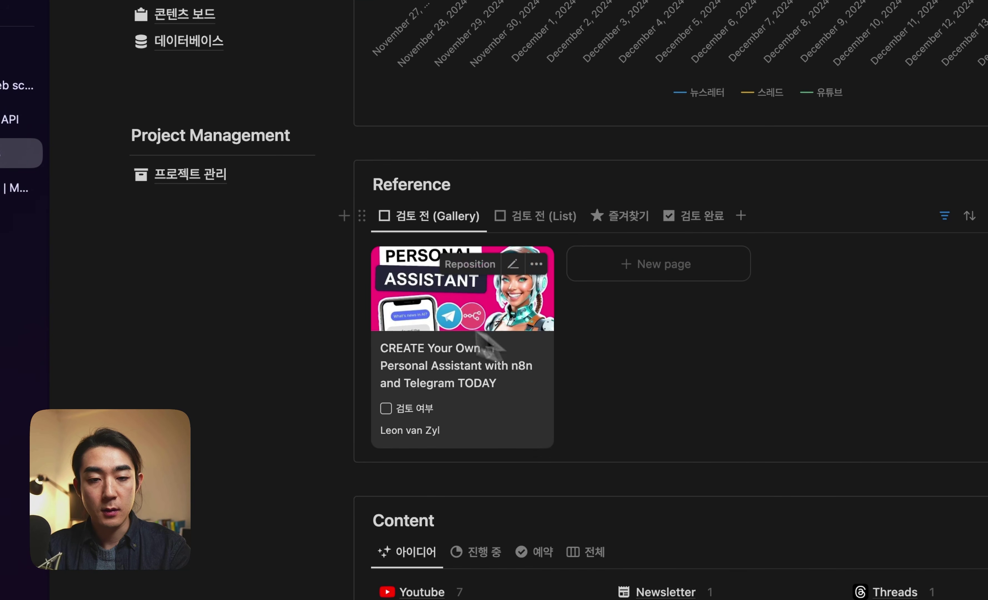
- Check the progress of the running 레퍼런스 영상 요약 scenario in Make and return to the Notion CreatorOS dashboard
{"action": "left_click", "coordinate": [53, 222]}
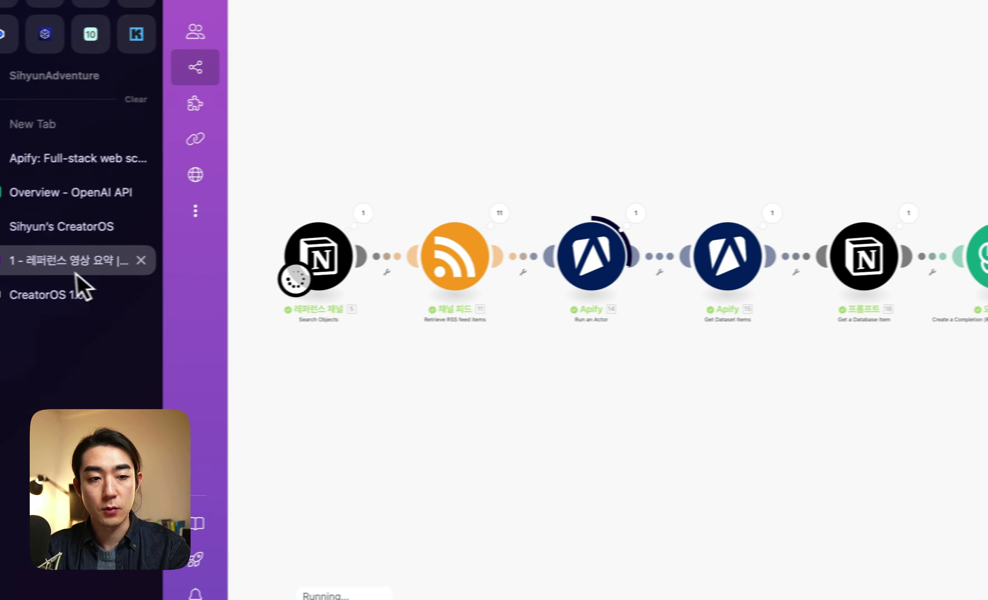
{"action": "left_click", "coordinate": [97, 225]}
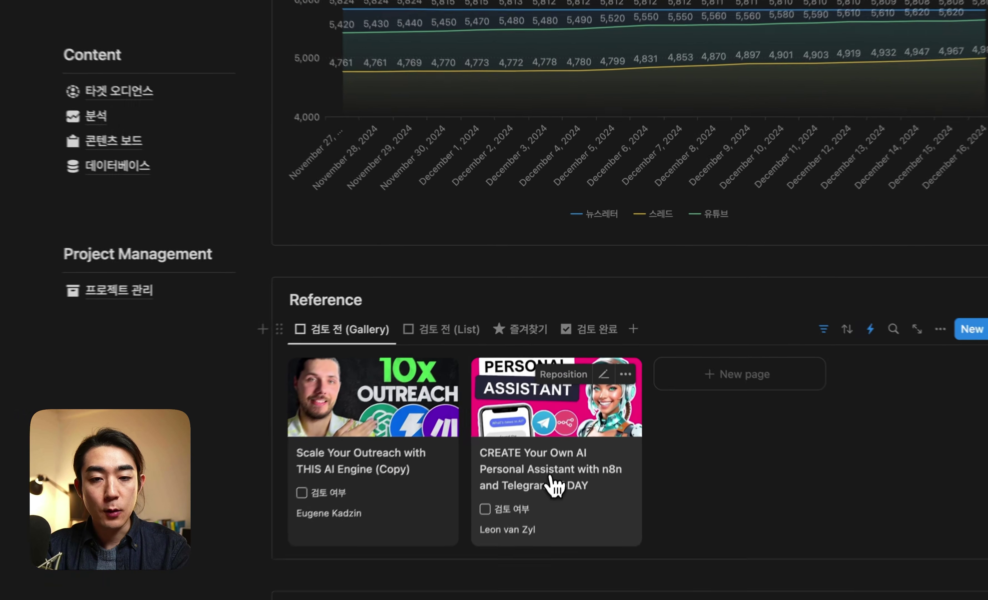
- Open the "CREATE Your Own AI Personal Assistant with n8n and Telegram TODAY" reference and preview its thumbnail image at full size
{"action": "left_click", "coordinate": [521, 422]}
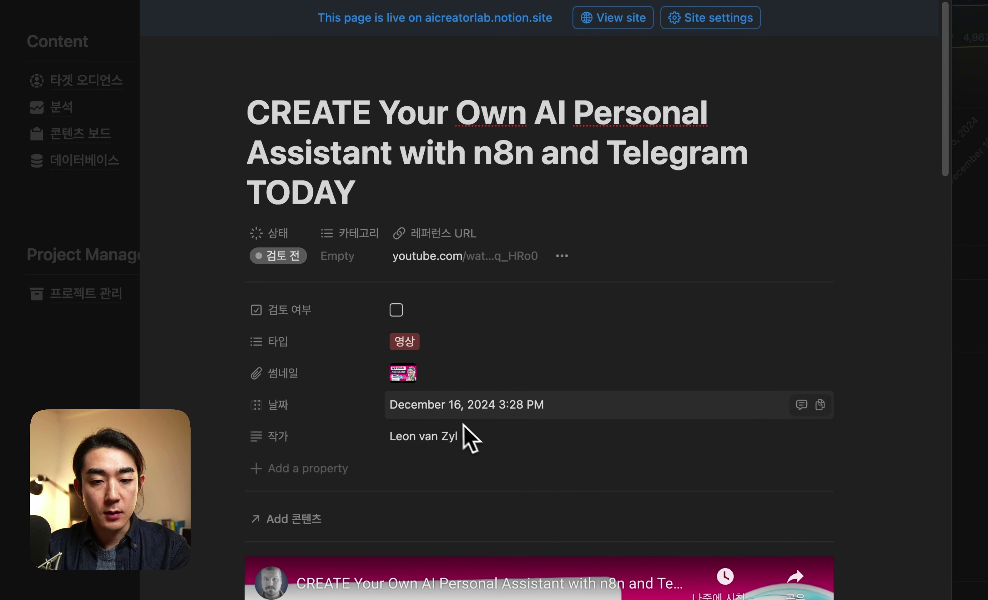
{"action": "left_click", "coordinate": [408, 372]}
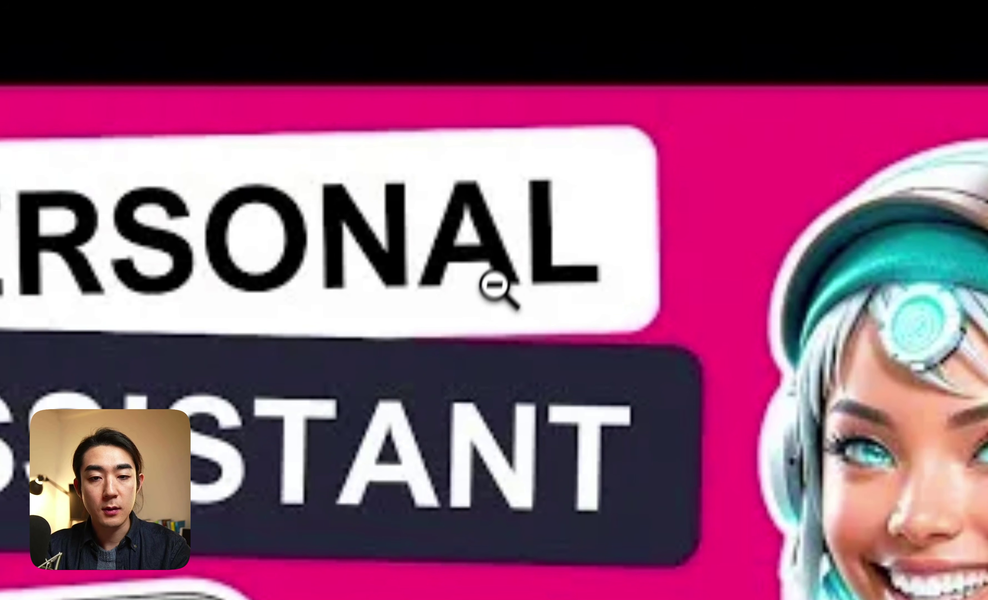
{"action": "key", "text": "Escape"}
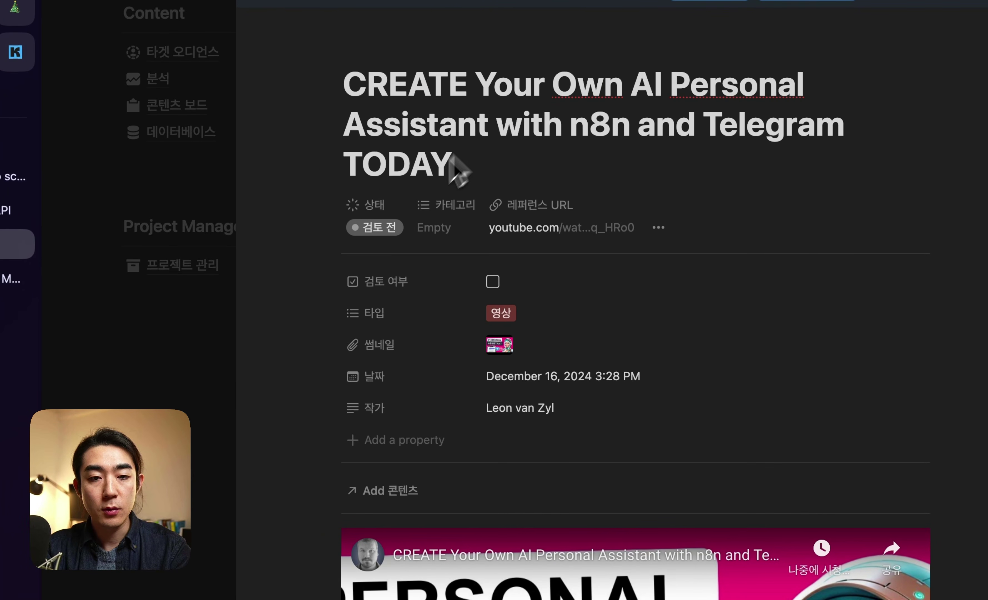
- Examine the embedded video and the 내용 개요 overview of the video summary on the reference page
{"action": "scroll", "coordinate": [500, 261], "scroll_direction": "down", "scroll_amount": 10}
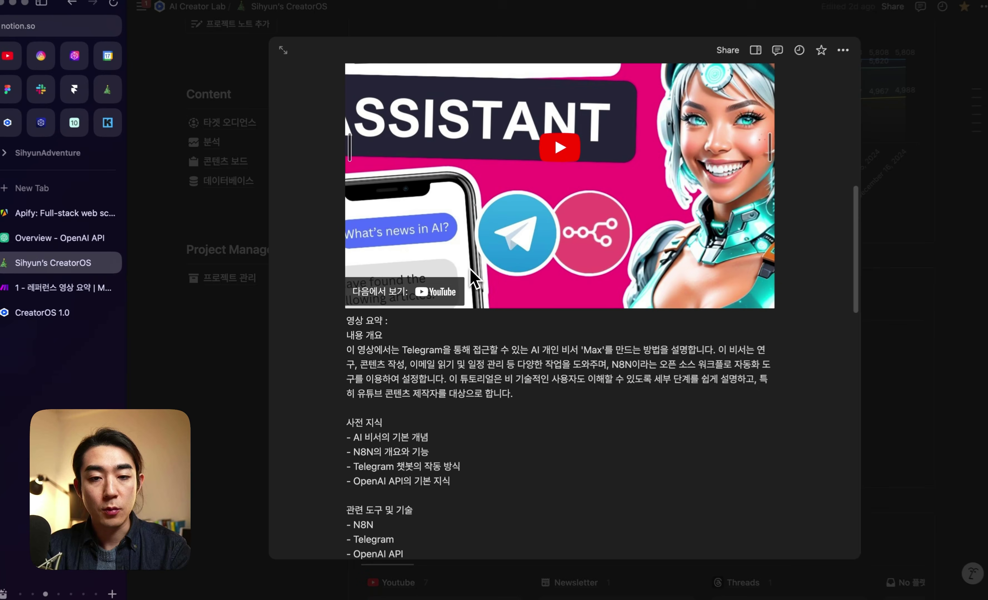
{"action": "scroll", "coordinate": [630, 320], "scroll_direction": "up", "scroll_amount": 3}
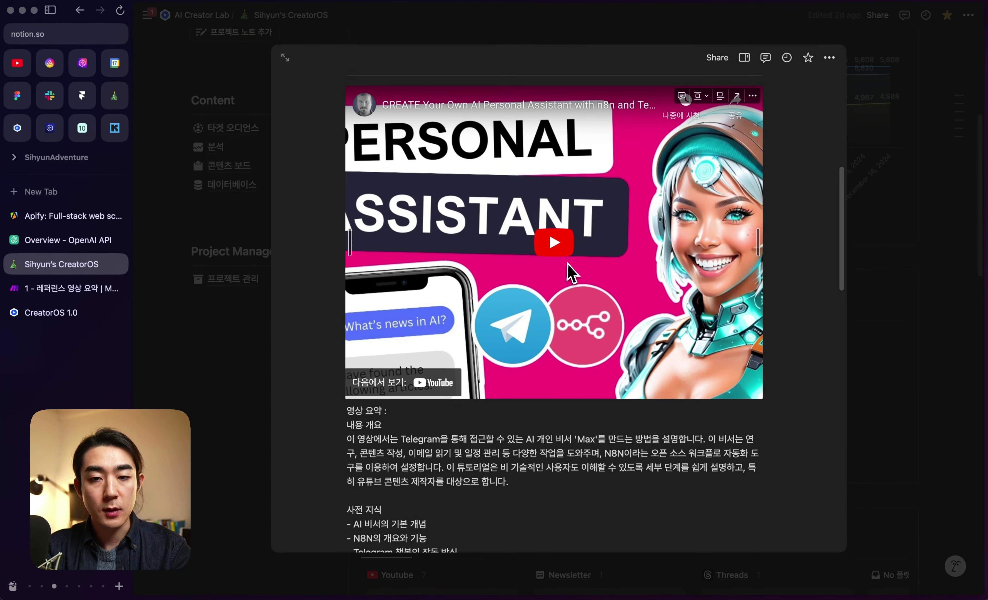
{"action": "scroll", "coordinate": [525, 290], "scroll_direction": "down", "scroll_amount": 5}
{"action": "left_click", "coordinate": [528, 286]}
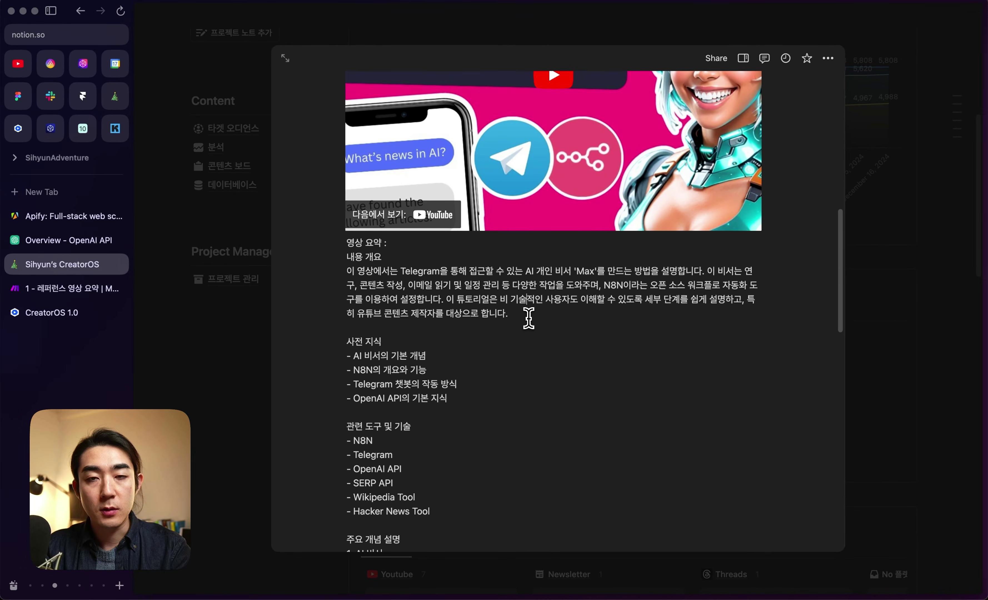
{"action": "key", "text": "Right"}
{"action": "key", "text": "Right"}
{"action": "key", "text": "Right"}
{"action": "key", "text": "Right"}
{"action": "key", "text": "Right"}
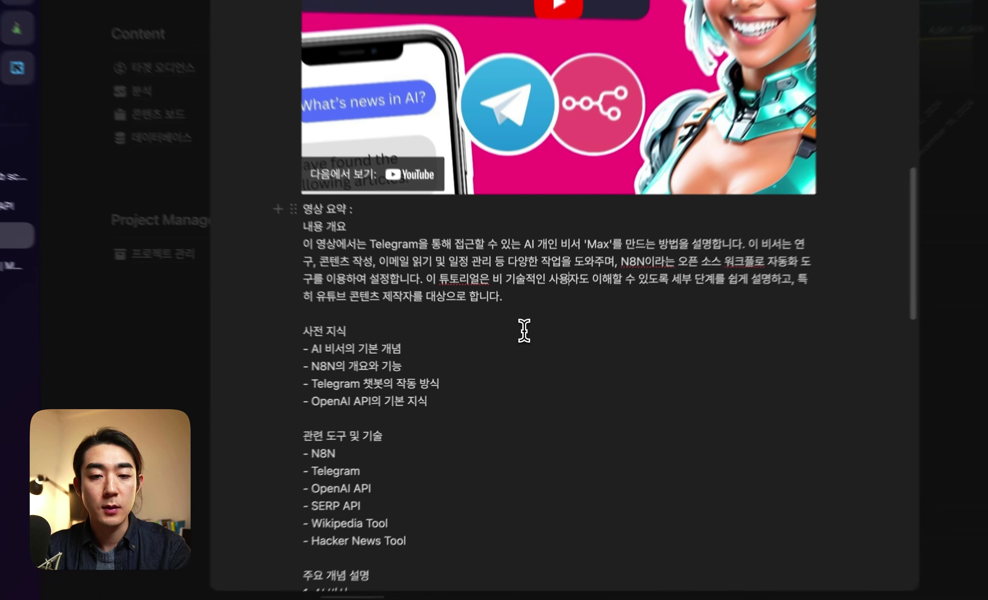
{"action": "left_click", "coordinate": [538, 340]}
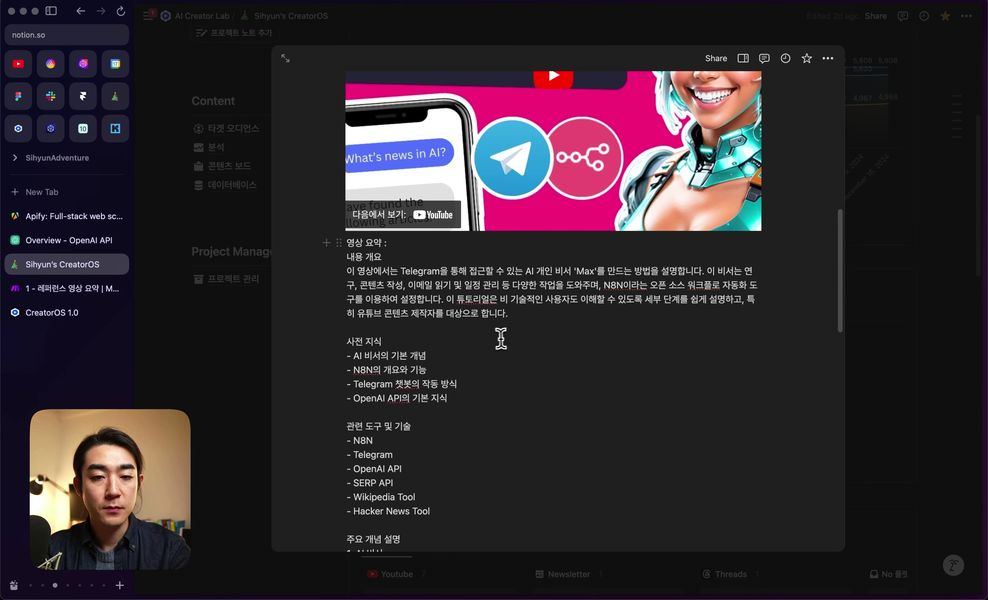
- Read the rest of the AI personal assistant video's summary, from 사전 지식 through 추가 노트, and close the reference page
{"action": "scroll", "coordinate": [500, 339], "scroll_direction": "down", "scroll_amount": 2}
{"action": "double_click", "coordinate": [415, 230]}
{"action": "left_click", "coordinate": [419, 251]}
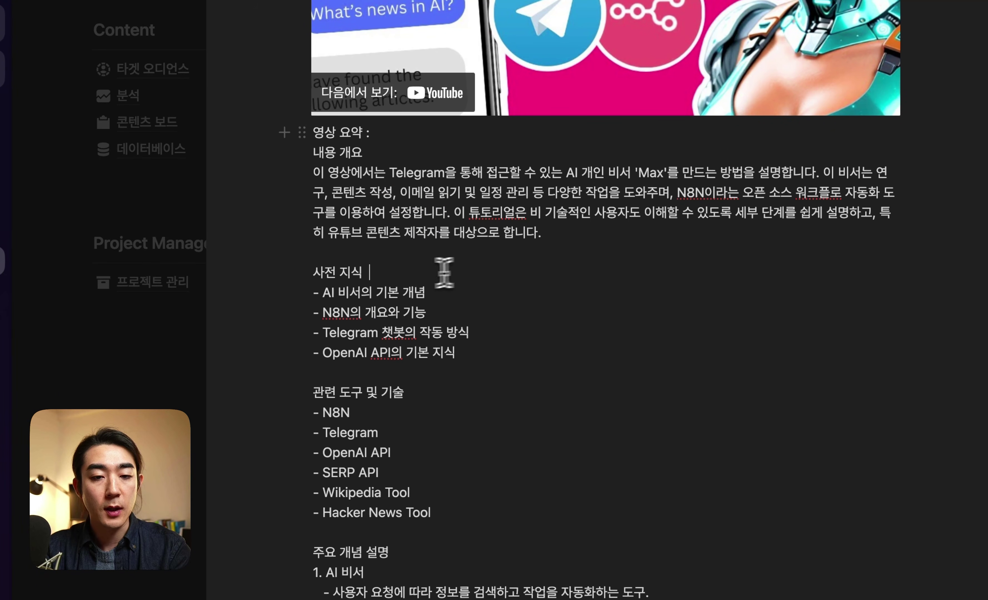
{"action": "scroll", "coordinate": [469, 277], "scroll_direction": "down", "scroll_amount": 3}
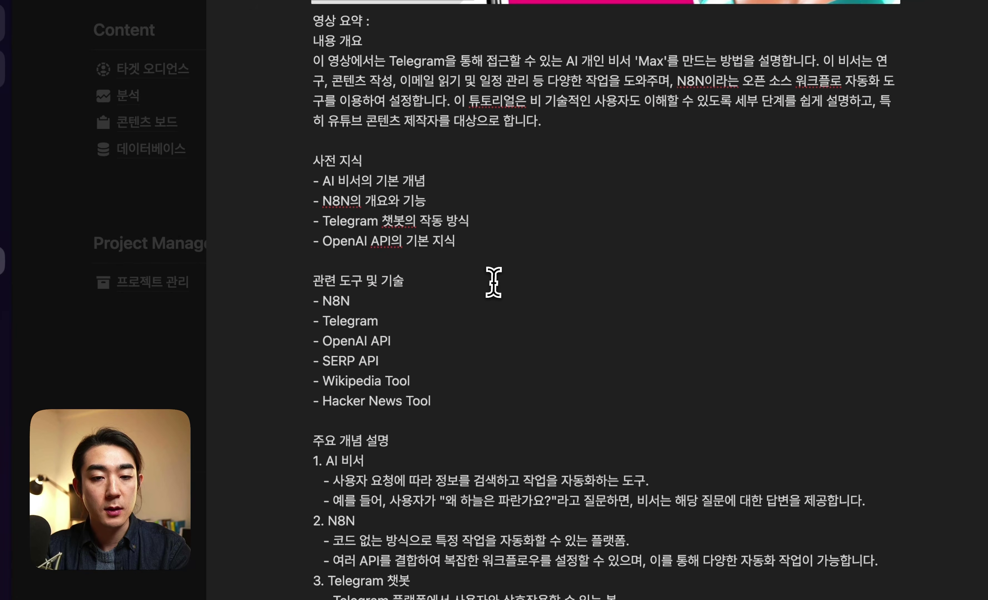
{"action": "left_click", "coordinate": [469, 289]}
{"action": "scroll", "coordinate": [479, 304], "scroll_direction": "up", "scroll_amount": 2}
{"action": "scroll", "coordinate": [484, 347], "scroll_direction": "down", "scroll_amount": 1}
{"action": "scroll", "coordinate": [488, 386], "scroll_direction": "down", "scroll_amount": 9}
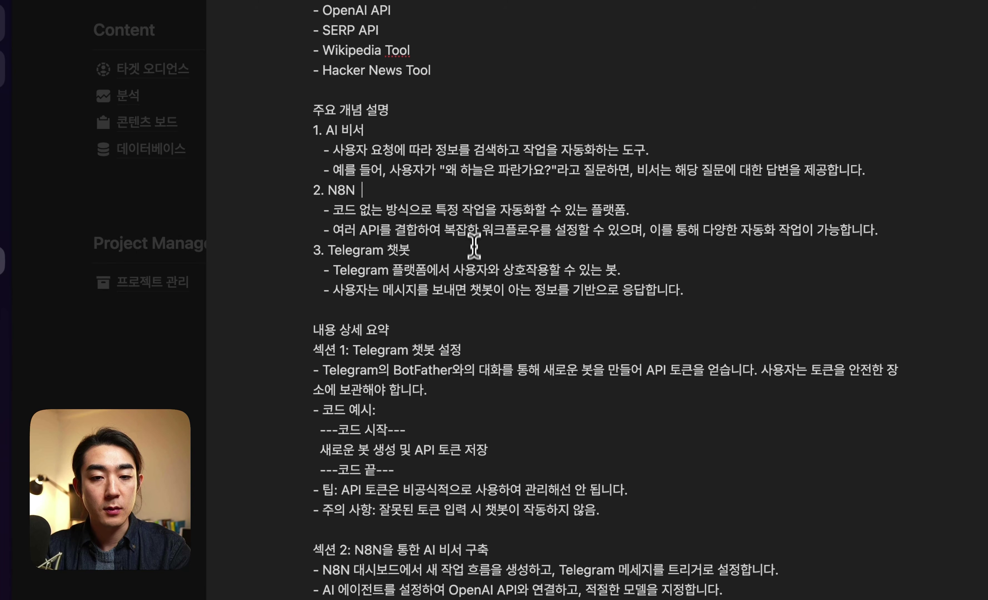
{"action": "scroll", "coordinate": [474, 311], "scroll_direction": "down", "scroll_amount": 20}
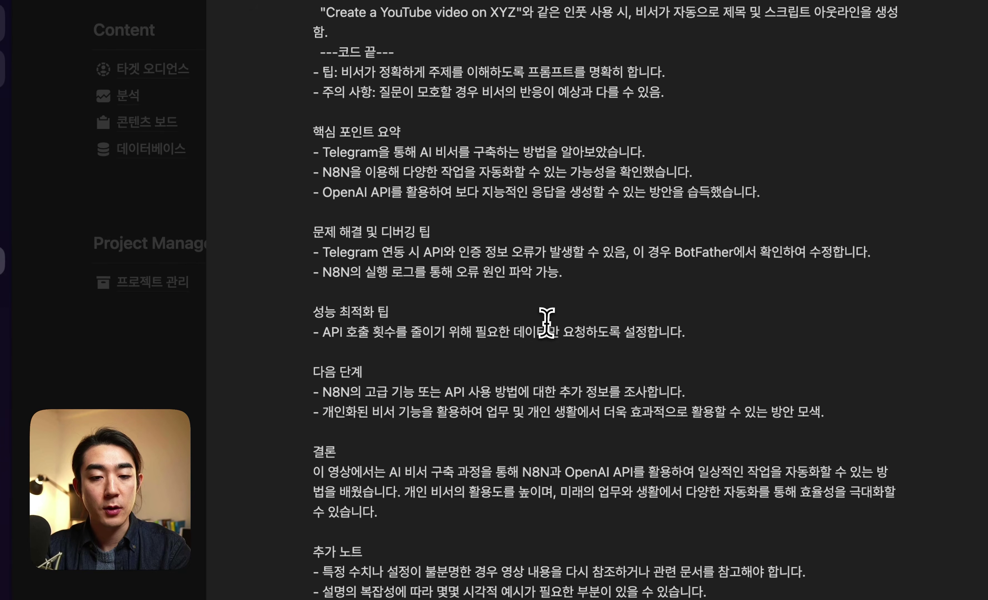
{"action": "scroll", "coordinate": [547, 323], "scroll_direction": "up", "scroll_amount": 20}
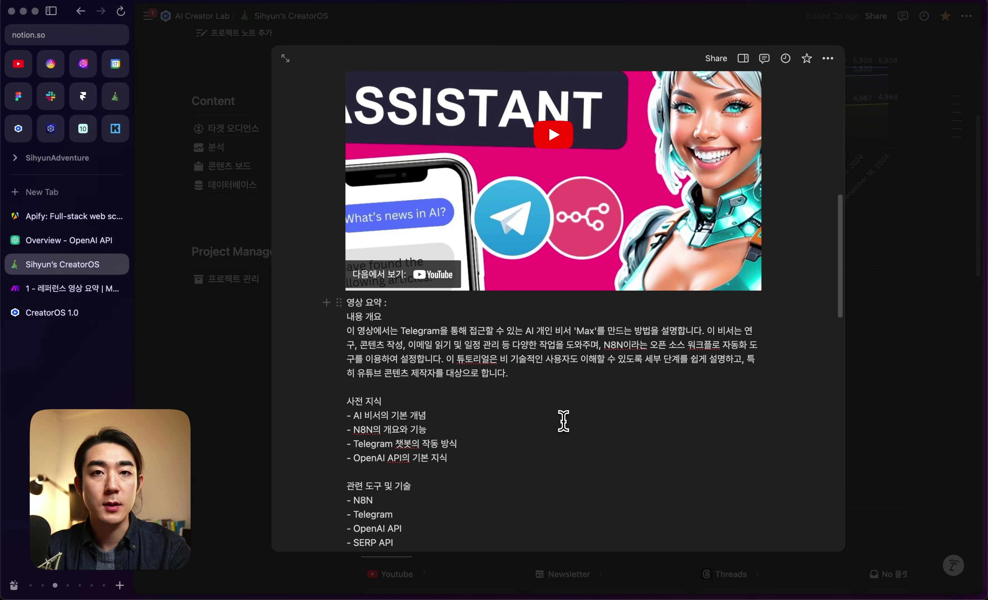
{"action": "scroll", "coordinate": [563, 421], "scroll_direction": "down", "scroll_amount": 5}
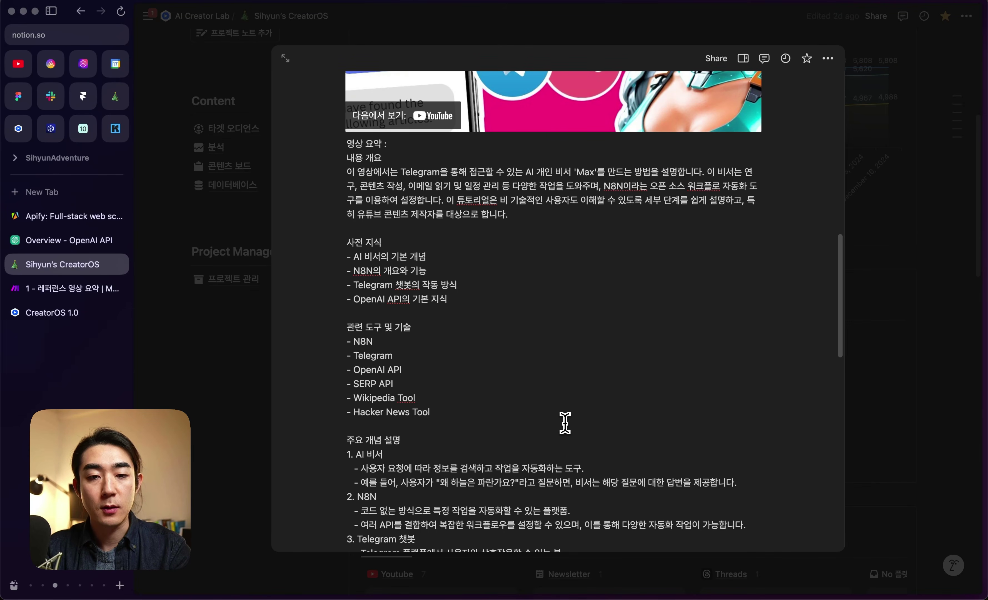
{"action": "scroll", "coordinate": [561, 428], "scroll_direction": "up", "scroll_amount": 10}
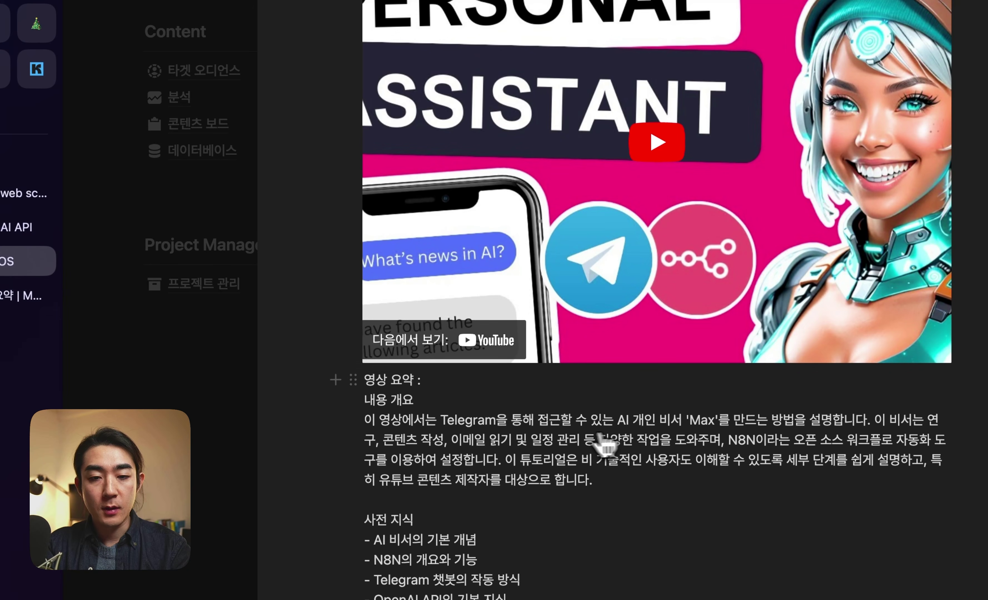
{"action": "scroll", "coordinate": [515, 391], "scroll_direction": "down", "scroll_amount": 6}
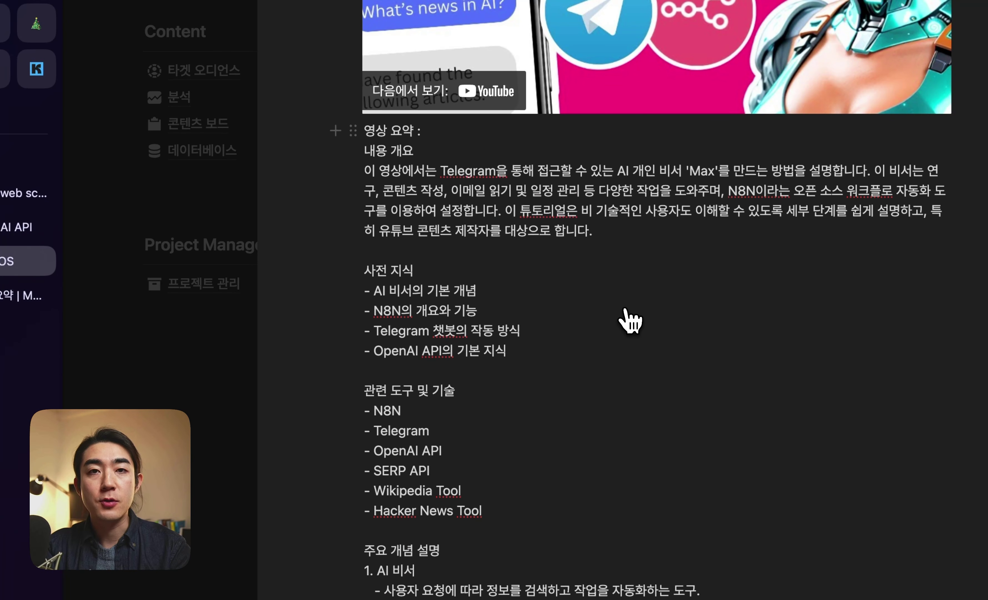
{"action": "scroll", "coordinate": [628, 344], "scroll_direction": "down", "scroll_amount": 15}
{"action": "left_click", "coordinate": [245, 450]}
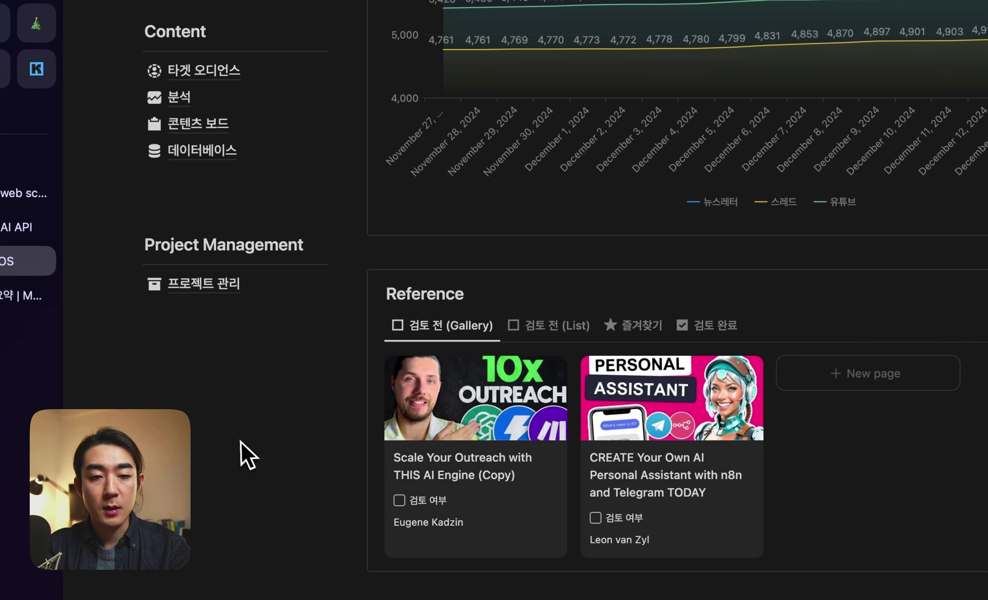
- Go to the 데이터베이스 page from the dashboard and open the 레퍼런스 database
{"action": "scroll", "coordinate": [251, 459], "scroll_direction": "up", "scroll_amount": 10}
{"action": "left_click", "coordinate": [229, 486]}
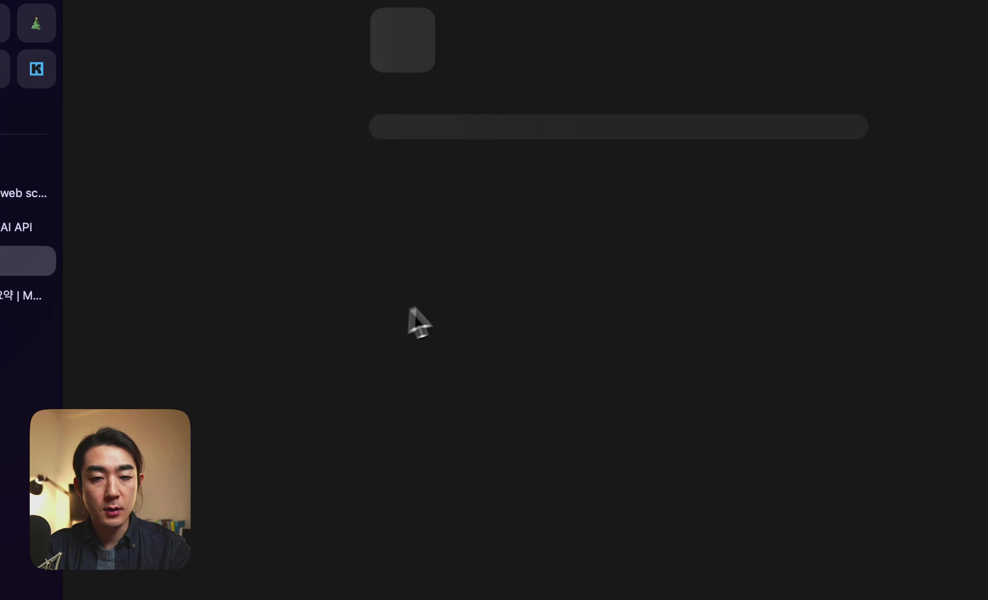
{"action": "left_click", "coordinate": [432, 367]}
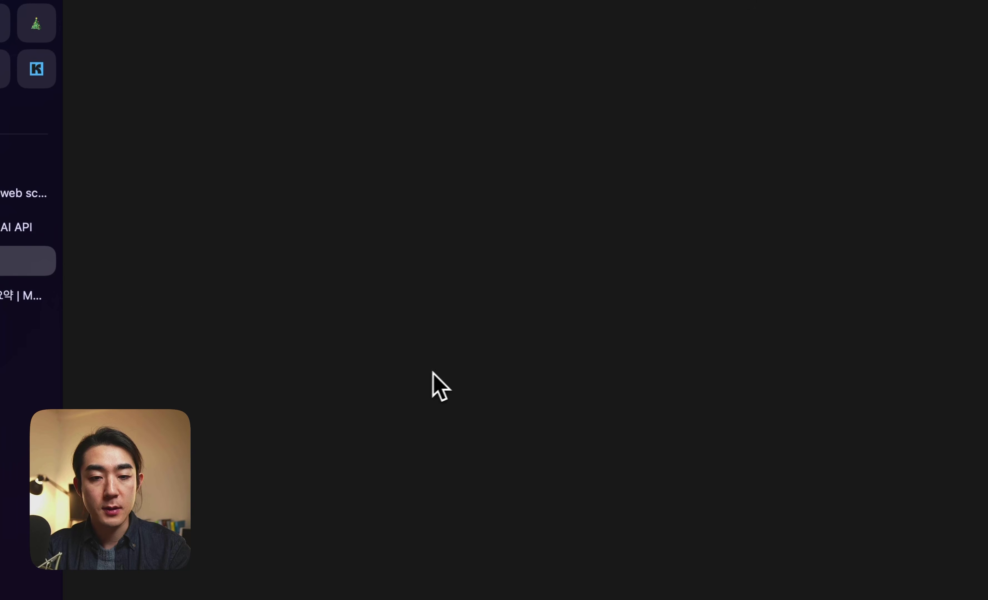
{"action": "key", "text": "super+bracketleft"}
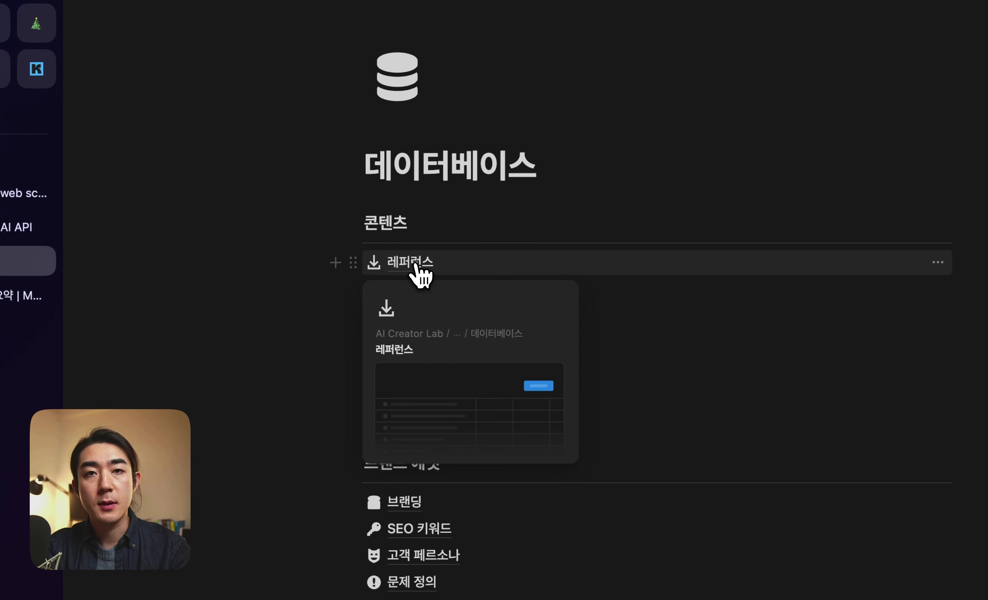
{"action": "left_click", "coordinate": [416, 267]}
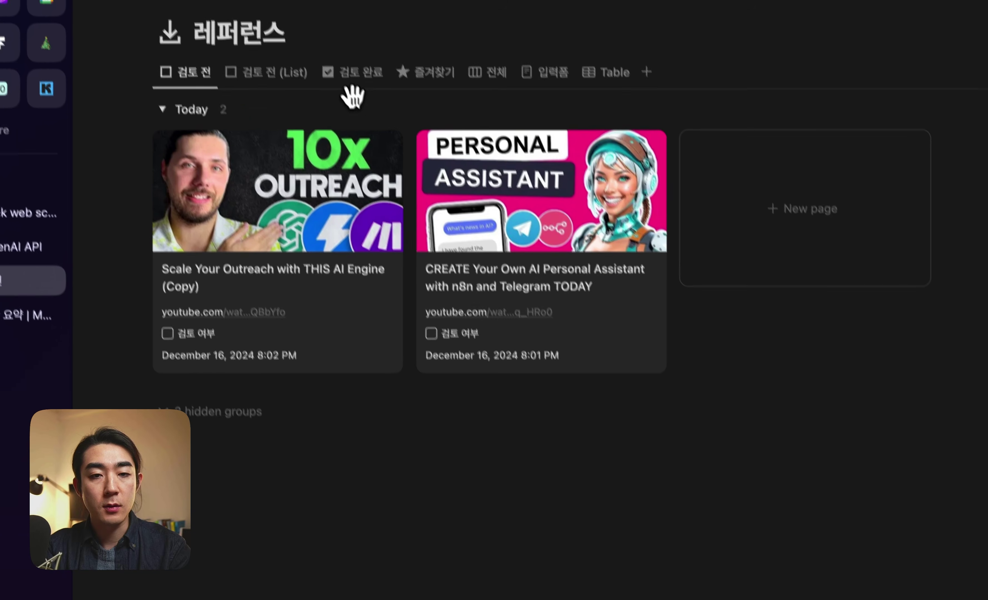
- Look through the reviewed videos in the 검토 완료 view of the 레퍼런스 database
{"action": "left_click", "coordinate": [376, 111]}
{"action": "scroll", "coordinate": [469, 352], "scroll_direction": "down", "scroll_amount": 3}
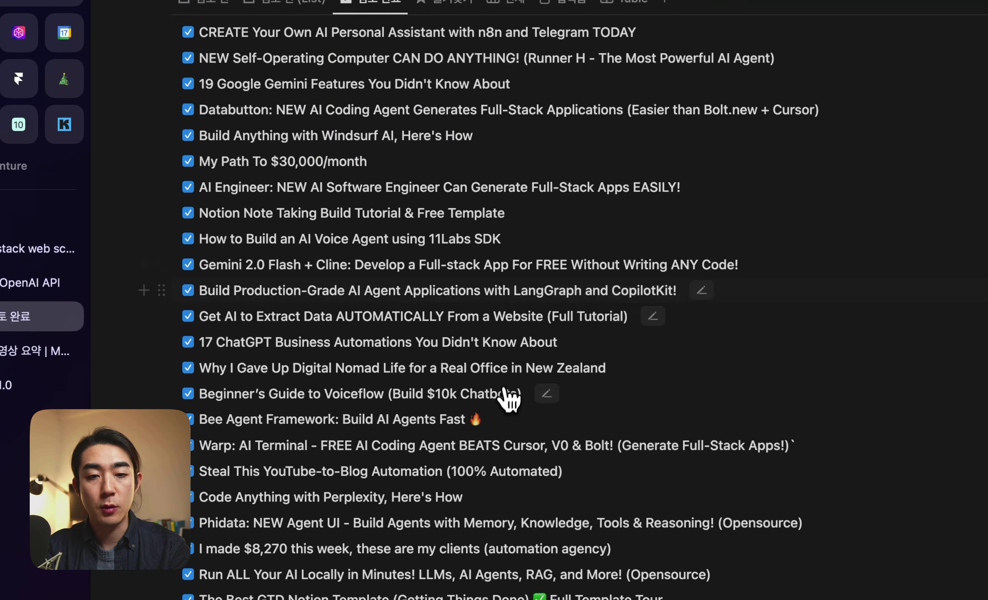
{"action": "scroll", "coordinate": [505, 399], "scroll_direction": "up", "scroll_amount": 3}
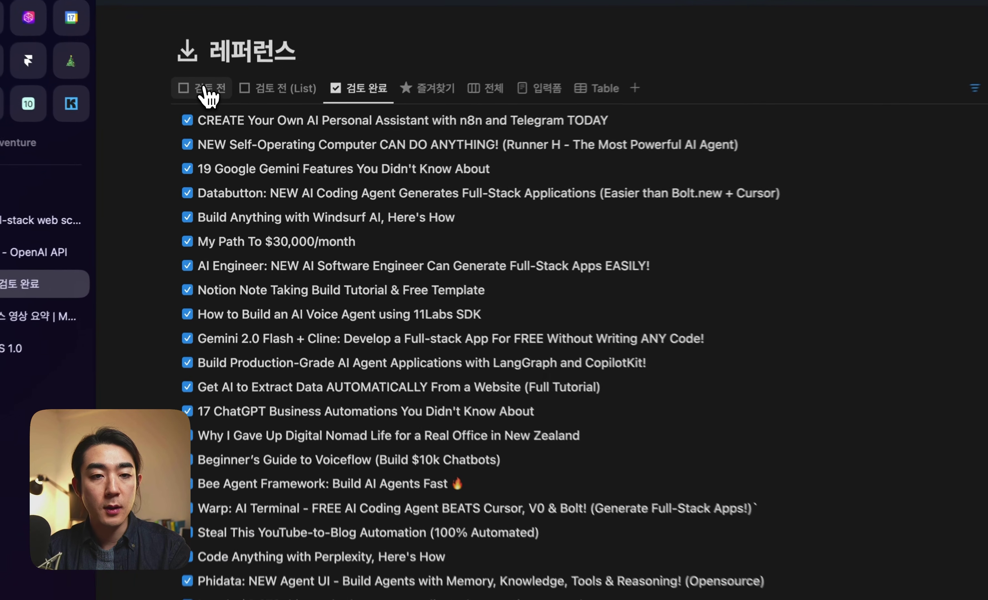
- Open "Scale Your Outreach with THIS AI Engine (Copy)" from the 검토 전 view and read its video summary
{"action": "left_click", "coordinate": [214, 116]}
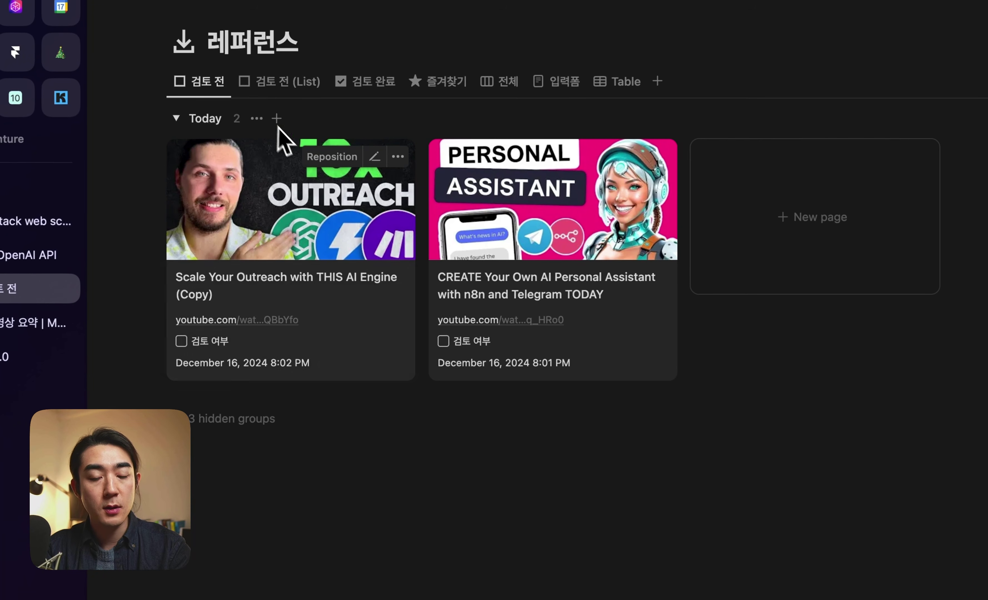
{"action": "left_click", "coordinate": [342, 229]}
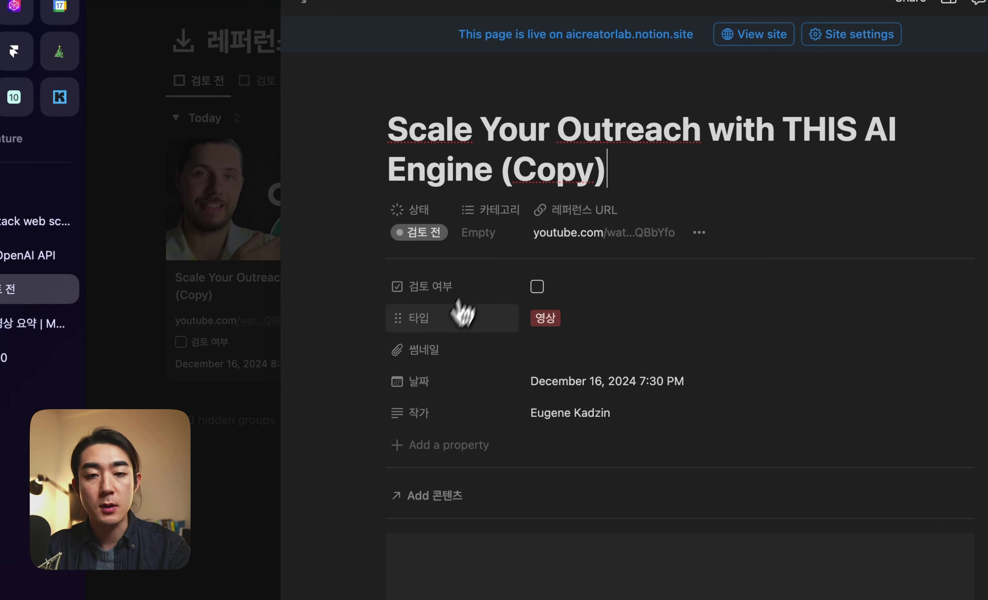
{"action": "scroll", "coordinate": [571, 447], "scroll_direction": "down", "scroll_amount": 10}
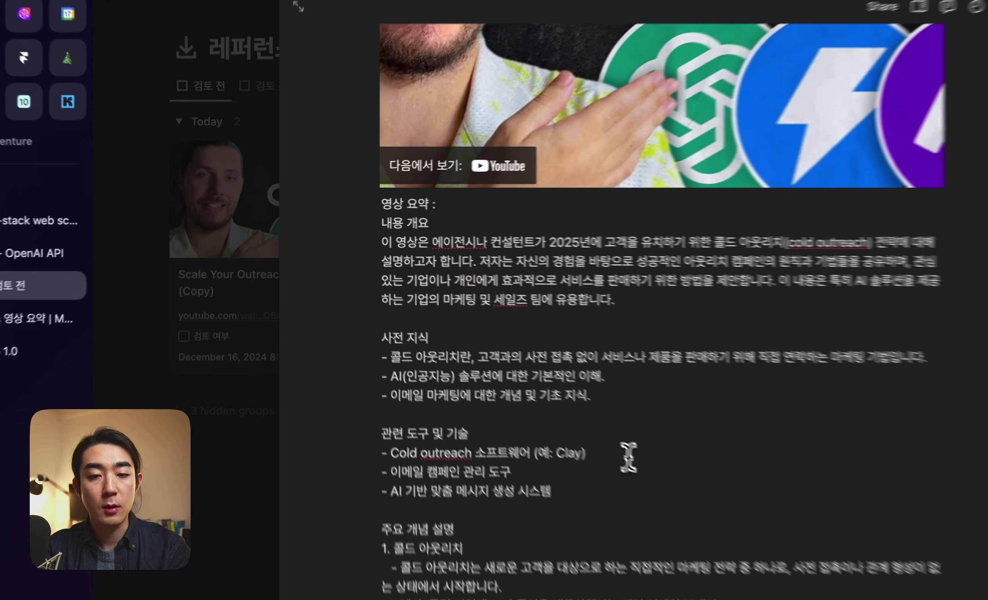
{"action": "scroll", "coordinate": [530, 312], "scroll_direction": "down", "scroll_amount": 10}
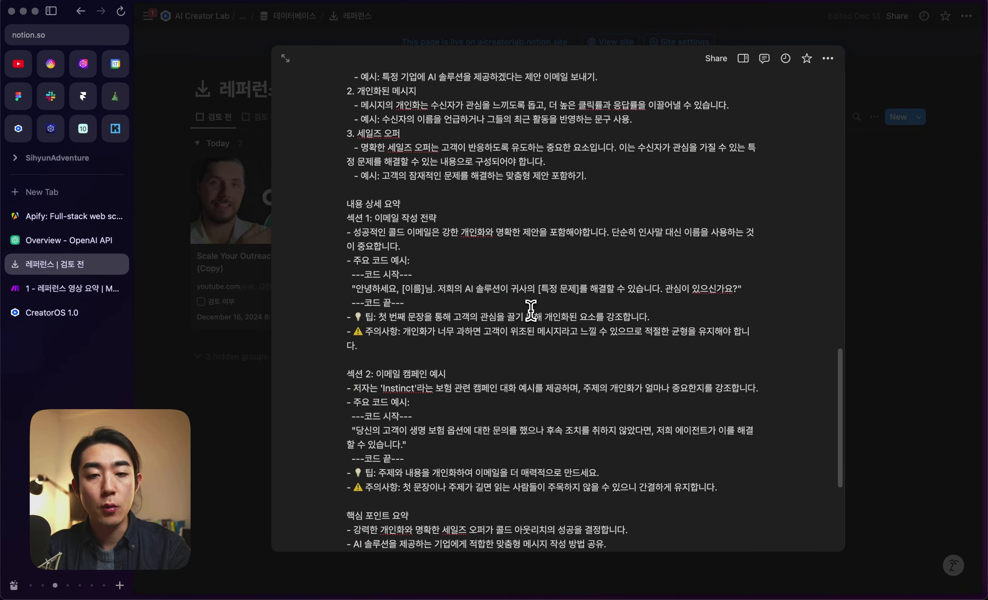
- Mark "Scale Your Outreach with THIS AI Engine (Copy)" as reviewed with its 검토 여부 property and close the page
{"action": "scroll", "coordinate": [531, 311], "scroll_direction": "up", "scroll_amount": 10}
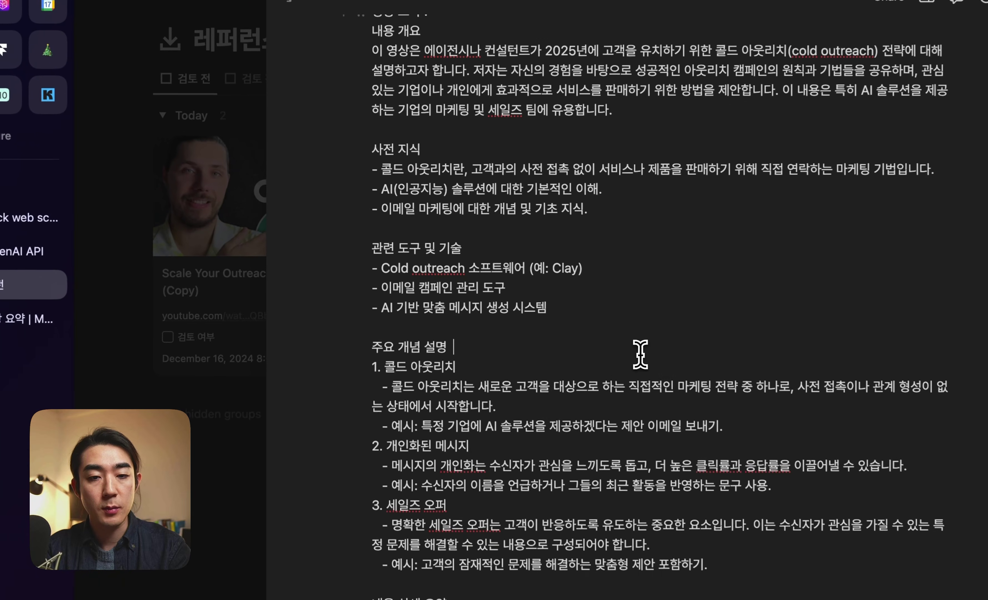
{"action": "scroll", "coordinate": [525, 320], "scroll_direction": "up", "scroll_amount": 10}
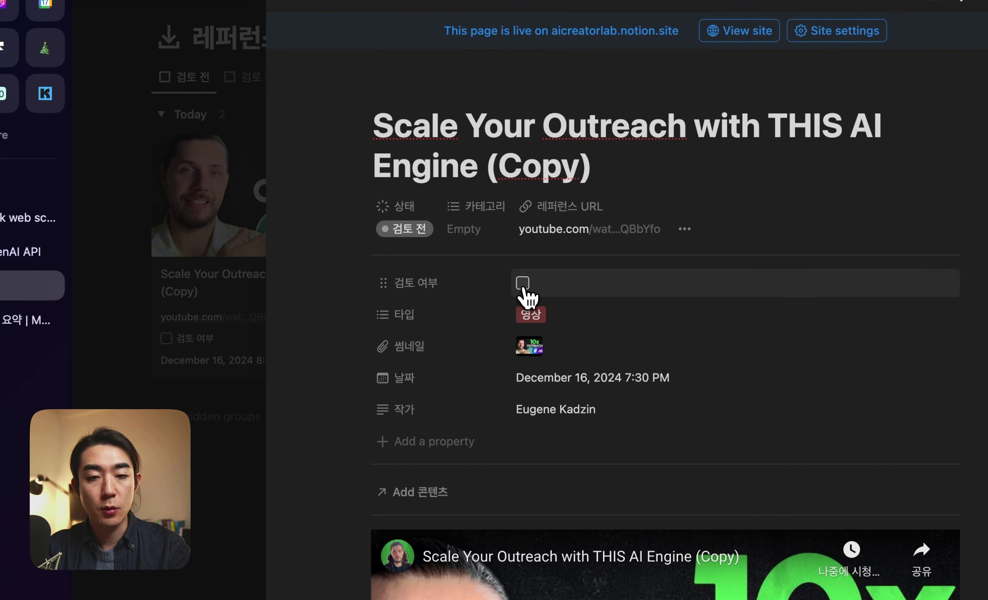
{"action": "left_click", "coordinate": [522, 282]}
{"action": "left_click", "coordinate": [247, 441]}
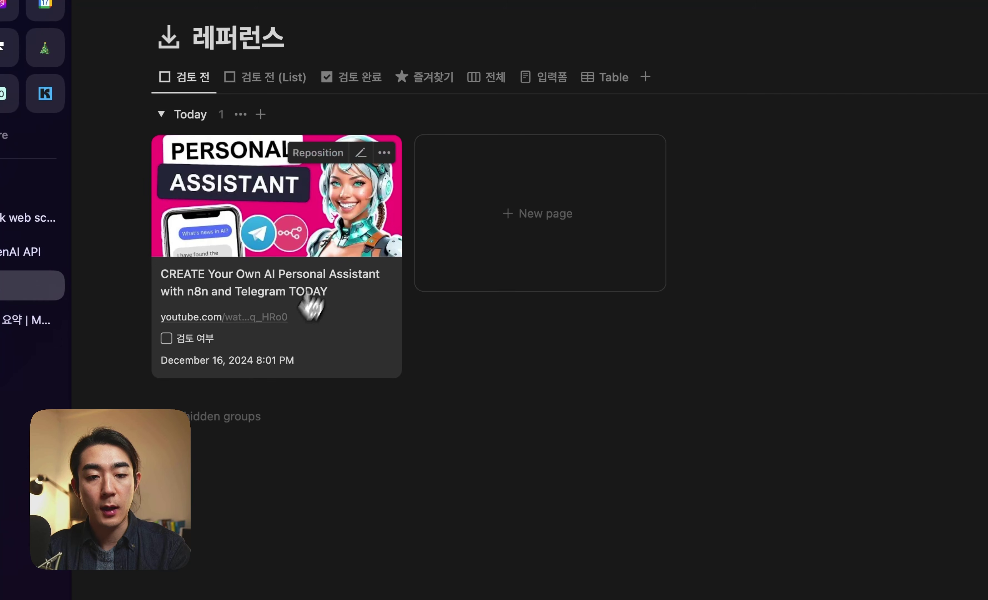
- Open "CREATE Your Own AI Personal Assistant with n8n and Telegram TODAY" from 검토 전, check its 검토 여부 property, and close it
{"action": "left_click", "coordinate": [310, 307]}
{"action": "left_click", "coordinate": [523, 322]}
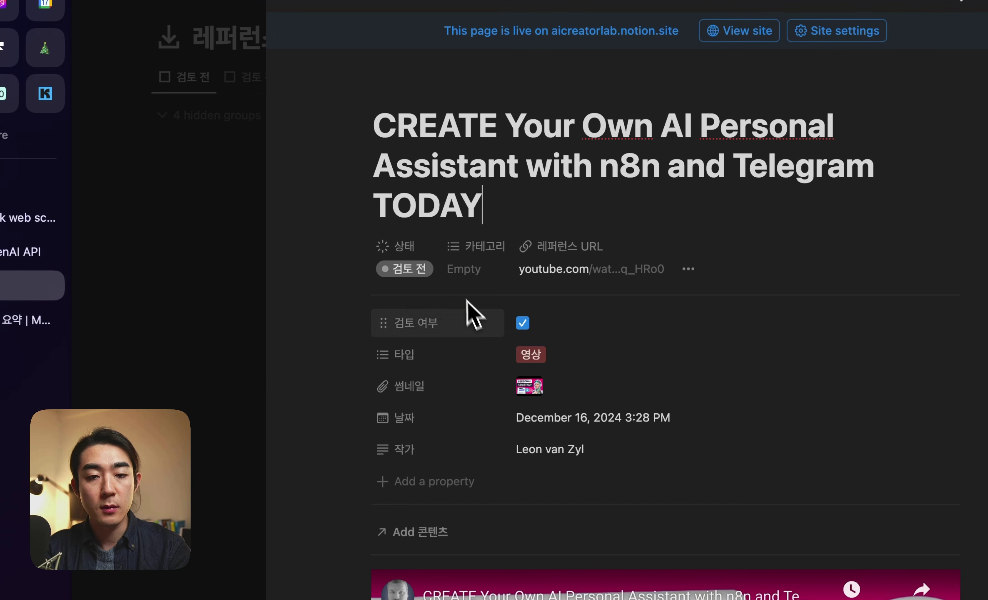
{"action": "left_click", "coordinate": [248, 318]}
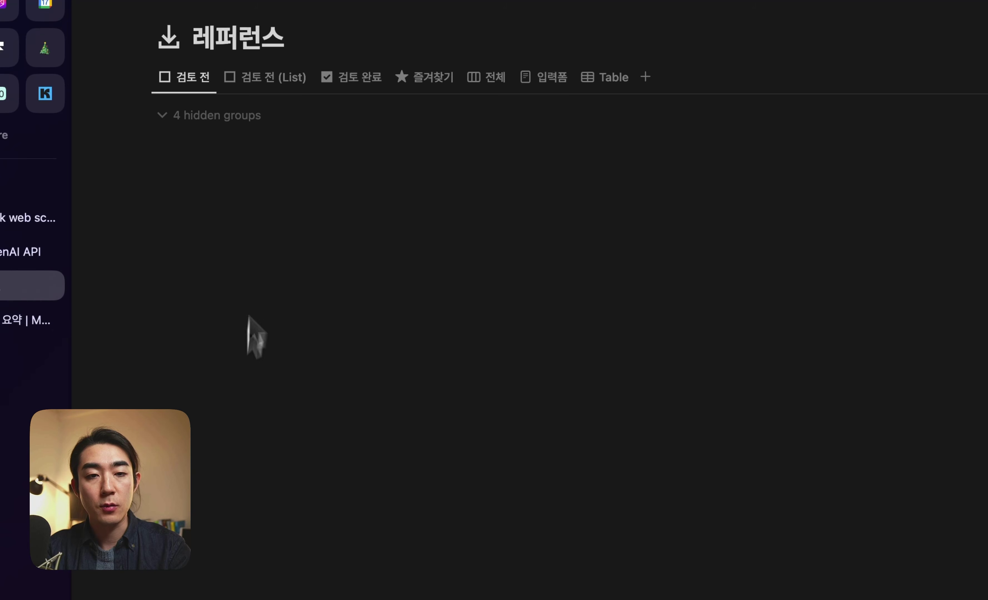
- In the 검토 완료 view, set the 상태 of an AI Personal Assistant with n8n and Telegram video to ⭐ and close its page
{"action": "left_click", "coordinate": [361, 85]}
{"action": "scroll", "coordinate": [480, 278], "scroll_direction": "down", "scroll_amount": 20}
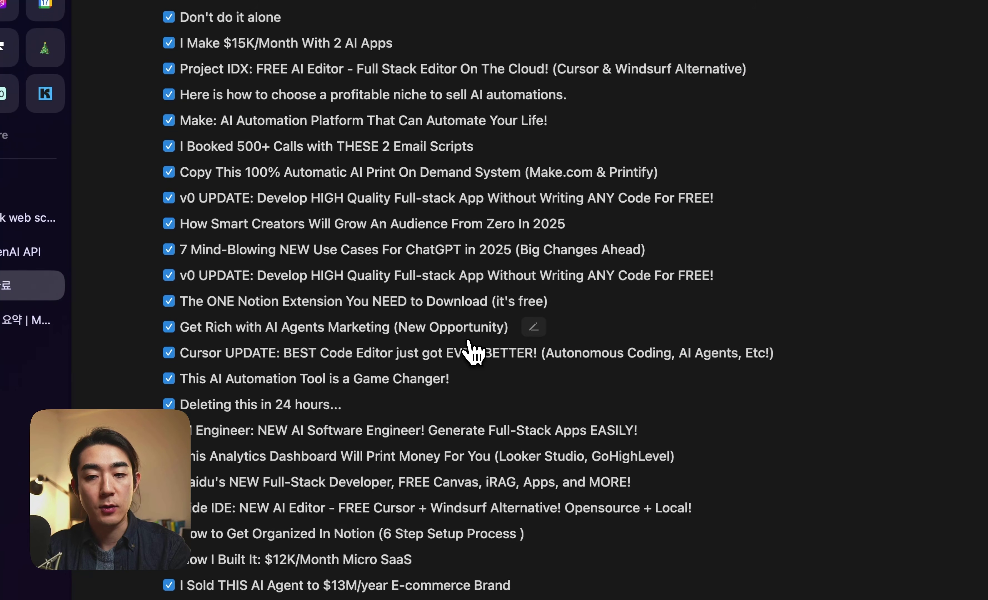
{"action": "scroll", "coordinate": [473, 351], "scroll_direction": "up", "scroll_amount": 15}
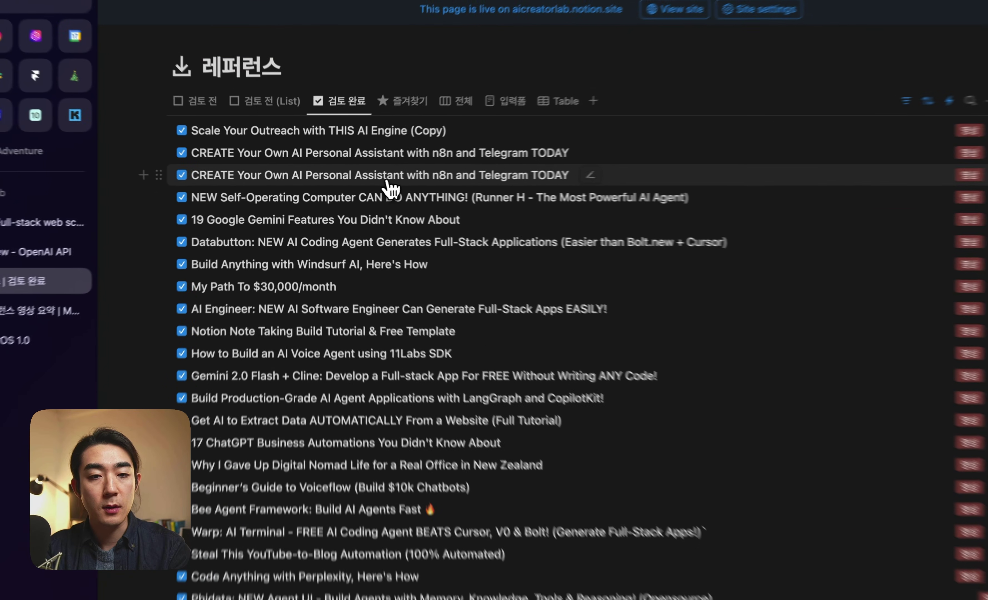
{"action": "left_click", "coordinate": [405, 177]}
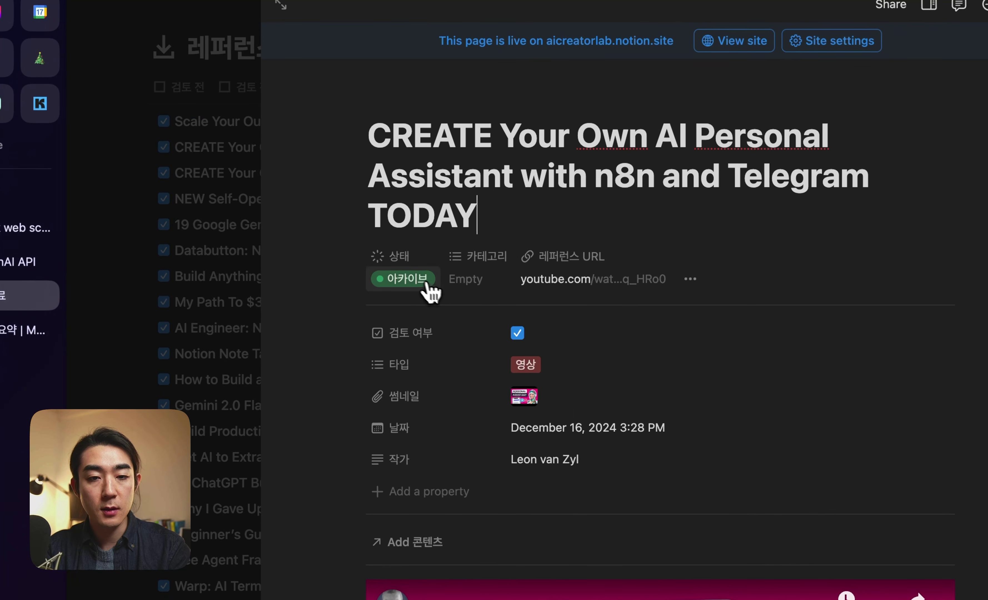
{"action": "left_click", "coordinate": [424, 281]}
{"action": "left_click", "coordinate": [411, 457]}
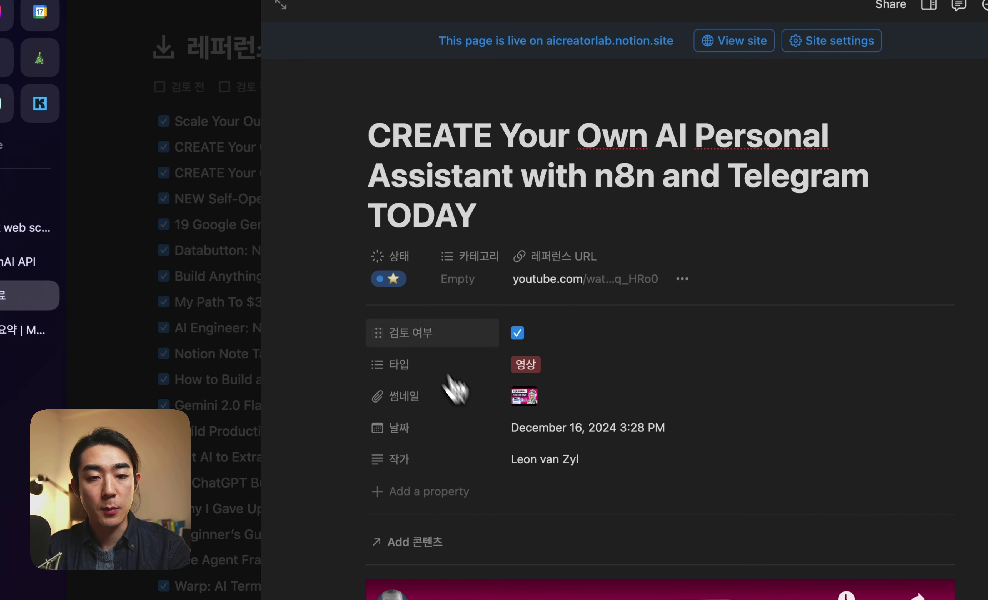
{"action": "left_click", "coordinate": [255, 250]}
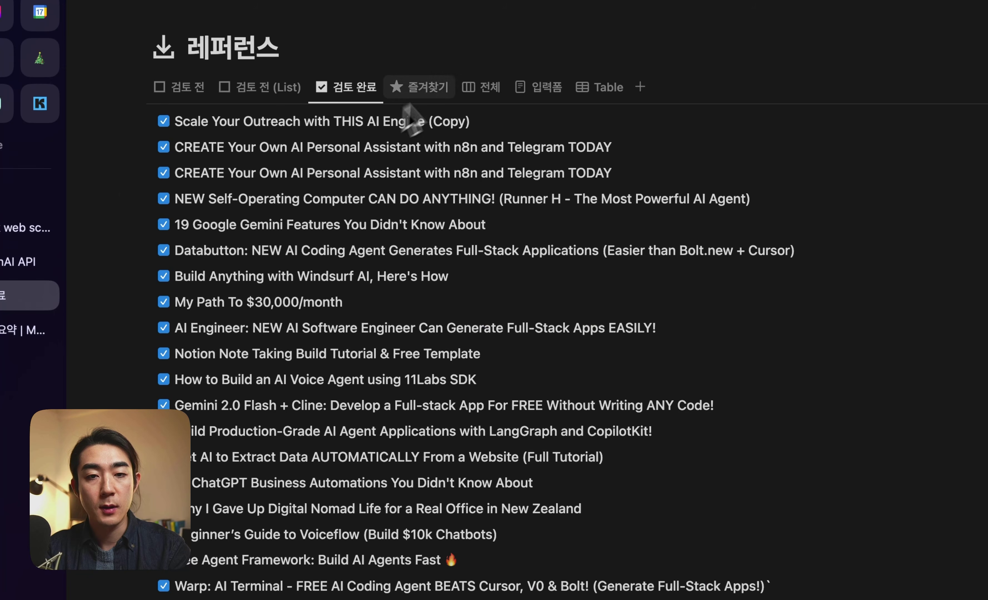
- Look at the 즐겨찾기 view, read the summary of the Phidata Agent UI video, and close its page
{"action": "left_click", "coordinate": [437, 98]}
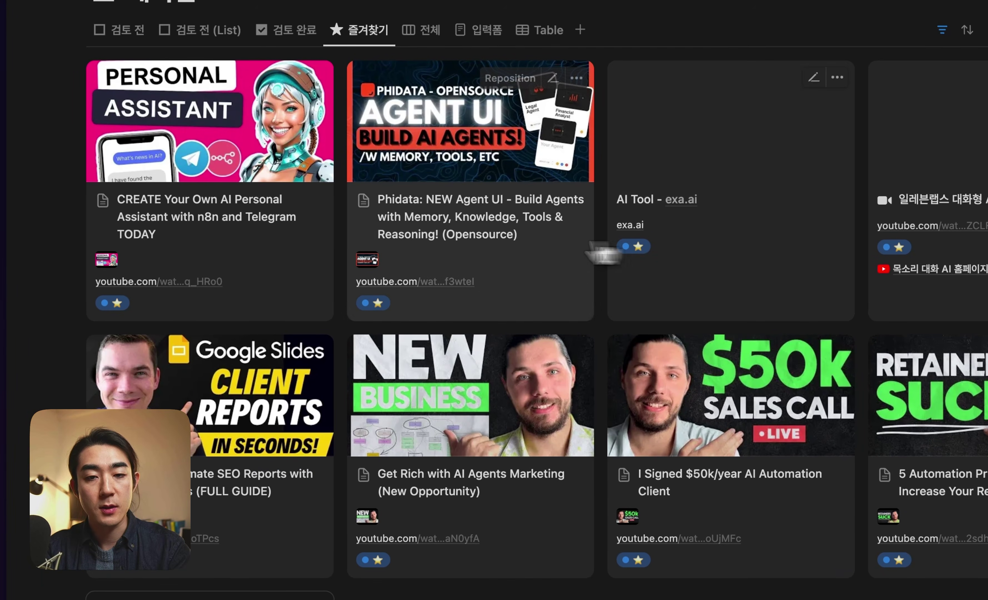
{"action": "left_click", "coordinate": [485, 291]}
{"action": "scroll", "coordinate": [463, 430], "scroll_direction": "down", "scroll_amount": 15}
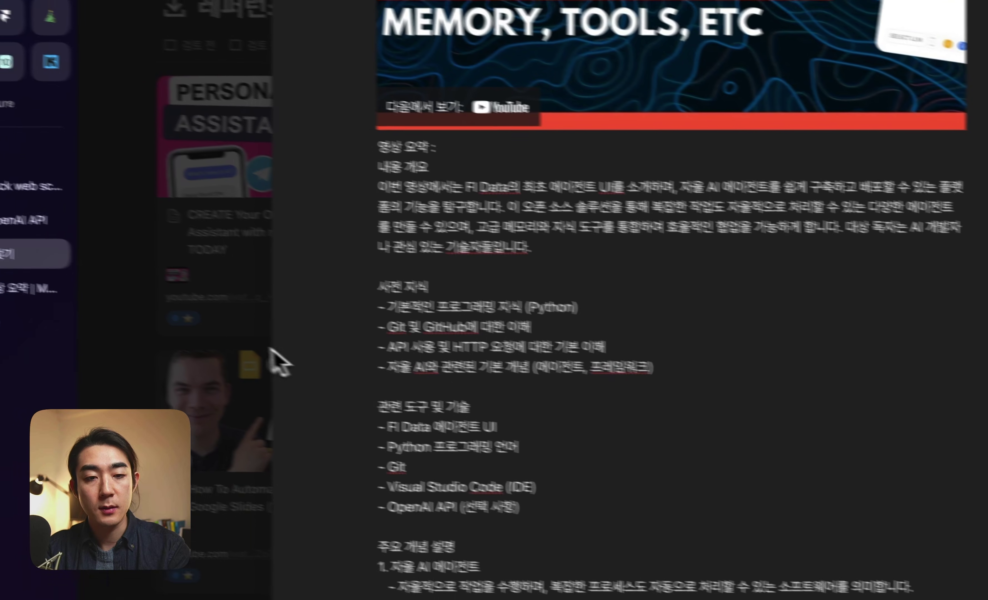
{"action": "left_click", "coordinate": [158, 308]}
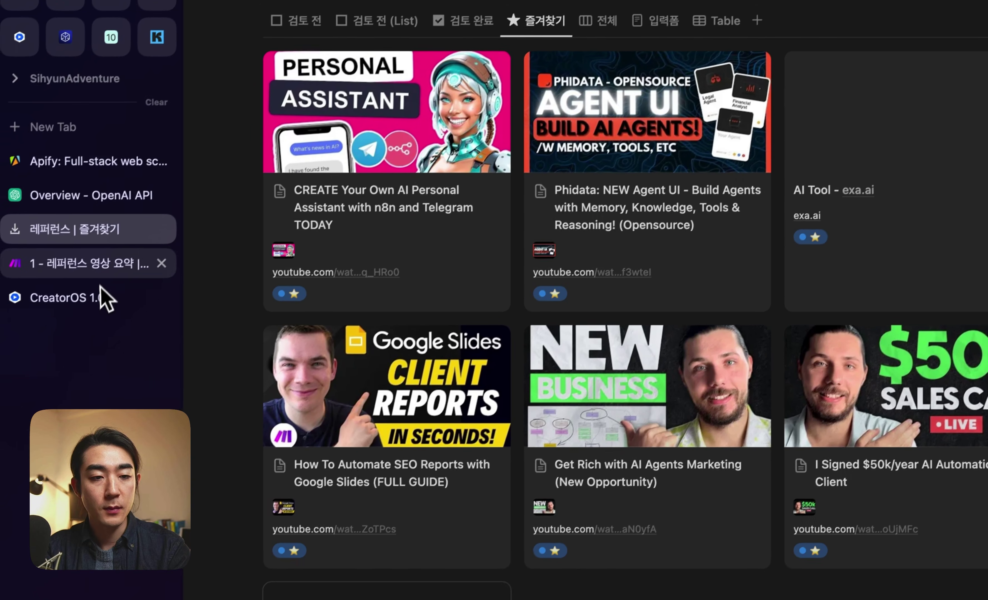
- Look at the 레퍼런스 영상 요약 scenario in Make and look over the CreatorOS 1.0 template page in Notion
{"action": "left_click", "coordinate": [69, 305]}
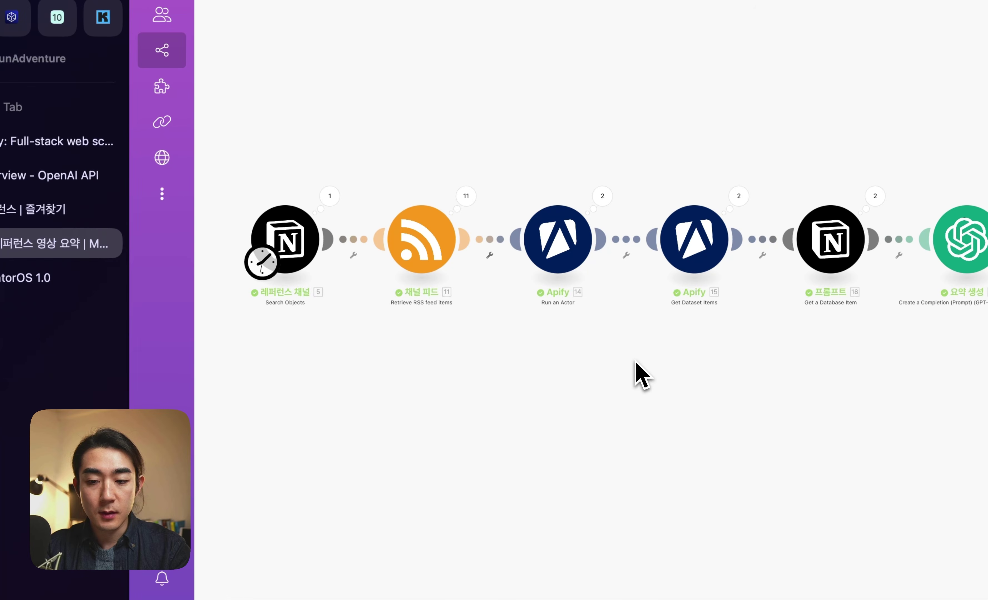
{"action": "left_click", "coordinate": [86, 348]}
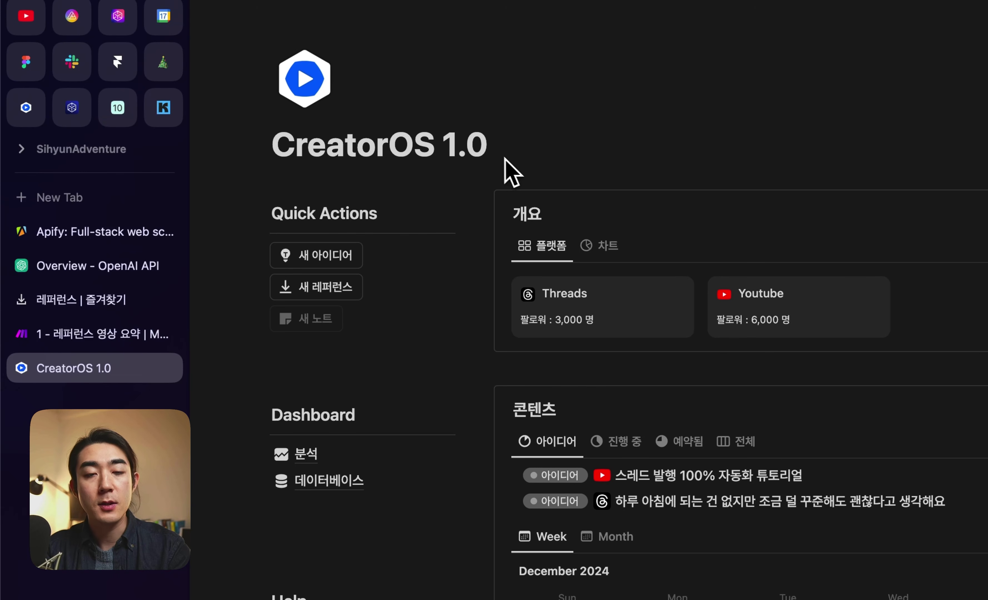
{"action": "scroll", "coordinate": [424, 170], "scroll_direction": "down", "scroll_amount": 5}
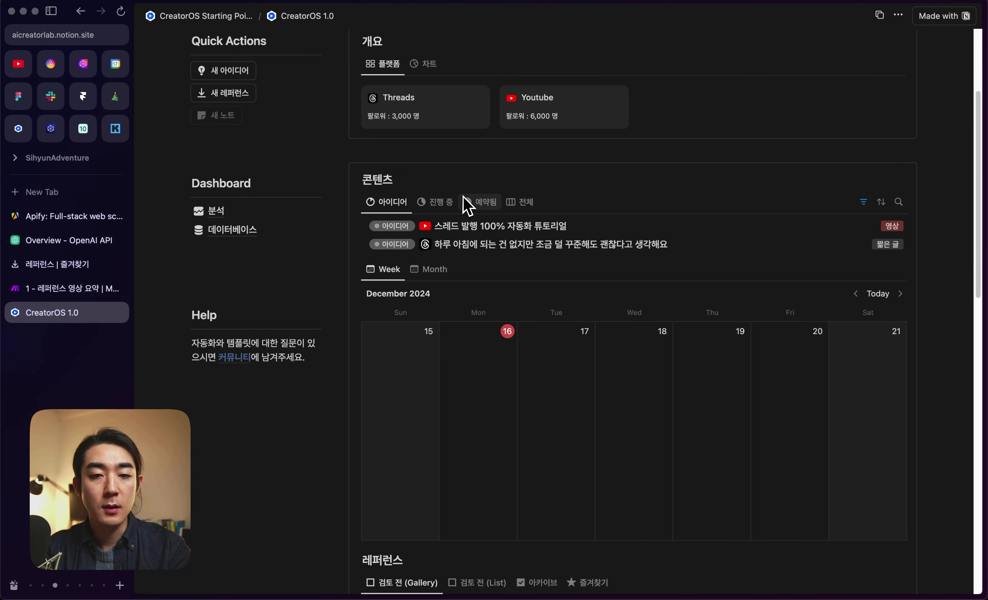
{"action": "scroll", "coordinate": [469, 206], "scroll_direction": "up", "scroll_amount": 5}
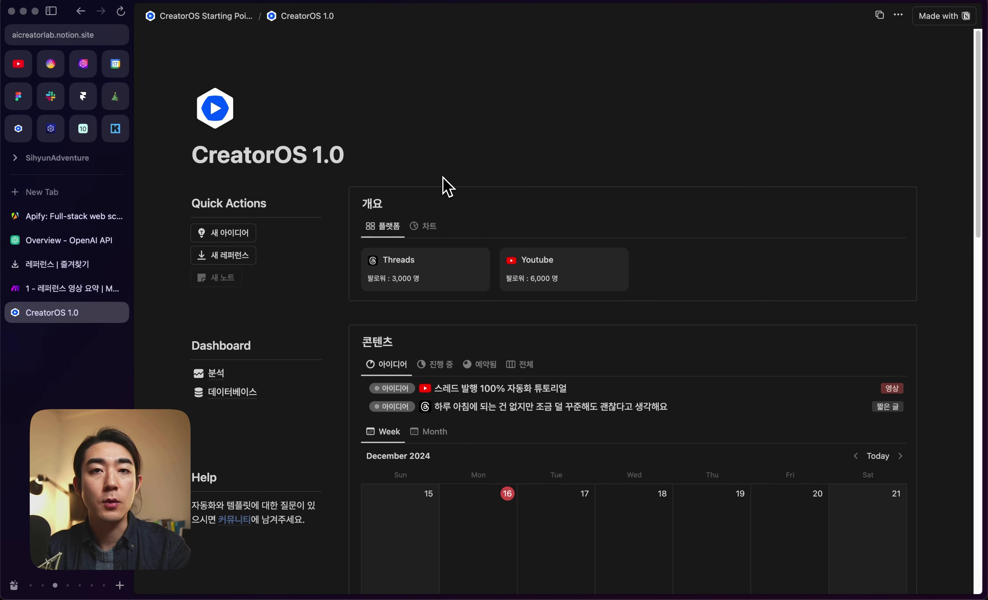
{"action": "scroll", "coordinate": [461, 167], "scroll_direction": "down", "scroll_amount": 4}
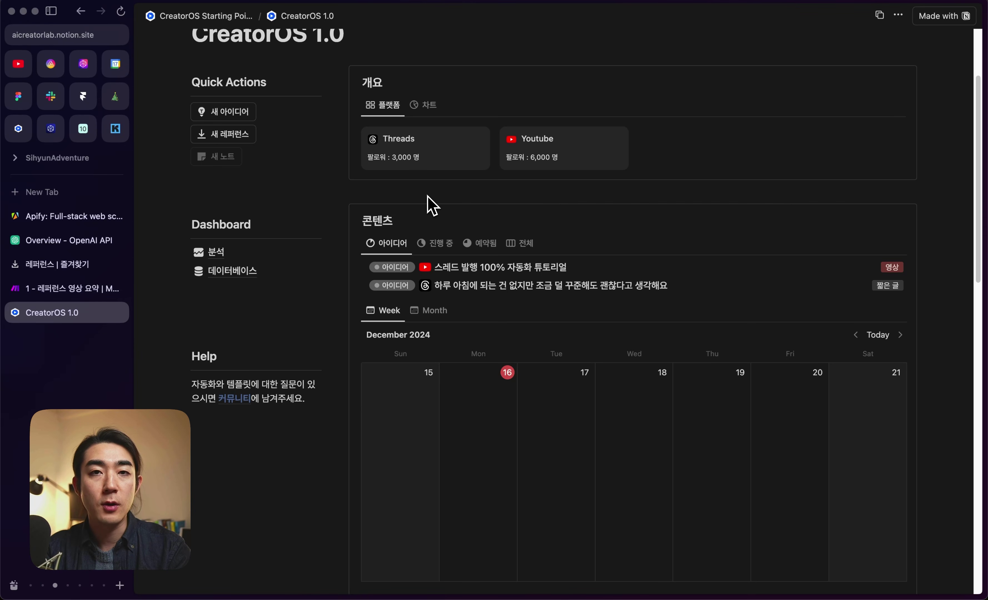
- View the two ideas in the 콘텐츠 list, reading the Threads post's properties and body text, and close the page
{"action": "left_click", "coordinate": [499, 267]}
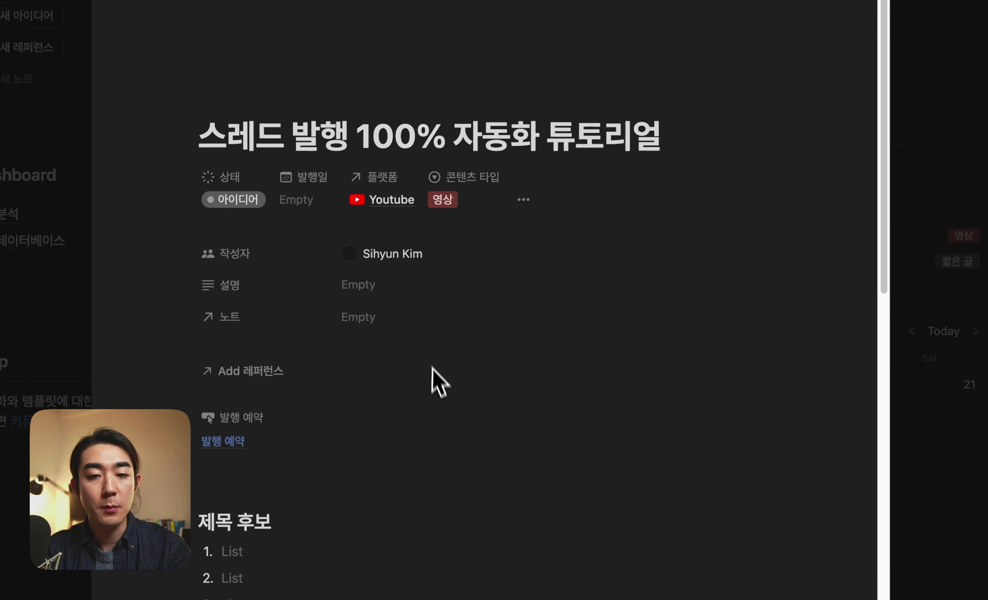
{"action": "scroll", "coordinate": [507, 419], "scroll_direction": "down", "scroll_amount": 10}
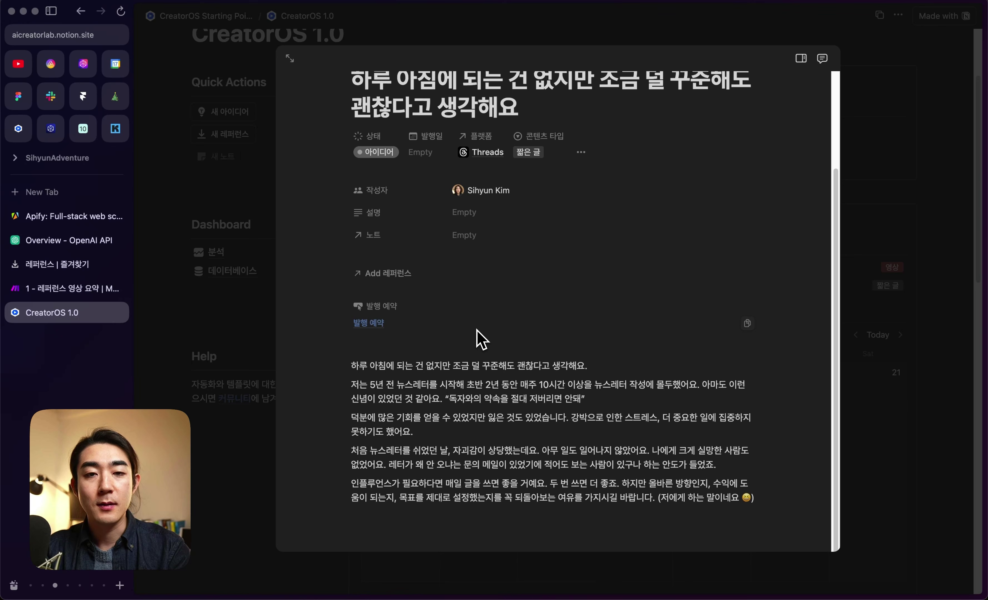
{"action": "scroll", "coordinate": [481, 339], "scroll_direction": "up", "scroll_amount": 3}
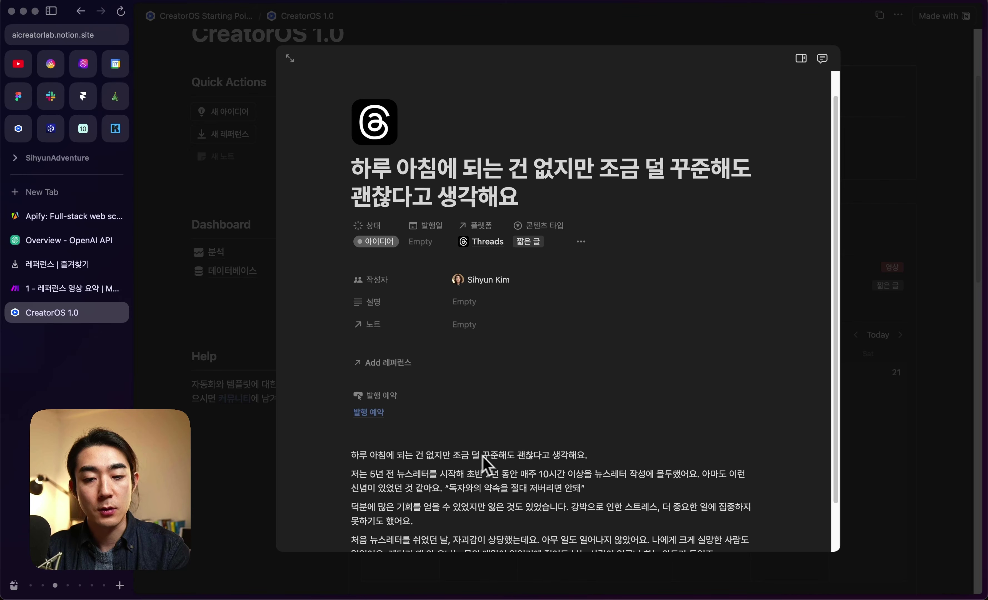
{"action": "scroll", "coordinate": [487, 465], "scroll_direction": "down", "scroll_amount": 3}
{"action": "scroll", "coordinate": [459, 368], "scroll_direction": "up", "scroll_amount": 4}
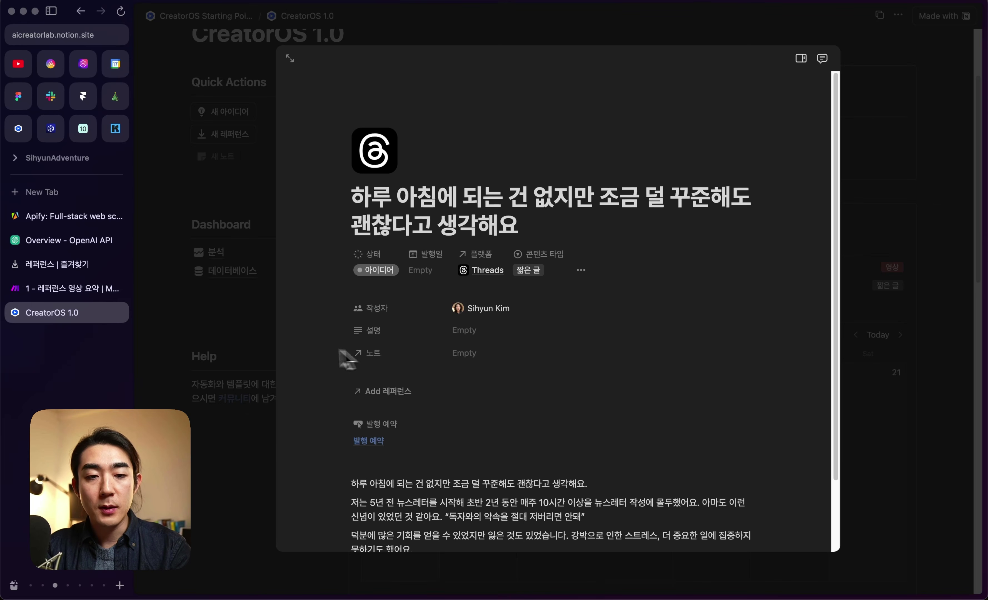
{"action": "left_click", "coordinate": [263, 348]}
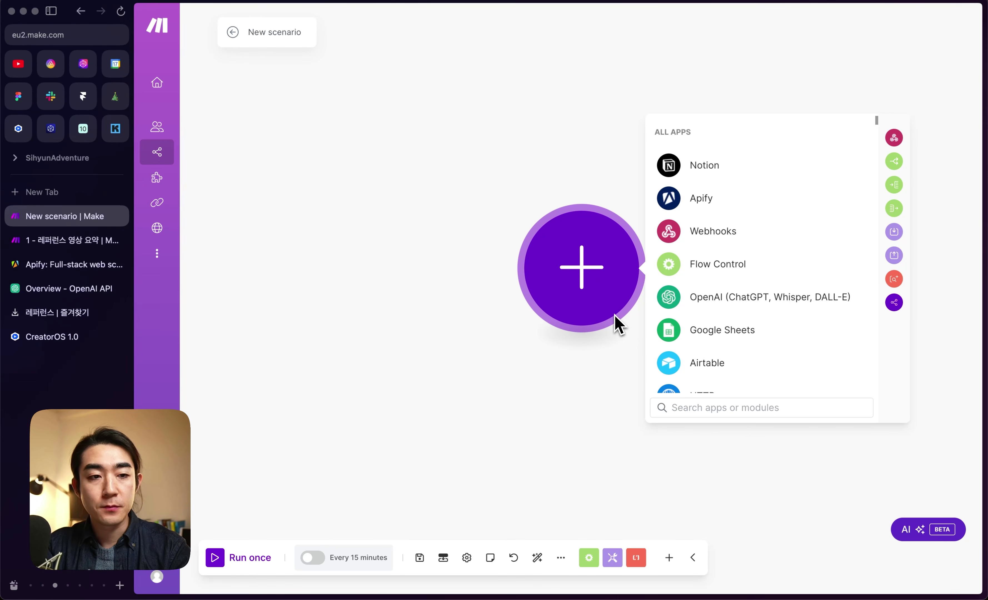
- In the new Make scenario, add a Notion Search Objects module as the first module and set its Search Objects option to Database Items
{"action": "left_click", "coordinate": [705, 165]}
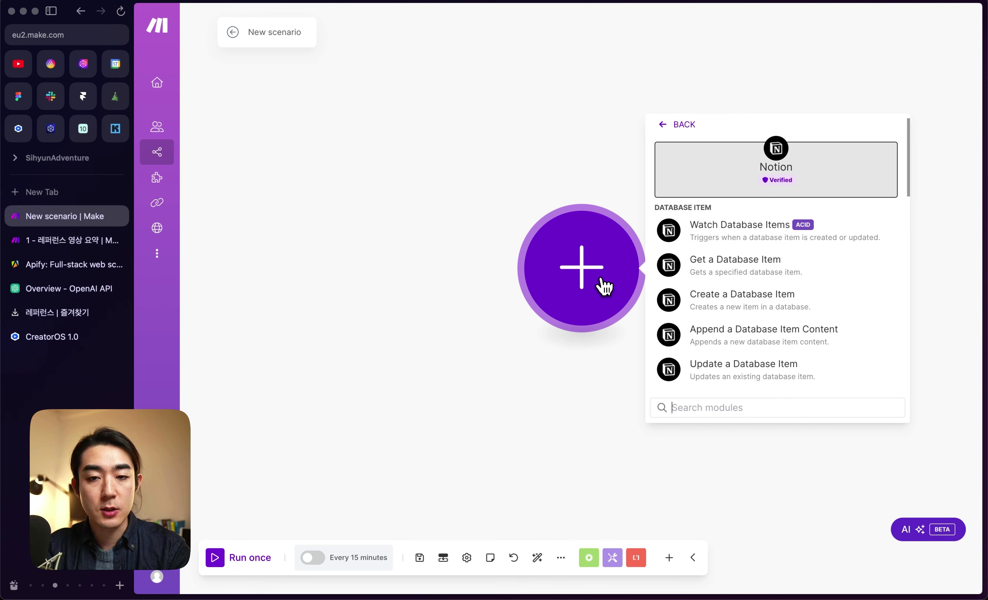
{"action": "left_click", "coordinate": [101, 240]}
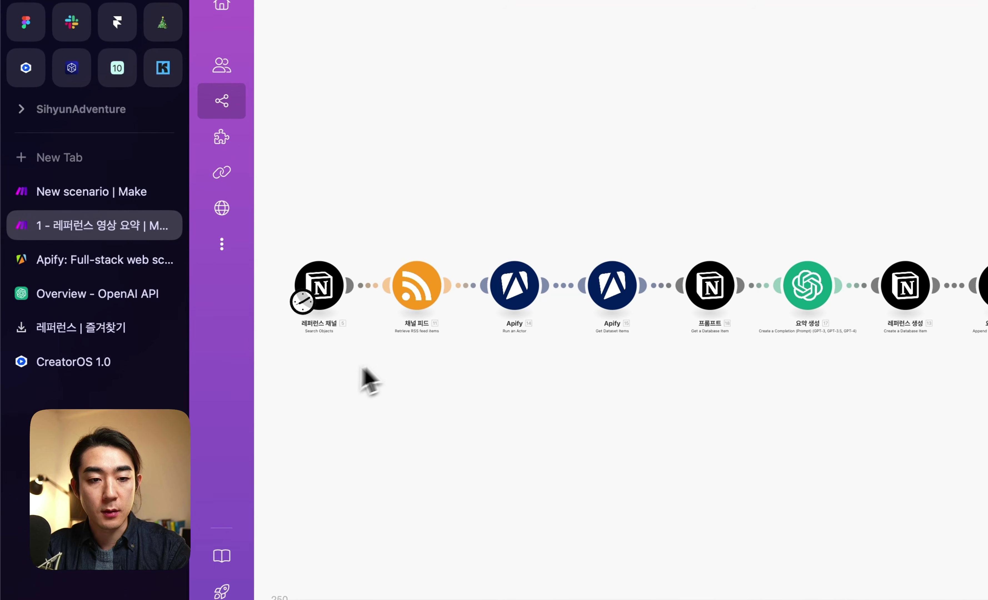
{"action": "scroll", "coordinate": [349, 368], "scroll_direction": "up", "scroll_amount": 5}
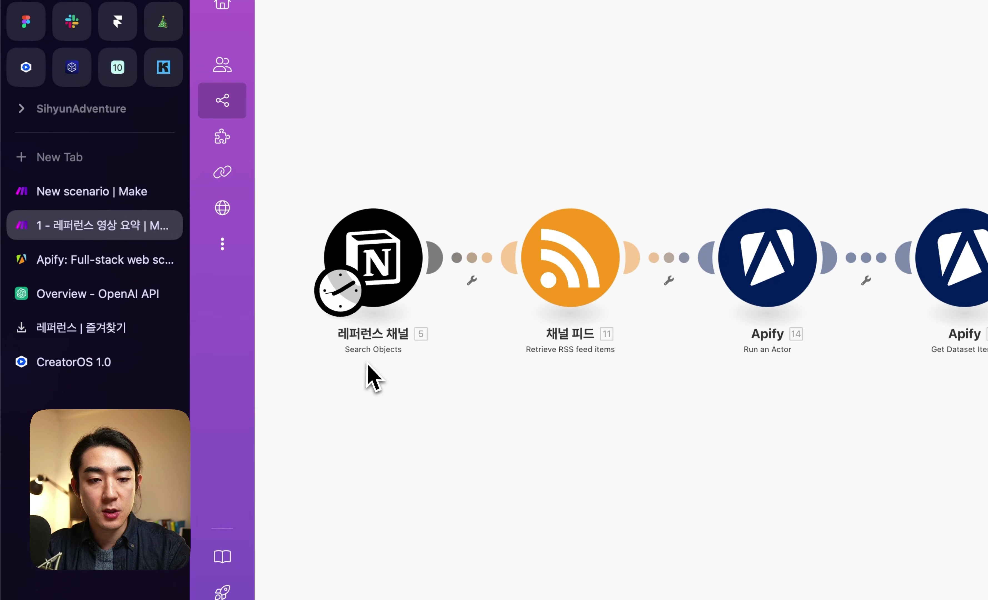
{"action": "left_click", "coordinate": [127, 194]}
{"action": "left_click", "coordinate": [752, 451]}
{"action": "type", "text": "search"}
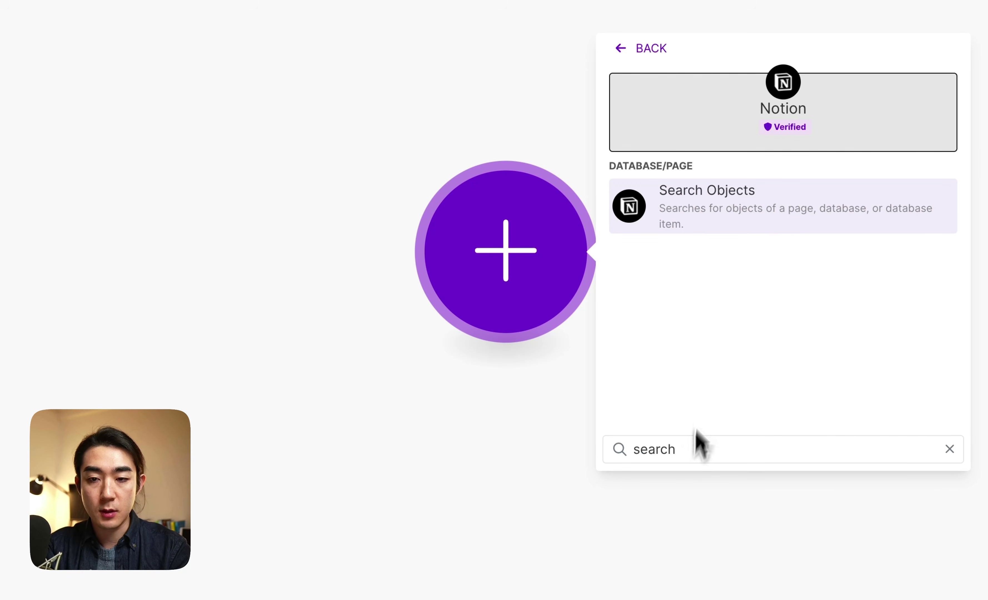
{"action": "left_click", "coordinate": [724, 235]}
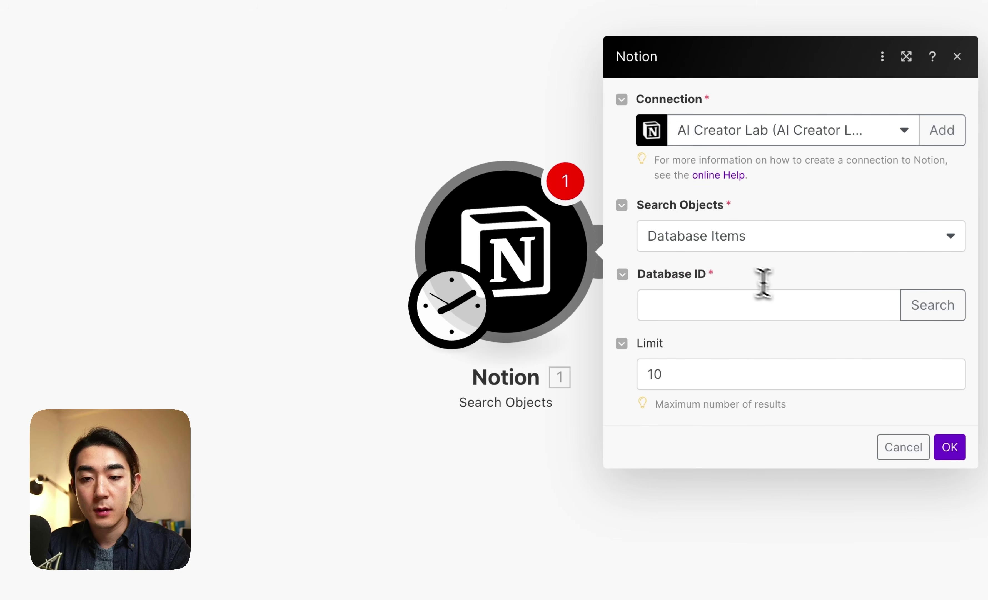
{"action": "left_click", "coordinate": [797, 299]}
{"action": "left_click", "coordinate": [758, 314]}
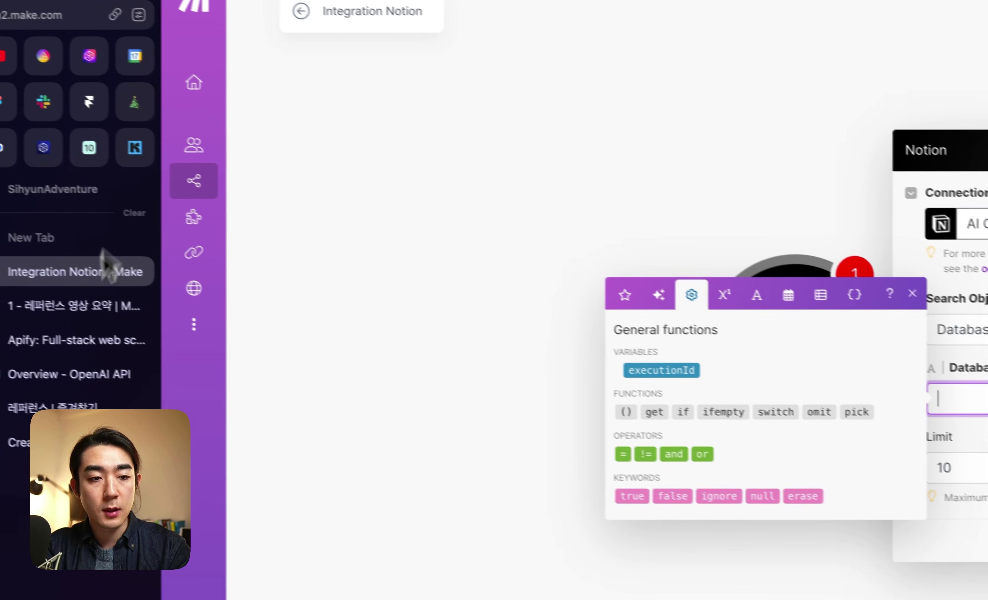
- Switch to Notion, open the 레퍼런스 채널 database from the 데이터베이스 page, and look through its channels and feed URLs
{"action": "key", "text": "ctrl+Tab"}
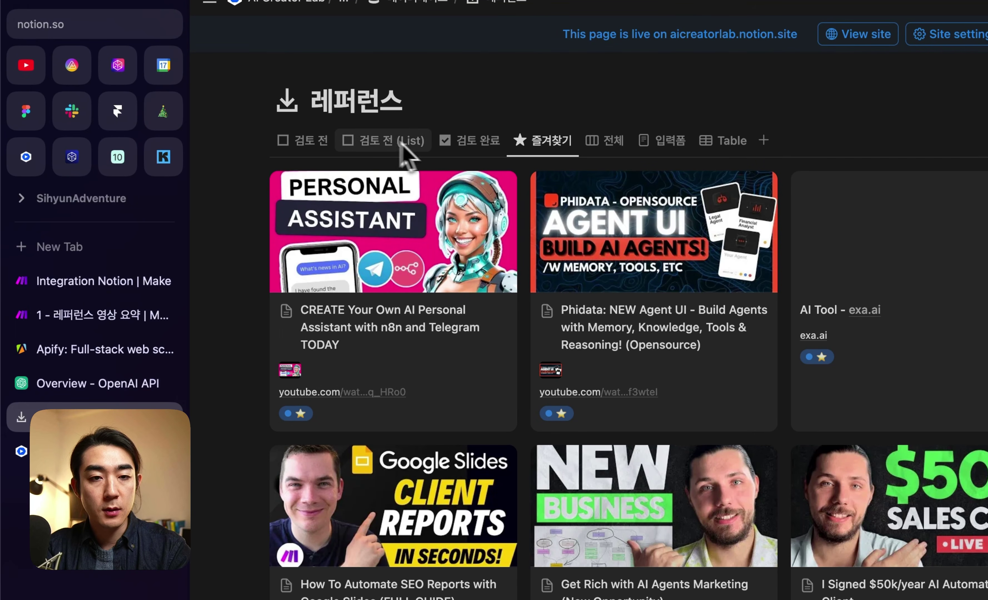
{"action": "double_click", "coordinate": [362, 98]}
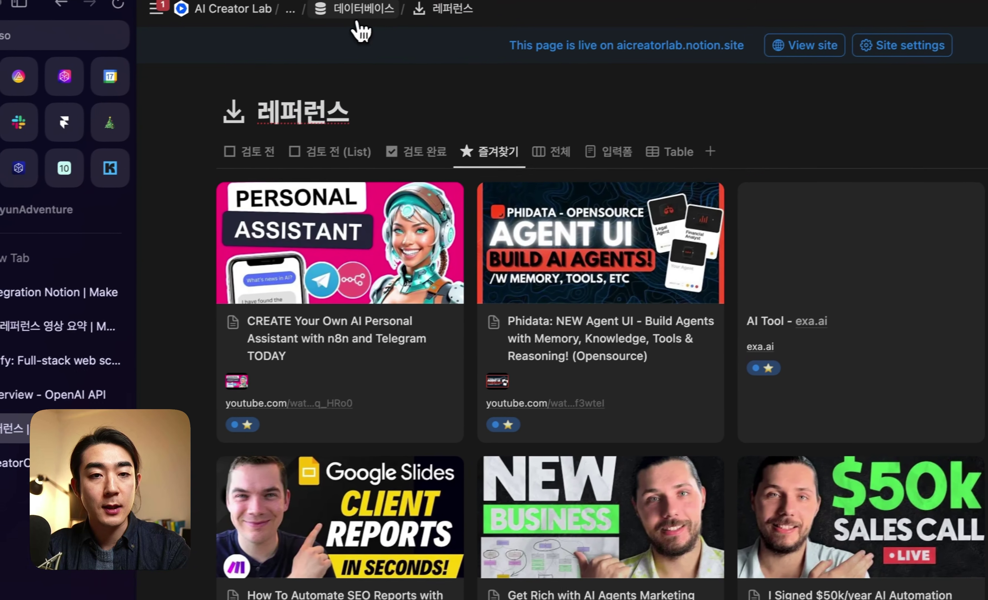
{"action": "left_click", "coordinate": [414, 1]}
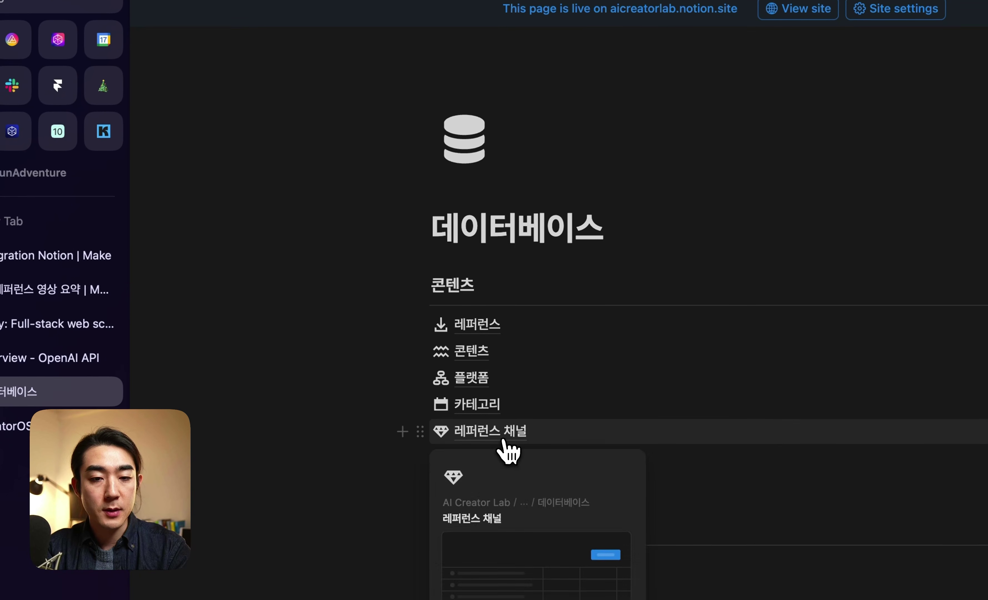
{"action": "left_click", "coordinate": [497, 470]}
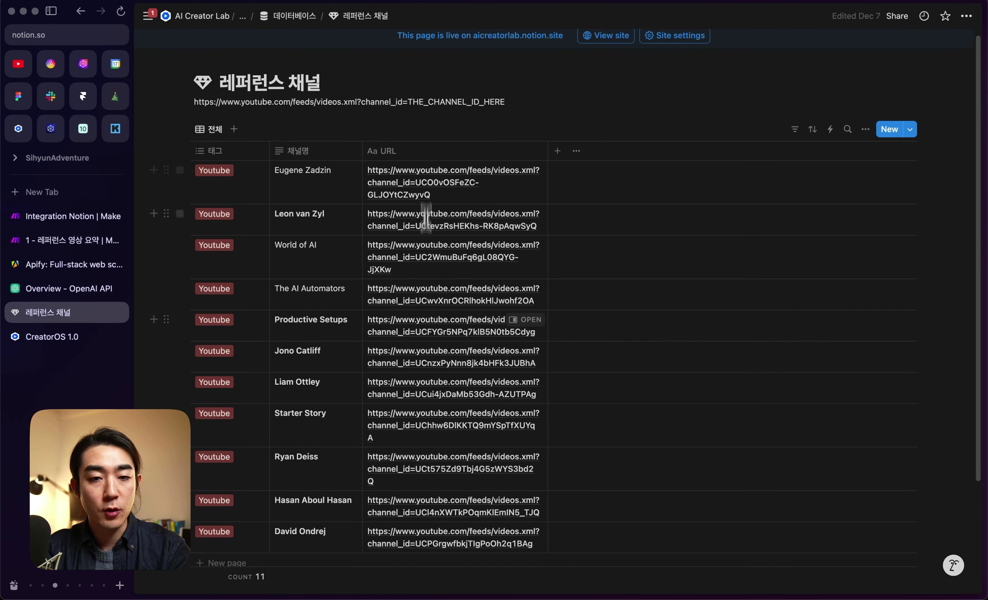
{"action": "scroll", "coordinate": [426, 345], "scroll_direction": "down", "scroll_amount": 3}
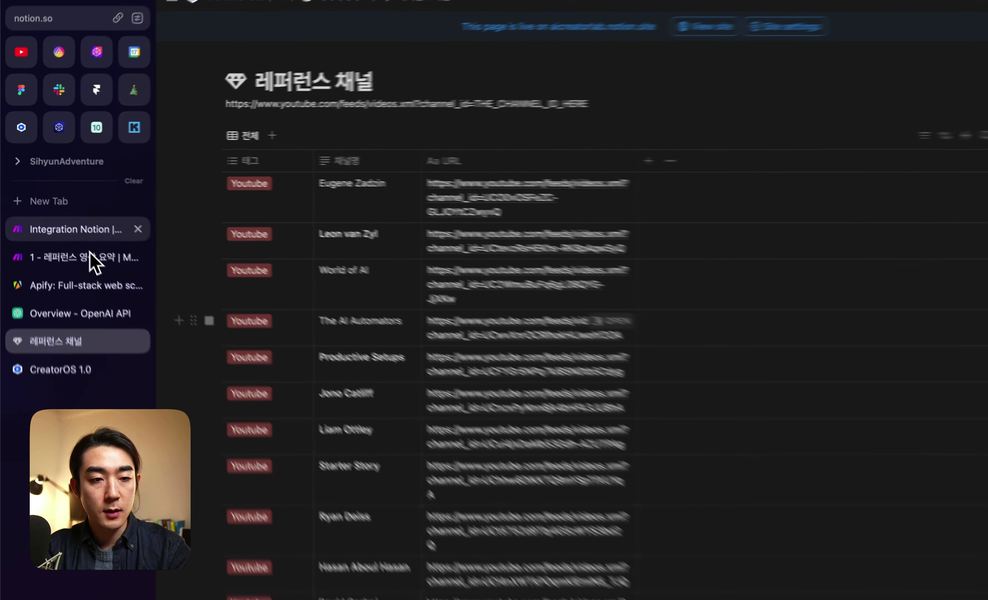
- Back in the Make scenario, search for the database 레퍼런스 채널 and choose it as the Notion module's Database ID
{"action": "left_click", "coordinate": [73, 216]}
{"action": "left_click", "coordinate": [853, 323]}
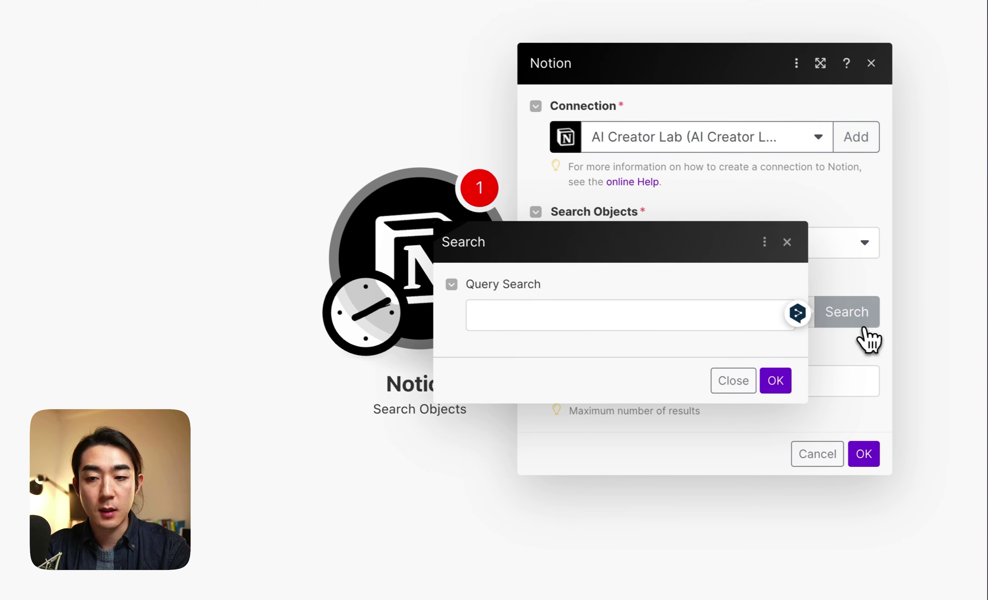
{"action": "left_click", "coordinate": [567, 302]}
{"action": "type", "text": "f"}
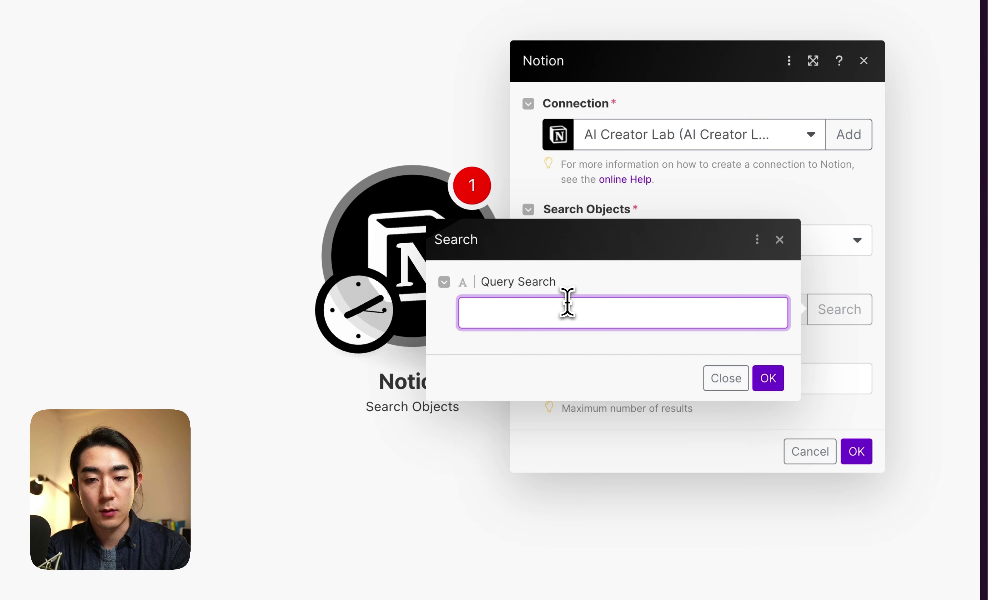
{"action": "type", "text": "레퍼런스 채널"}
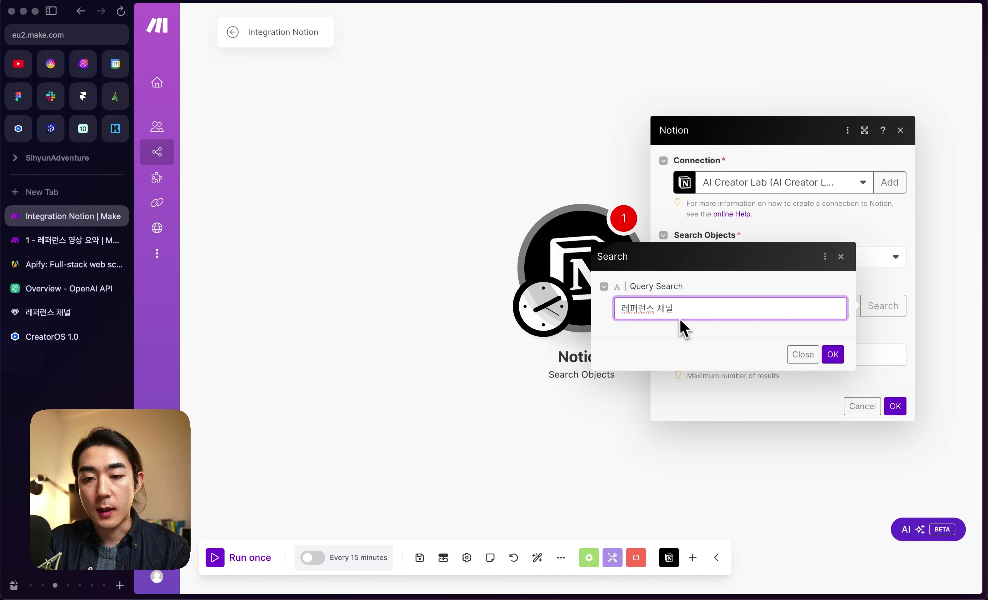
{"action": "left_click", "coordinate": [832, 354]}
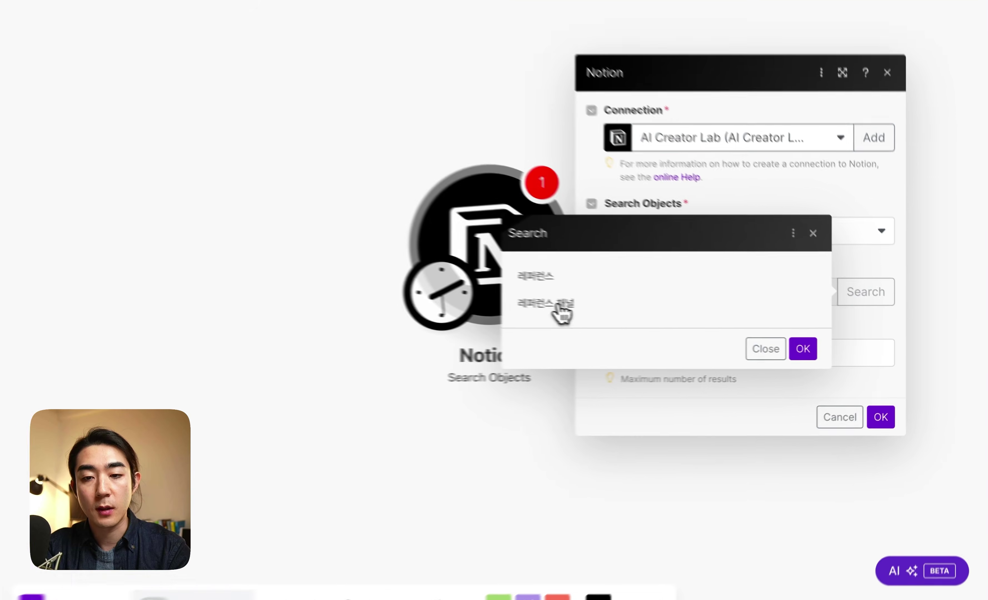
{"action": "left_click", "coordinate": [641, 319]}
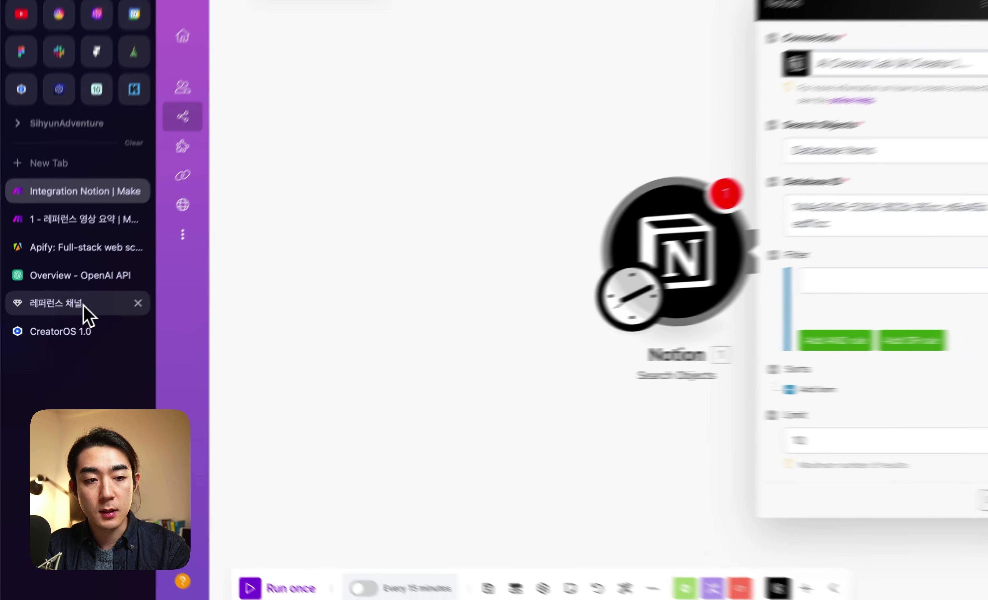
- Check the length of the 레퍼런스 채널 list in Notion, then set the Make module's Limit to 20 and save its settings
{"action": "left_click", "coordinate": [47, 313]}
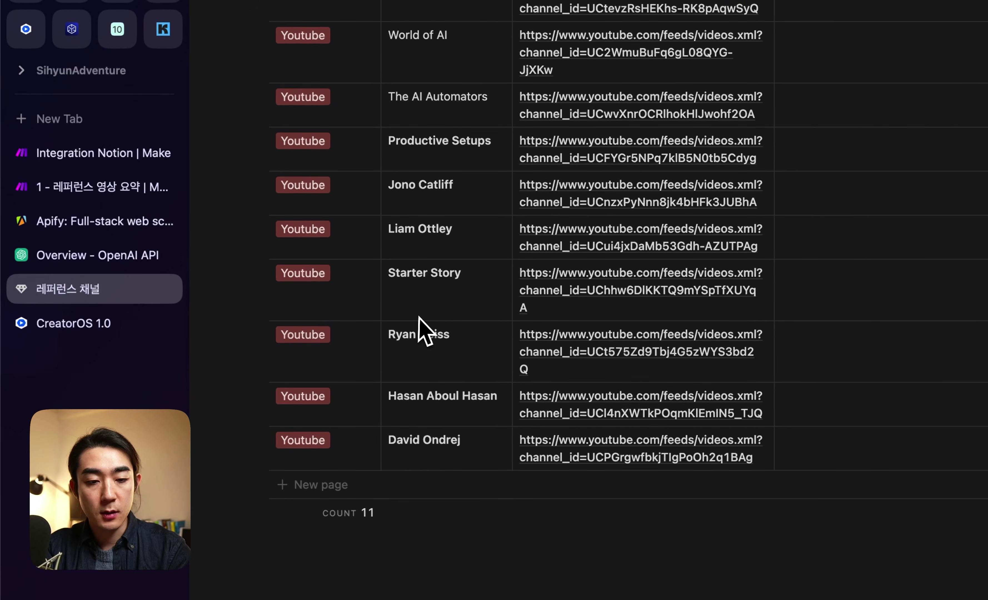
{"action": "scroll", "coordinate": [363, 444], "scroll_direction": "up", "scroll_amount": 5}
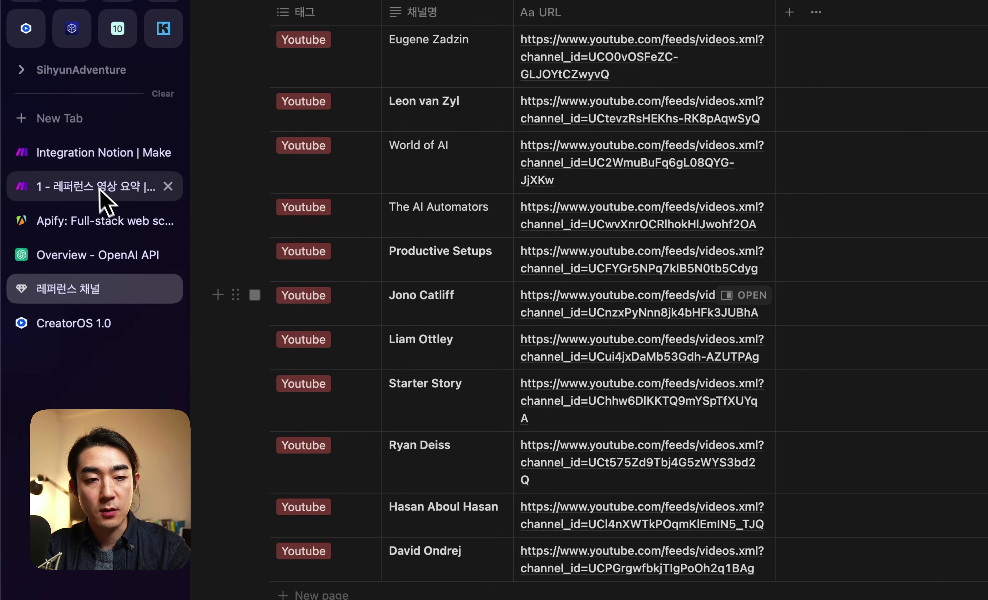
{"action": "left_click", "coordinate": [98, 159]}
{"action": "left_click", "coordinate": [732, 445]}
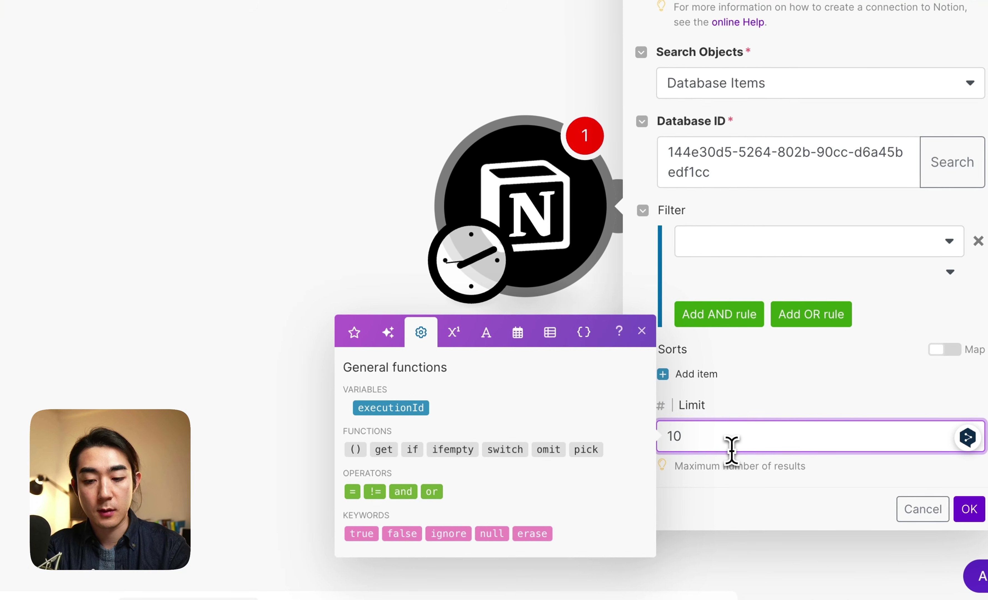
{"action": "key", "text": "BackSpace"}
{"action": "key", "text": "BackSpace"}
{"action": "type", "text": "20"}
{"action": "left_click", "coordinate": [969, 509]}
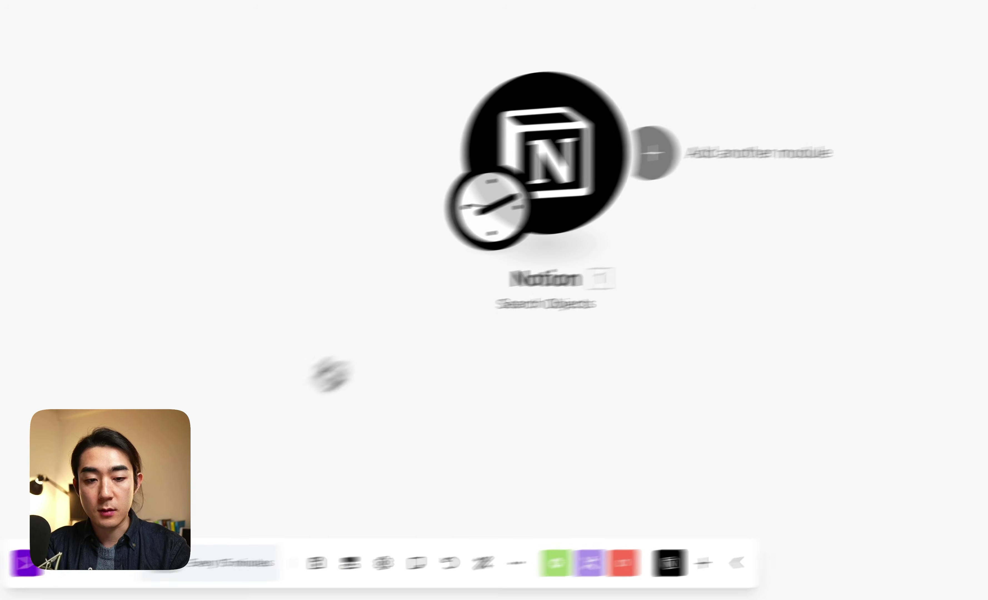
- Run the scenario once and examine the output bundles, expanding the first bundle's properties_value down to the URL's plain_text
{"action": "left_click", "coordinate": [49, 561]}
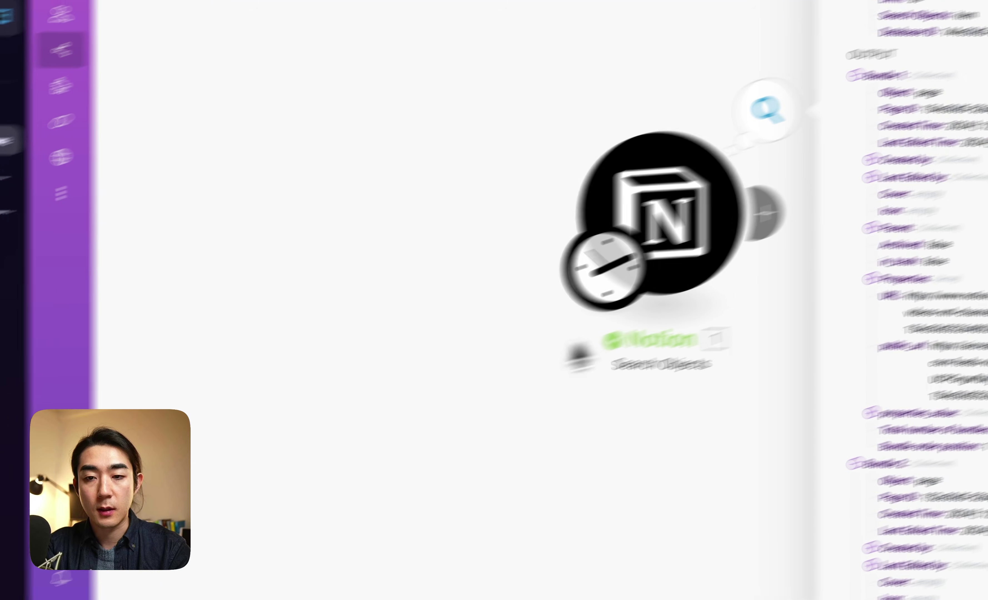
{"action": "scroll", "coordinate": [815, 253], "scroll_direction": "down", "scroll_amount": 5}
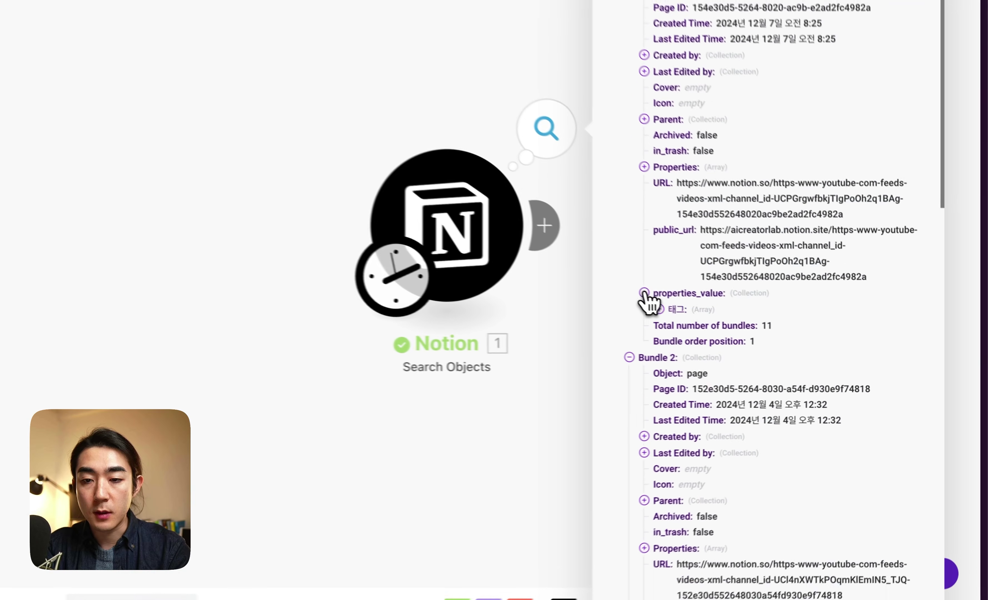
{"action": "left_click", "coordinate": [748, 319]}
{"action": "left_click", "coordinate": [748, 354]}
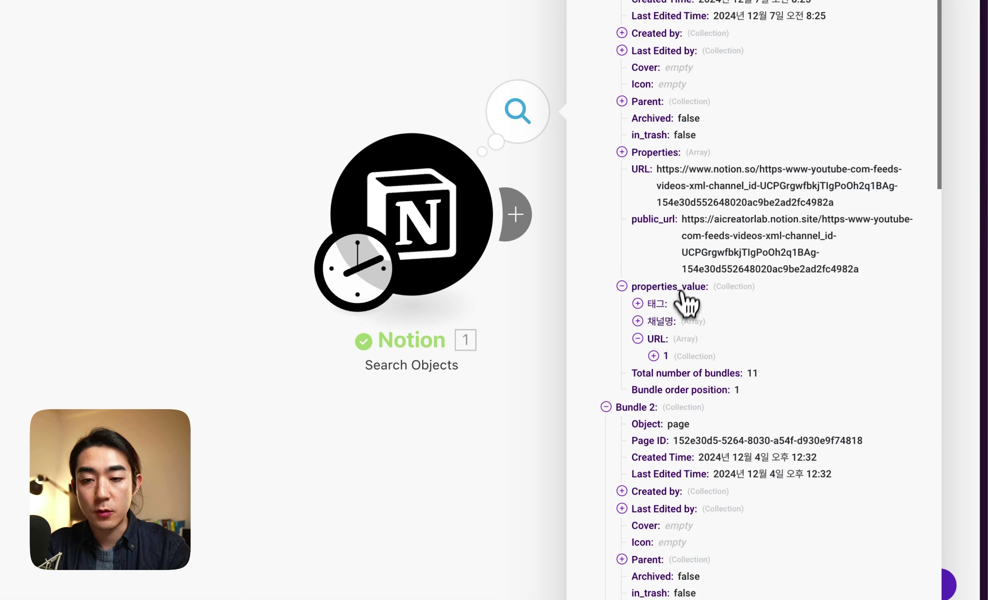
{"action": "left_click", "coordinate": [662, 357]}
{"action": "scroll", "coordinate": [687, 380], "scroll_direction": "down", "scroll_amount": 2}
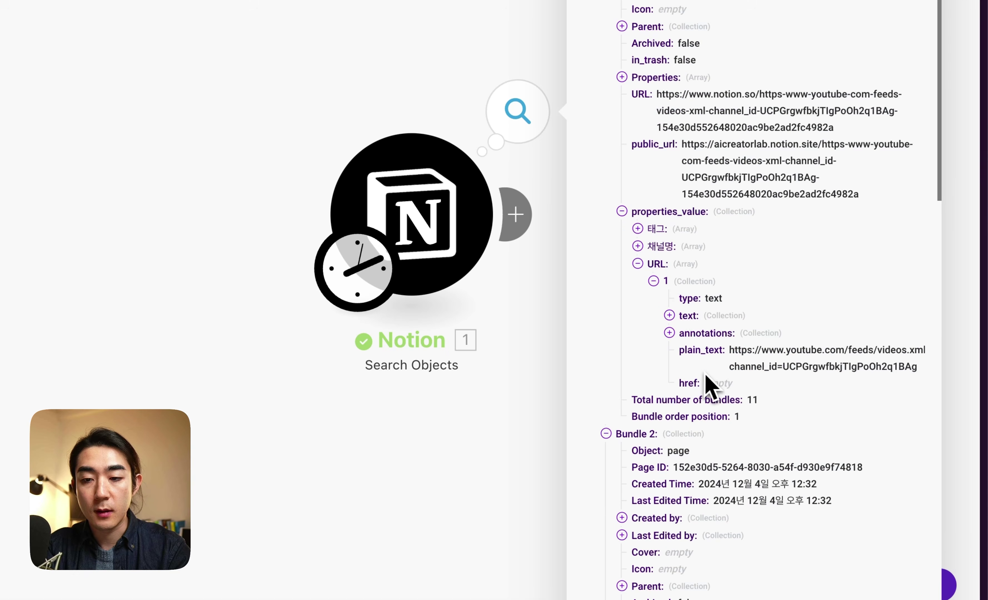
{"action": "left_click_drag", "start_coordinate": [730, 350], "coordinate": [835, 366]}
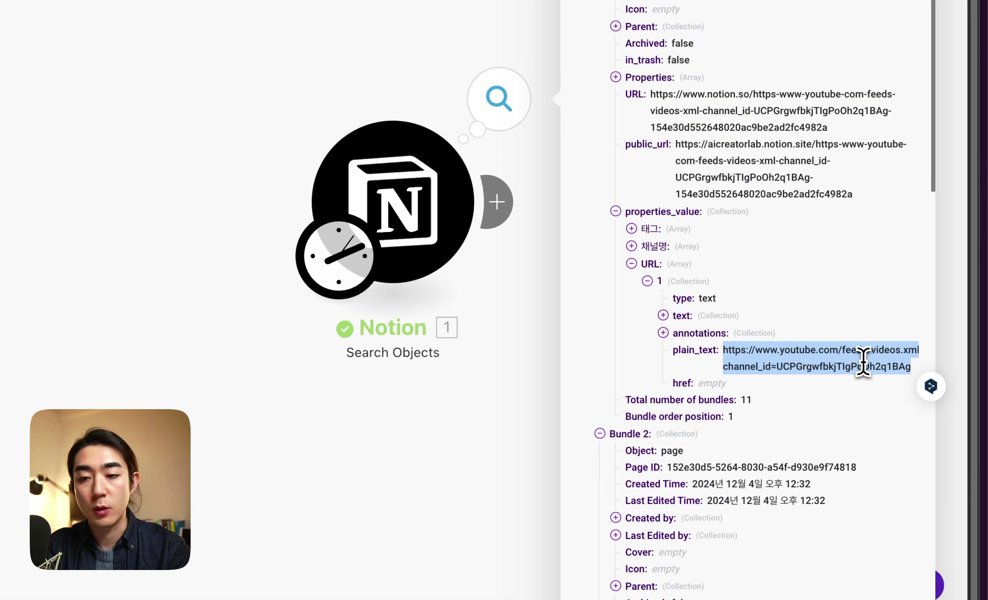
{"action": "left_click", "coordinate": [848, 368]}
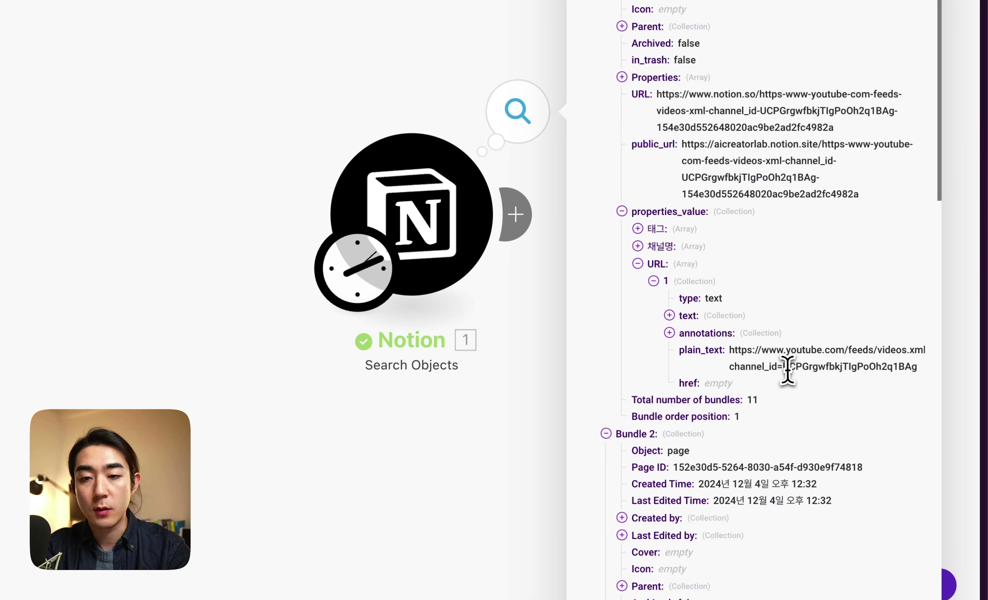
{"action": "scroll", "coordinate": [798, 371], "scroll_direction": "down", "scroll_amount": 10}
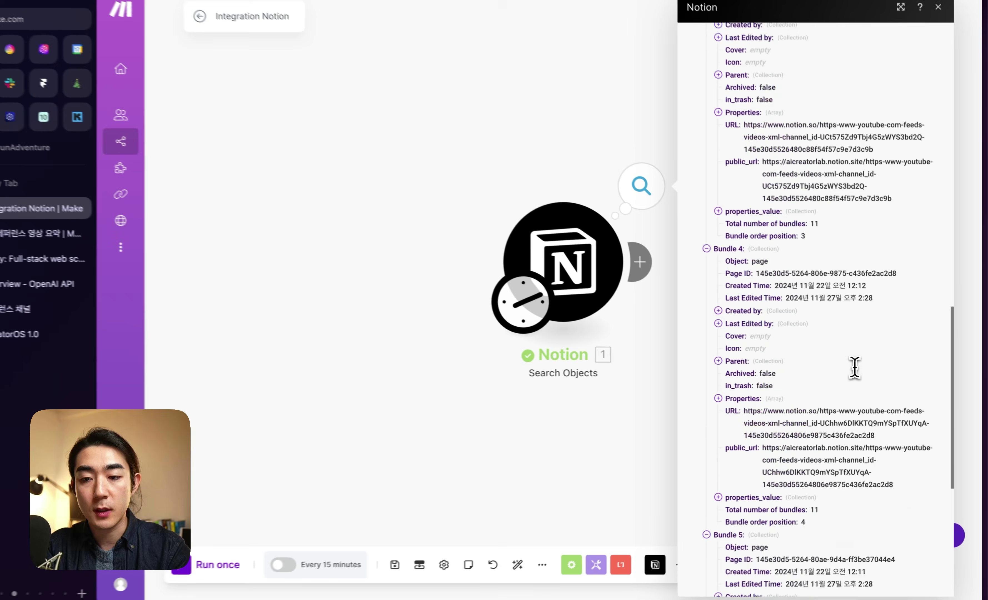
{"action": "scroll", "coordinate": [794, 358], "scroll_direction": "down", "scroll_amount": 10}
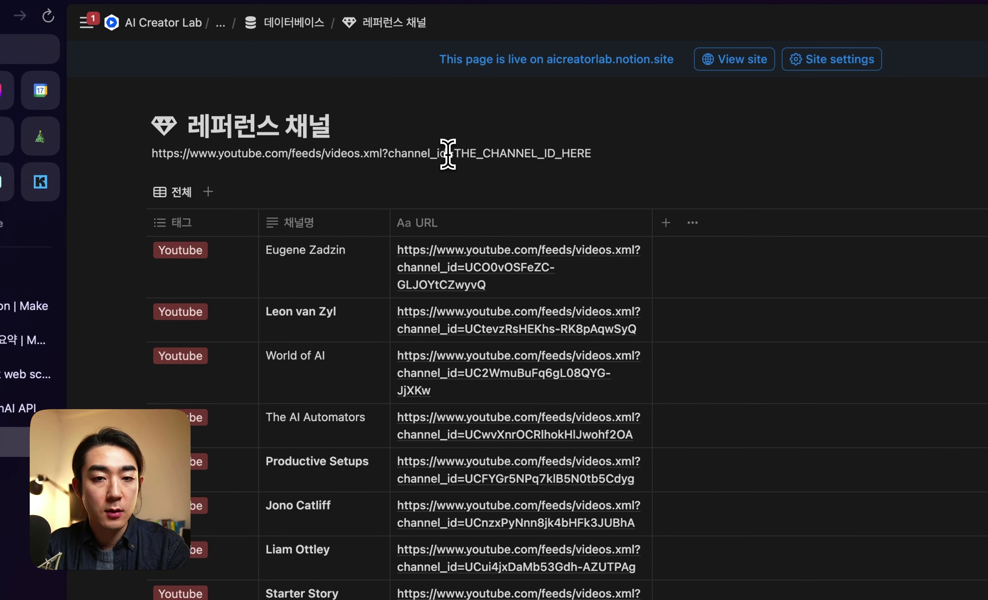
- In the 레퍼런스 채널 description in Notion, insert UCyjLjMUl4IEe0M4yBTXPSyw after channel_id=, copy the resulting feed URL, and remove the inserted ID
{"action": "left_click", "coordinate": [447, 153]}
{"action": "type", "text": "UCyjLjMUI4IEe0M4yBTXPSyw"}
{"action": "key", "text": "shift+super+Left"}
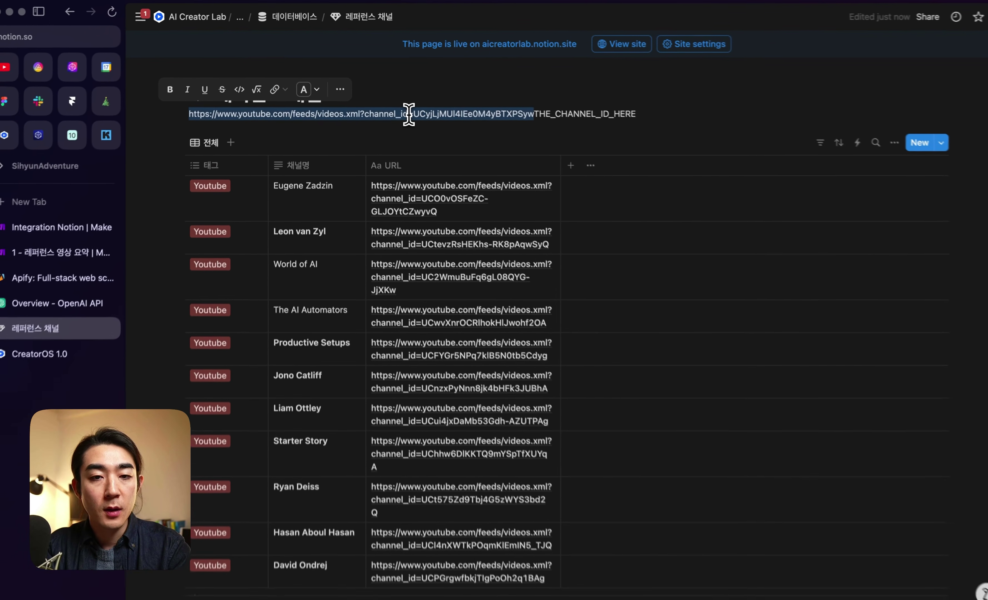
{"action": "key", "text": "Right"}
{"action": "key", "text": "BackSpace"}
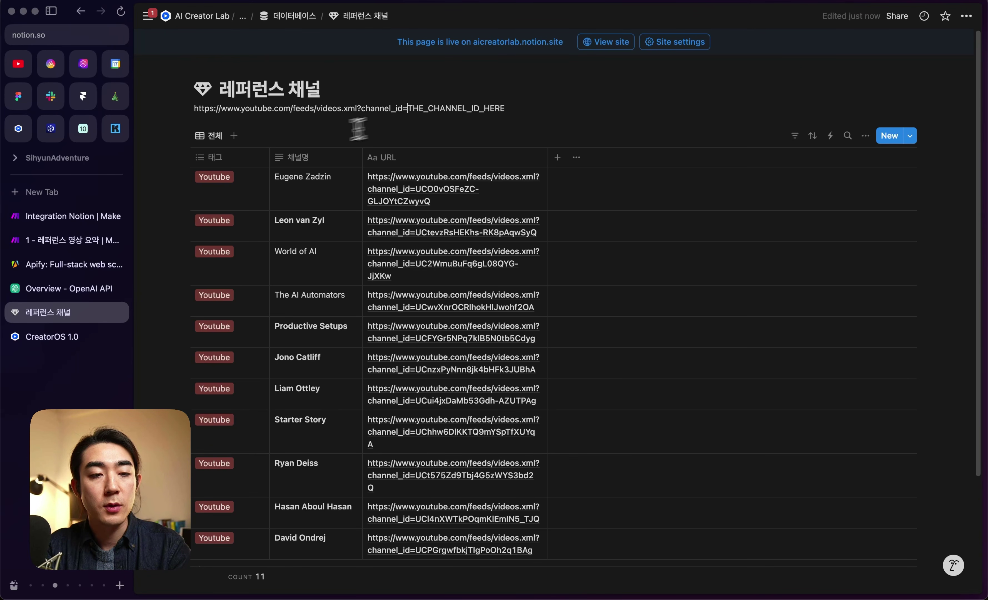
- Open the copied YouTube feed URL in a new browser tab and look through the XML's video entries and the author's channel URL
{"action": "left_click", "coordinate": [68, 193]}
{"action": "type", "text": "https://www.youtube.com/feeds/videos.xml?channel_id=UCyjLjMUl4IEe0M4yBTXPSyw"}
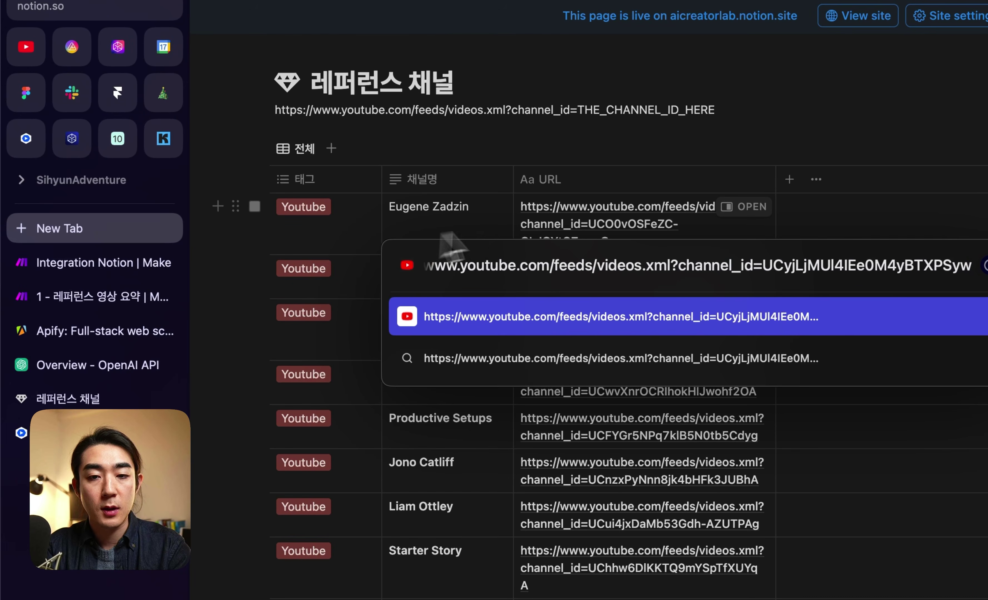
{"action": "key", "text": "Return"}
{"action": "scroll", "coordinate": [429, 273], "scroll_direction": "down", "scroll_amount": 20}
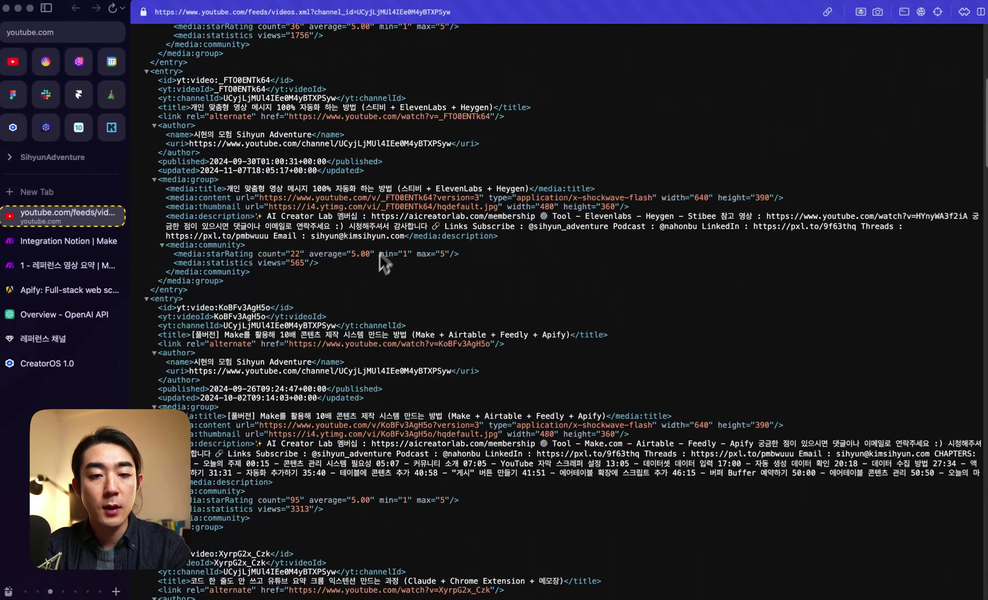
{"action": "scroll", "coordinate": [395, 309], "scroll_direction": "up", "scroll_amount": 18}
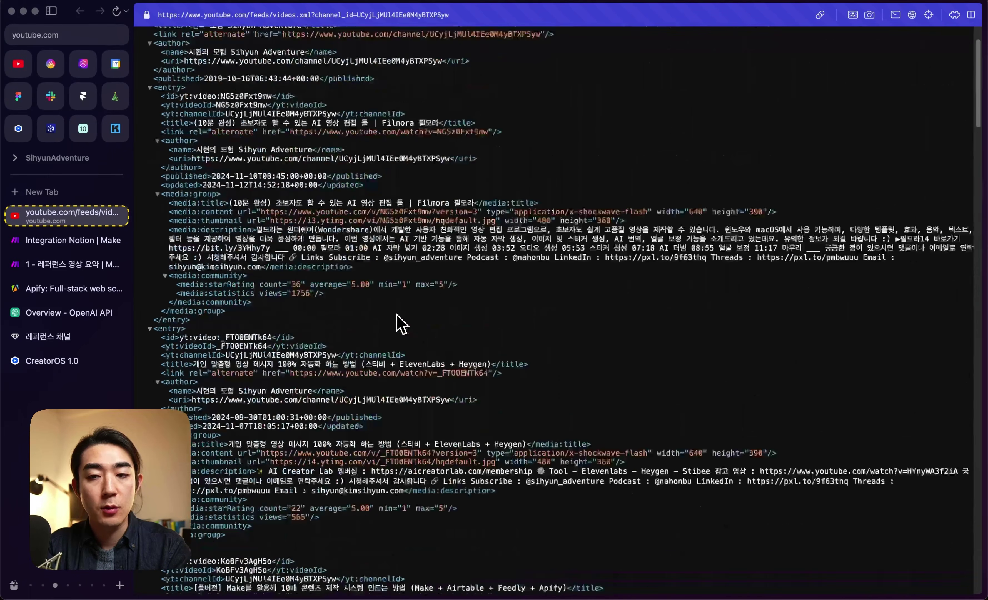
{"action": "scroll", "coordinate": [396, 316], "scroll_direction": "up", "scroll_amount": 3}
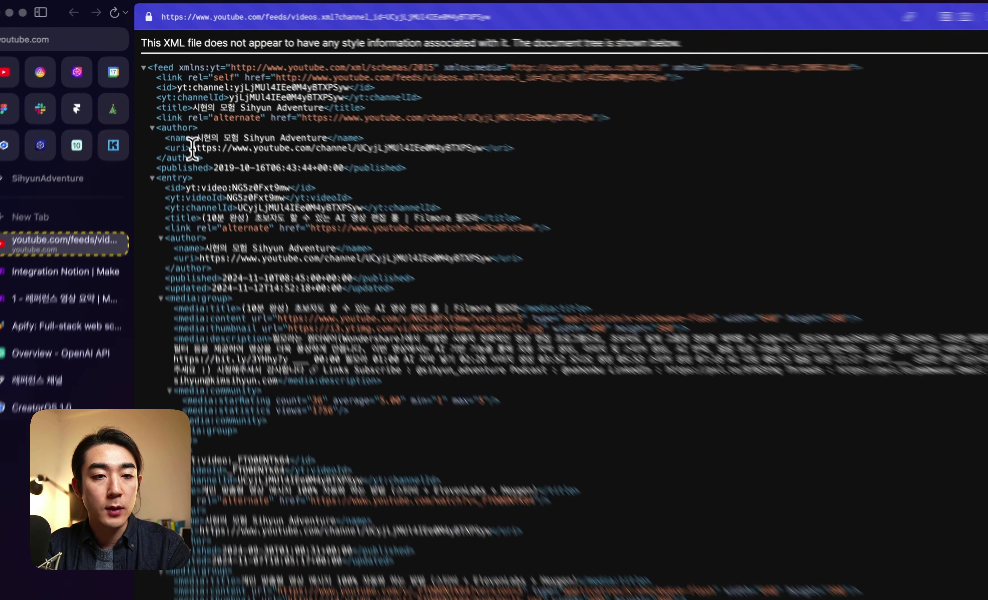
{"action": "left_click_drag", "start_coordinate": [190, 130], "coordinate": [442, 131]}
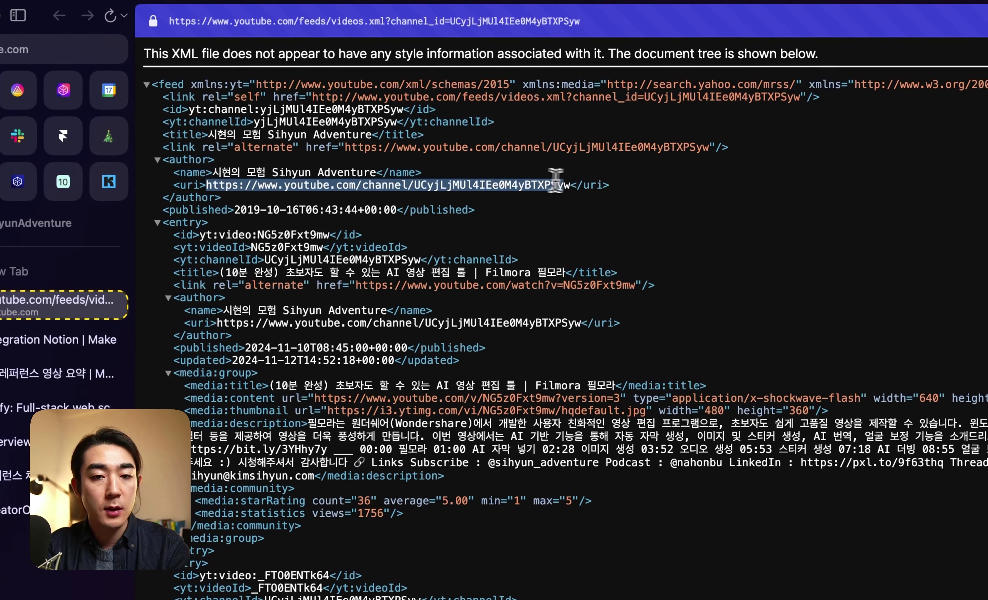
{"action": "left_click", "coordinate": [541, 182]}
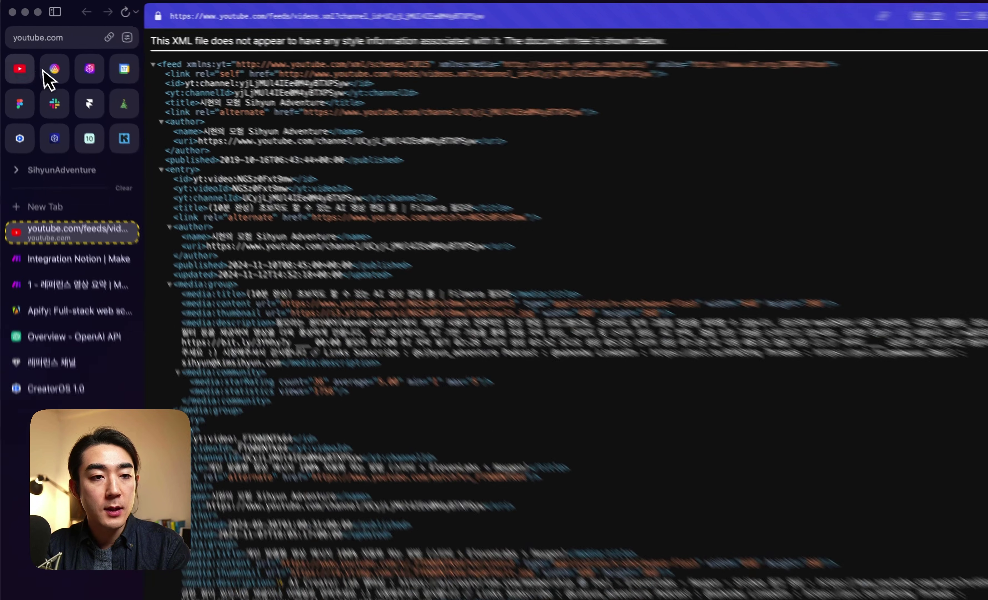
- Switch to the YouTube channel page, open the full channel information, and copy the channel ID
{"action": "left_click", "coordinate": [18, 63]}
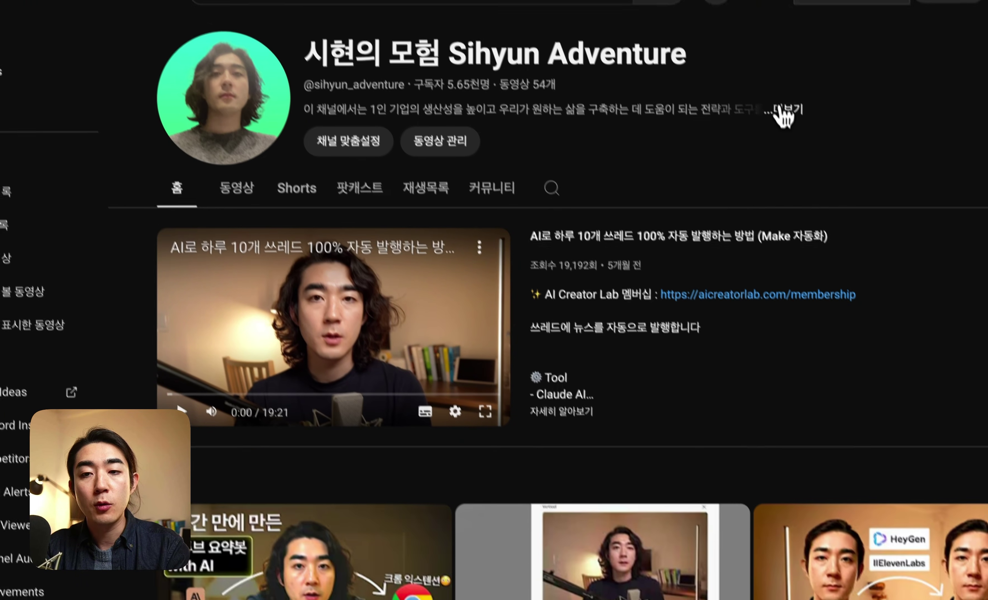
{"action": "left_click", "coordinate": [831, 182]}
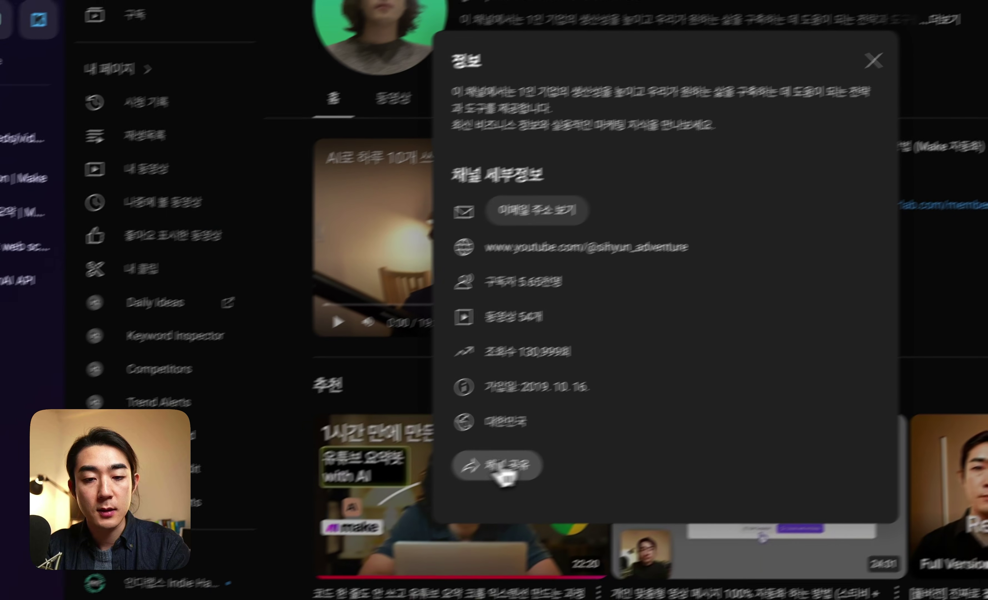
{"action": "left_click", "coordinate": [335, 532]}
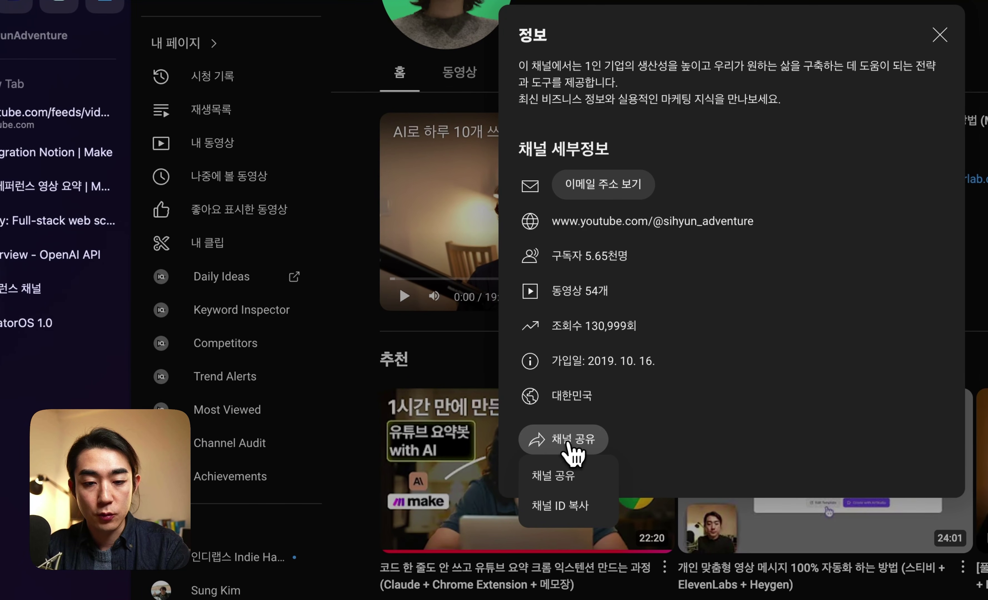
{"action": "left_click", "coordinate": [562, 507]}
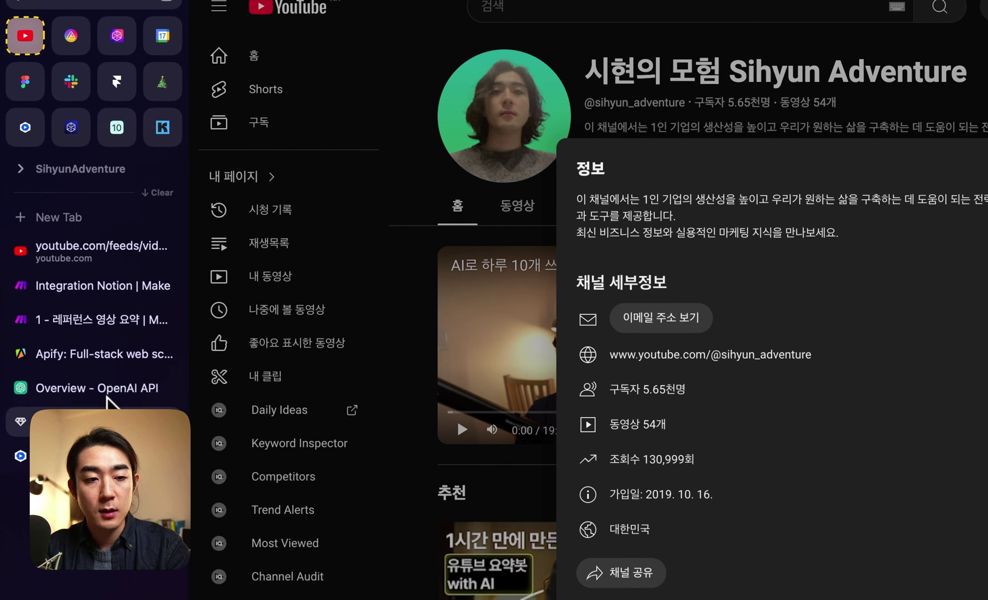
- Return to the 레퍼런스 채널 page in Notion, insert the copied channel ID into the template feed URL, and undo the insertion
{"action": "left_click", "coordinate": [24, 289]}
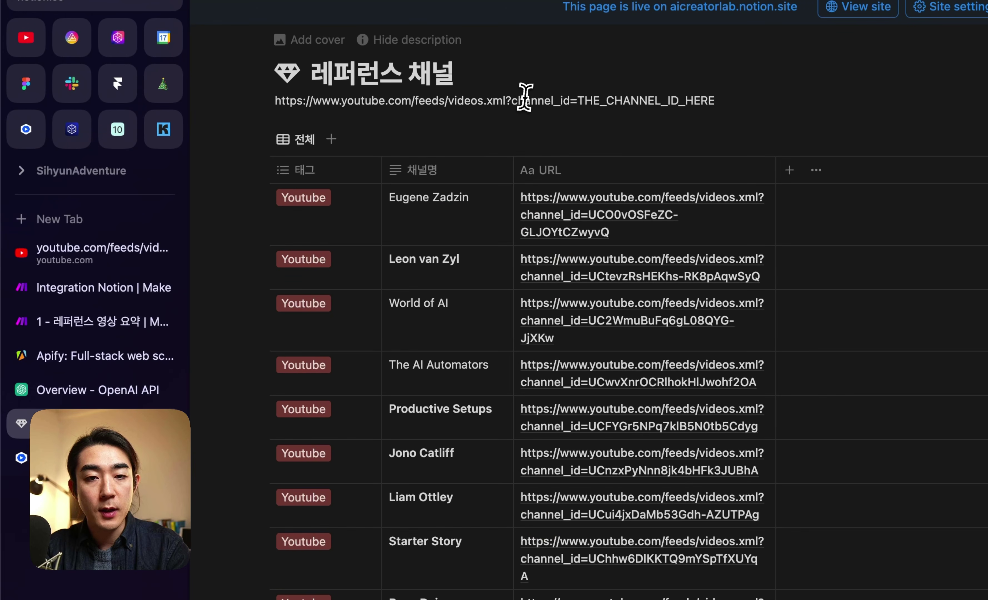
{"action": "type", "text": "UCyjLjMUI4IEe0M4yBTXPSyw"}
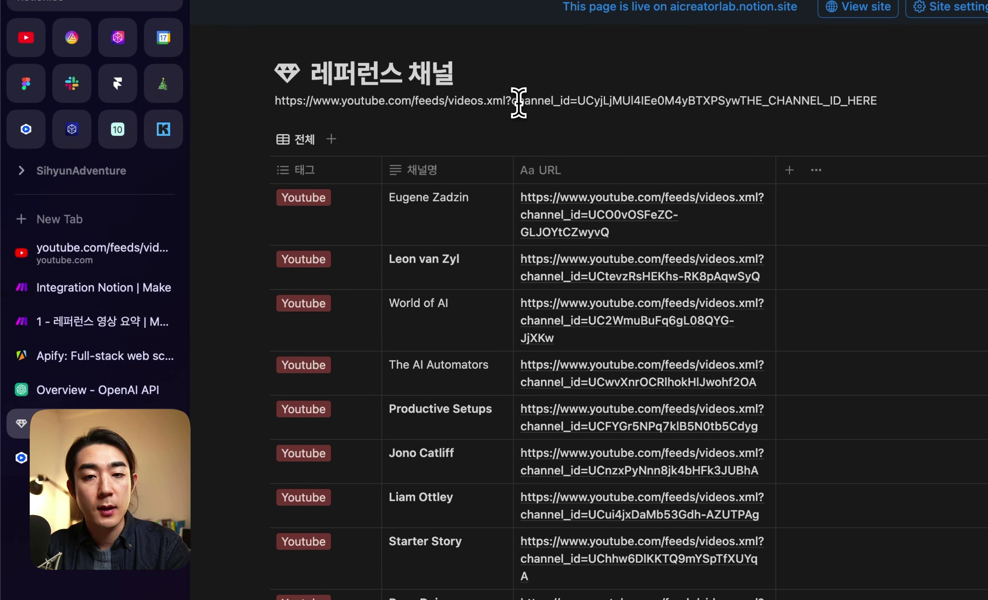
{"action": "key", "text": "super+z"}
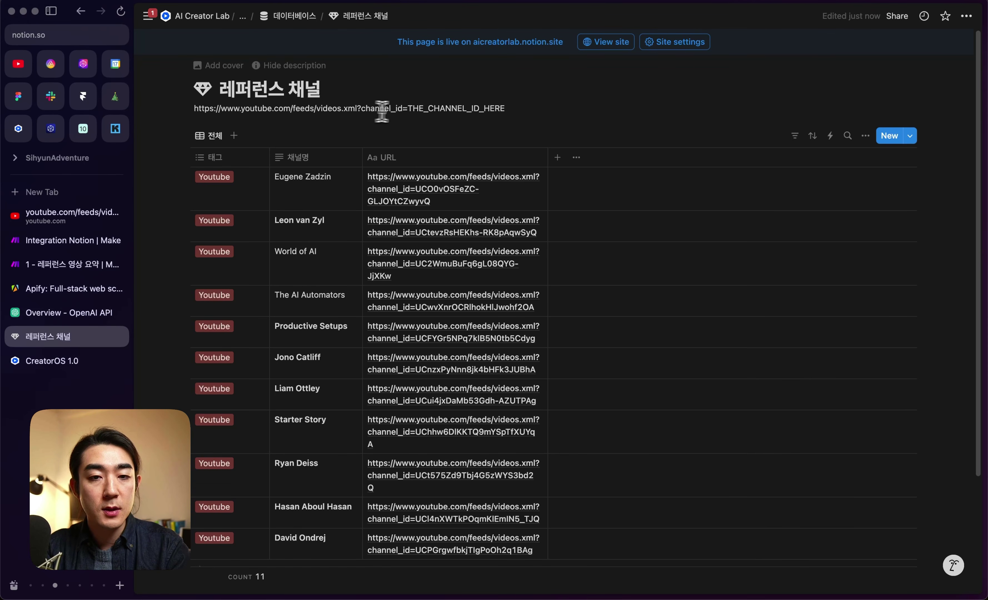
- Look over the channel feed URLs in the 레퍼런스 채널 table and switch back to the Integration Notion scenario in Make
{"action": "scroll", "coordinate": [384, 122], "scroll_direction": "down", "scroll_amount": 3}
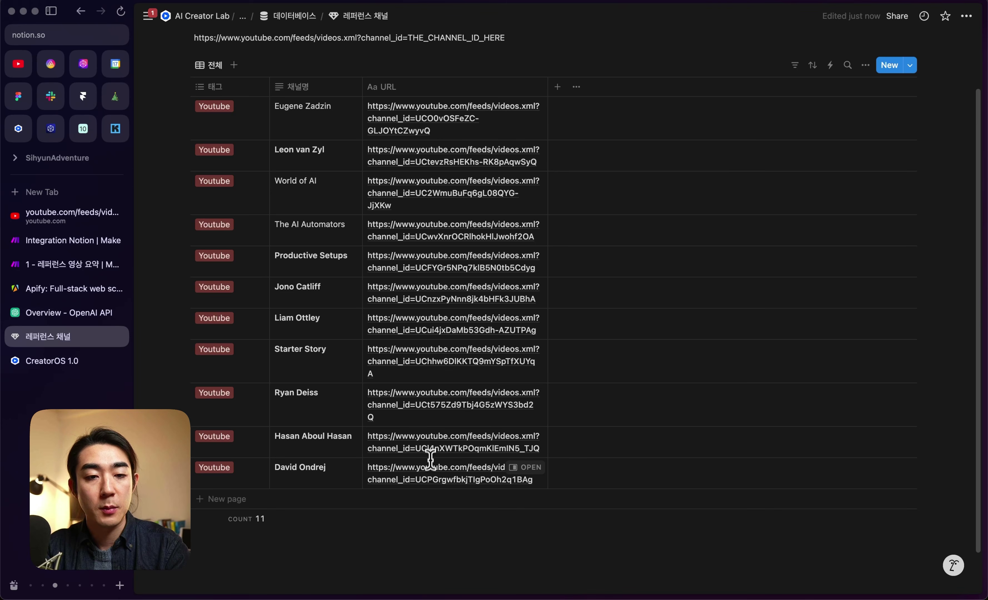
{"action": "scroll", "coordinate": [411, 244], "scroll_direction": "up", "scroll_amount": 3}
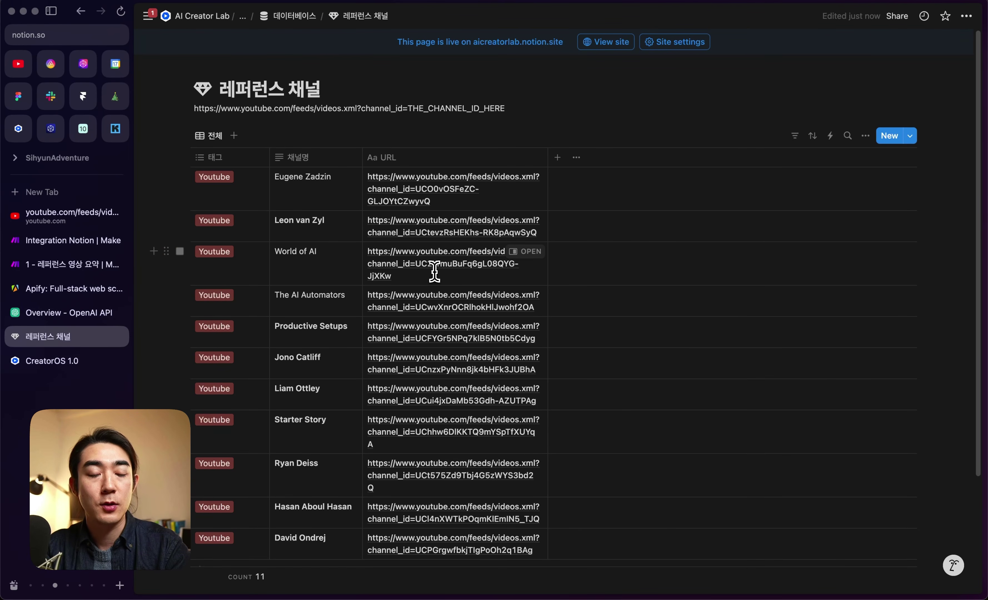
{"action": "left_click", "coordinate": [71, 241]}
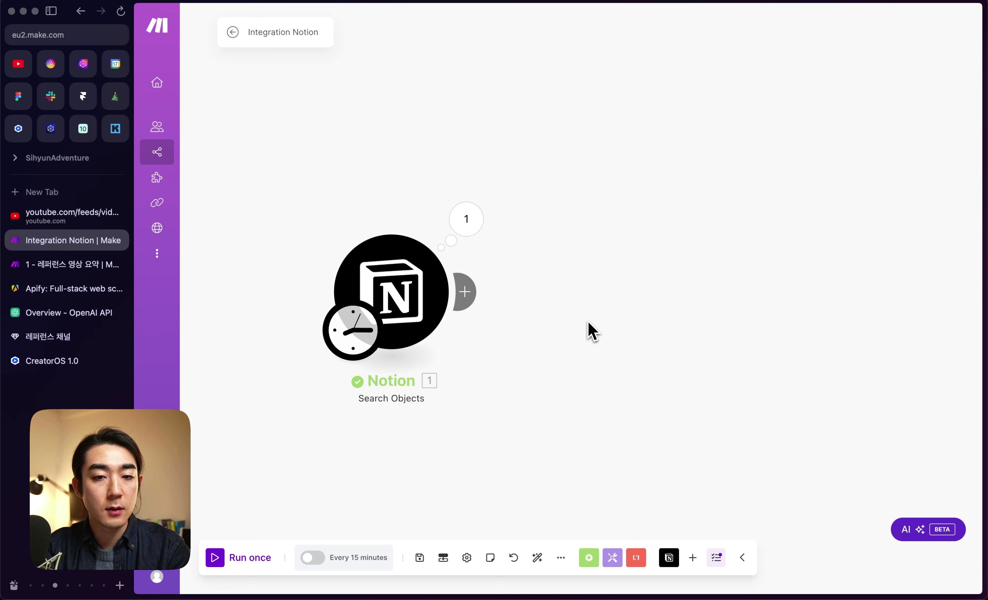
- Add an RSS module with the Retrieve RSS feed items action after the Notion Search Objects module
{"action": "left_click", "coordinate": [466, 292]}
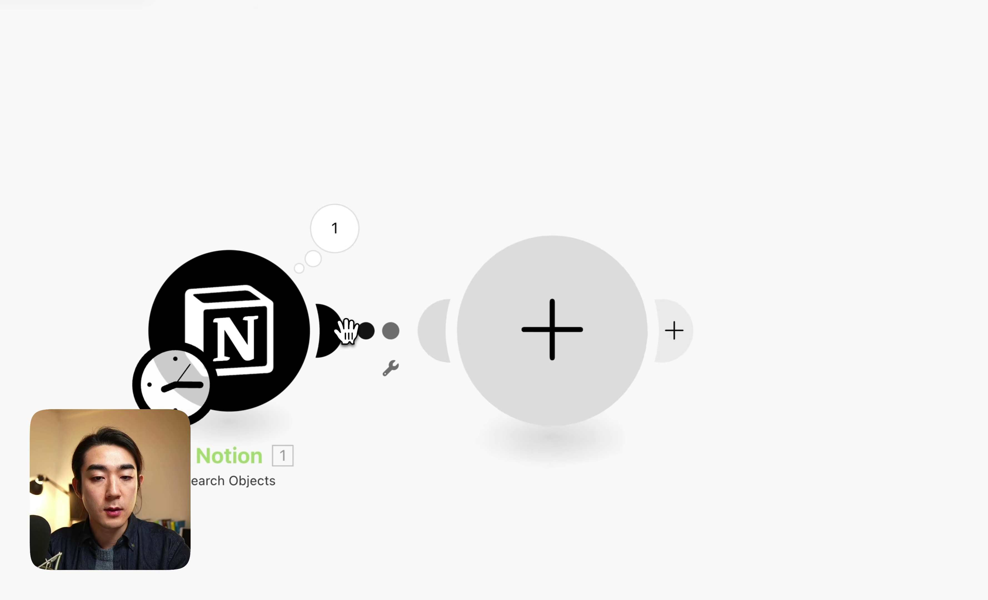
{"action": "type", "text": "ㄱㄴㄴ"}
{"action": "key", "text": "BackSpace"}
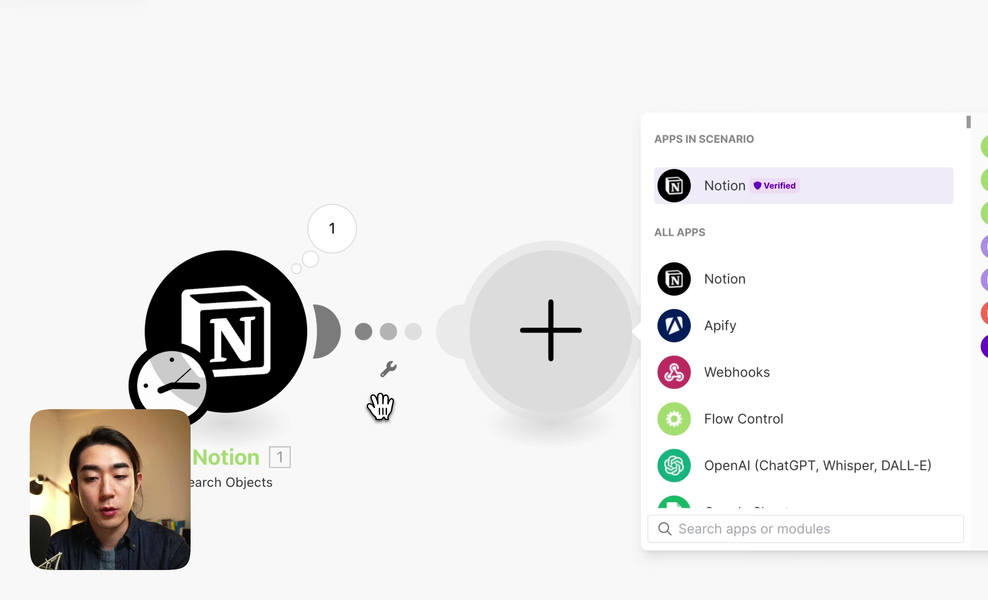
{"action": "type", "text": "rss"}
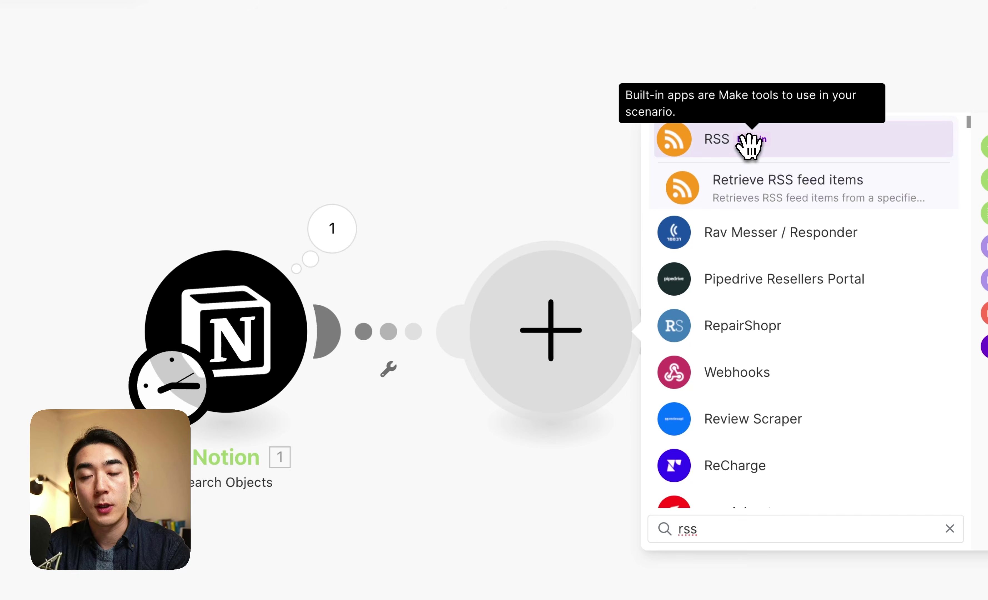
{"action": "left_click", "coordinate": [780, 188]}
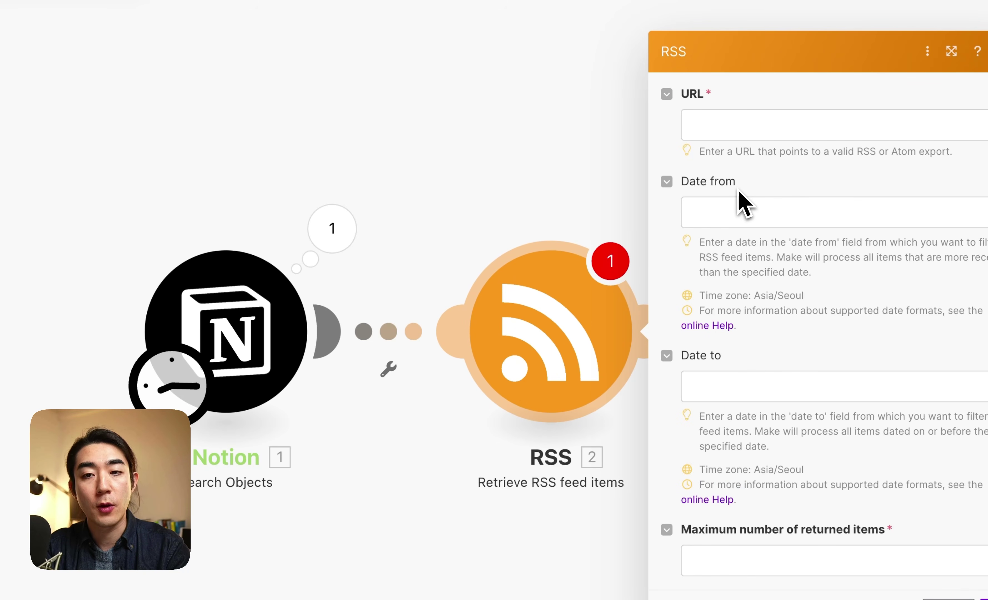
- Map the RSS module's URL to the Plain Text value of the Notion URL property
{"action": "left_click", "coordinate": [807, 121]}
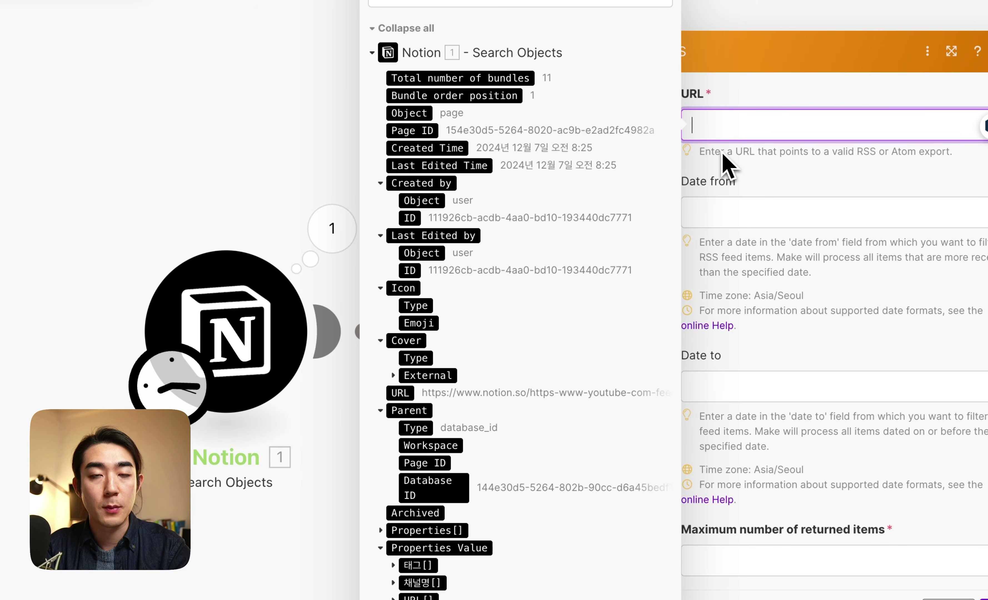
{"action": "left_click", "coordinate": [778, 174]}
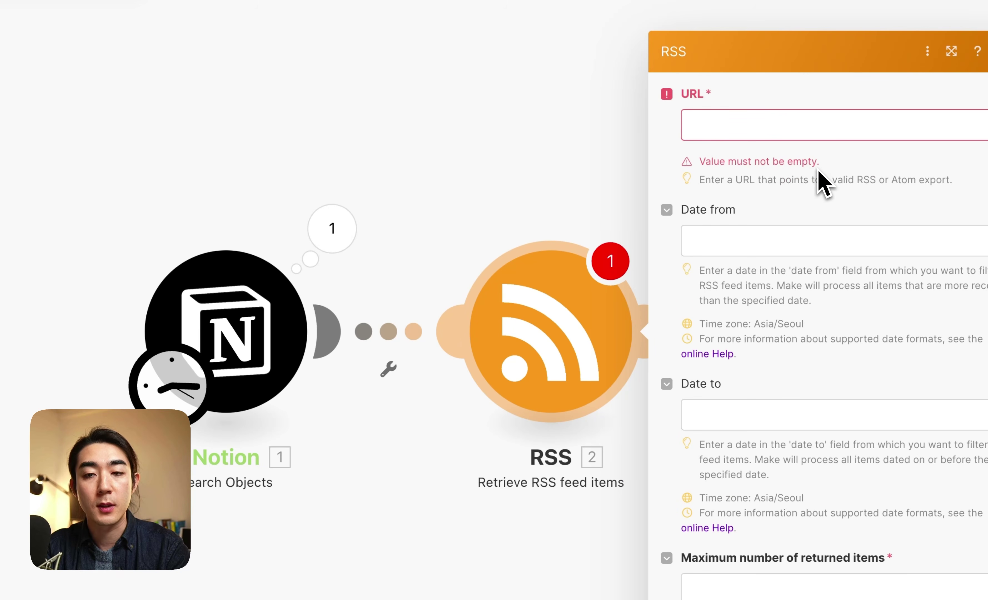
{"action": "left_click", "coordinate": [784, 125]}
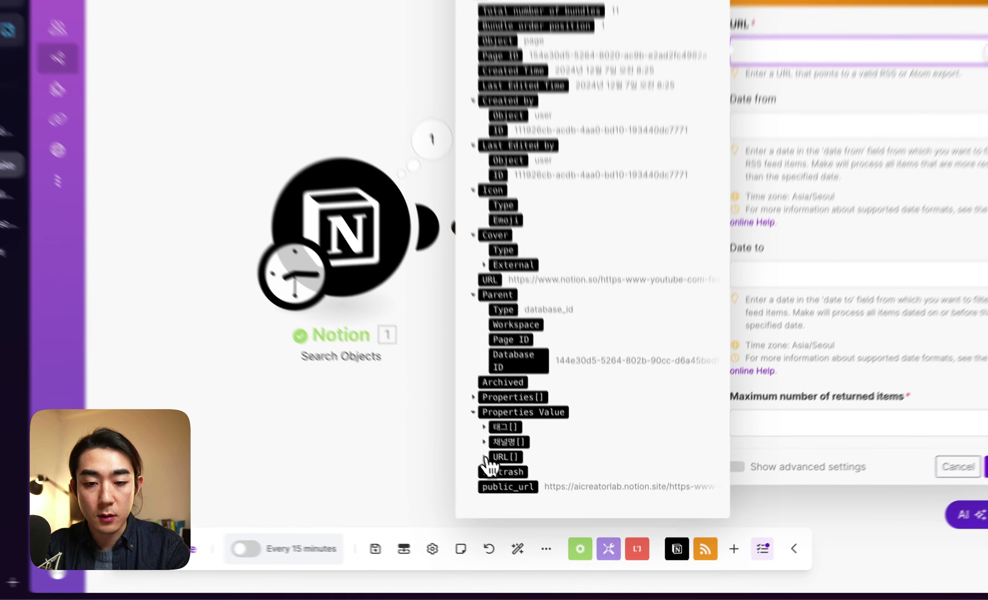
{"action": "left_click", "coordinate": [485, 457]}
{"action": "scroll", "coordinate": [505, 464], "scroll_direction": "down", "scroll_amount": 1}
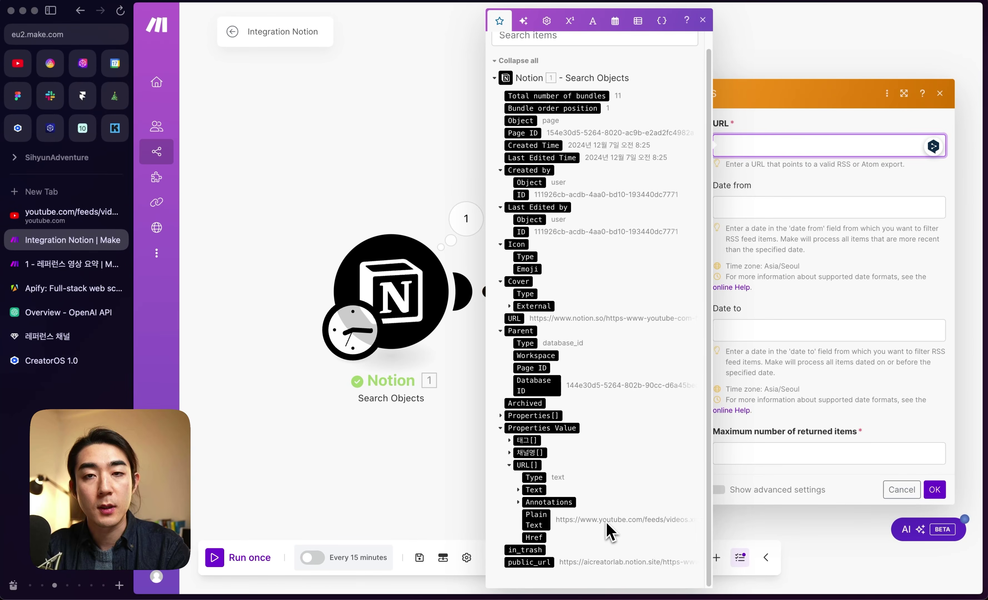
{"action": "left_click", "coordinate": [535, 519]}
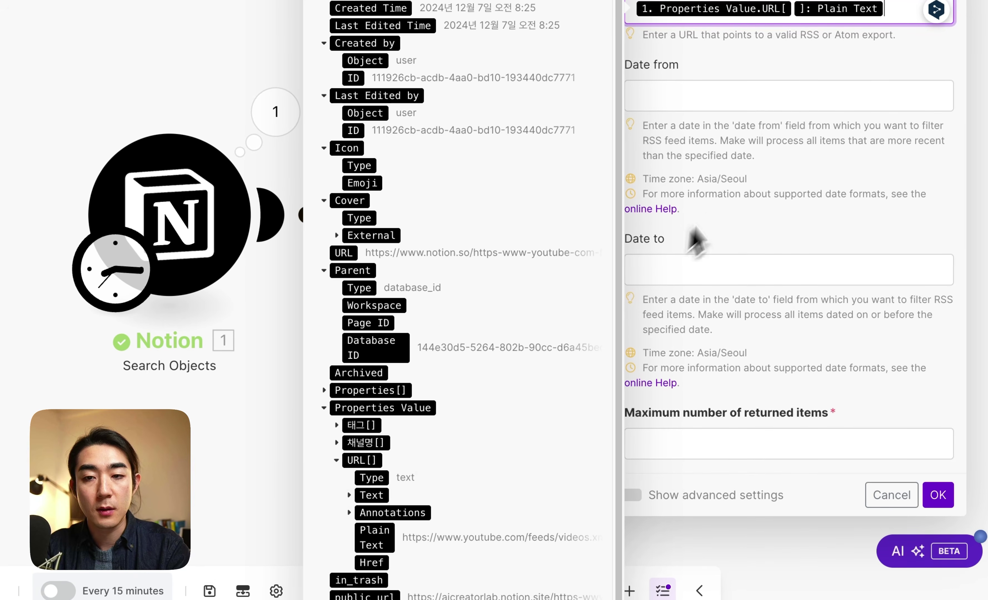
{"action": "left_click", "coordinate": [794, 178]}
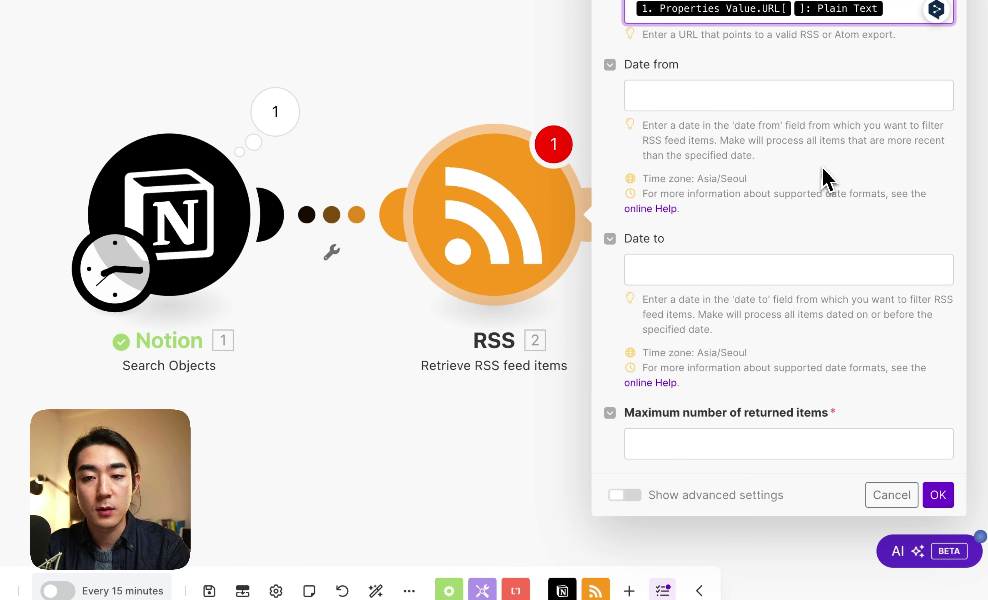
- Set the RSS module's maximum number of returned items to 1 and save the module settings
{"action": "left_click", "coordinate": [835, 445]}
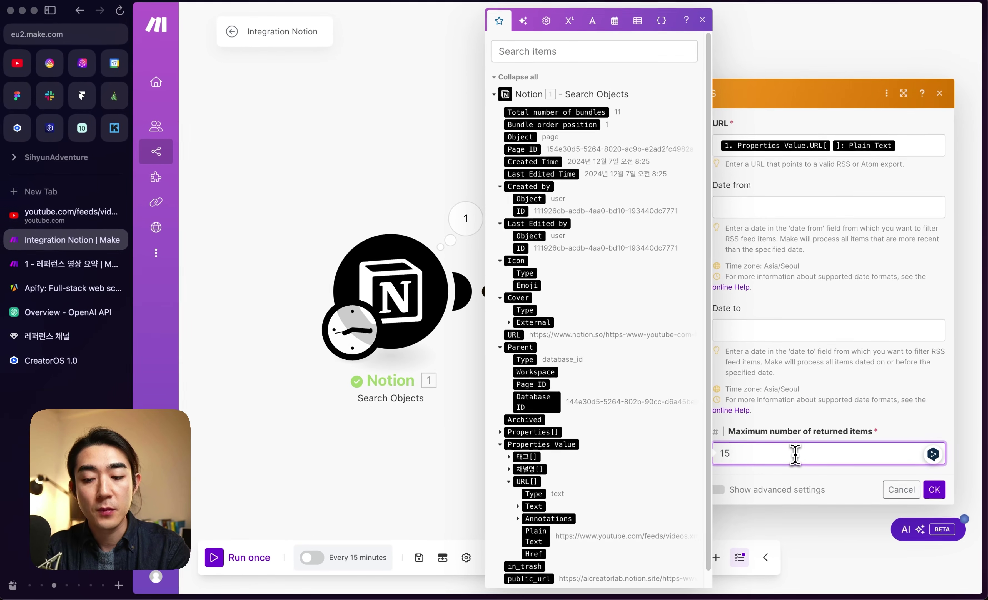
{"action": "key", "text": "BackSpace"}
{"action": "key", "text": "BackSpace"}
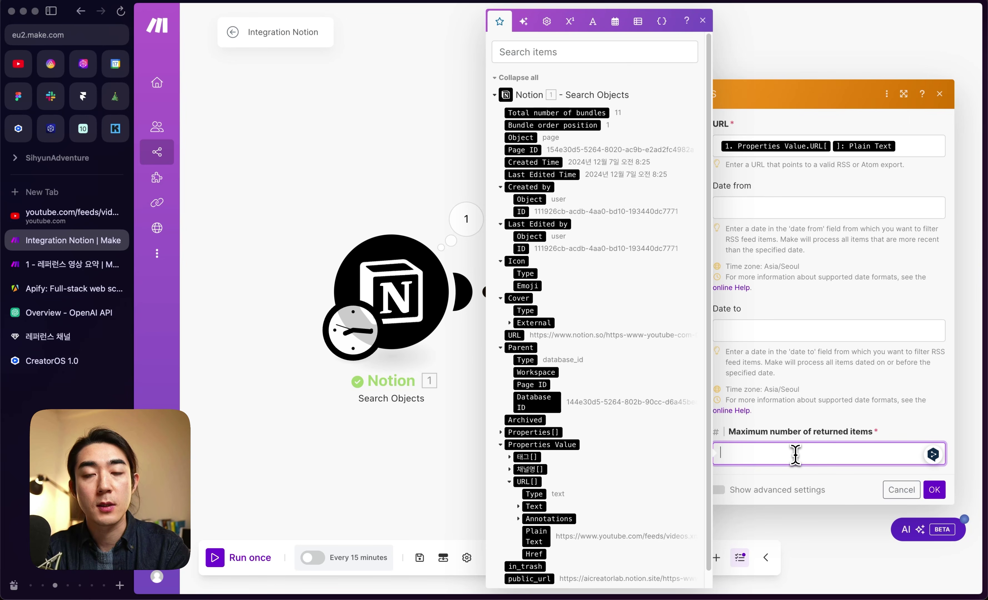
{"action": "type", "text": "1"}
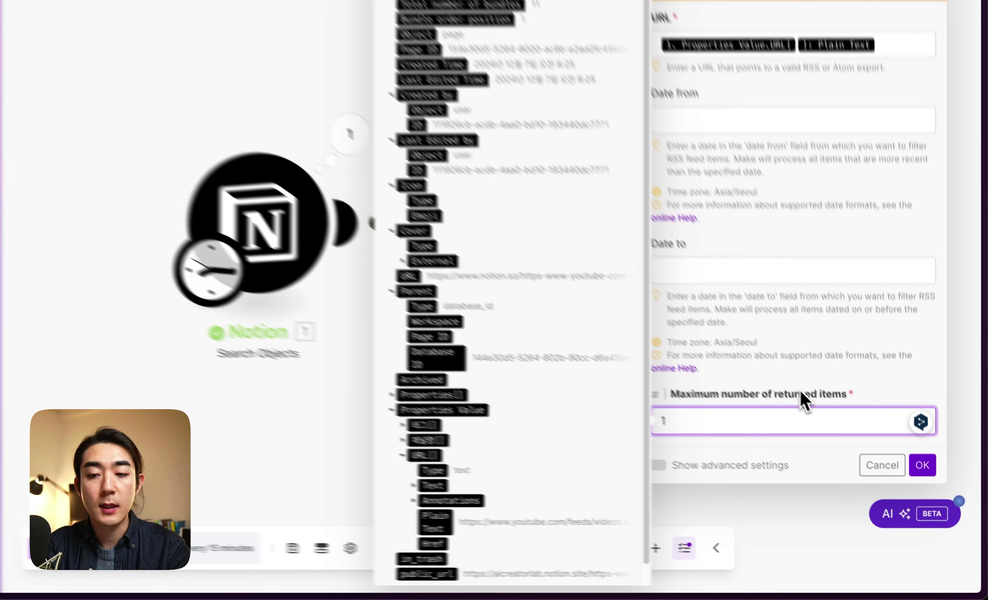
{"action": "left_click", "coordinate": [805, 467]}
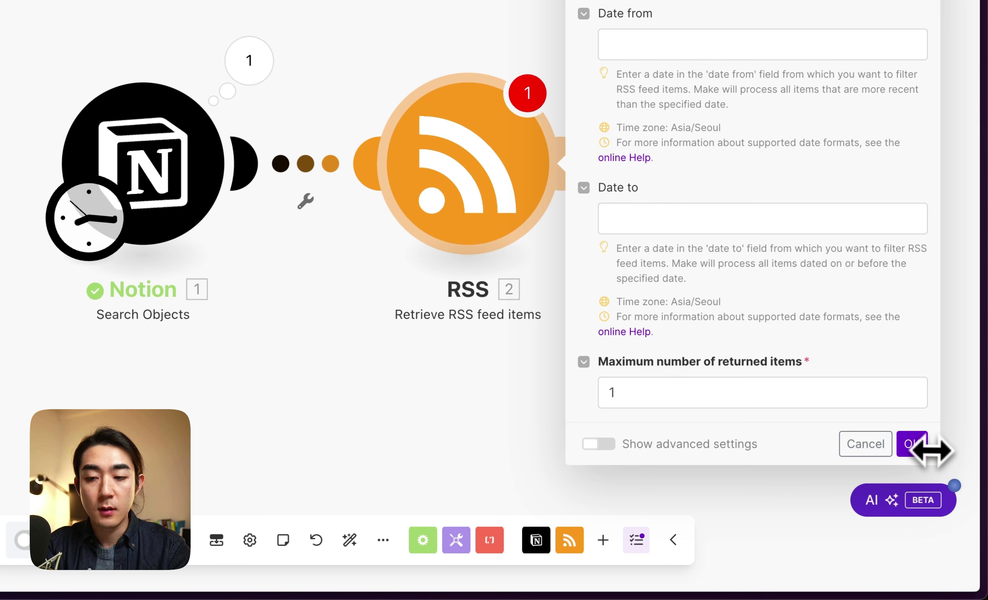
{"action": "left_click", "coordinate": [912, 447]}
- Run the scenario once, check the channel rows in the Notion 레퍼런스 채널 table, and return to the Make scenario
{"action": "left_click", "coordinate": [200, 521]}
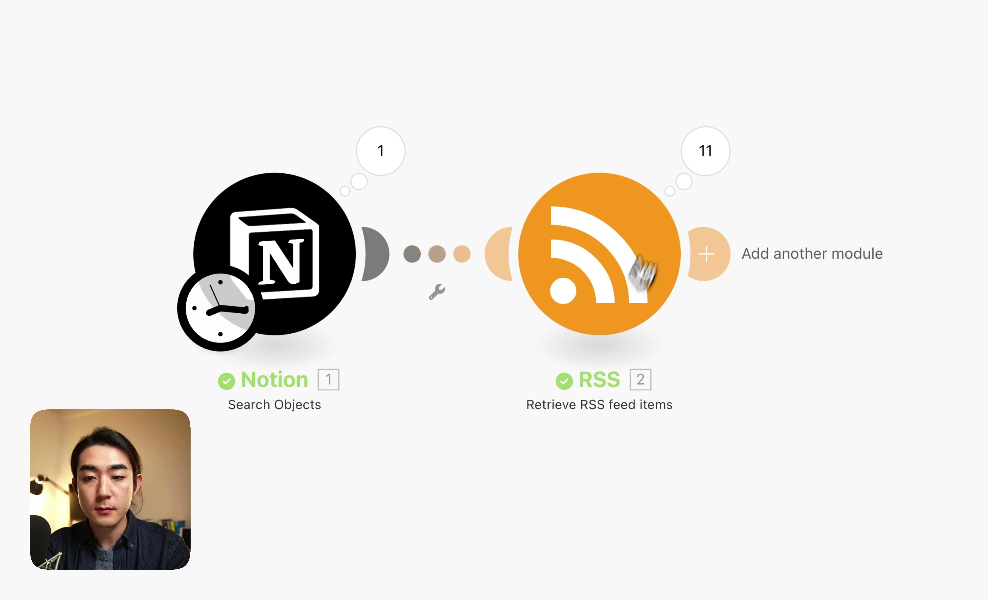
{"action": "left_click", "coordinate": [707, 155]}
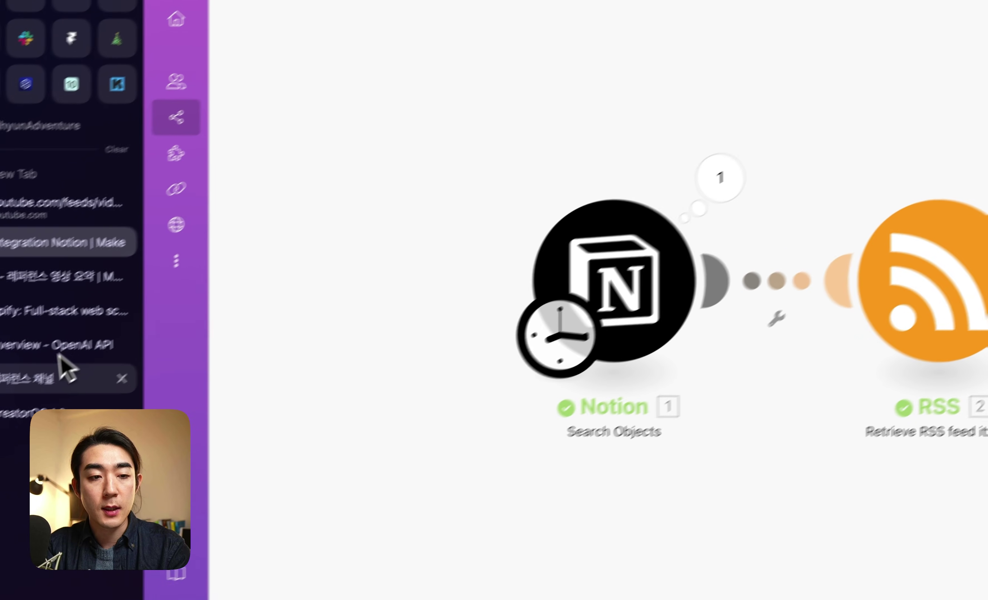
{"action": "left_click", "coordinate": [69, 374]}
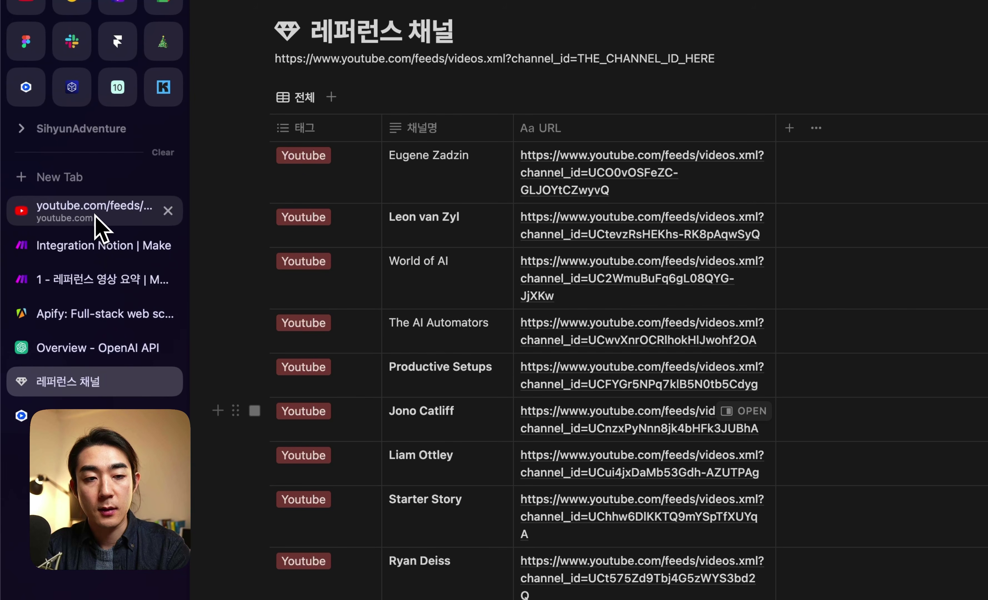
{"action": "left_click", "coordinate": [101, 245]}
- Examine the input and output bundles of Operation 1 in the RSS run results, especially the video title and URL, and close the results
{"action": "left_click", "coordinate": [857, 216]}
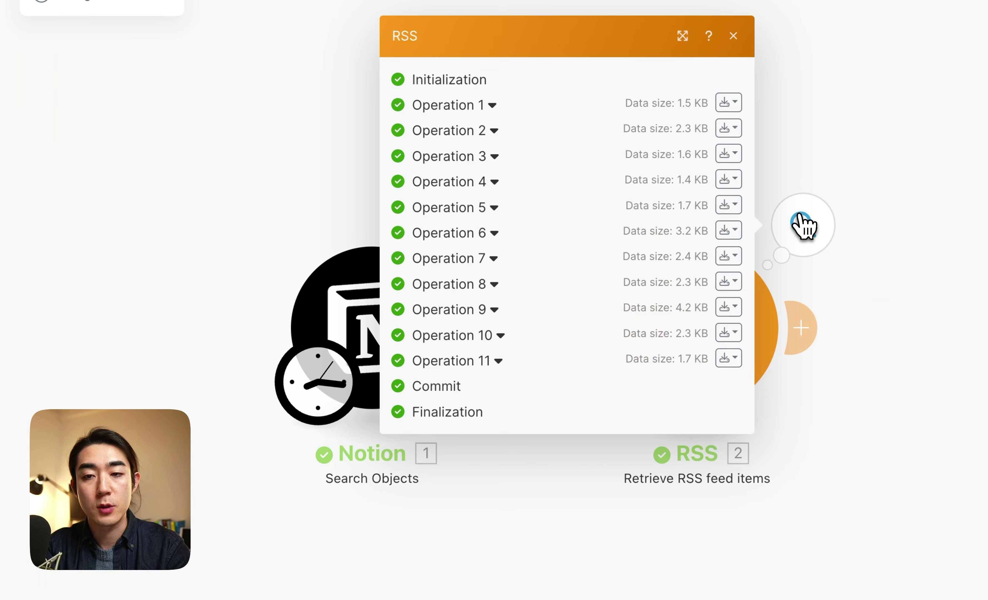
{"action": "left_click", "coordinate": [529, 104]}
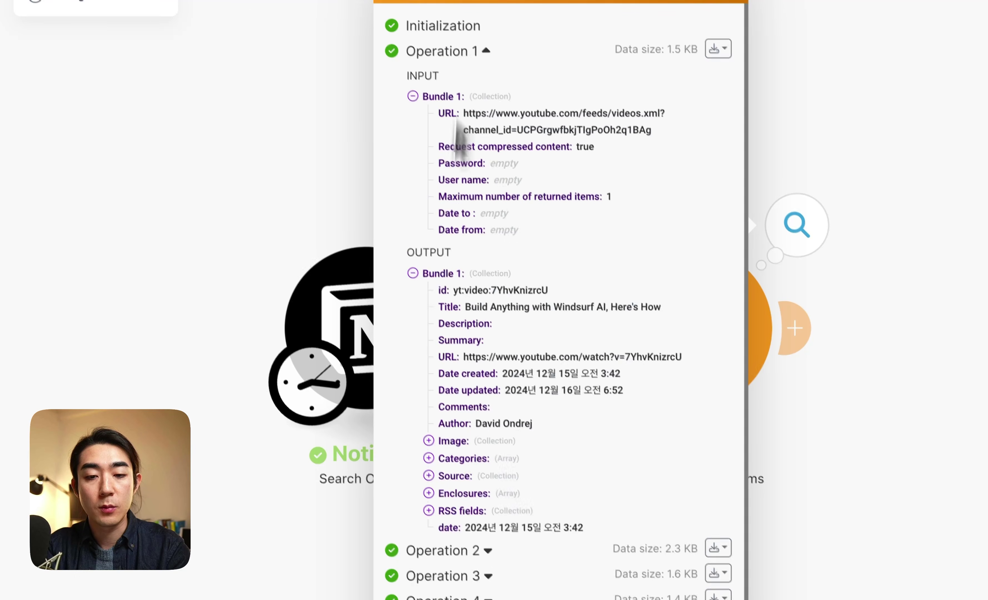
{"action": "scroll", "coordinate": [444, 445], "scroll_direction": "down", "scroll_amount": 2}
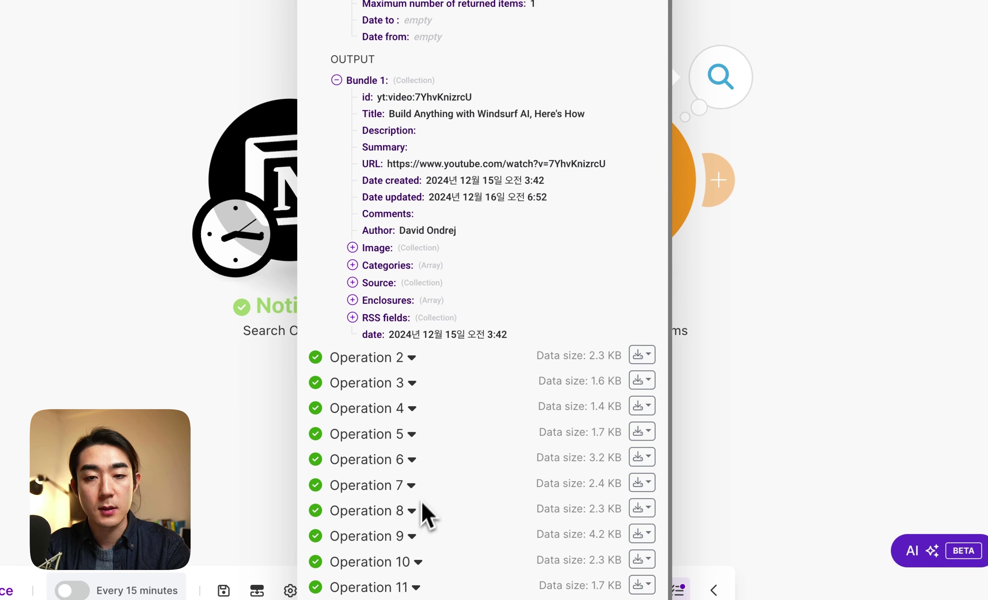
{"action": "scroll", "coordinate": [434, 301], "scroll_direction": "up", "scroll_amount": 1}
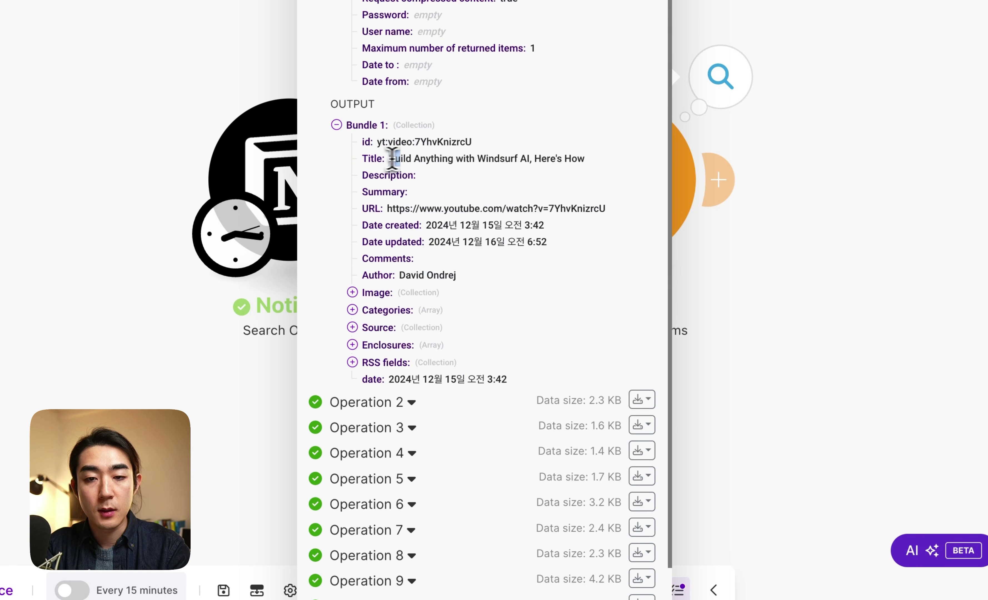
{"action": "left_click_drag", "start_coordinate": [392, 159], "coordinate": [578, 157]}
{"action": "left_click", "coordinate": [541, 159]}
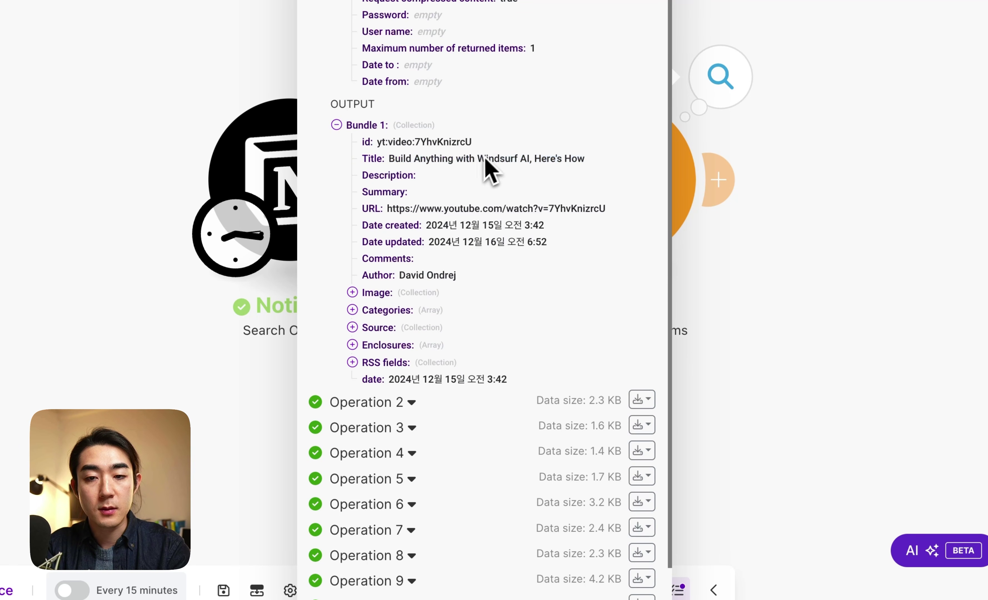
{"action": "triple_click", "coordinate": [491, 158]}
{"action": "left_click", "coordinate": [468, 160]}
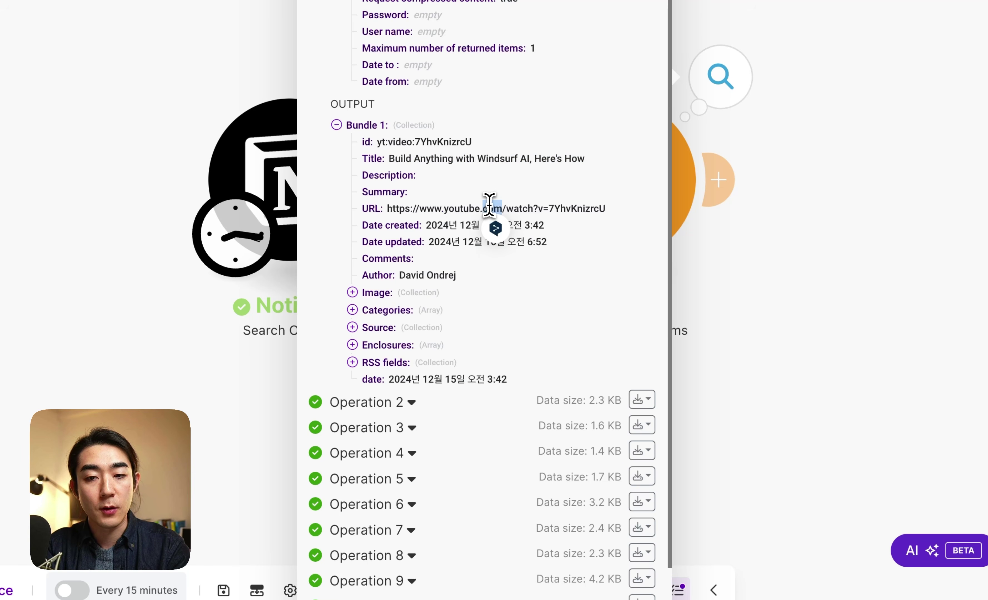
{"action": "left_click", "coordinate": [469, 205]}
{"action": "triple_click", "coordinate": [487, 208]}
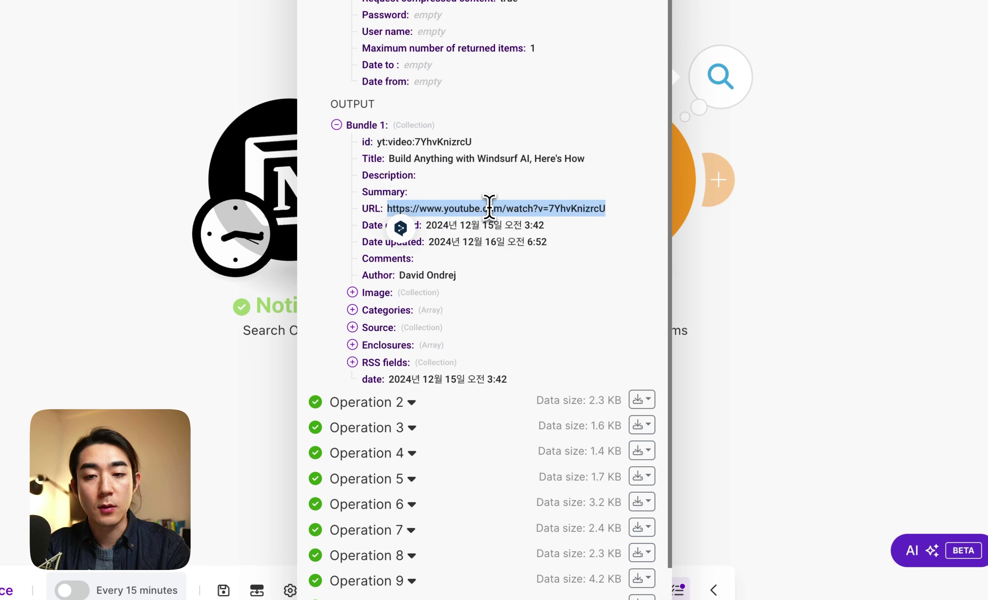
{"action": "left_click", "coordinate": [508, 206]}
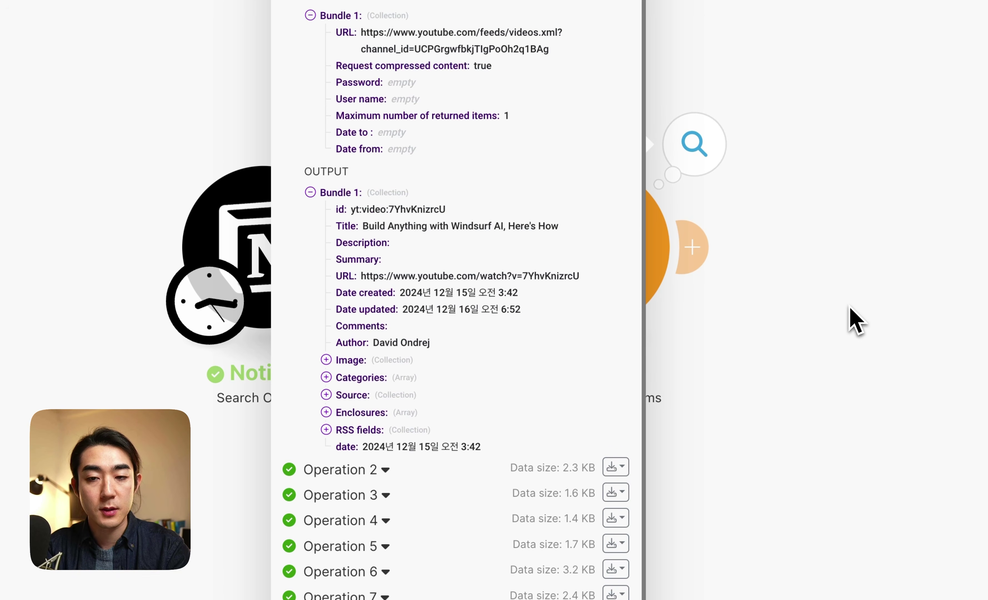
{"action": "left_click", "coordinate": [782, 308]}
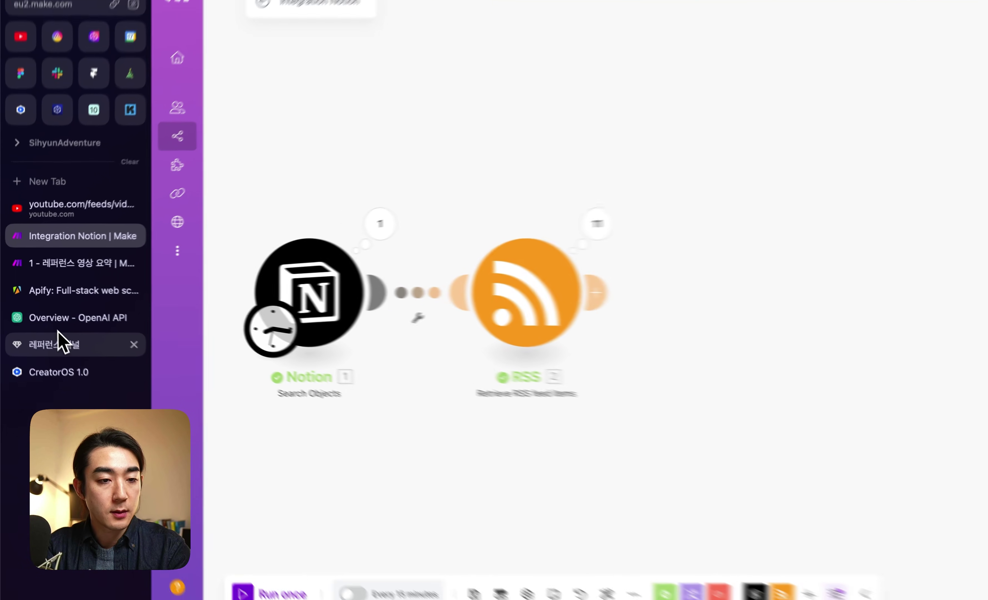
- In the Notion 레퍼런스 채널 table, delete every channel row except the second one
{"action": "left_click", "coordinate": [60, 335]}
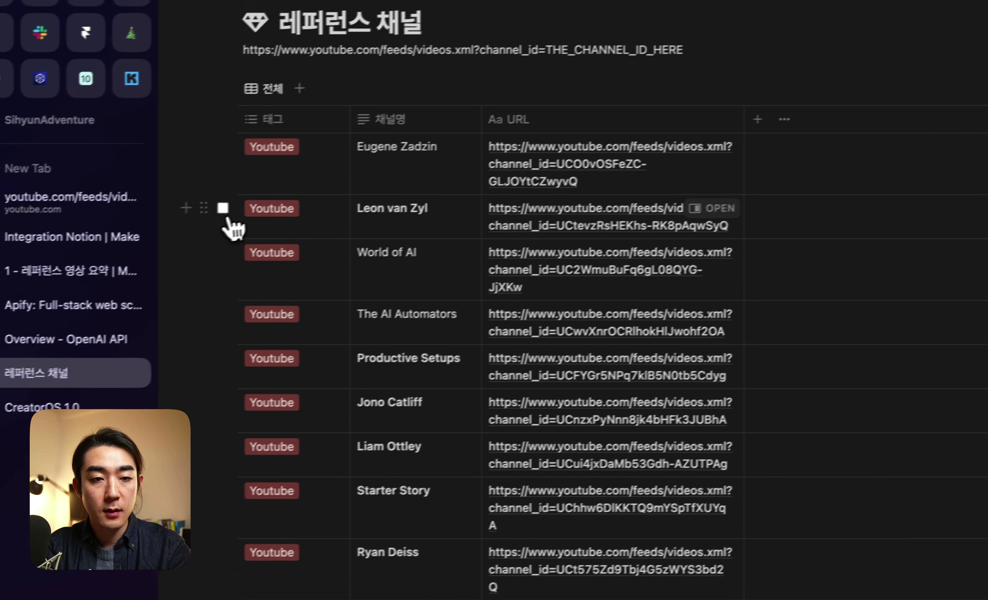
{"action": "left_click", "coordinate": [60, 248]}
{"action": "left_click", "coordinate": [251, 201]}
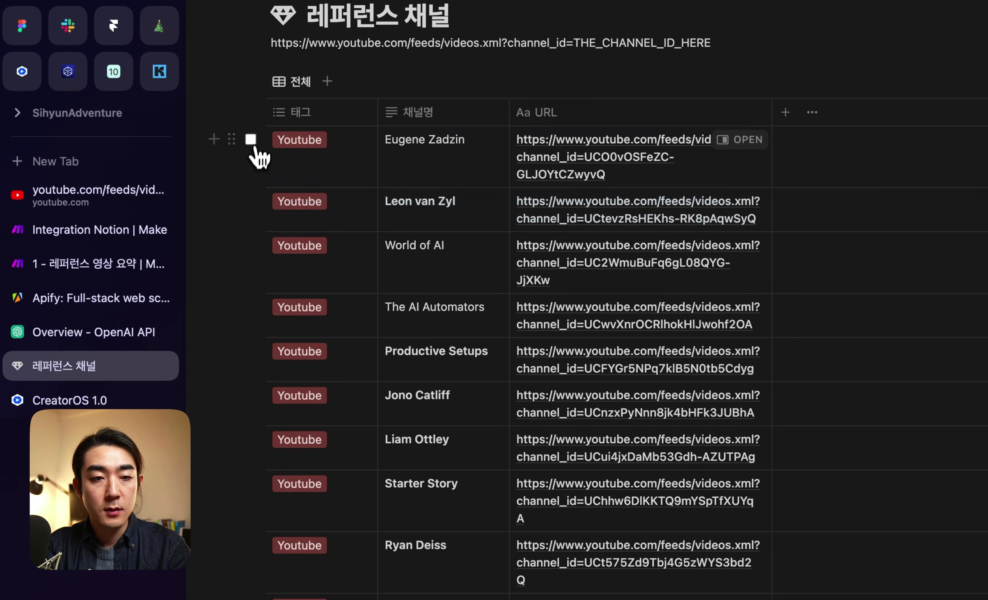
{"action": "left_click", "coordinate": [250, 140]}
{"action": "left_click", "coordinate": [250, 245]}
{"action": "left_click", "coordinate": [251, 307]}
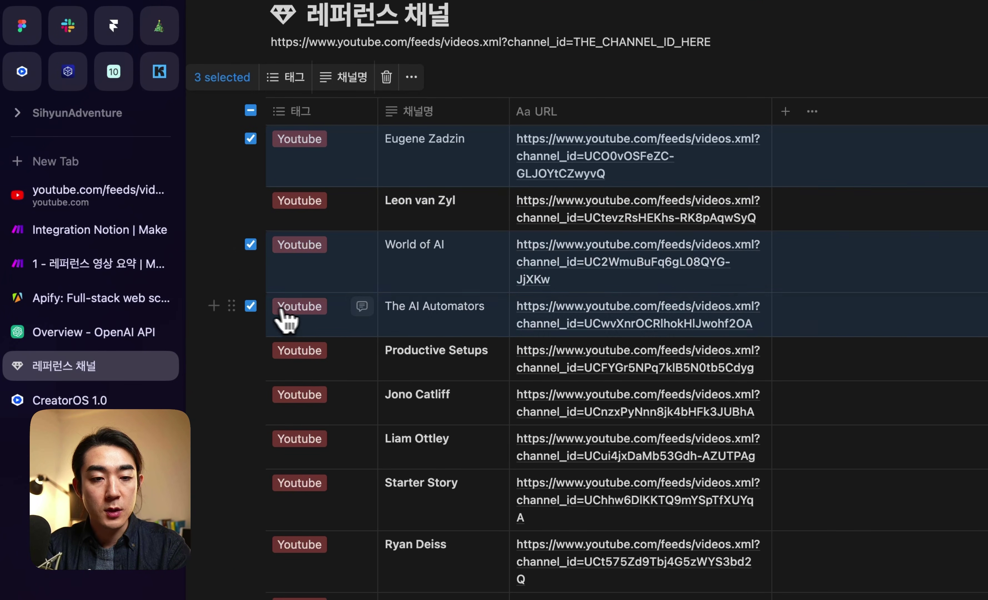
{"action": "scroll", "coordinate": [259, 242], "scroll_direction": "down", "scroll_amount": 4}
{"action": "left_click", "coordinate": [250, 227]}
{"action": "left_click", "coordinate": [251, 272]}
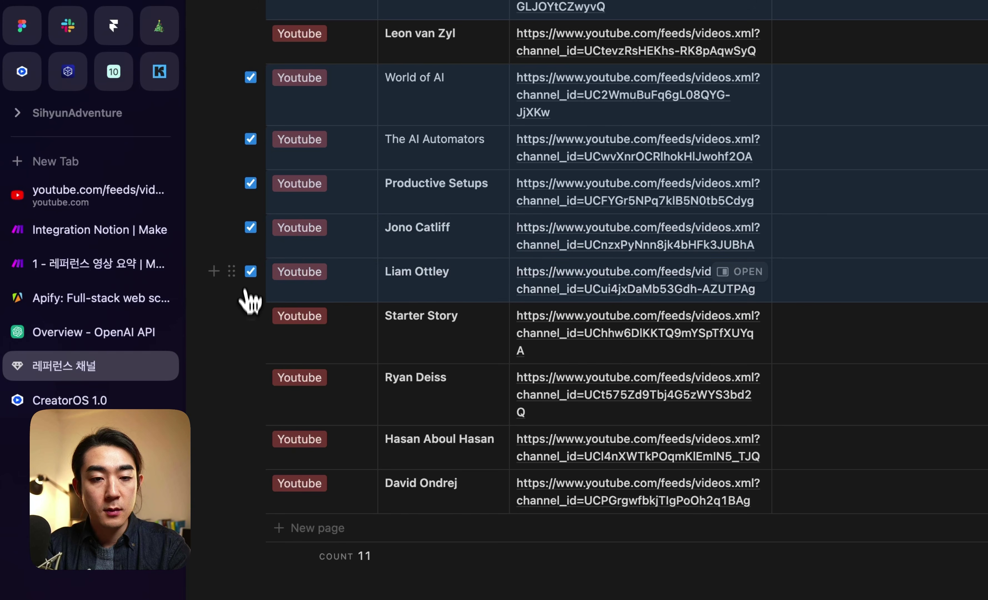
{"action": "left_click", "coordinate": [250, 315]}
{"action": "left_click", "coordinate": [251, 377]}
{"action": "left_click", "coordinate": [251, 439]}
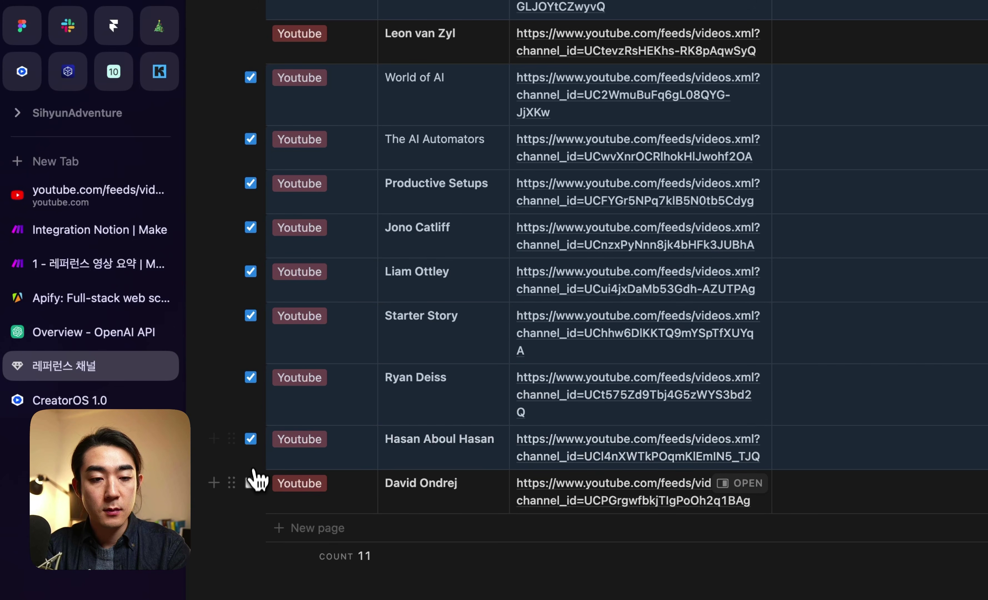
{"action": "left_click", "coordinate": [251, 483]}
{"action": "key", "text": "BackSpace"}
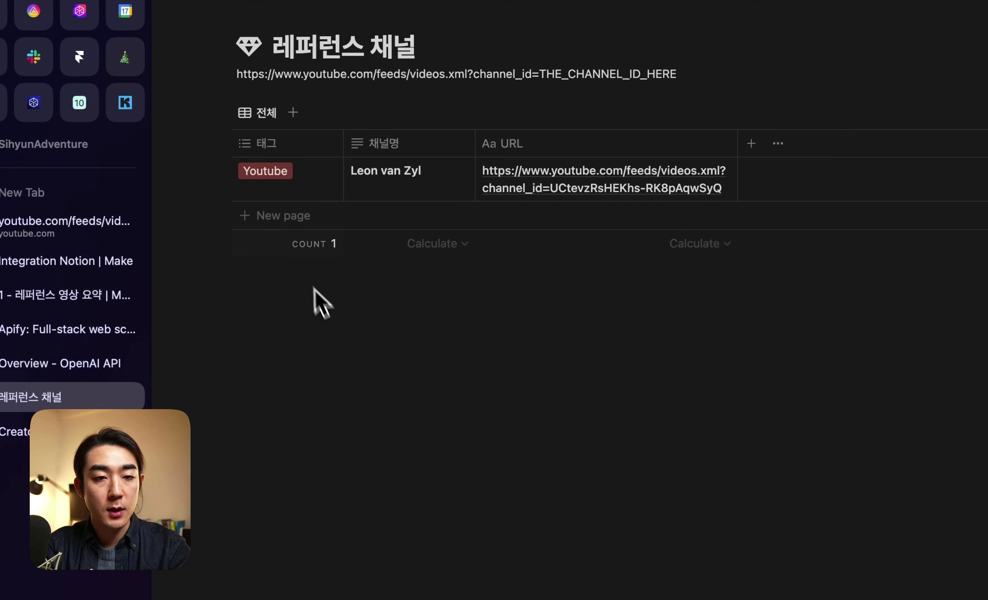
- Add a new row to the 레퍼런스 채널 table with the copied channel ID as its URL entry
{"action": "left_click", "coordinate": [293, 244]}
{"action": "left_click", "coordinate": [342, 214]}
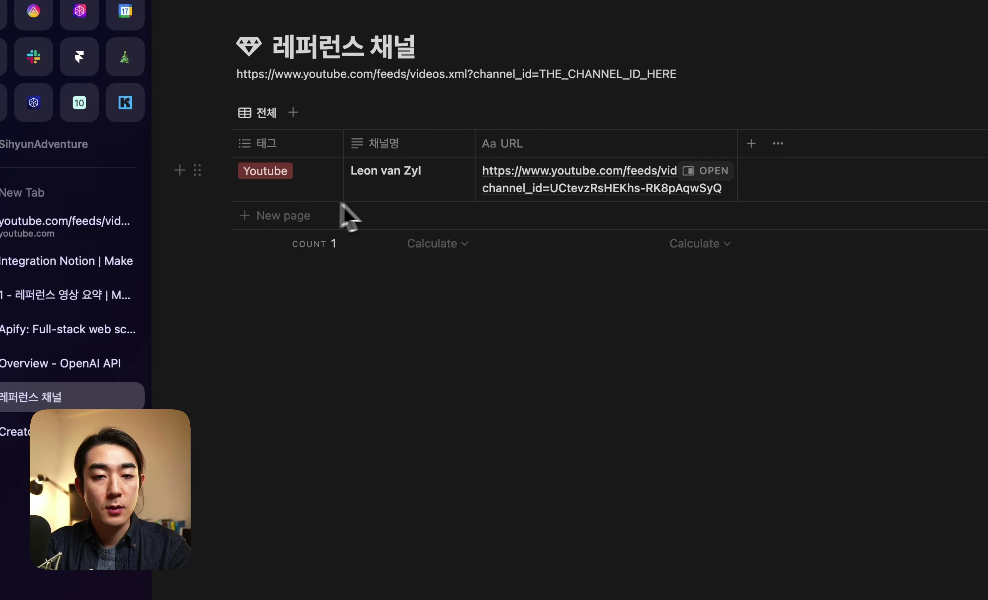
{"action": "left_click", "coordinate": [405, 217]}
{"action": "type", "text": "UCyjLjMUl4IEe0M4yBTXPSyw"}
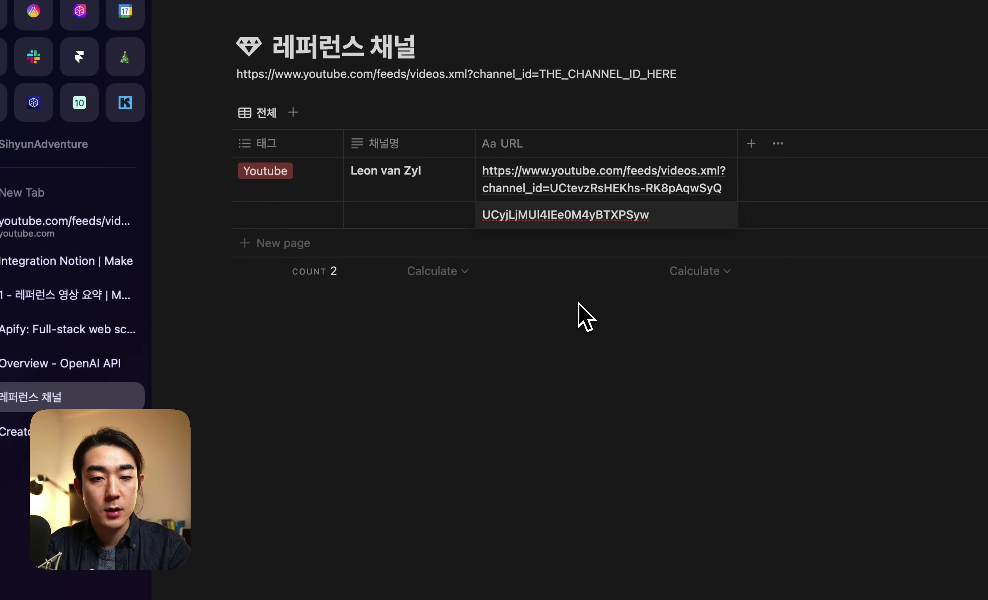
{"action": "left_click", "coordinate": [536, 64]}
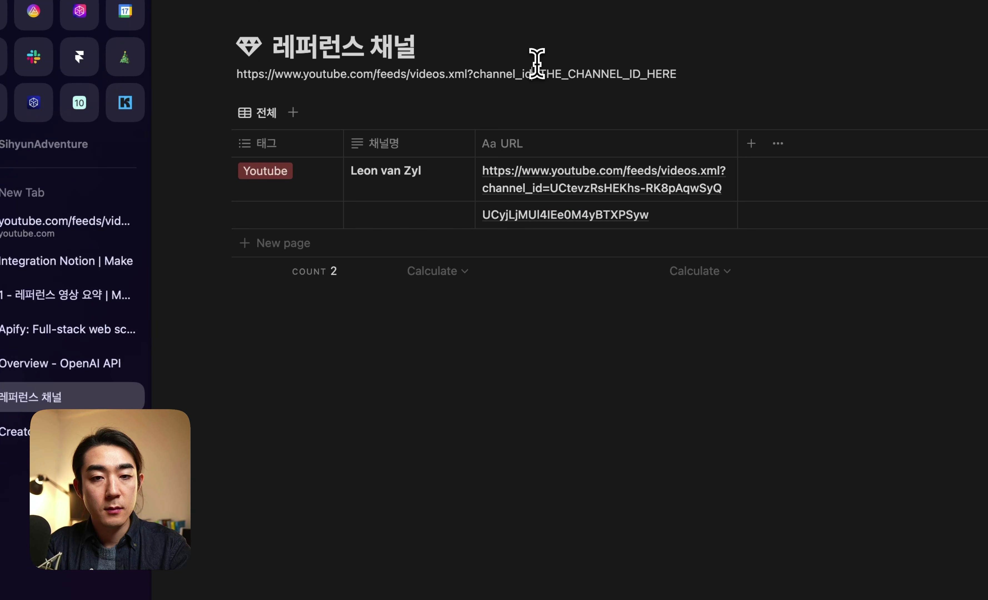
- Prefix the new row's channel ID with the YouTube feed address from the page description, ending in channel_id=
{"action": "key", "text": "shift+super+Left"}
{"action": "key", "text": "super+c"}
{"action": "left_click", "coordinate": [594, 226]}
{"action": "key", "text": "super+v"}
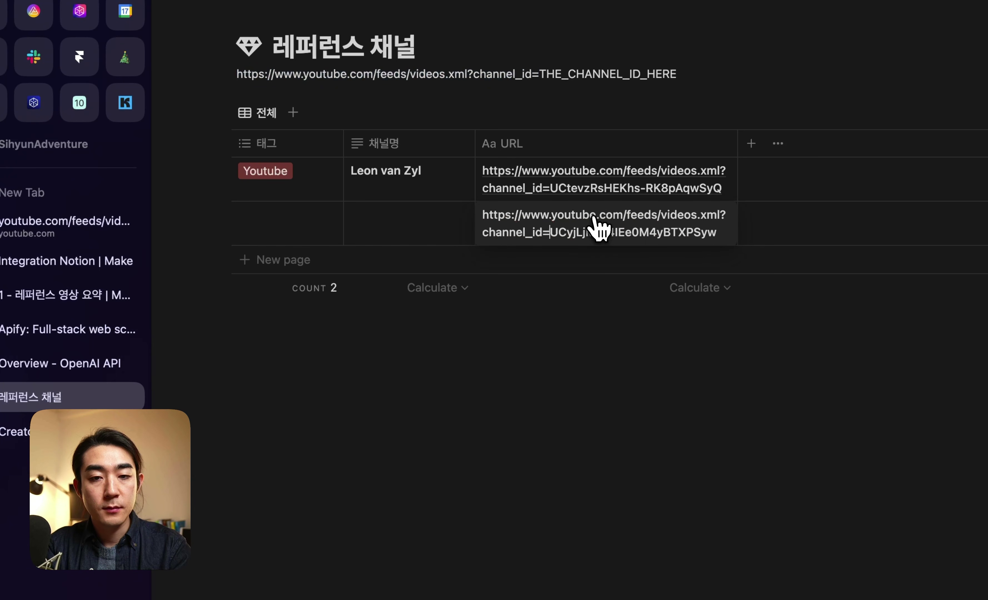
- Set the new row's 채널명 to 시현의 모험 and its 태그 to Youtube
{"action": "left_click", "coordinate": [408, 217]}
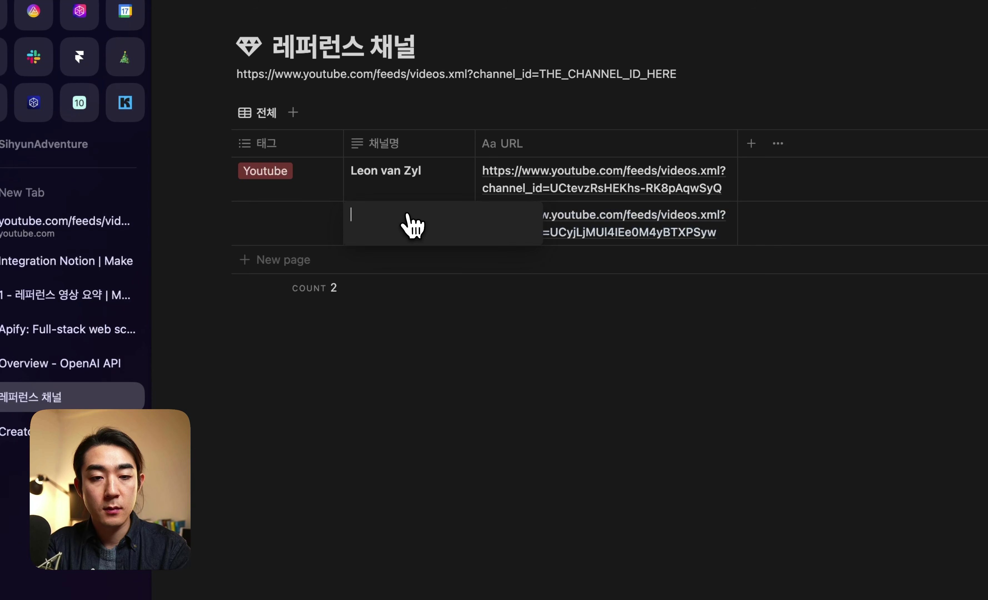
{"action": "key", "text": "Escape"}
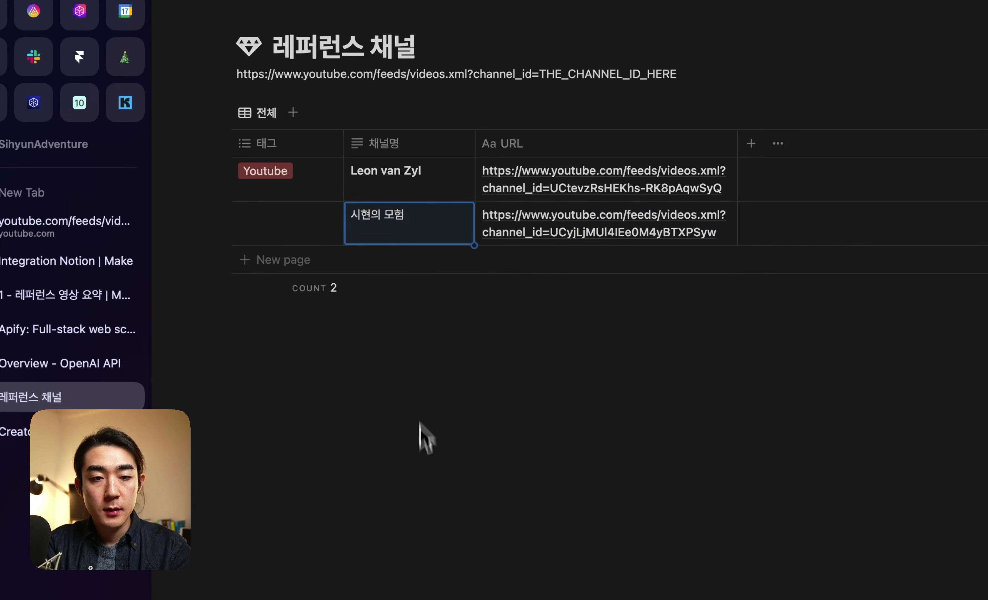
{"action": "left_click", "coordinate": [295, 236]}
{"action": "left_click", "coordinate": [285, 270]}
{"action": "key", "text": "Escape"}
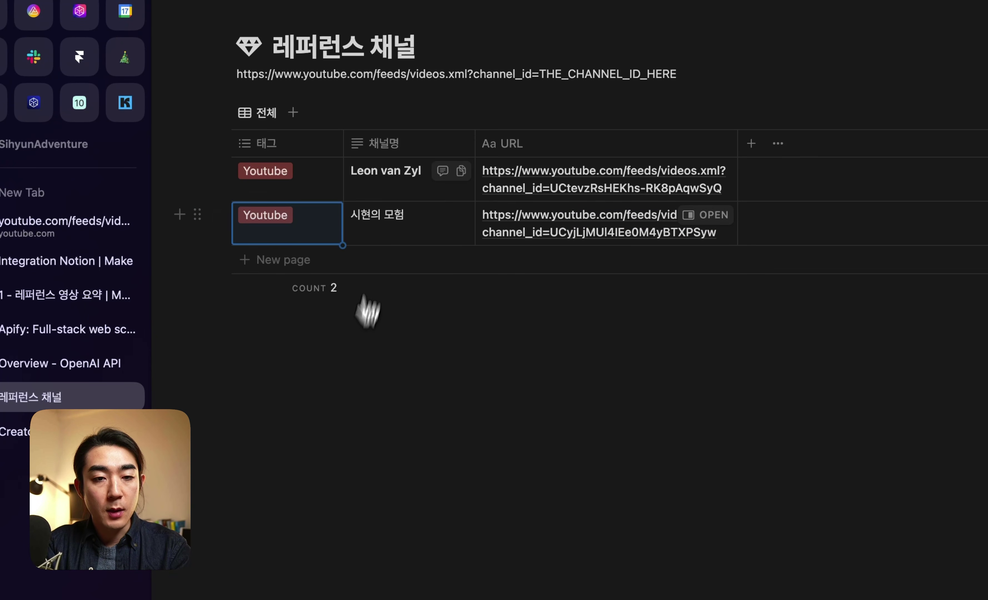
- Delete the first channel row from the 레퍼런스 채널 table and return to the Integration Notion scenario in Make
{"action": "left_click", "coordinate": [217, 171]}
{"action": "key", "text": "Delete"}
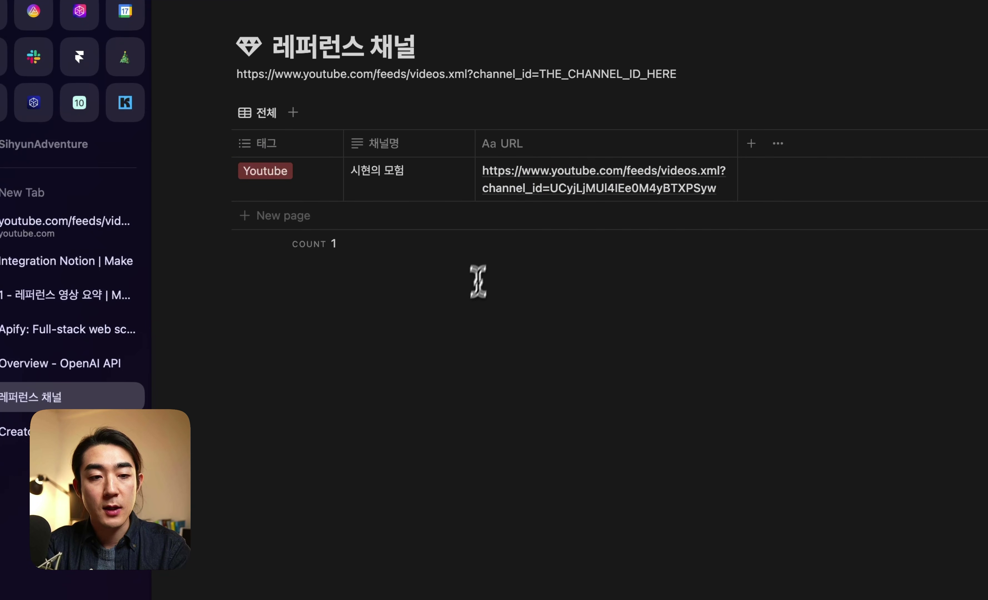
{"action": "left_click", "coordinate": [86, 275]}
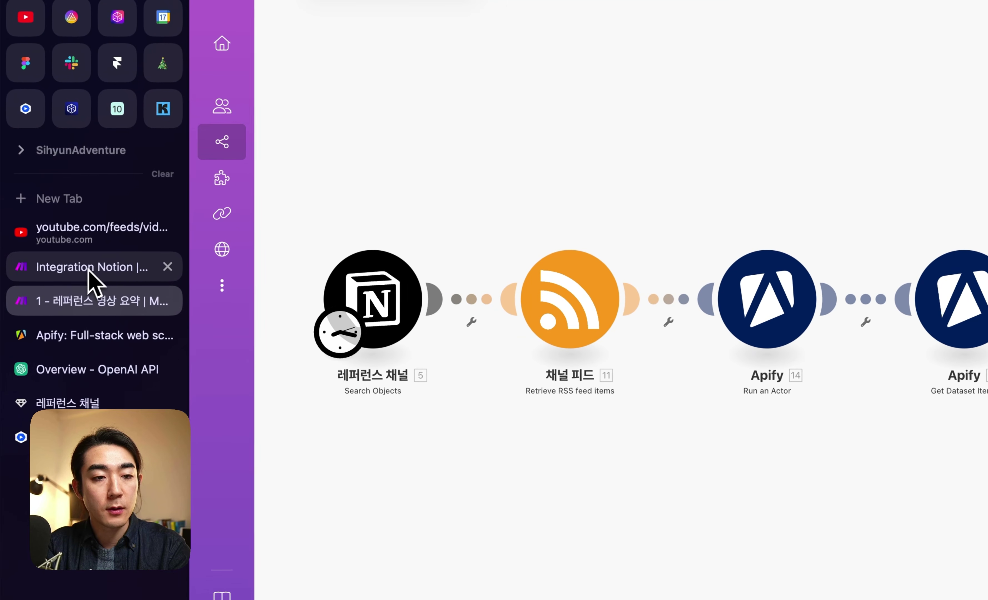
{"action": "left_click", "coordinate": [89, 270]}
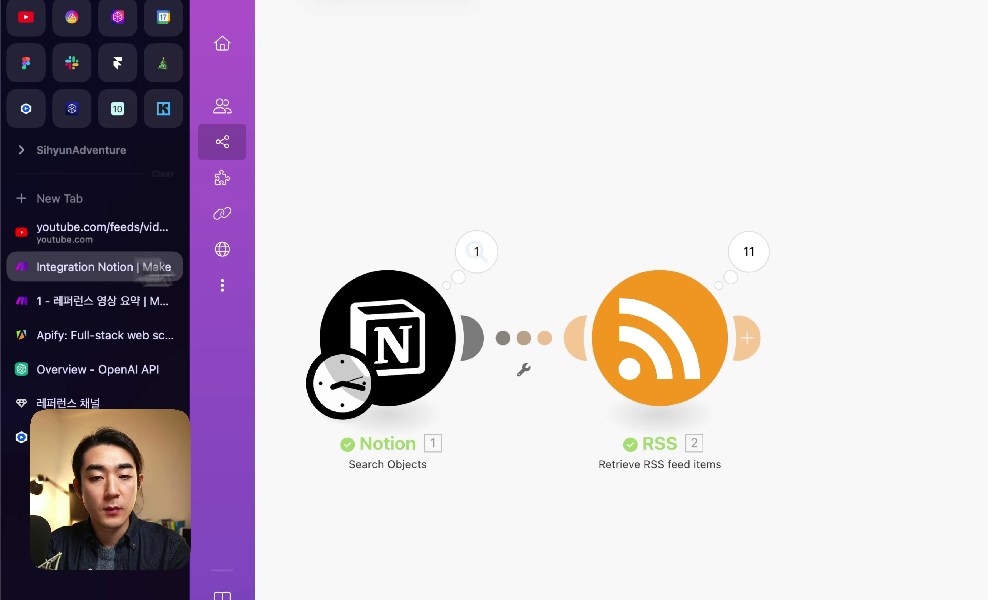
- Add an Apify Run an Actor module after the RSS module
{"action": "left_click", "coordinate": [545, 282]}
{"action": "type", "text": "메ㅑ"}
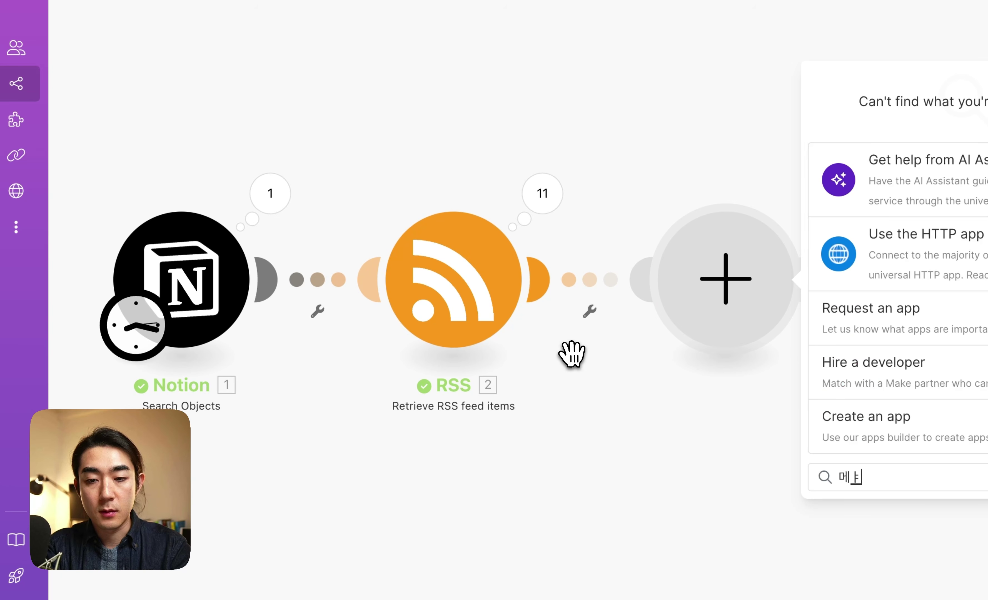
{"action": "key", "text": "BackSpace"}
{"action": "key", "text": "BackSpace"}
{"action": "type", "text": "y"}
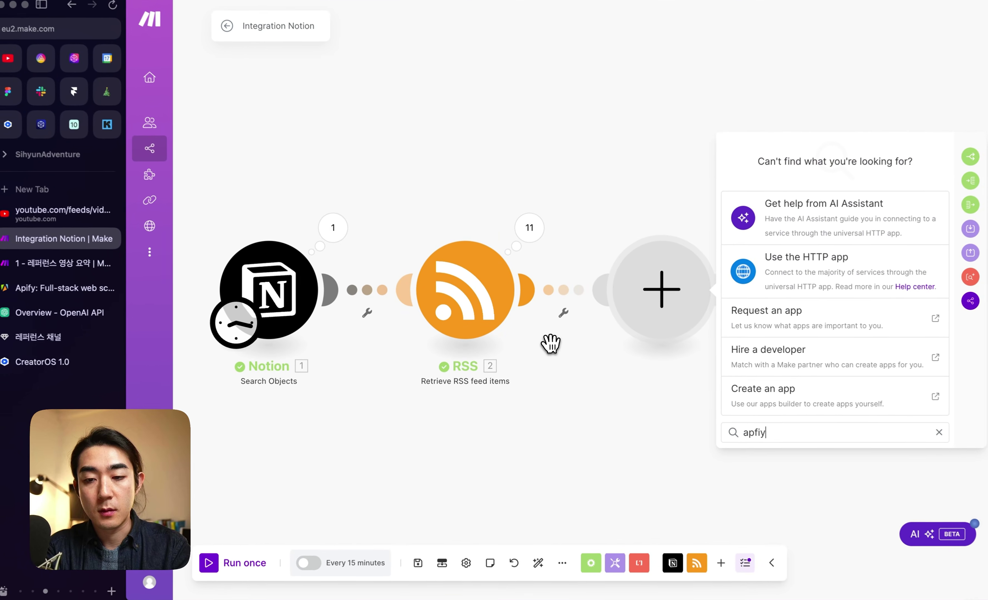
{"action": "key", "text": "BackSpace"}
{"action": "key", "text": "BackSpace"}
{"action": "key", "text": "BackSpace"}
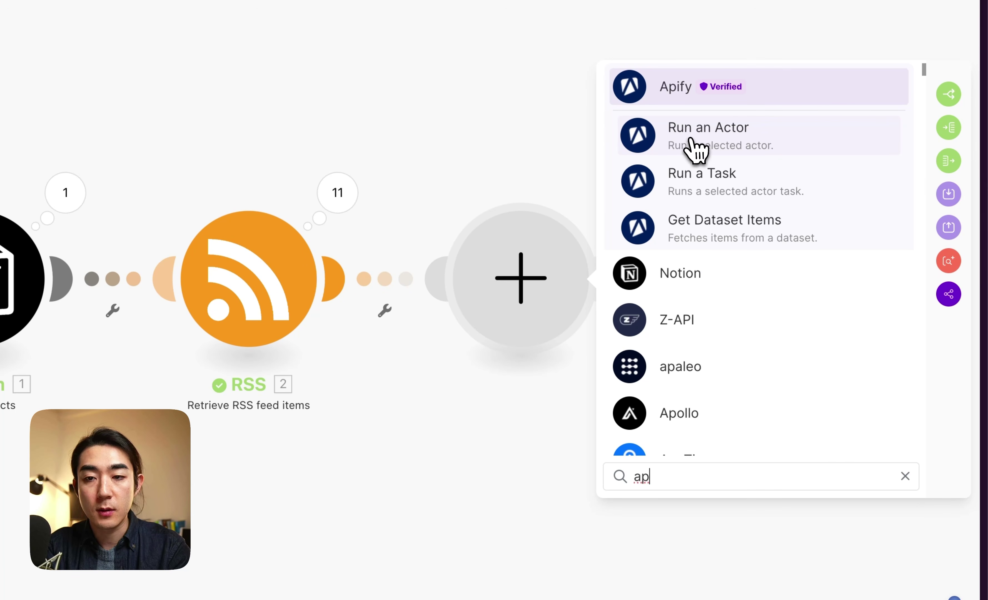
{"action": "left_click", "coordinate": [770, 138]}
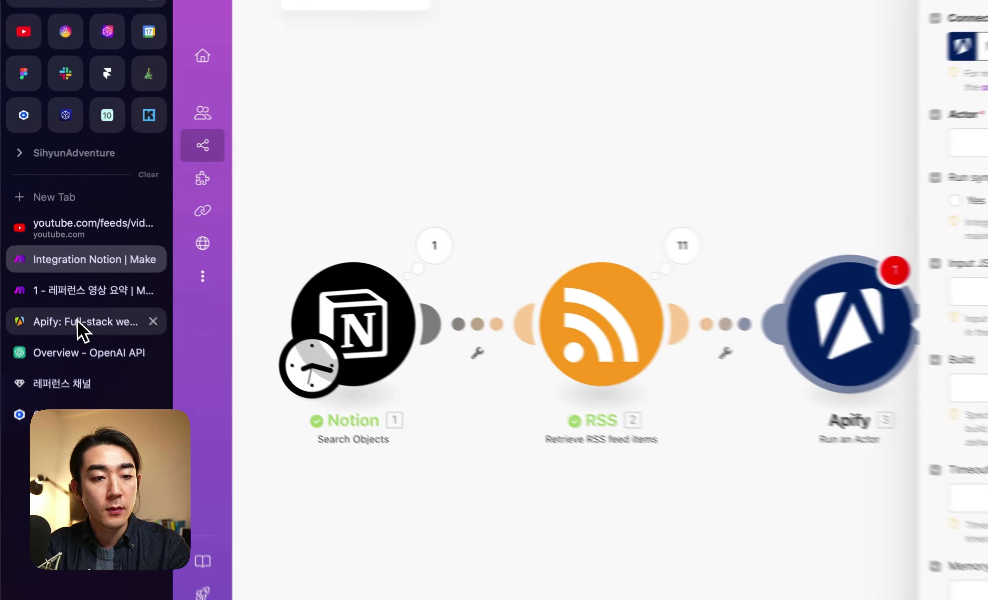
- Switch to the Apify website and open its console
{"action": "left_click", "coordinate": [74, 288]}
{"action": "double_click", "coordinate": [354, 198]}
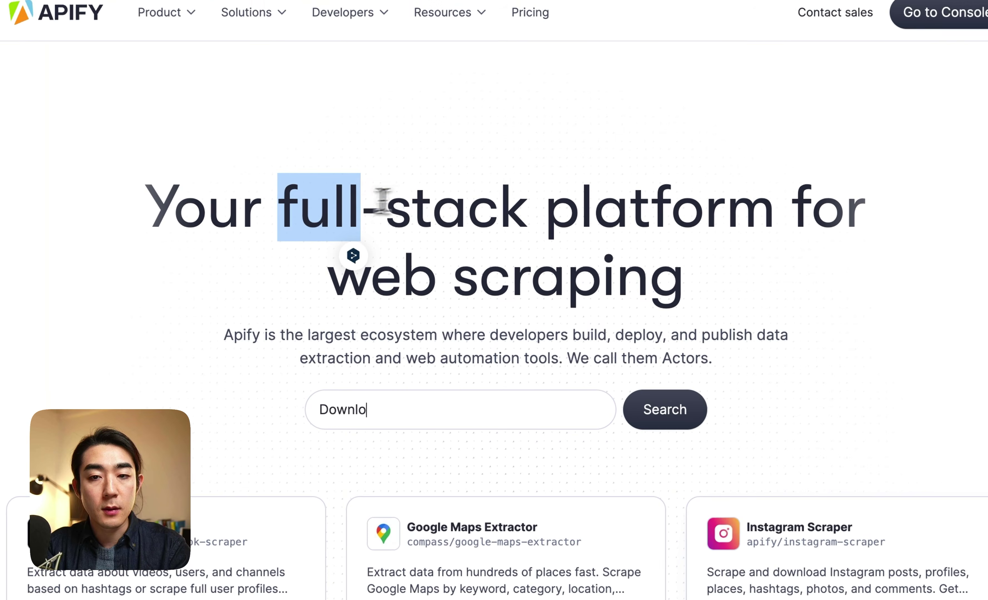
{"action": "left_click", "coordinate": [512, 248]}
{"action": "left_click_drag", "start_coordinate": [435, 277], "coordinate": [737, 268]}
{"action": "left_click", "coordinate": [624, 270]}
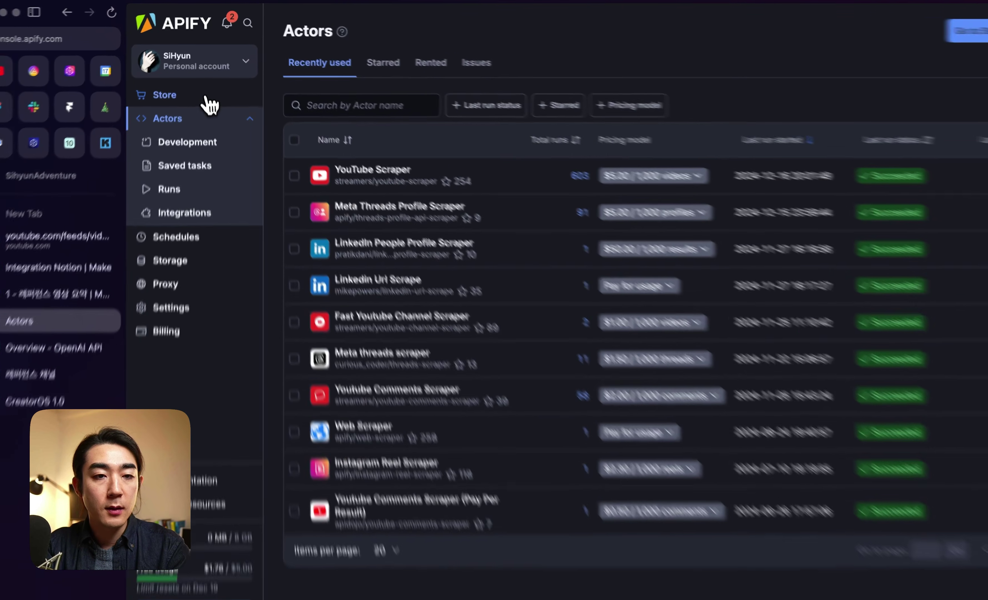
- Search the Apify Store for "youtube" and open the YouTube Scraper Actor by Streamers
{"action": "left_click", "coordinate": [190, 86]}
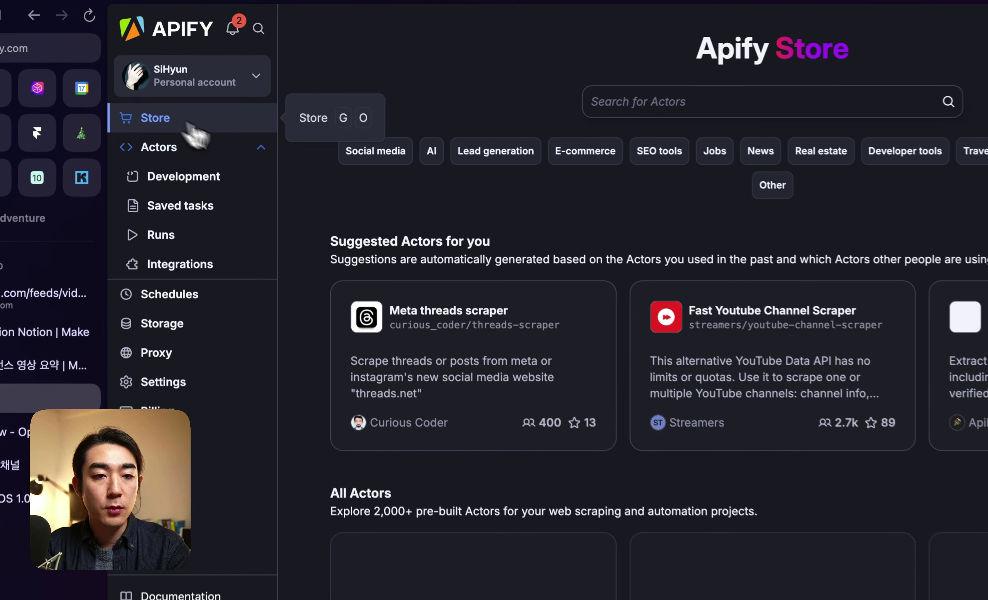
{"action": "left_click", "coordinate": [538, 68]}
{"action": "type", "text": "youtube"}
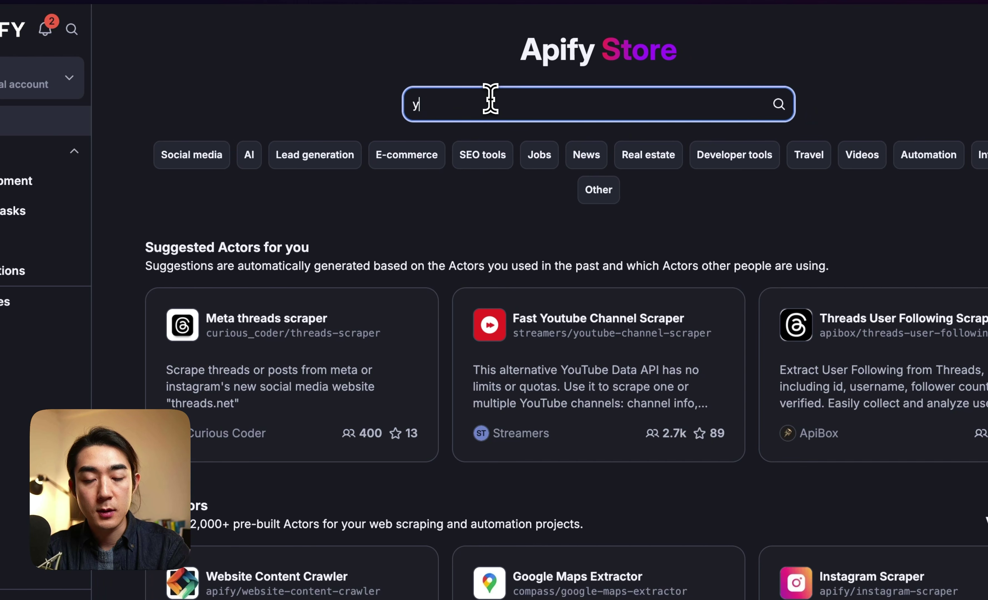
{"action": "key", "text": "Return"}
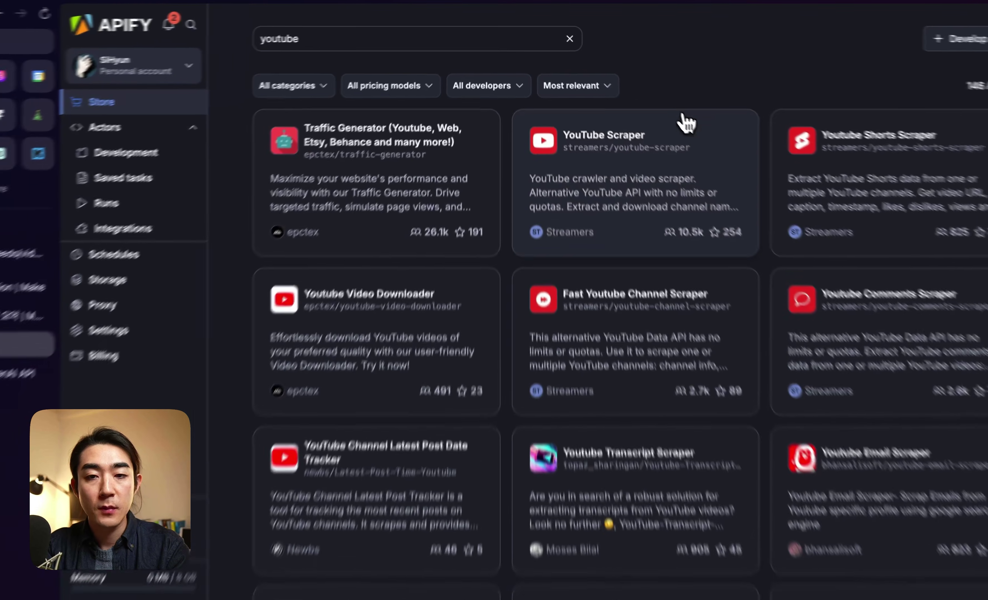
{"action": "left_click", "coordinate": [647, 113]}
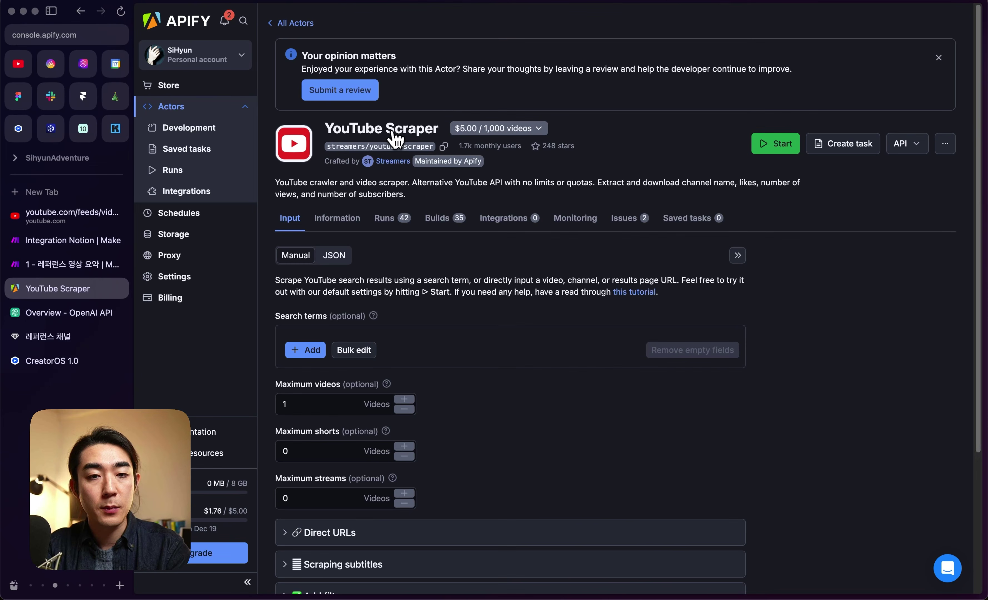
- Examine the YouTube Scraper's input settings, especially the maximum numbers of videos, shorts and streams
{"action": "scroll", "coordinate": [396, 225], "scroll_direction": "down", "scroll_amount": 5}
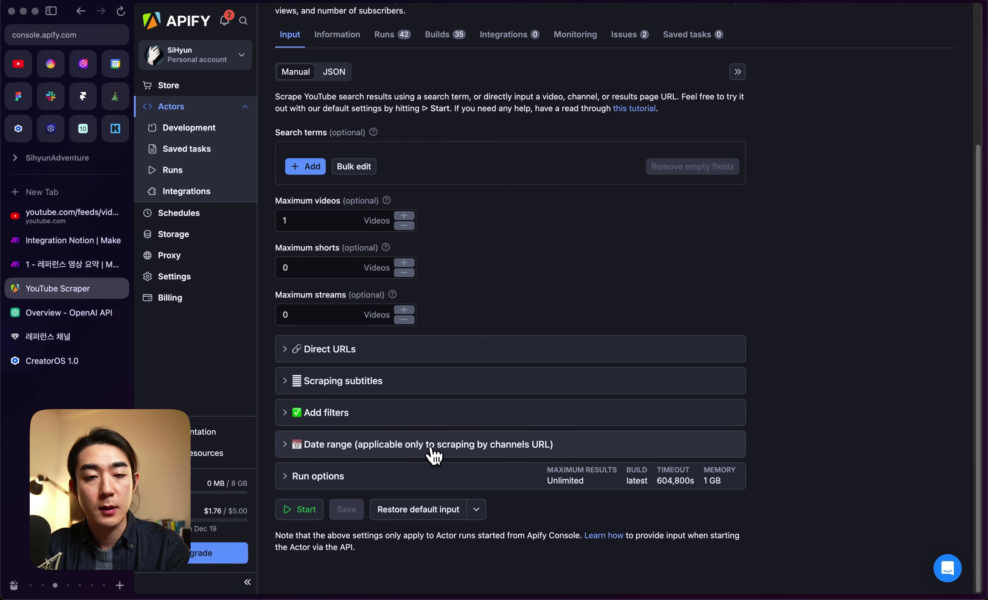
{"action": "scroll", "coordinate": [501, 238], "scroll_direction": "up", "scroll_amount": 2}
{"action": "scroll", "coordinate": [506, 228], "scroll_direction": "down", "scroll_amount": 2}
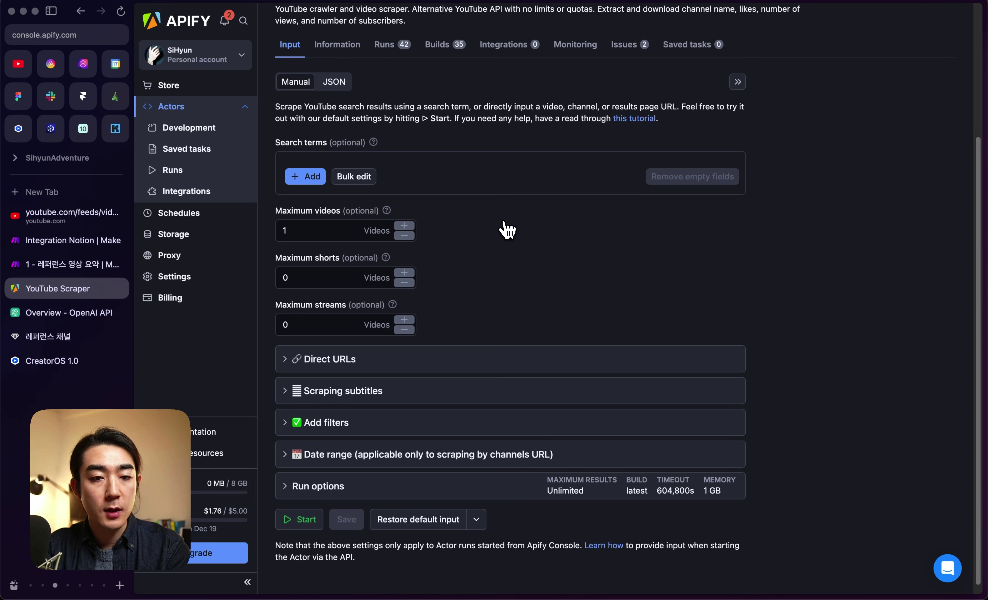
{"action": "left_click", "coordinate": [319, 231]}
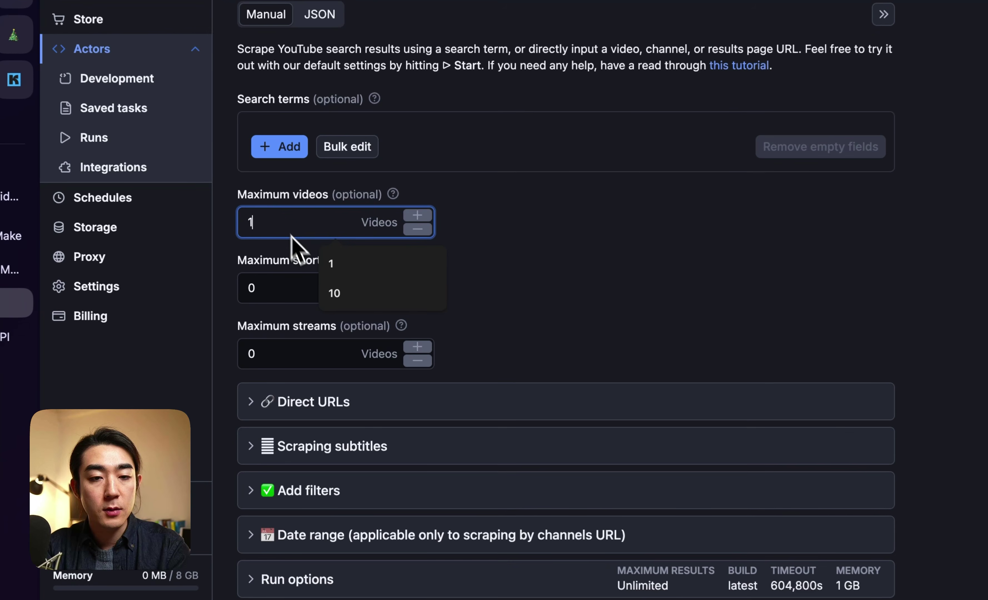
{"action": "left_click", "coordinate": [276, 287]}
{"action": "left_click", "coordinate": [283, 350]}
{"action": "left_click", "coordinate": [532, 254]}
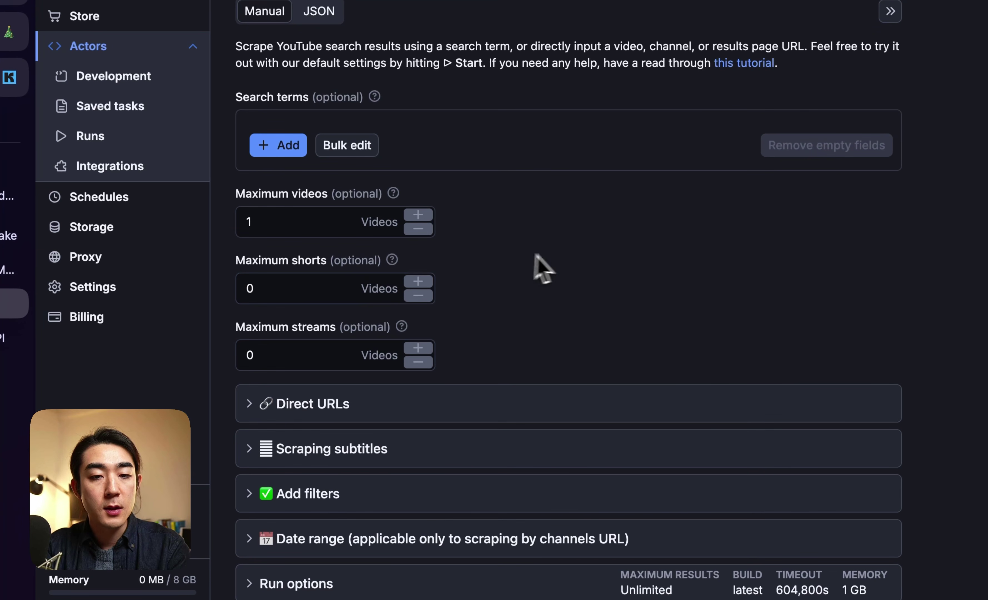
{"action": "left_click", "coordinate": [302, 218]}
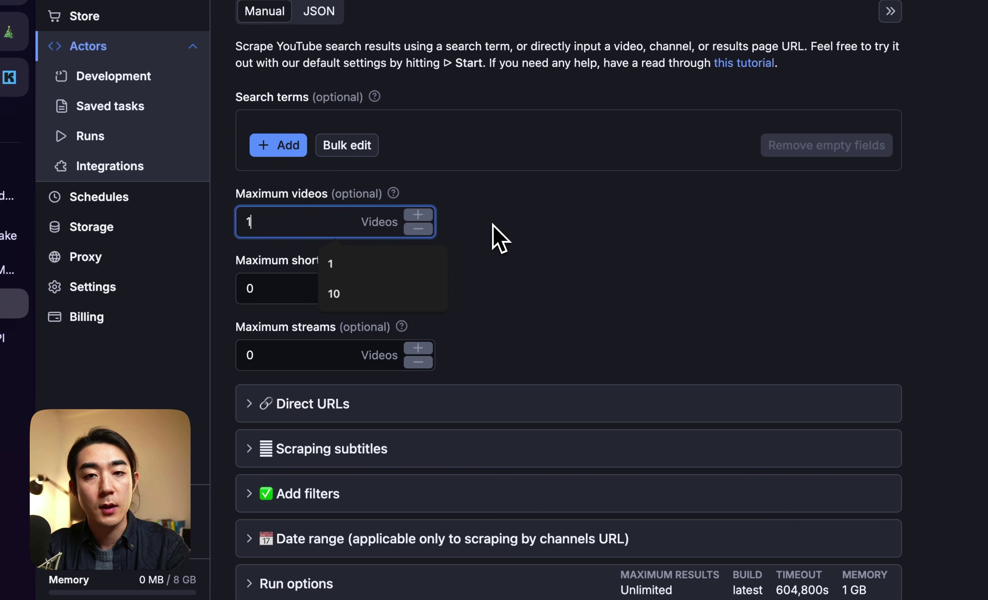
{"action": "left_click", "coordinate": [498, 238]}
{"action": "scroll", "coordinate": [470, 270], "scroll_direction": "down", "scroll_amount": 1}
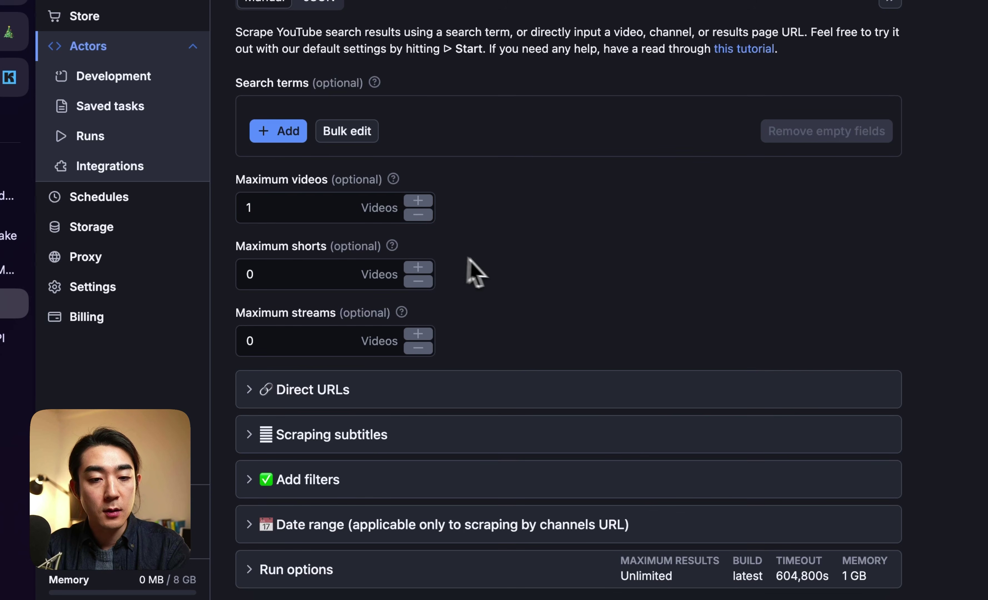
- Expand the Direct URLs section and examine the video link field together with the search terms and maximum limits
{"action": "left_click", "coordinate": [349, 390]}
{"action": "scroll", "coordinate": [505, 356], "scroll_direction": "down", "scroll_amount": 3}
{"action": "left_click", "coordinate": [475, 343]}
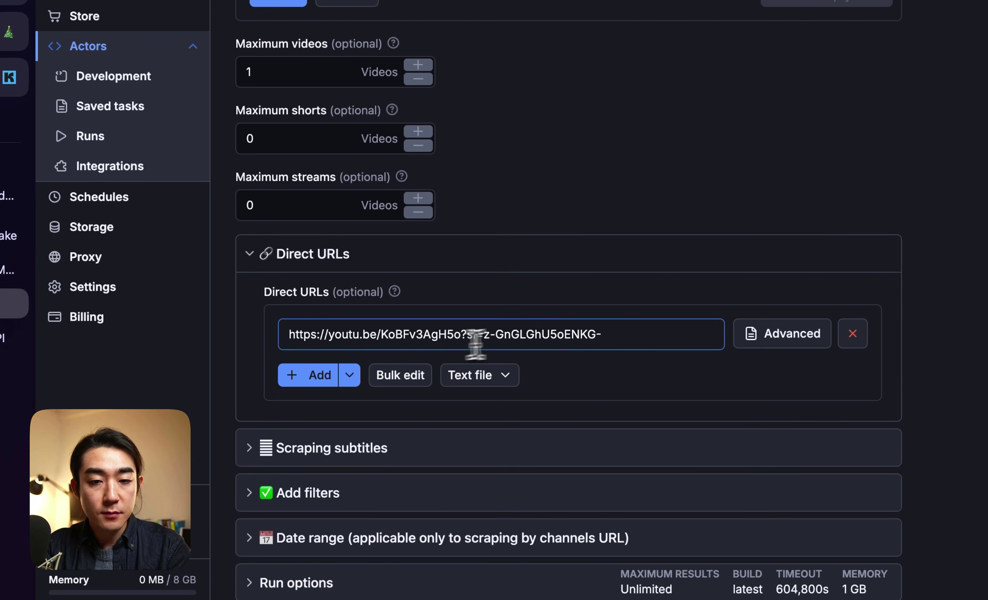
{"action": "triple_click", "coordinate": [598, 334]}
{"action": "left_click", "coordinate": [588, 337]}
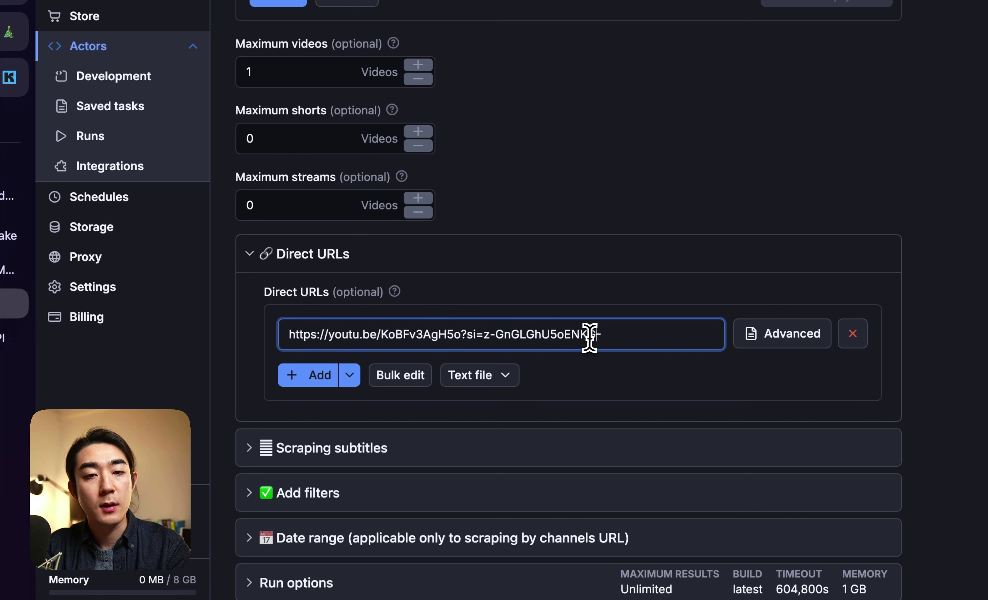
{"action": "scroll", "coordinate": [566, 366], "scroll_direction": "up", "scroll_amount": 1}
{"action": "scroll", "coordinate": [570, 324], "scroll_direction": "up", "scroll_amount": 5}
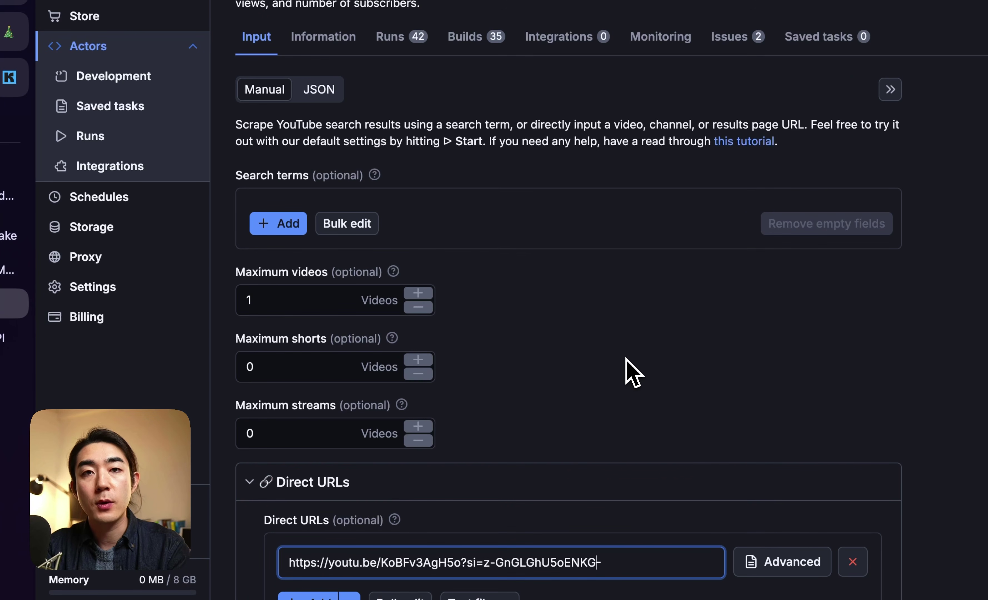
{"action": "scroll", "coordinate": [633, 374], "scroll_direction": "down", "scroll_amount": 4}
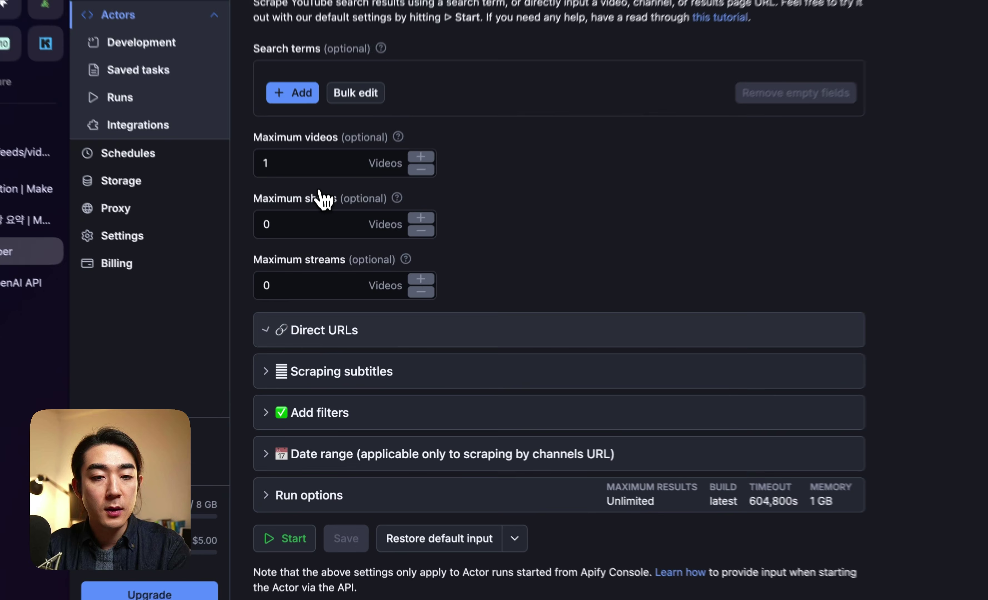
- Reopen the Direct URLs section, review its video link and the Actor overview, and collapse the section
{"action": "left_click", "coordinate": [347, 243]}
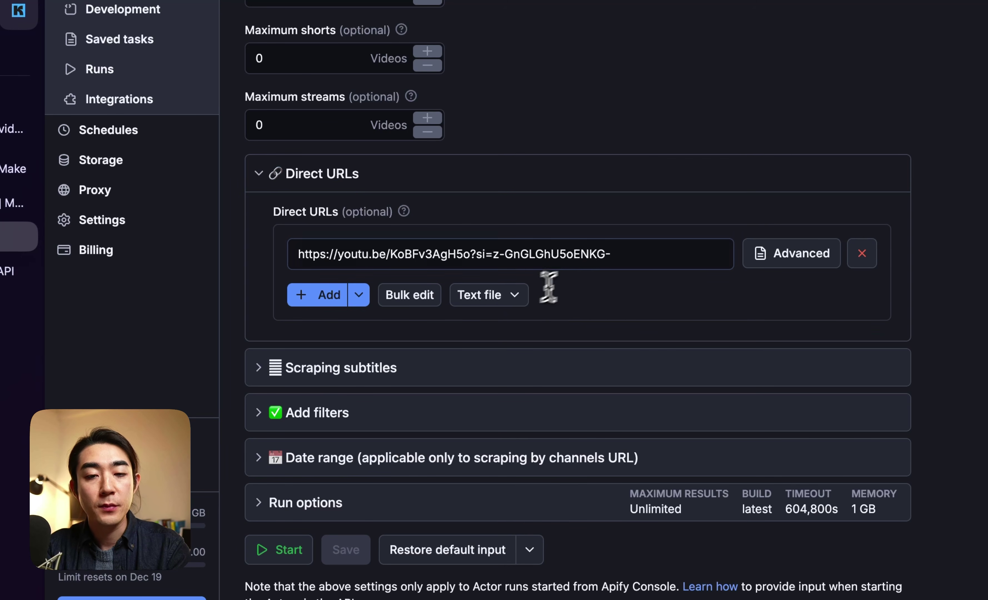
{"action": "triple_click", "coordinate": [596, 252]}
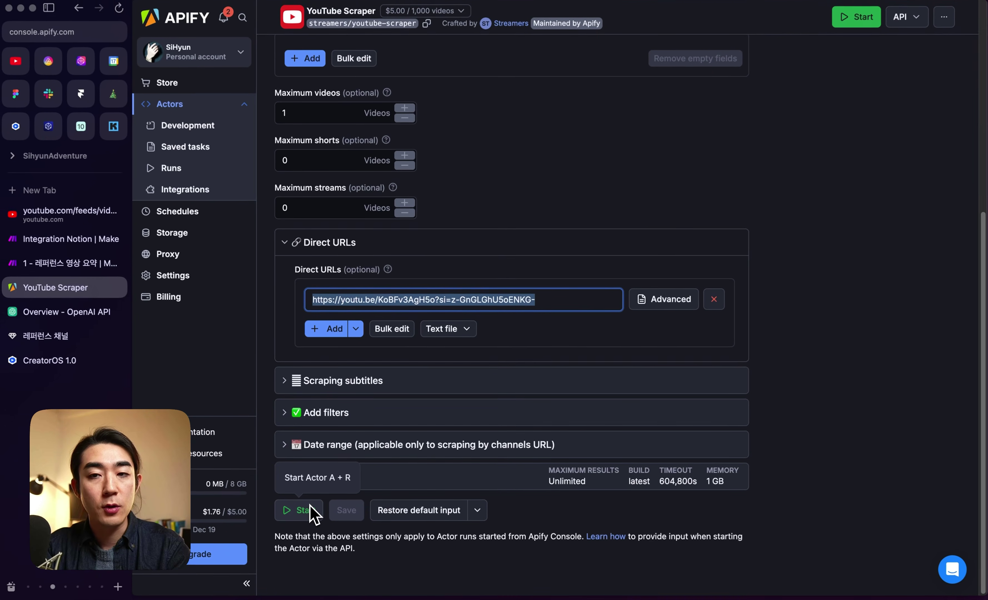
{"action": "scroll", "coordinate": [384, 485], "scroll_direction": "up", "scroll_amount": 3}
{"action": "scroll", "coordinate": [394, 474], "scroll_direction": "up", "scroll_amount": 5}
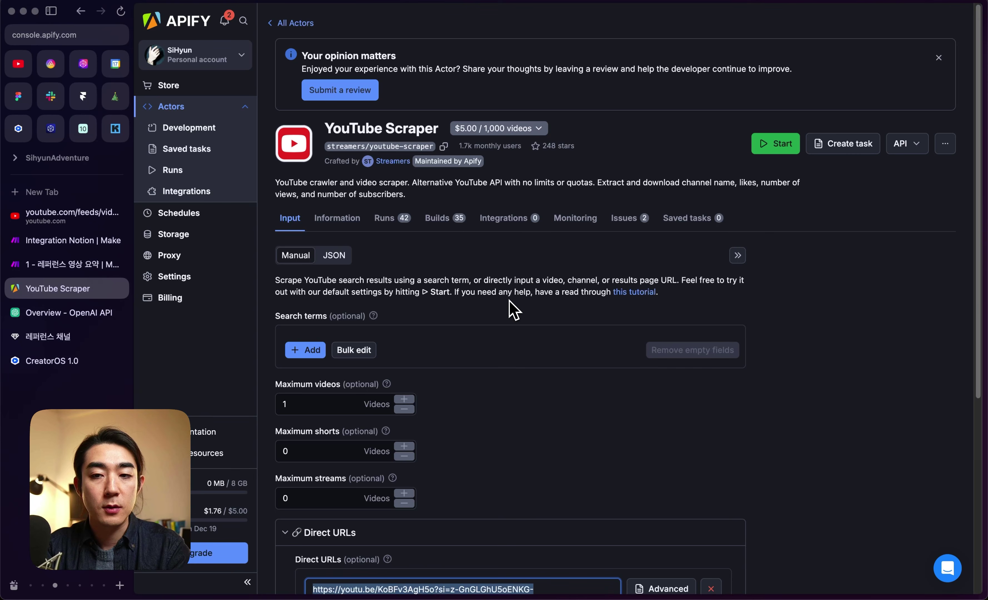
{"action": "scroll", "coordinate": [513, 309], "scroll_direction": "down", "scroll_amount": 5}
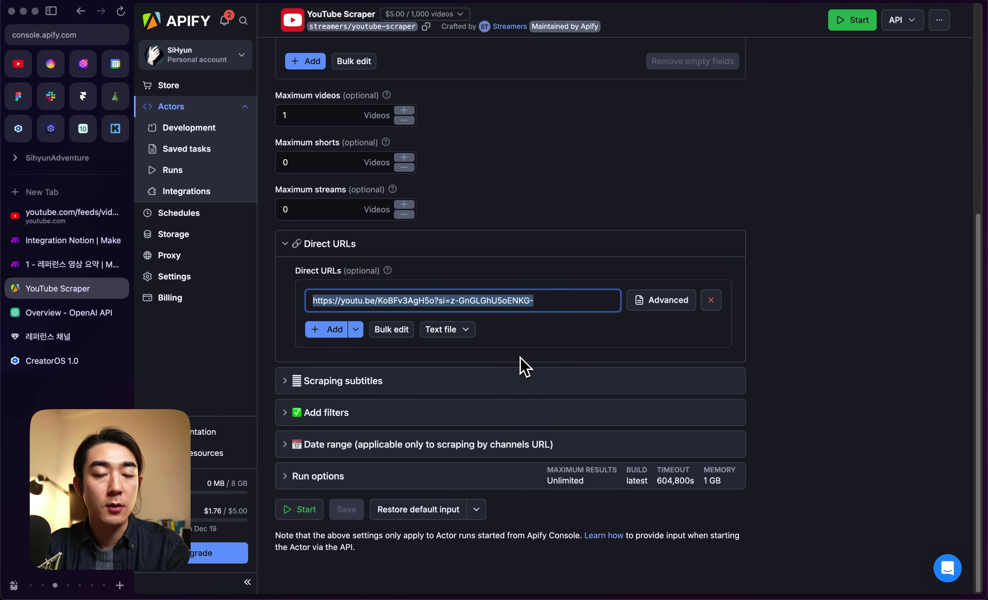
{"action": "left_click", "coordinate": [600, 359]}
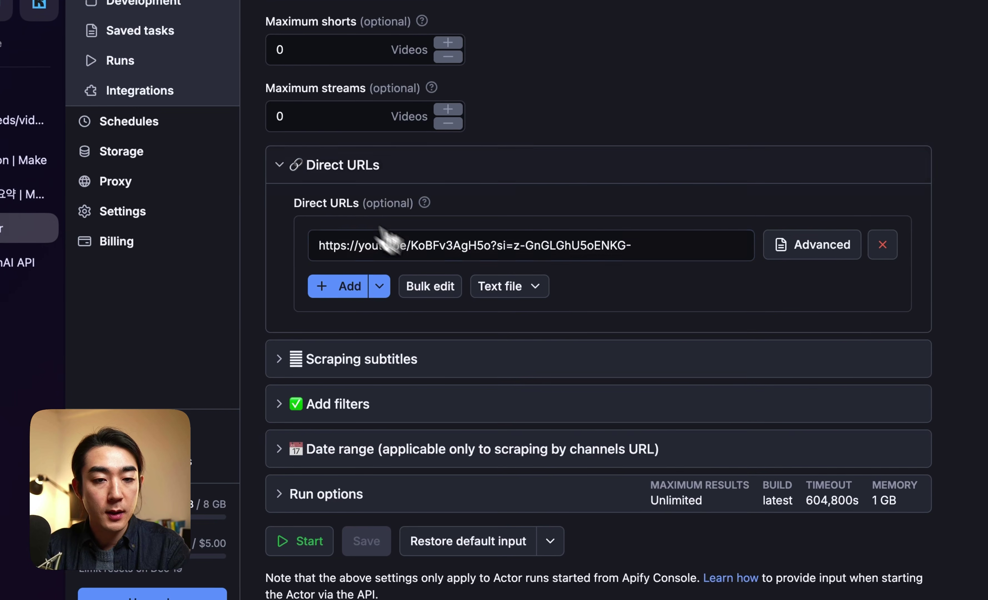
{"action": "left_click", "coordinate": [280, 166]}
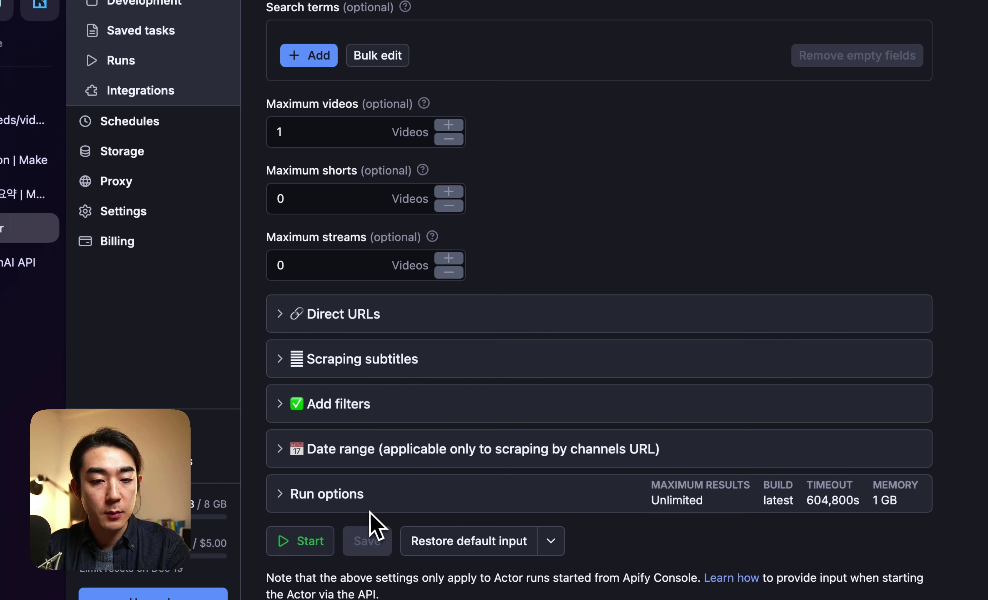
- Enable Download subtitles in the Scraping subtitles section
{"action": "left_click", "coordinate": [398, 371]}
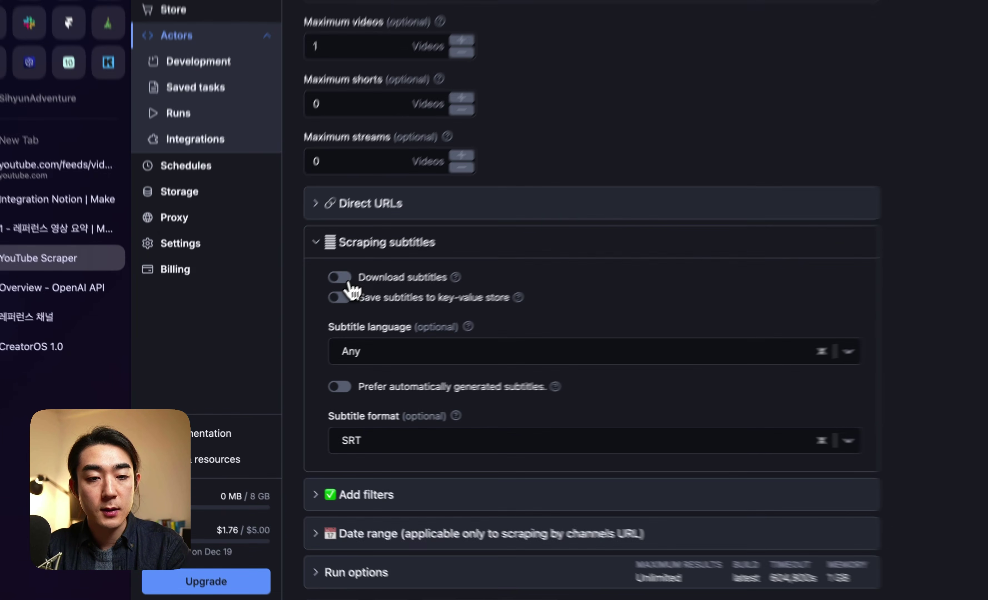
{"action": "left_click", "coordinate": [305, 304]}
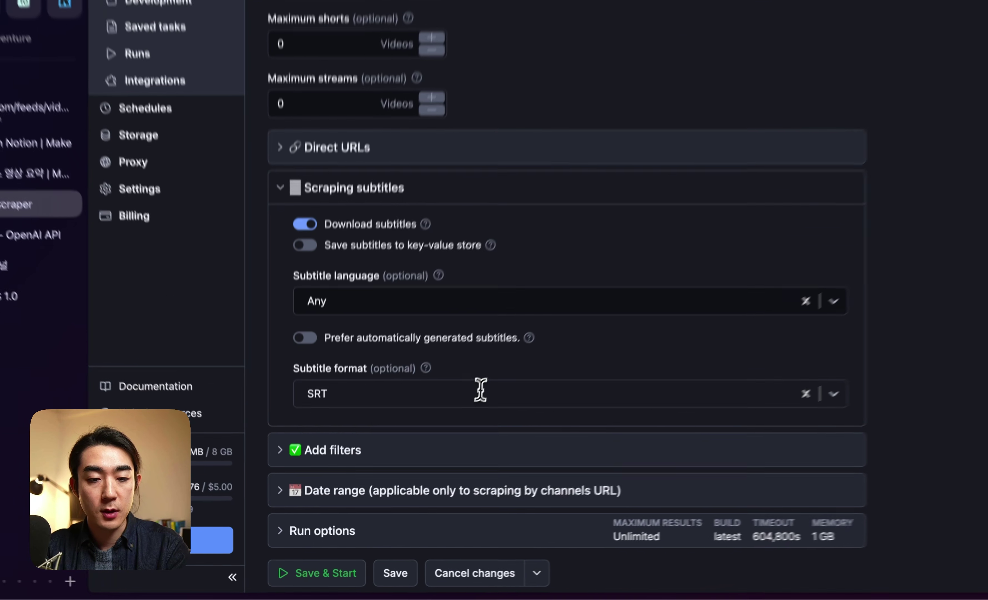
- Set the YouTube Scraper's subtitle format to plaintext in the Scraping subtitles section
{"action": "left_click", "coordinate": [364, 436]}
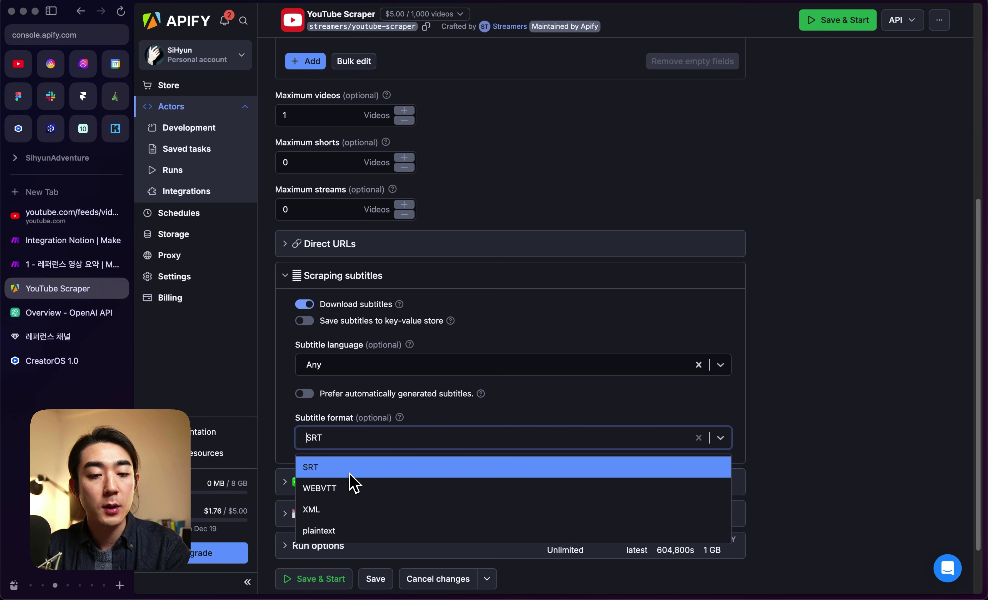
{"action": "left_click", "coordinate": [385, 530]}
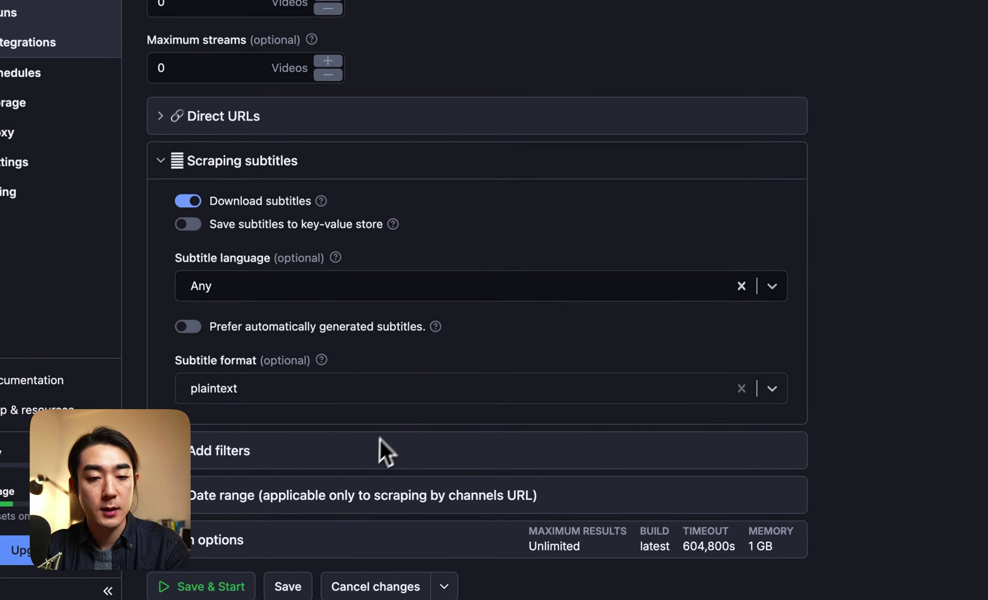
{"action": "left_click", "coordinate": [319, 379]}
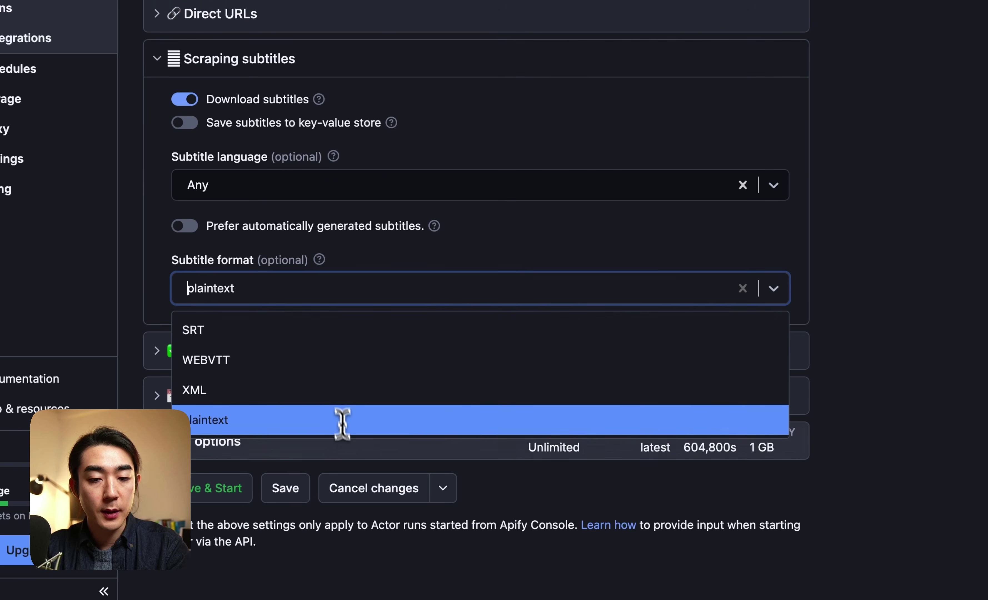
{"action": "left_click", "coordinate": [341, 520]}
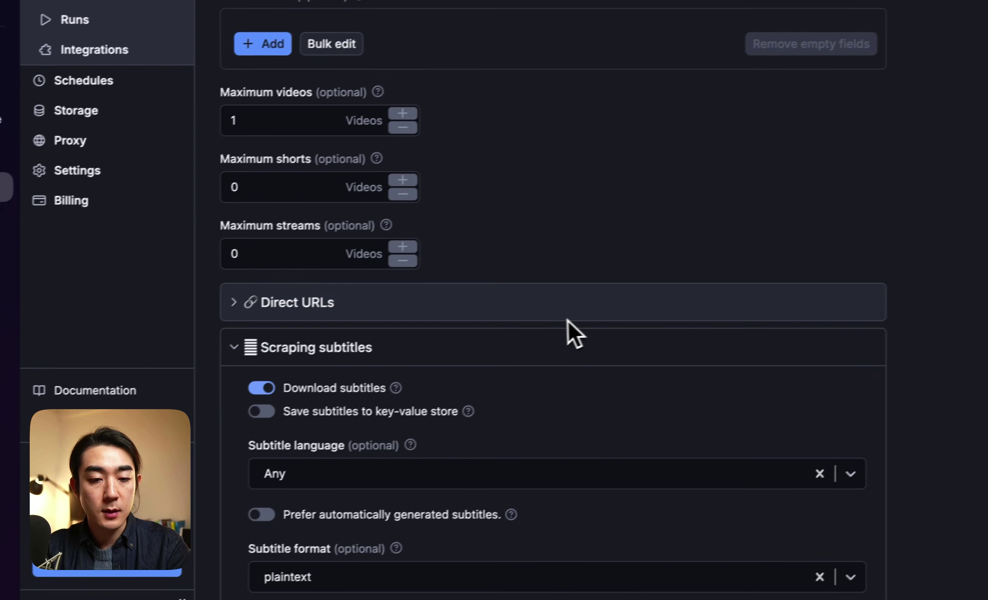
{"action": "scroll", "coordinate": [395, 104], "scroll_direction": "down", "scroll_amount": 5}
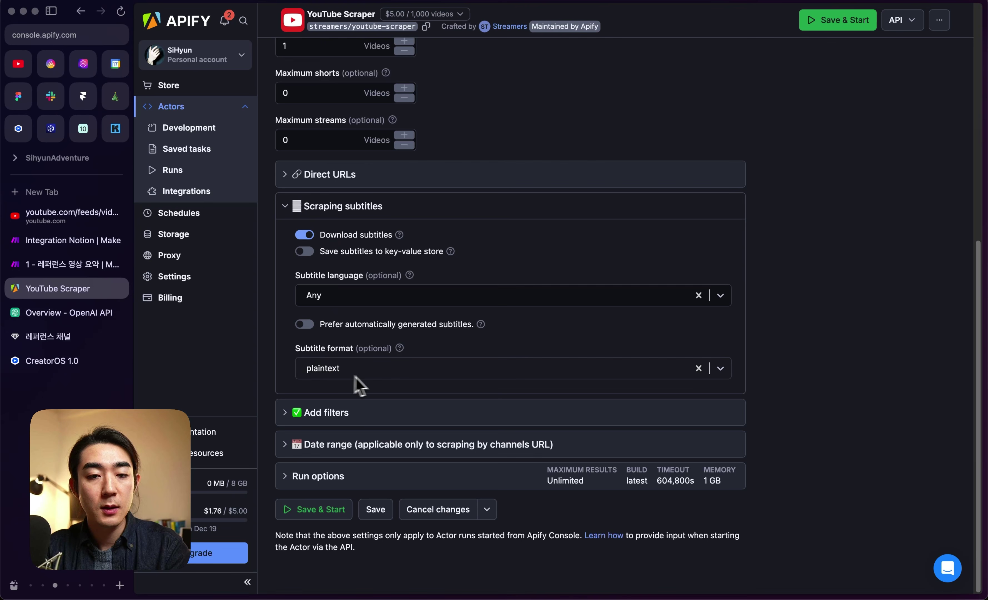
- Display the YouTube Scraper's input settings as JSON instead of the manual form
{"action": "scroll", "coordinate": [397, 393], "scroll_direction": "up", "scroll_amount": 10}
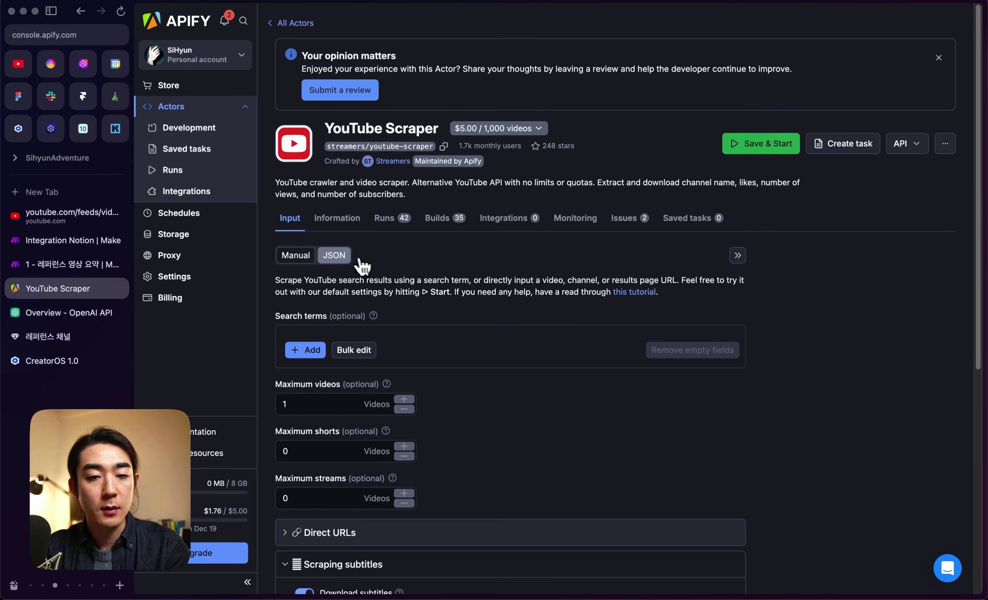
{"action": "left_click", "coordinate": [347, 257]}
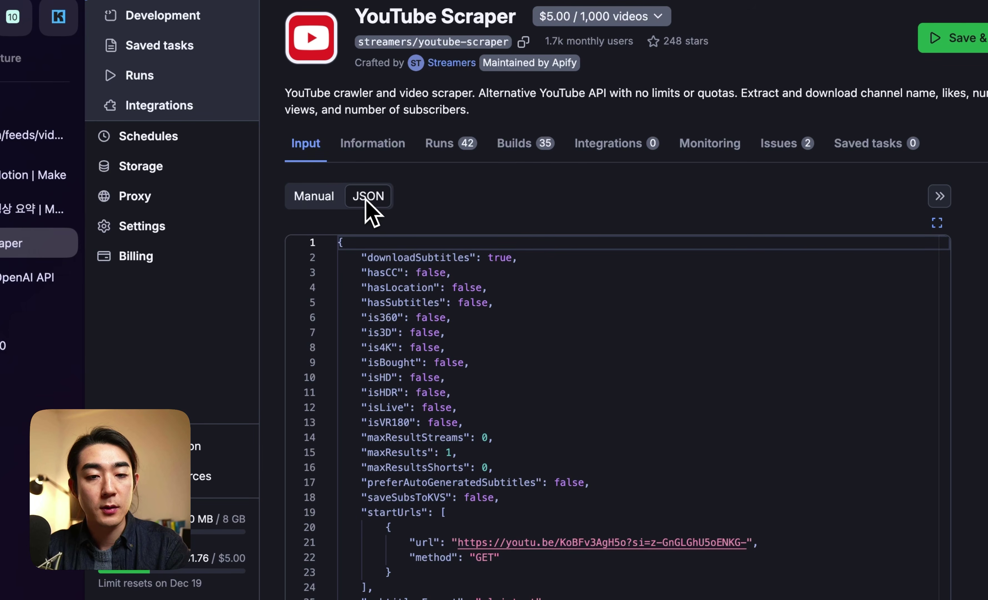
{"action": "left_click", "coordinate": [342, 197]}
{"action": "left_click", "coordinate": [370, 197]}
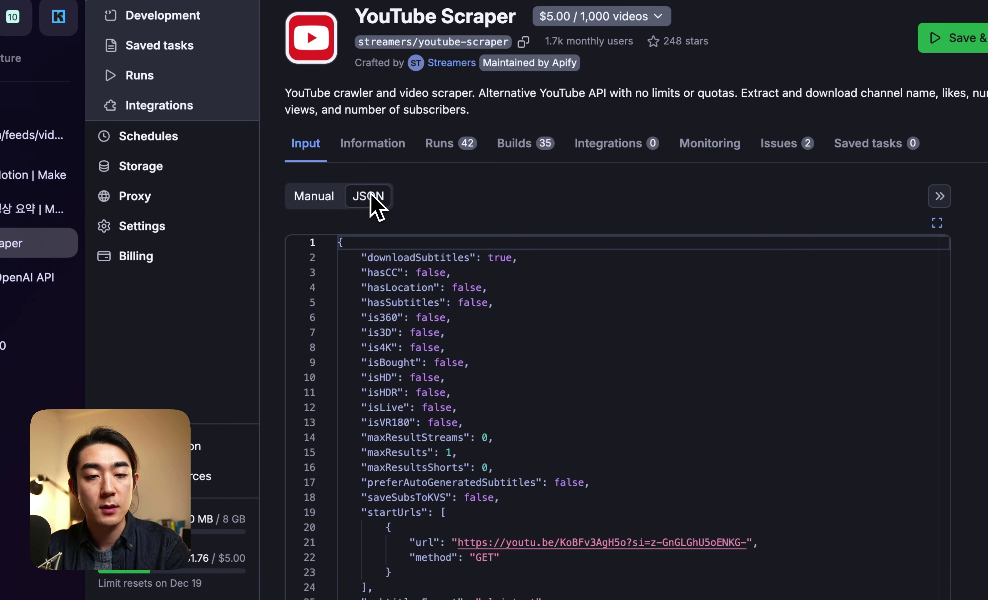
{"action": "scroll", "coordinate": [517, 272], "scroll_direction": "down", "scroll_amount": 1}
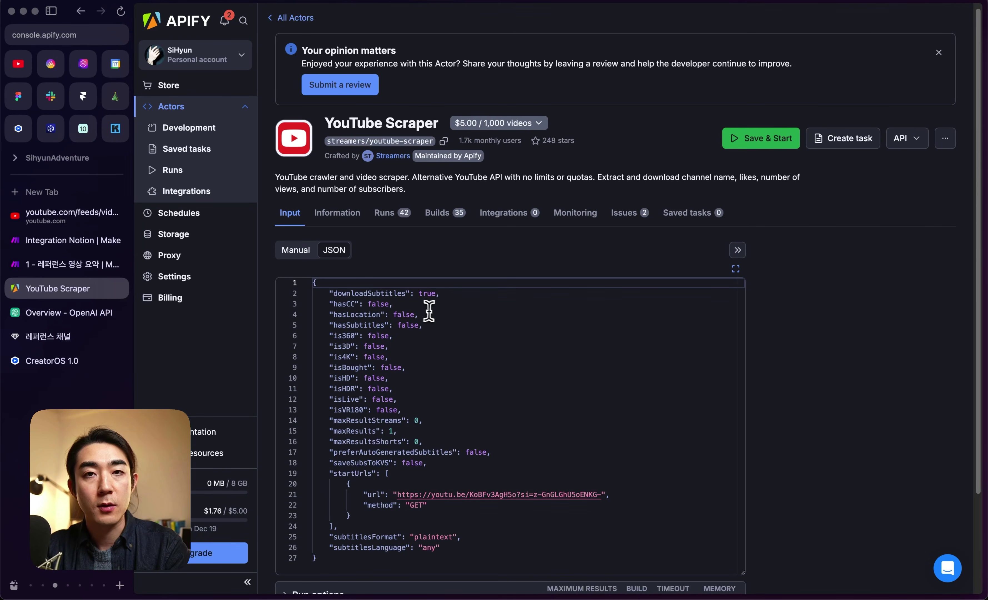
- Examine the JSON input, especially downloadSubtitles, startUrls and its url, and subtitlesFormat
{"action": "double_click", "coordinate": [335, 293]}
{"action": "double_click", "coordinate": [429, 293]}
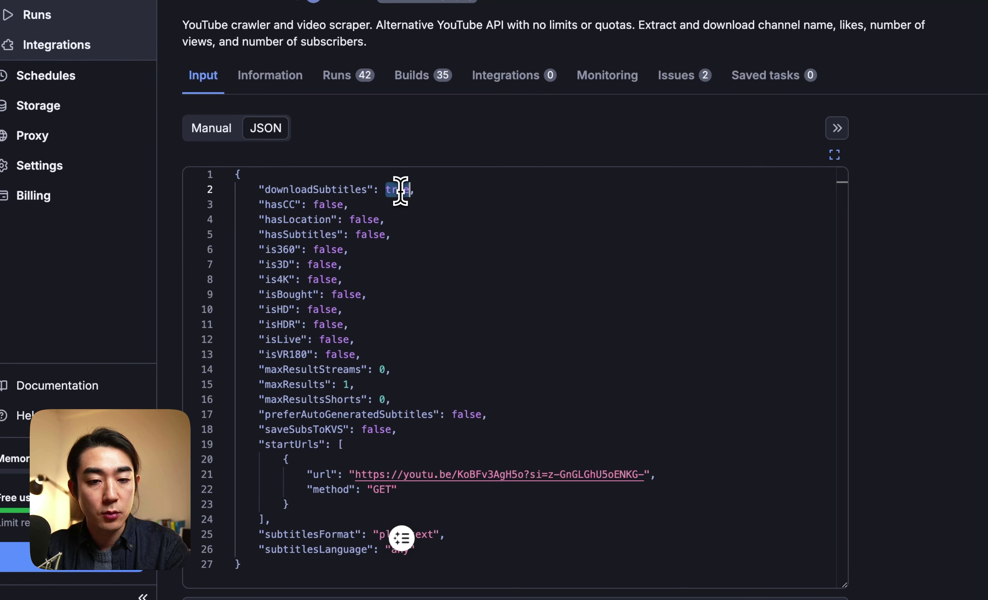
{"action": "left_click", "coordinate": [376, 190]}
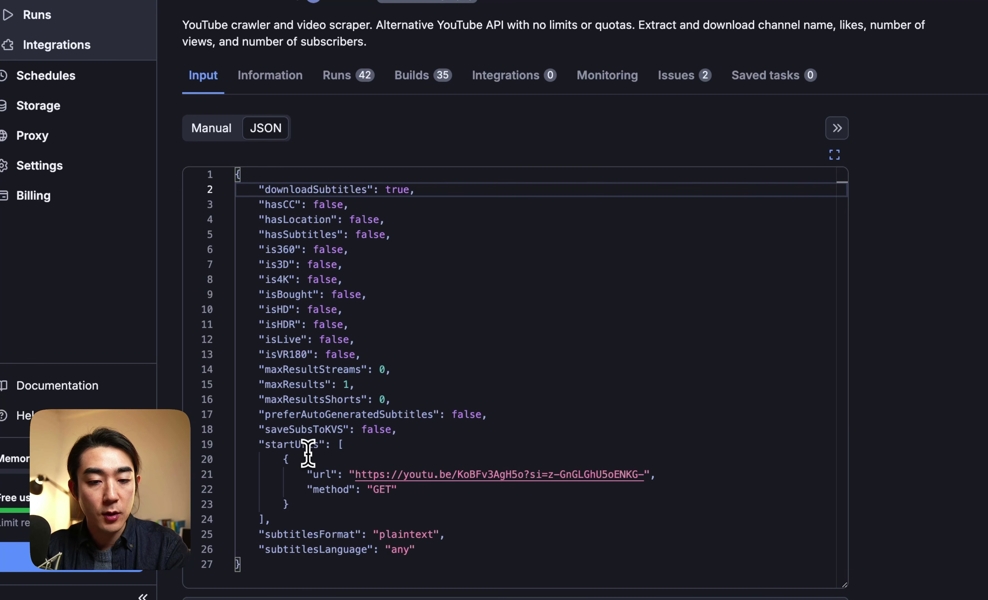
{"action": "left_click", "coordinate": [297, 447]}
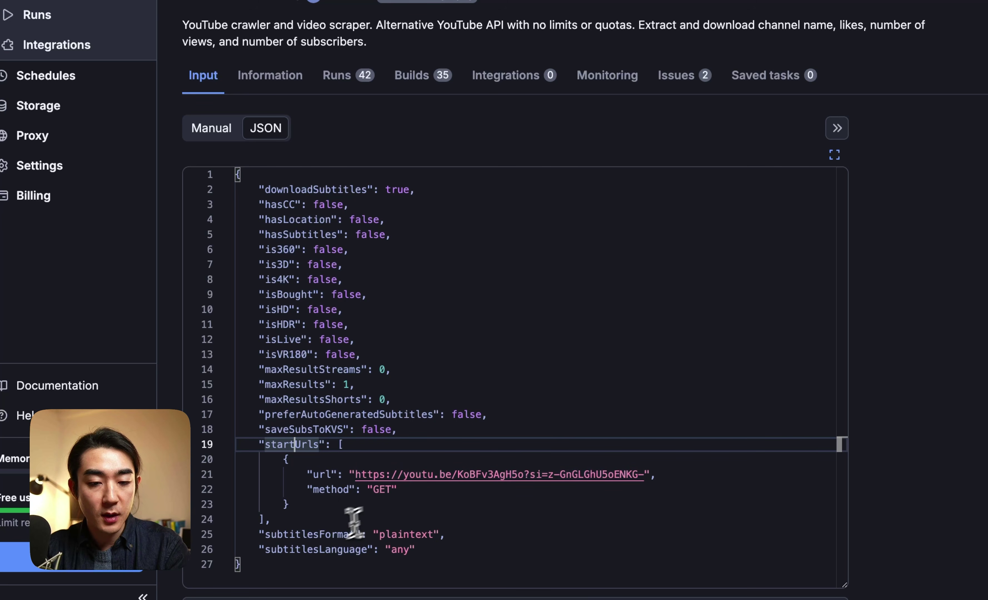
{"action": "left_click", "coordinate": [311, 534]}
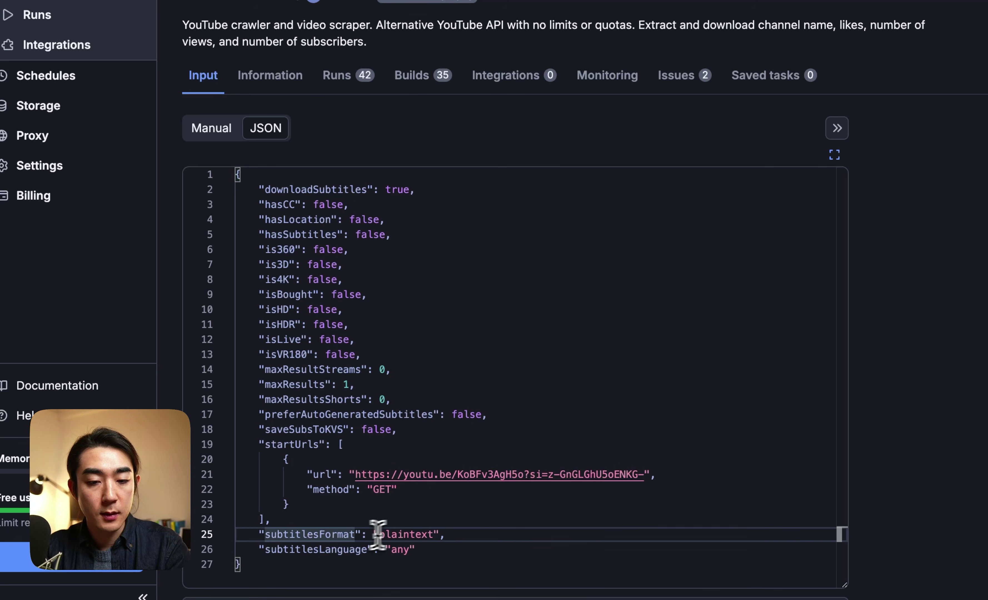
{"action": "double_click", "coordinate": [407, 534]}
{"action": "left_click", "coordinate": [460, 534]}
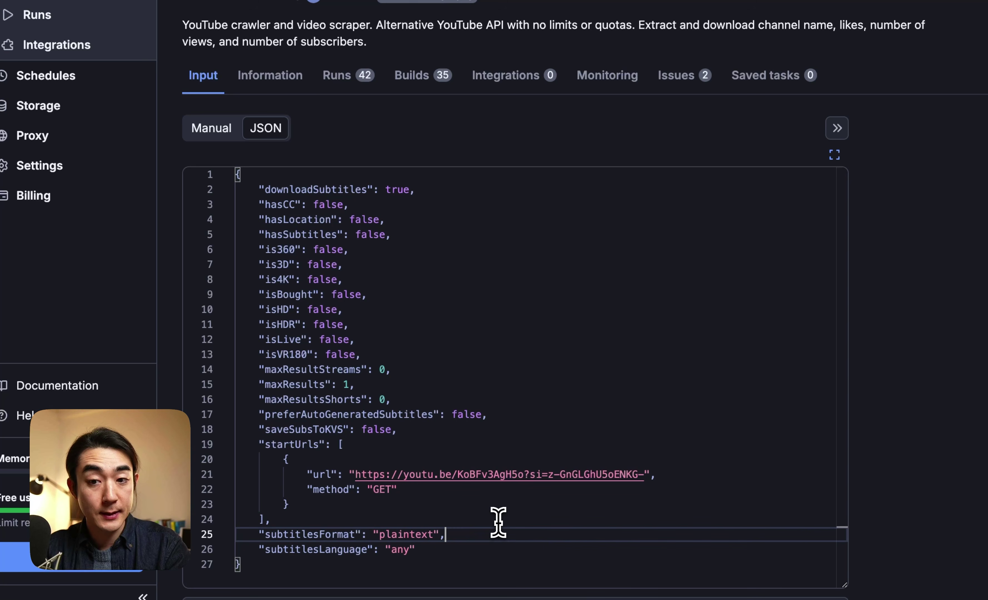
{"action": "left_click", "coordinate": [511, 524]}
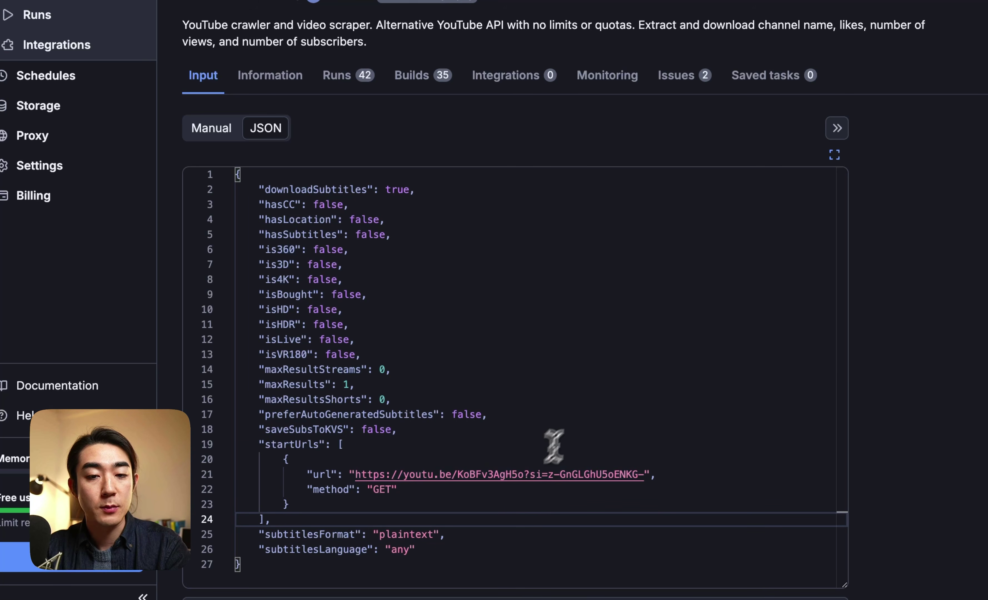
{"action": "left_click", "coordinate": [603, 388]}
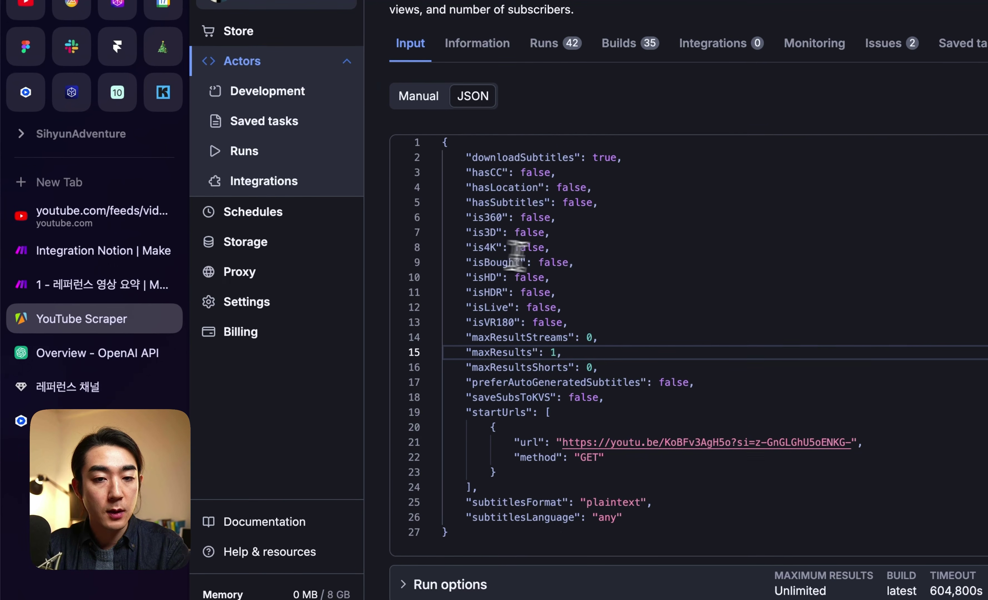
- Switch to the Integration Notion scenario in Make and start creating a new connection for the Apify module
{"action": "left_click", "coordinate": [77, 250]}
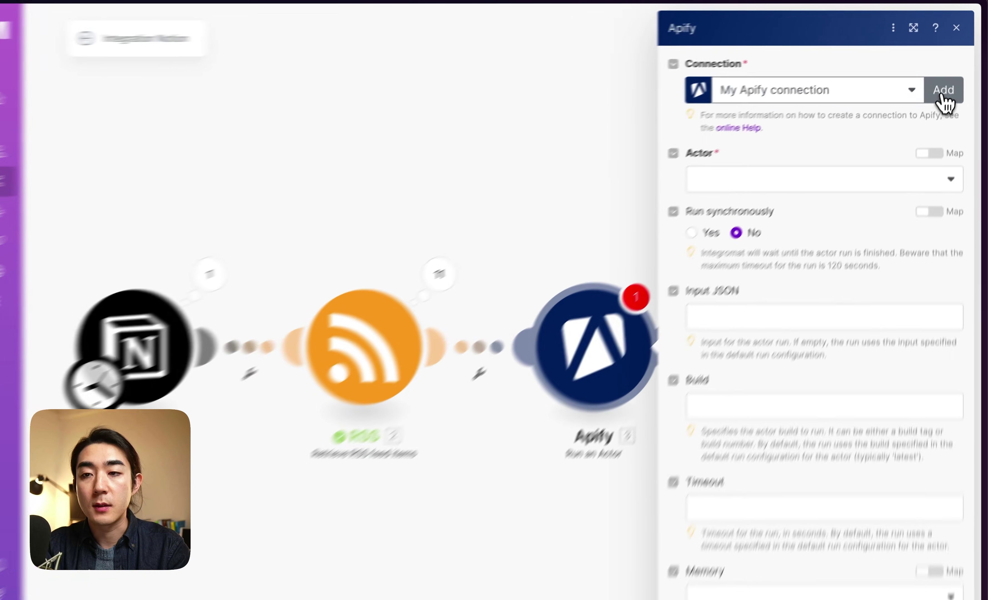
{"action": "left_click", "coordinate": [950, 75]}
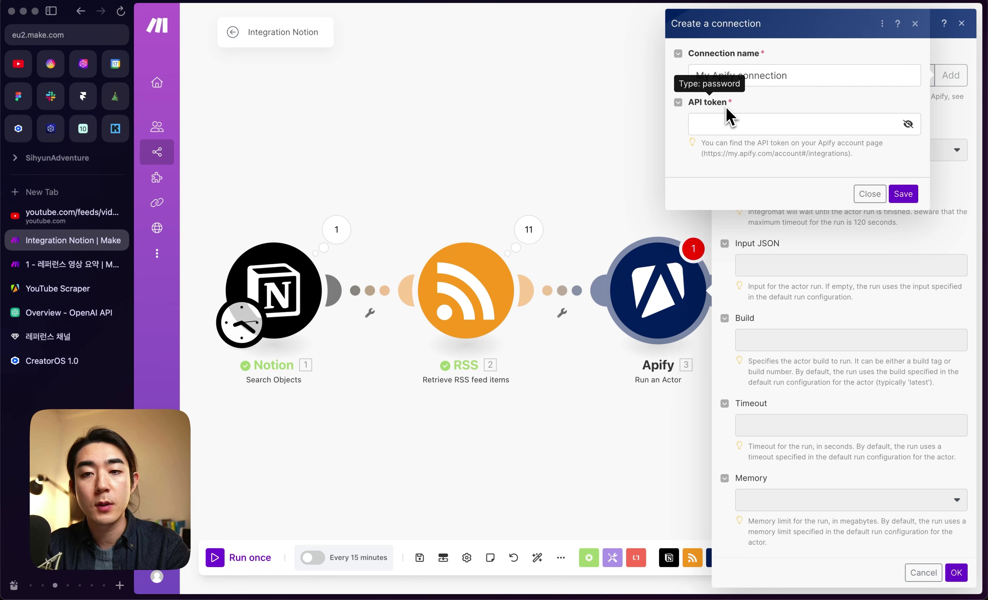
{"action": "left_click", "coordinate": [753, 120]}
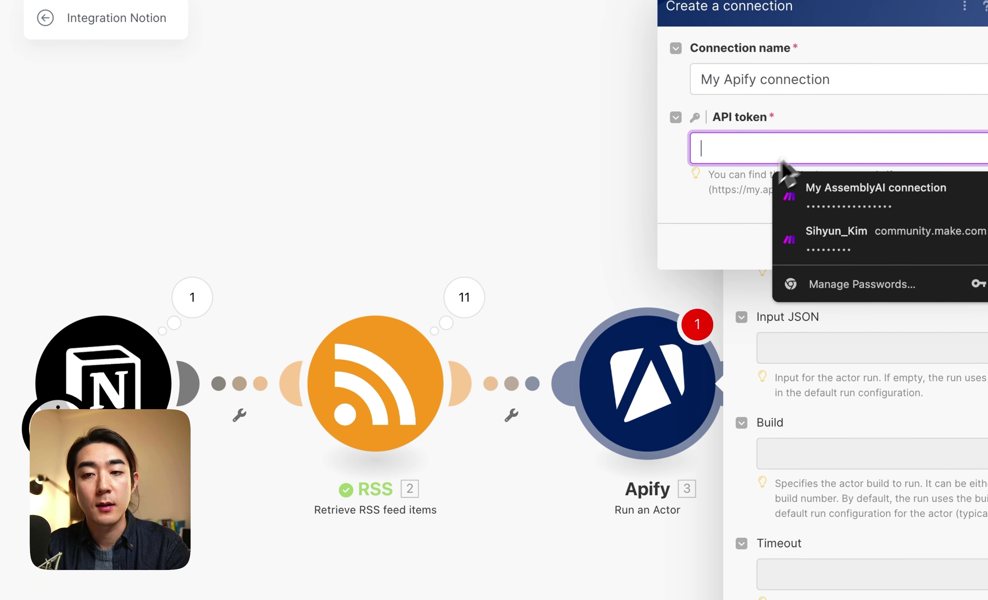
{"action": "left_click", "coordinate": [690, 185]}
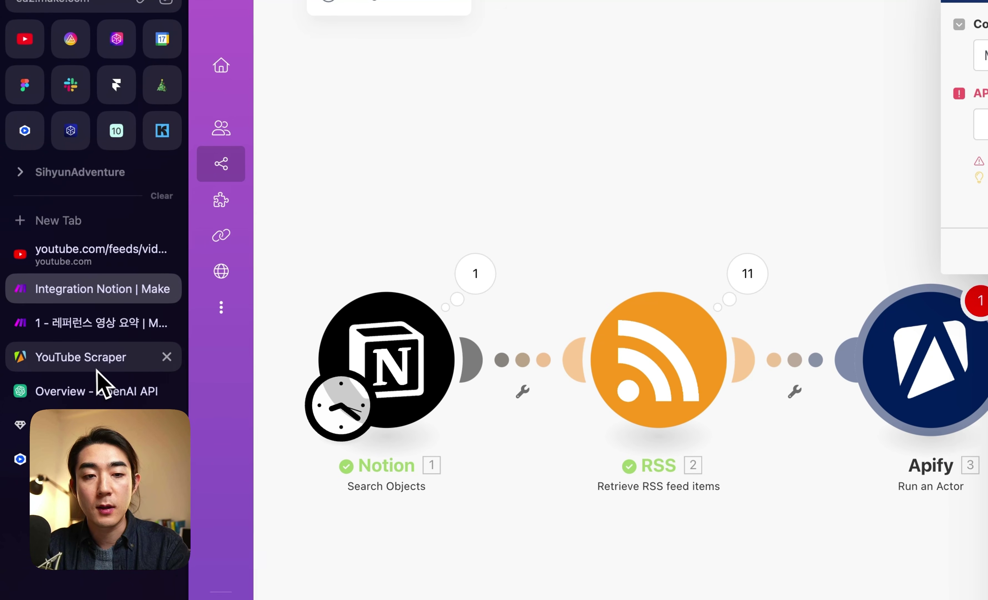
- Switch to Apify and copy the default personal API token from the account's API & Integrations settings
{"action": "left_click", "coordinate": [89, 358]}
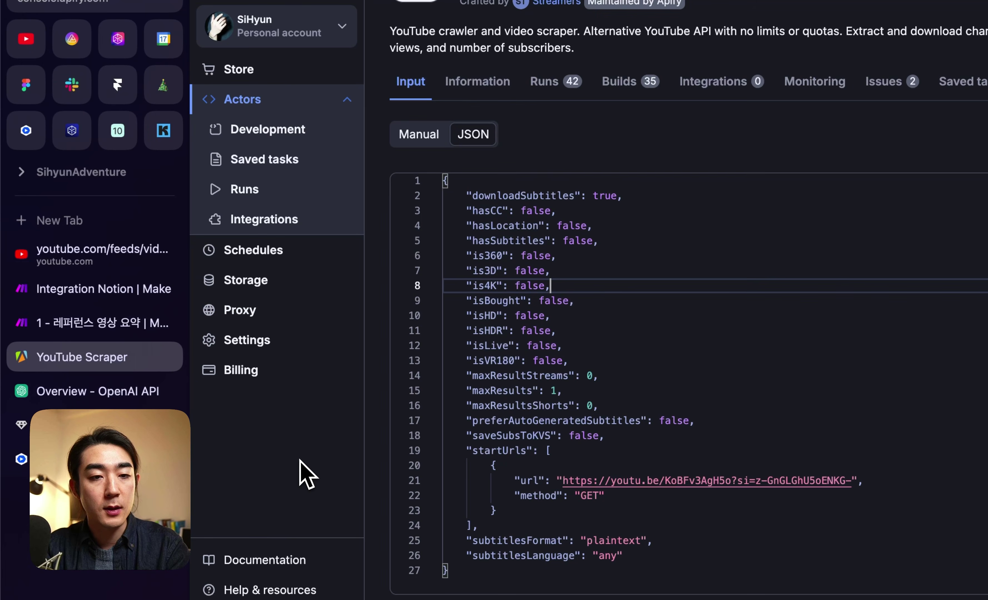
{"action": "left_click", "coordinate": [289, 347]}
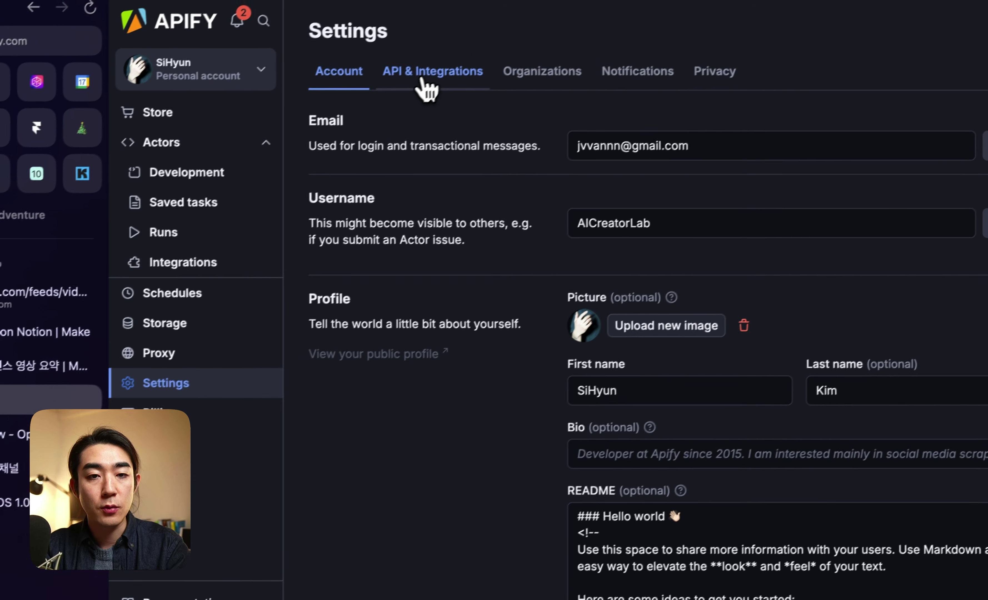
{"action": "left_click", "coordinate": [506, 40]}
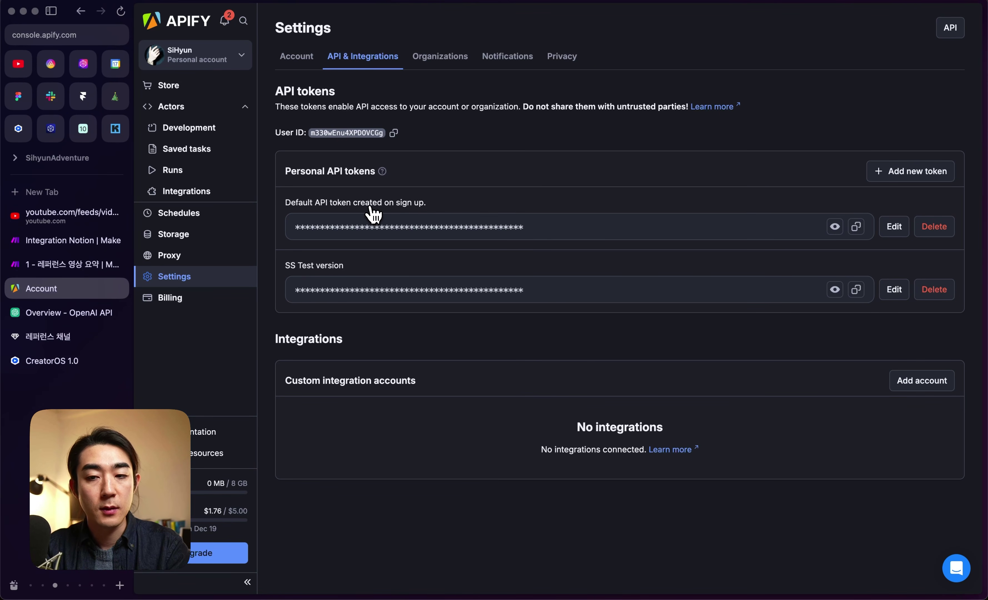
{"action": "left_click", "coordinate": [858, 228]}
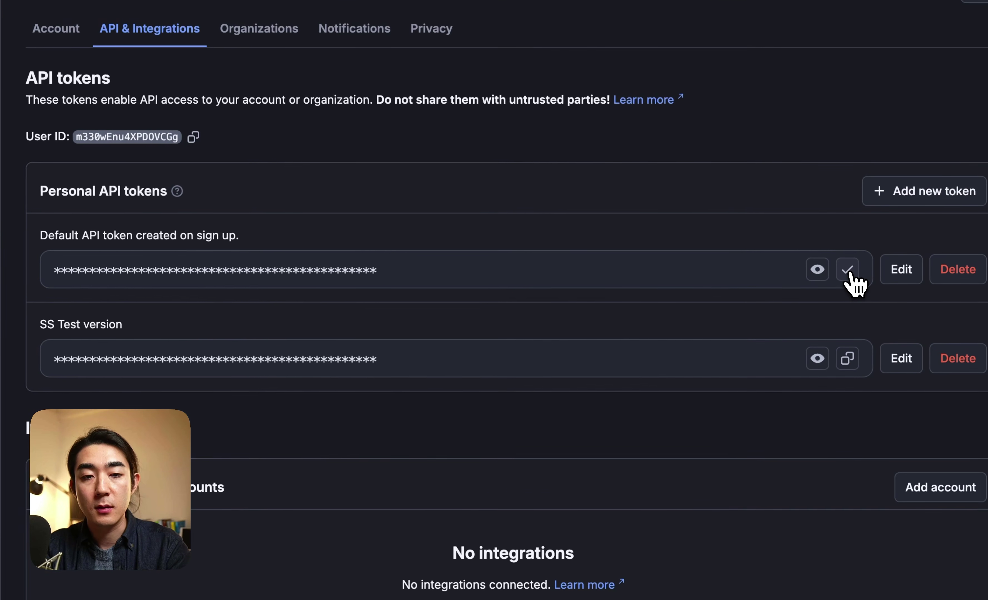
- In Make, paste the API token, save the Apify connection and choose streamers/youtube-scraper as the Actor
{"action": "left_click", "coordinate": [85, 295]}
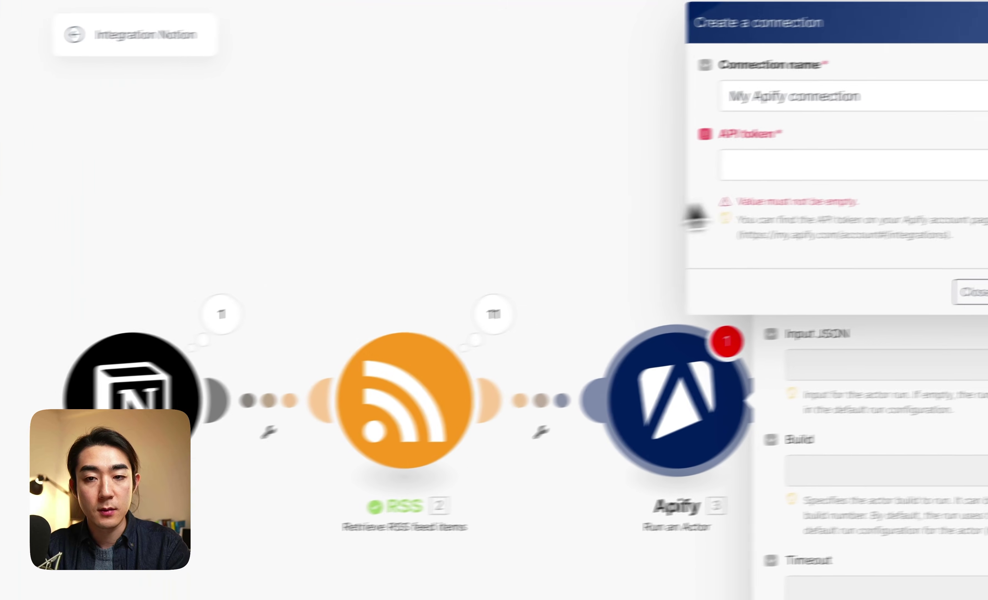
{"action": "left_click", "coordinate": [796, 173]}
{"action": "key", "text": "super+v"}
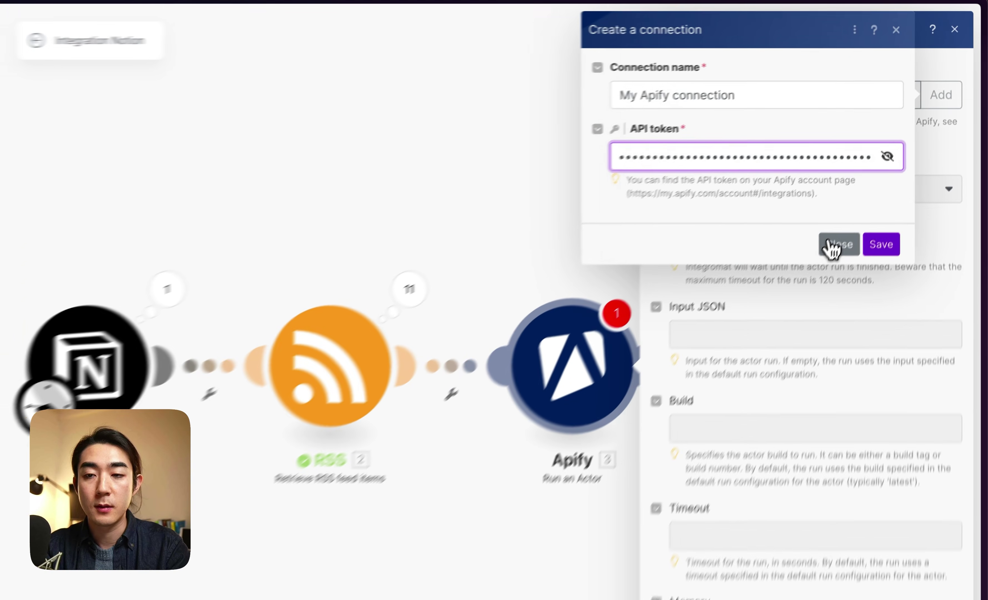
{"action": "left_click", "coordinate": [903, 193]}
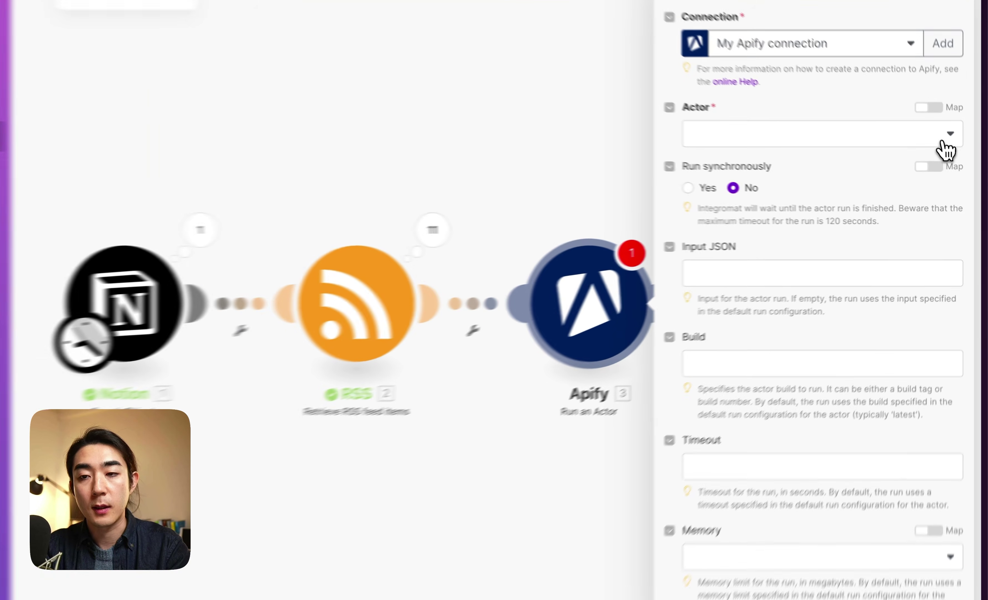
{"action": "left_click", "coordinate": [948, 150]}
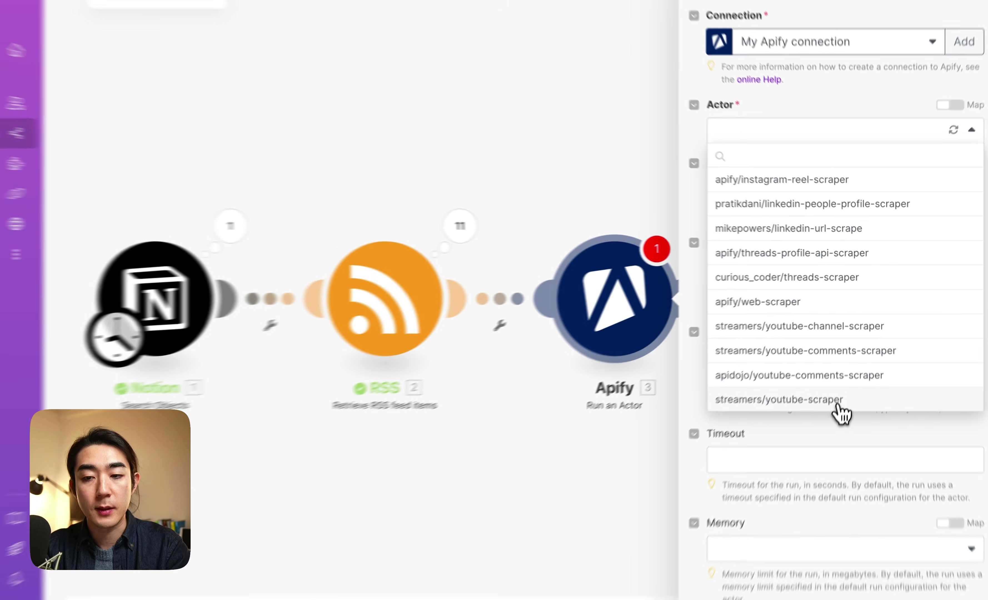
{"action": "left_click", "coordinate": [837, 376]}
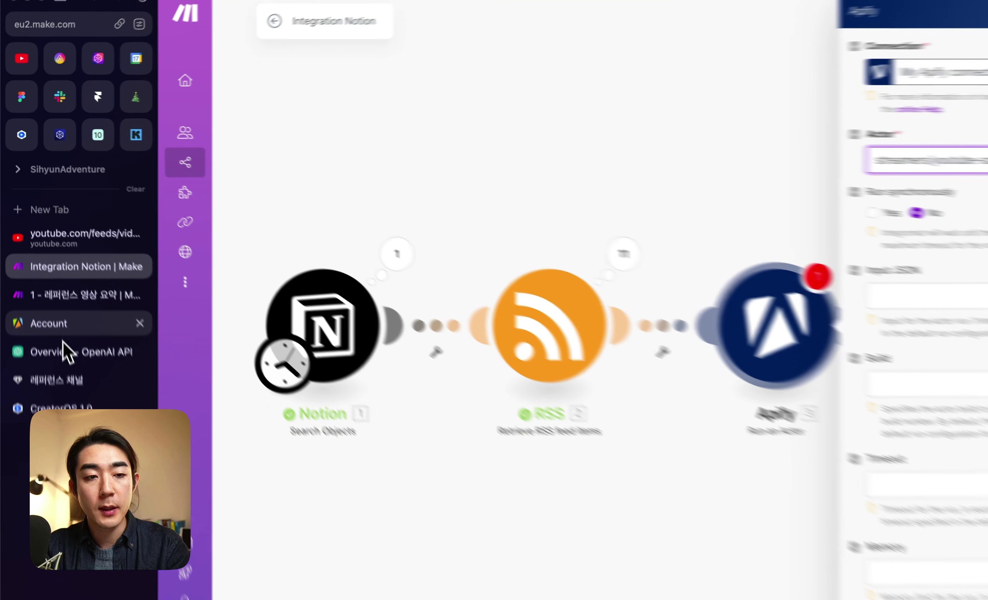
- Switch to Apify to review the YouTube Scraper's page and recent runs, return to Make and decline saving the password
{"action": "left_click", "coordinate": [60, 288]}
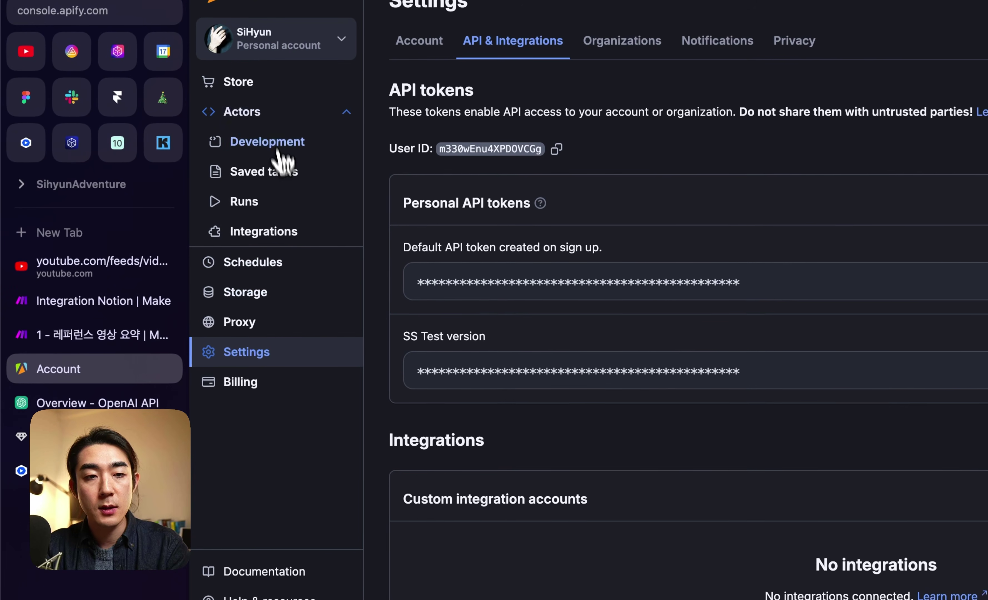
{"action": "left_click", "coordinate": [259, 112]}
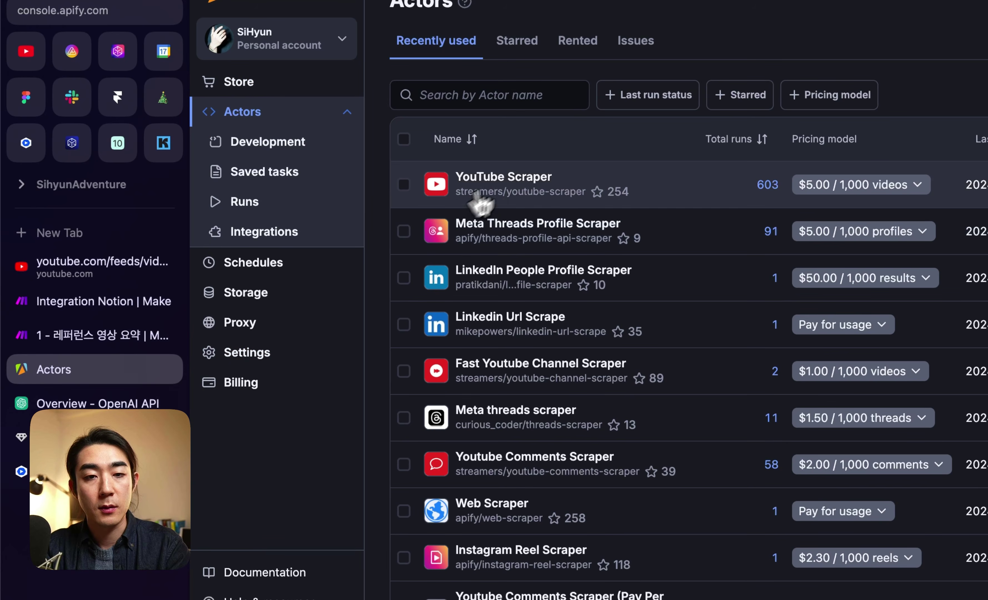
{"action": "left_click", "coordinate": [420, 190]}
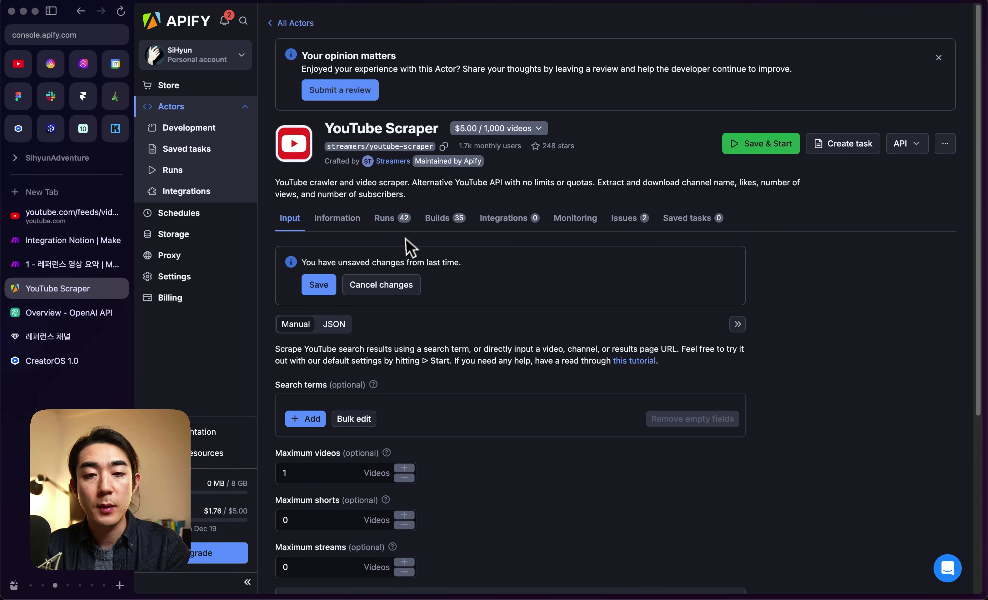
{"action": "left_click", "coordinate": [398, 220]}
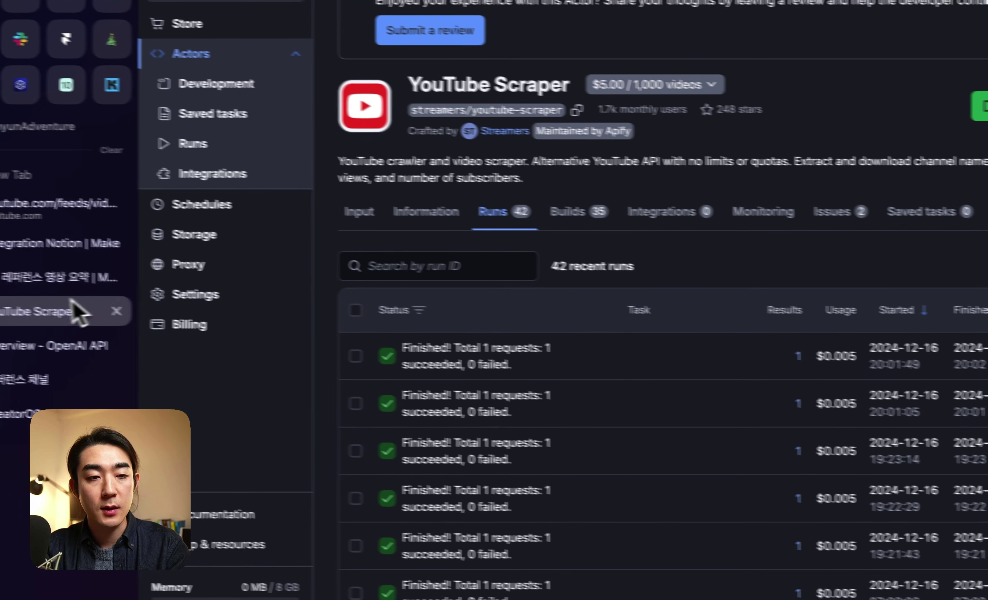
{"action": "left_click", "coordinate": [16, 231]}
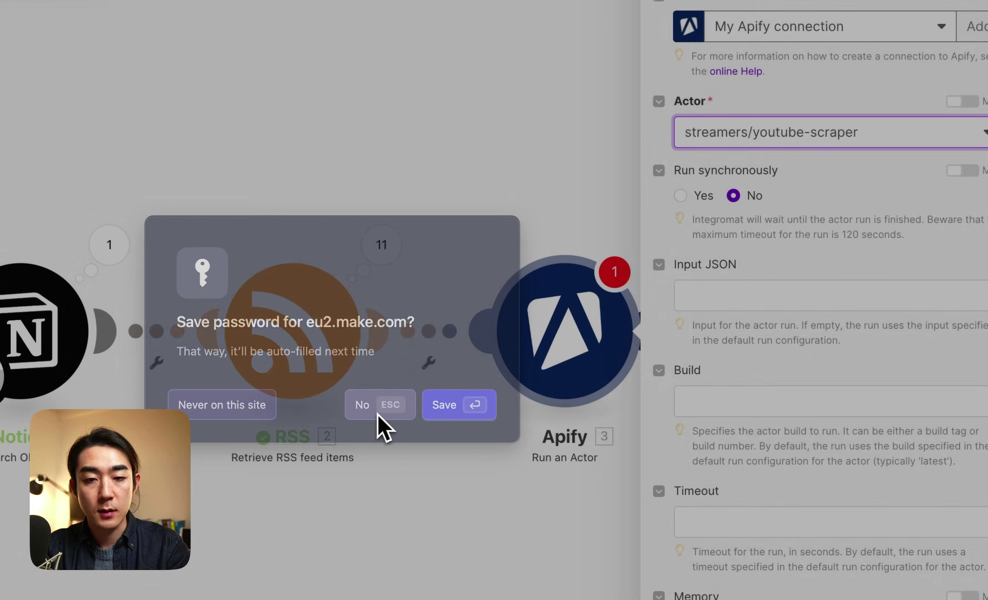
{"action": "left_click", "coordinate": [378, 413]}
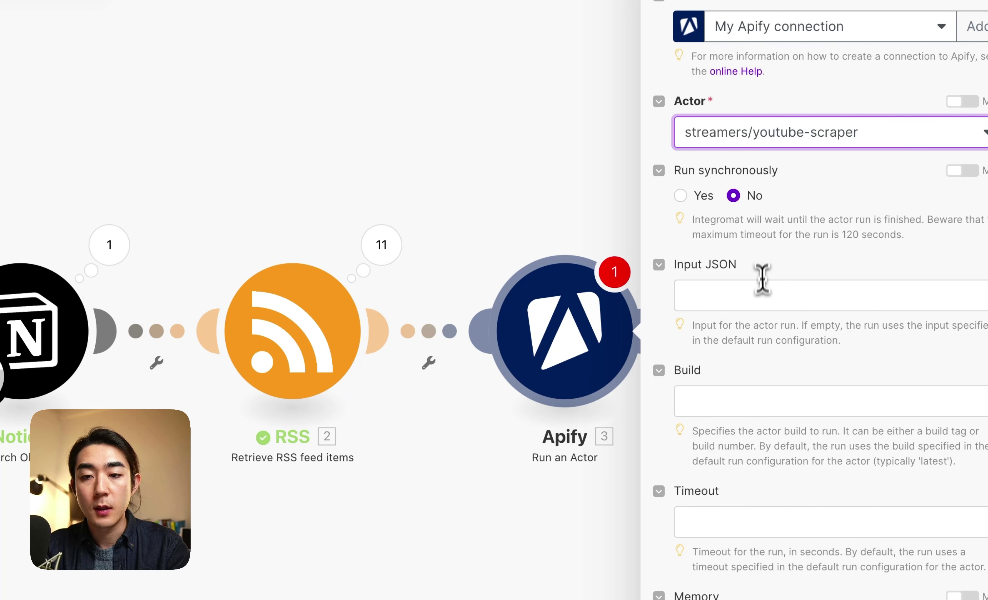
- Set the Apify Run an Actor module to run synchronously
{"action": "left_click", "coordinate": [770, 297]}
{"action": "left_click", "coordinate": [818, 236]}
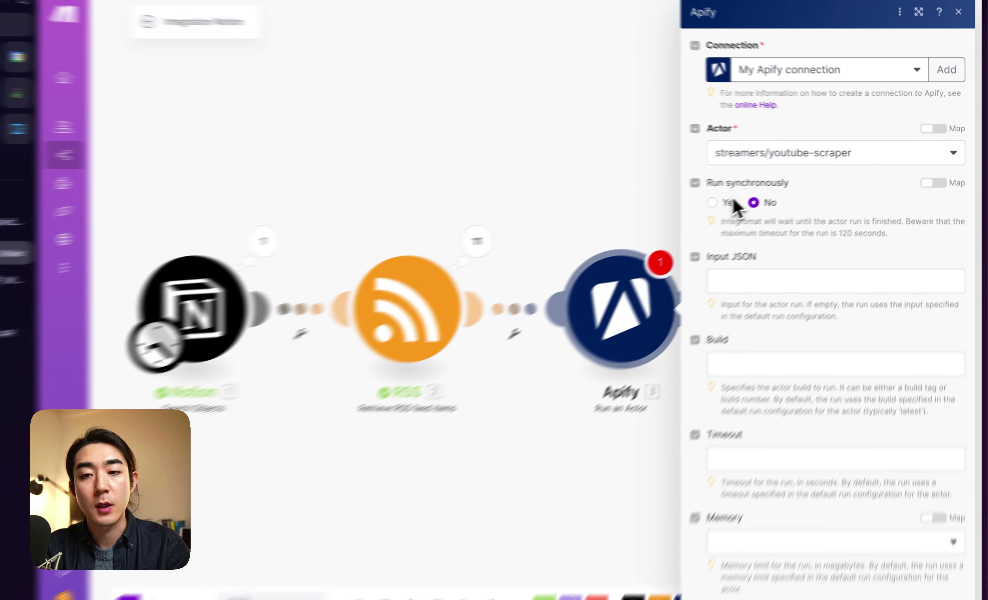
{"action": "left_click", "coordinate": [740, 195]}
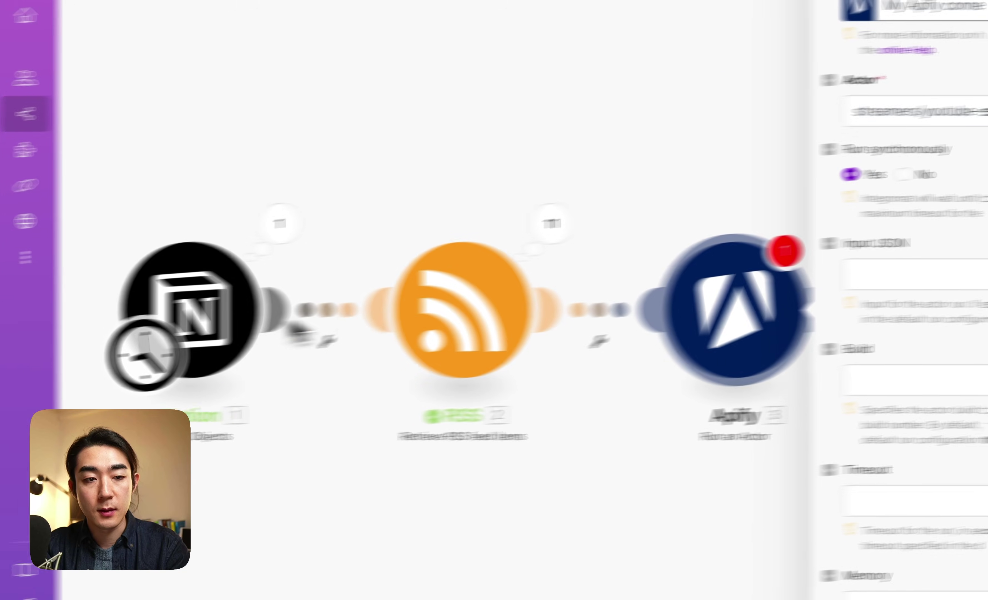
- Switch to Apify and copy the YouTube Scraper's whole input configuration in JSON format
{"action": "left_click", "coordinate": [80, 303]}
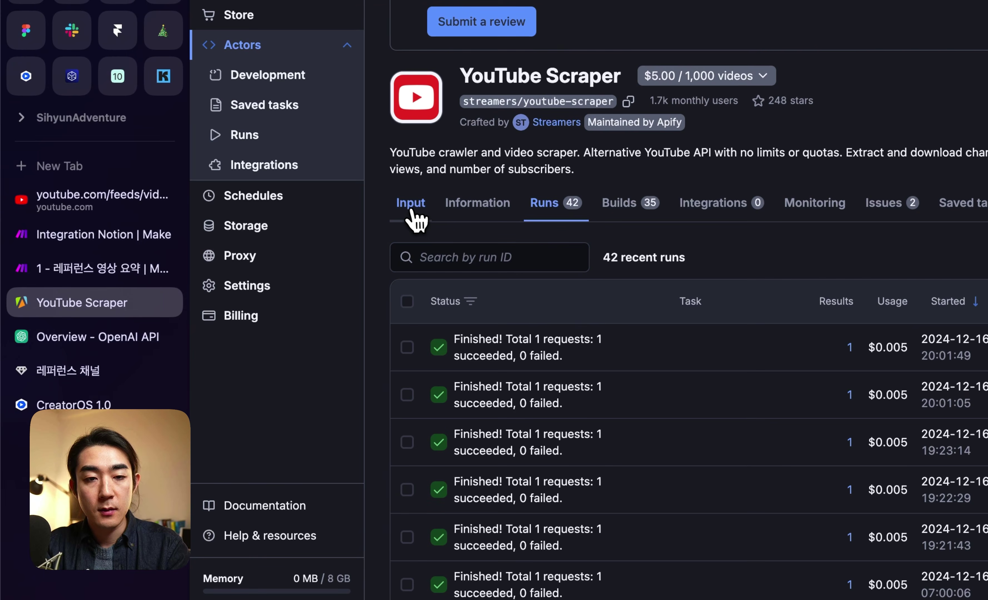
{"action": "left_click", "coordinate": [414, 218]}
{"action": "scroll", "coordinate": [557, 309], "scroll_direction": "down", "scroll_amount": 3}
{"action": "left_click", "coordinate": [474, 250]}
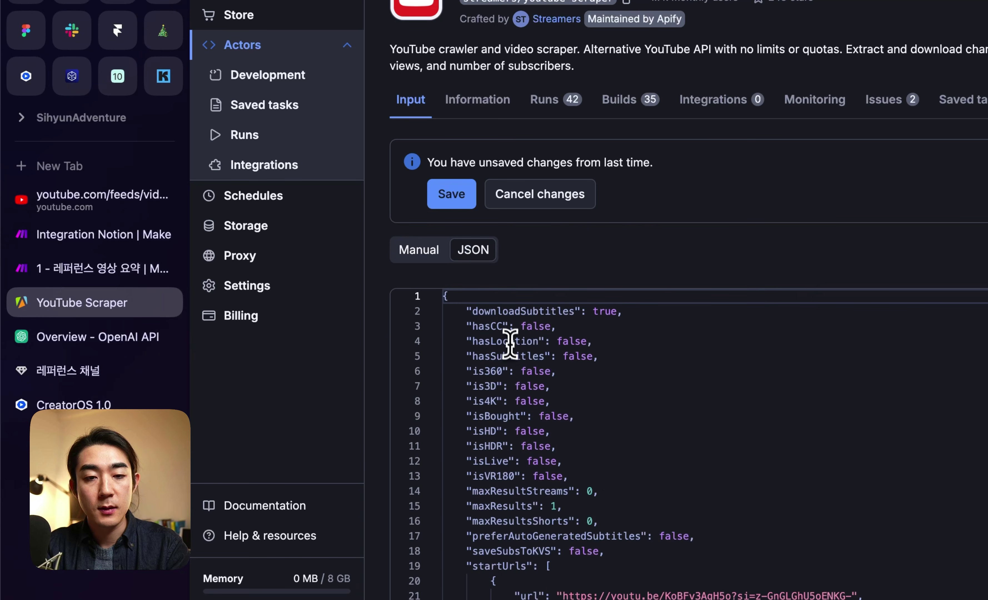
{"action": "key", "text": "super+a"}
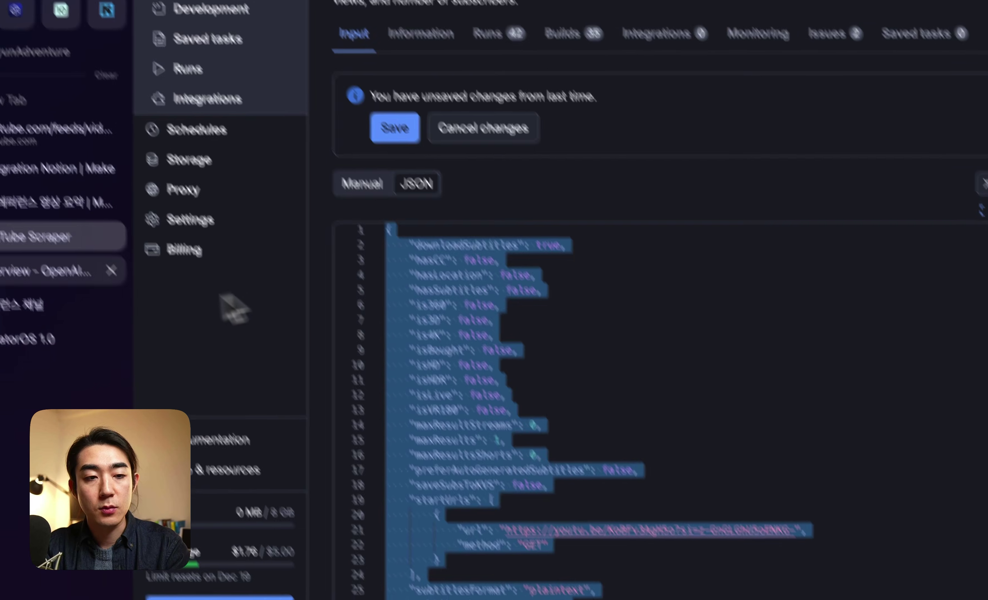
- Switch back to Make and try pasting the configuration as the Apify module's Input JSON, then cut it out of the field
{"action": "left_click", "coordinate": [101, 269]}
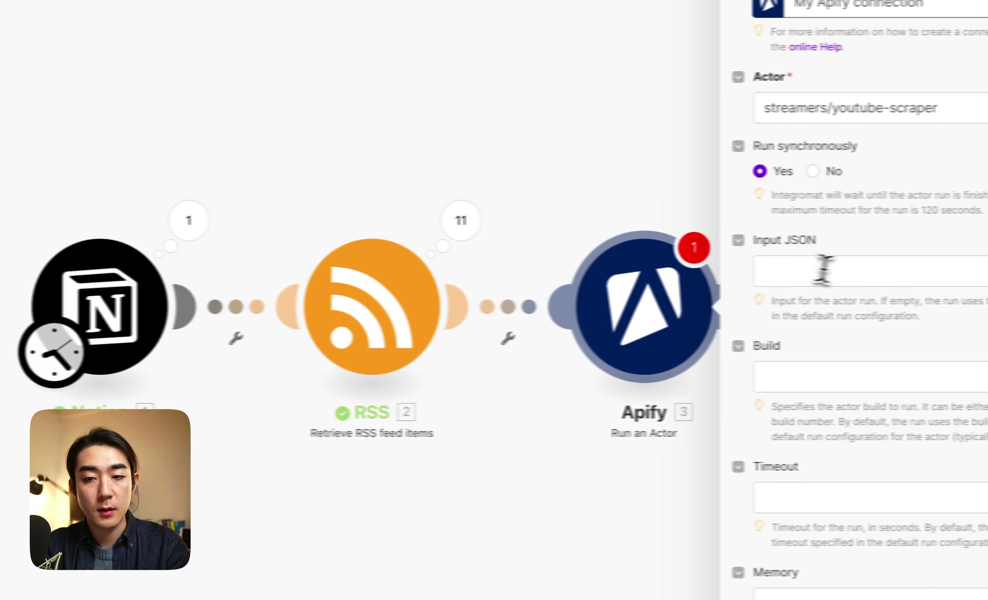
{"action": "left_click", "coordinate": [818, 271]}
{"action": "key", "text": "super+v"}
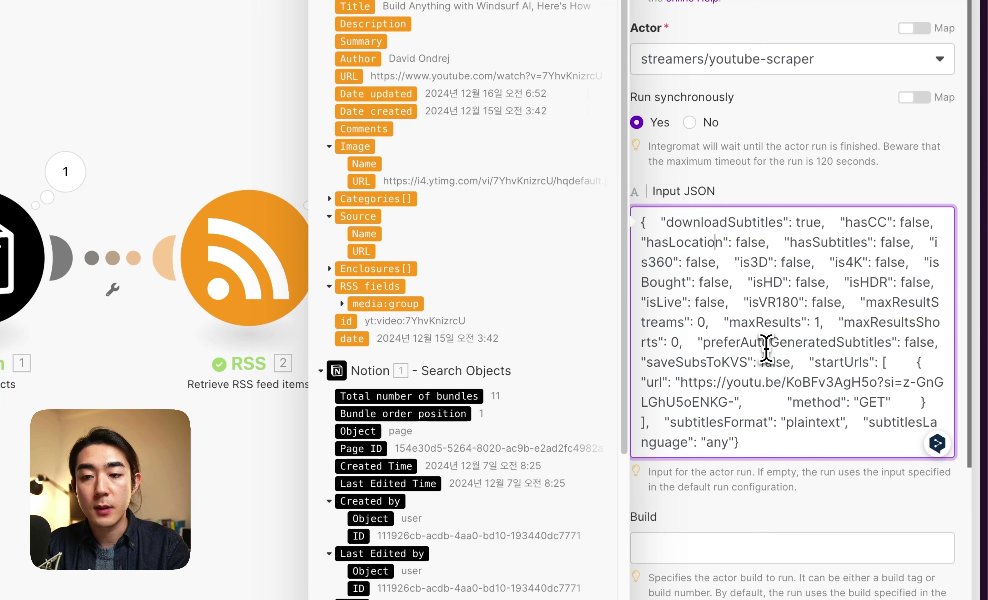
{"action": "key", "text": "super+a"}
{"action": "key", "text": "super+x"}
- Open TextEdit, create a new document, convert it to plain text and clear the pasted content
{"action": "key", "text": "super+space"}
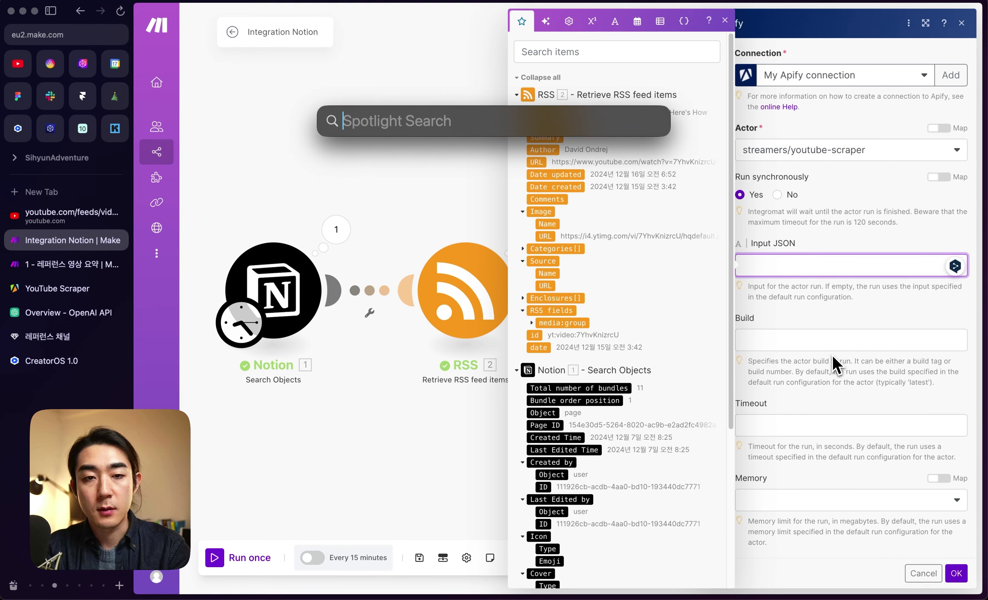
{"action": "type", "text": "text"}
{"action": "key", "text": "Return"}
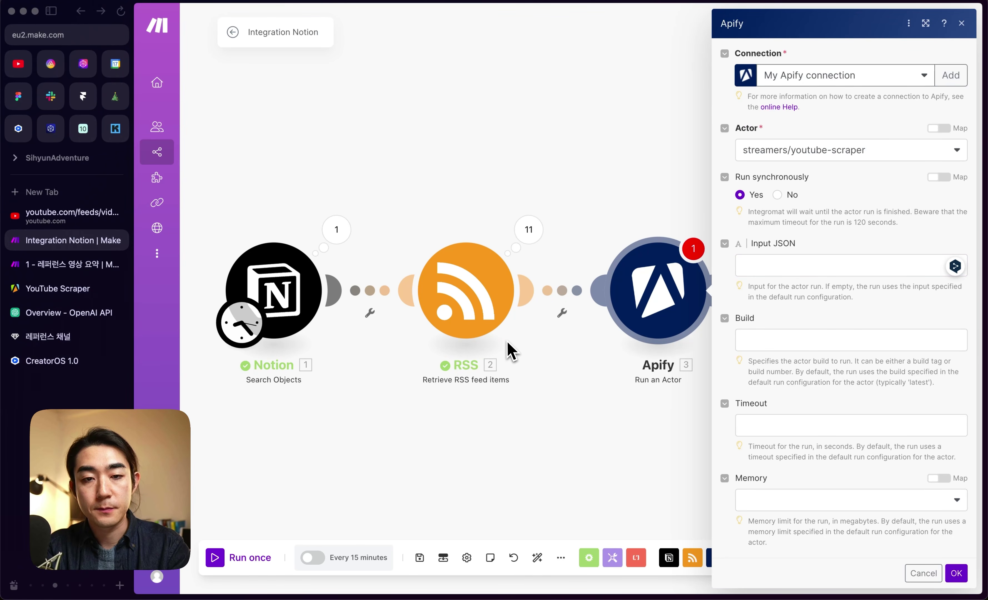
{"action": "key", "text": "super+n"}
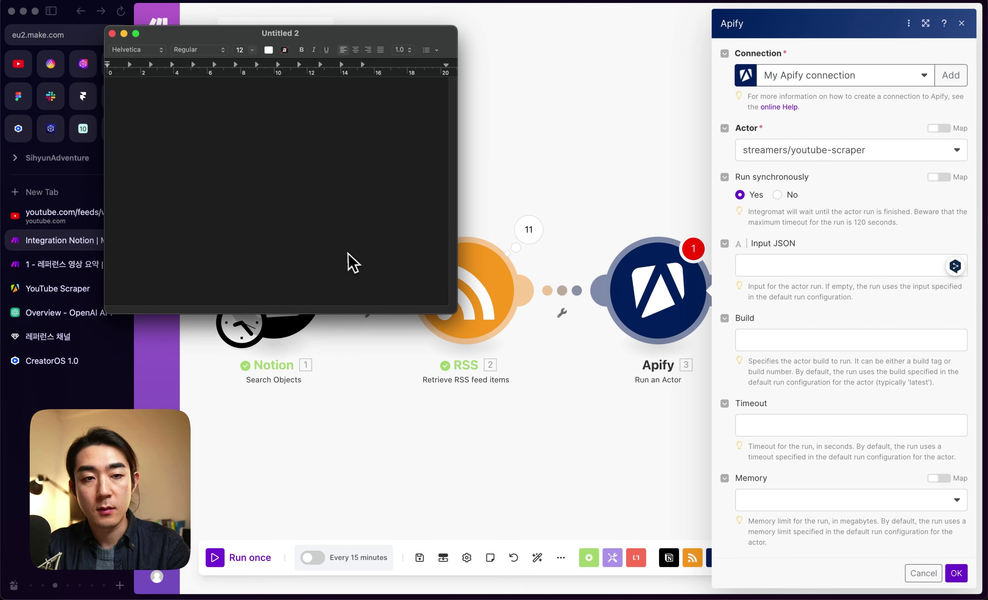
{"action": "key", "text": "super+v"}
{"action": "key", "text": "super+x"}
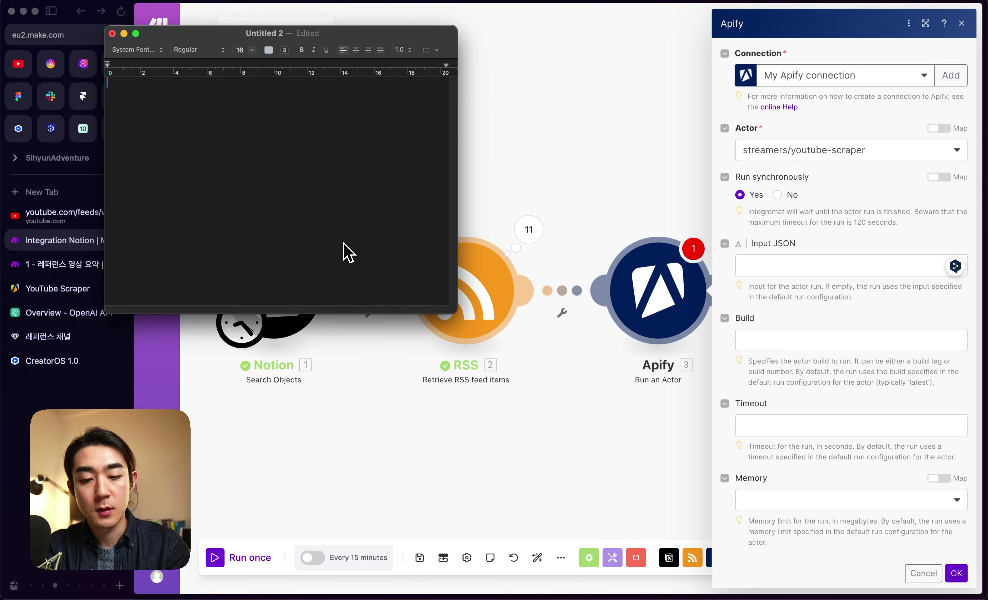
{"action": "key", "text": "super+shift+t"}
{"action": "key", "text": "super+v"}
{"action": "key", "text": "super+a"}
{"action": "key", "text": "super+x"}
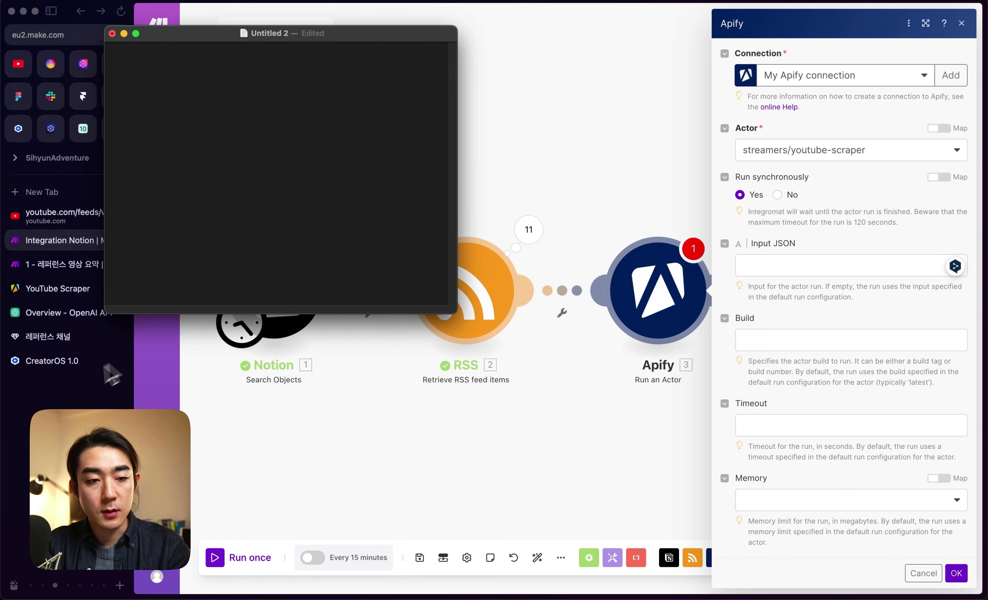
- Copy the YouTube Scraper's JSON input from Apify again, paste it into the plain-text document and select all of it for copying
{"action": "key", "text": "super+tab"}
{"action": "left_click", "coordinate": [58, 288]}
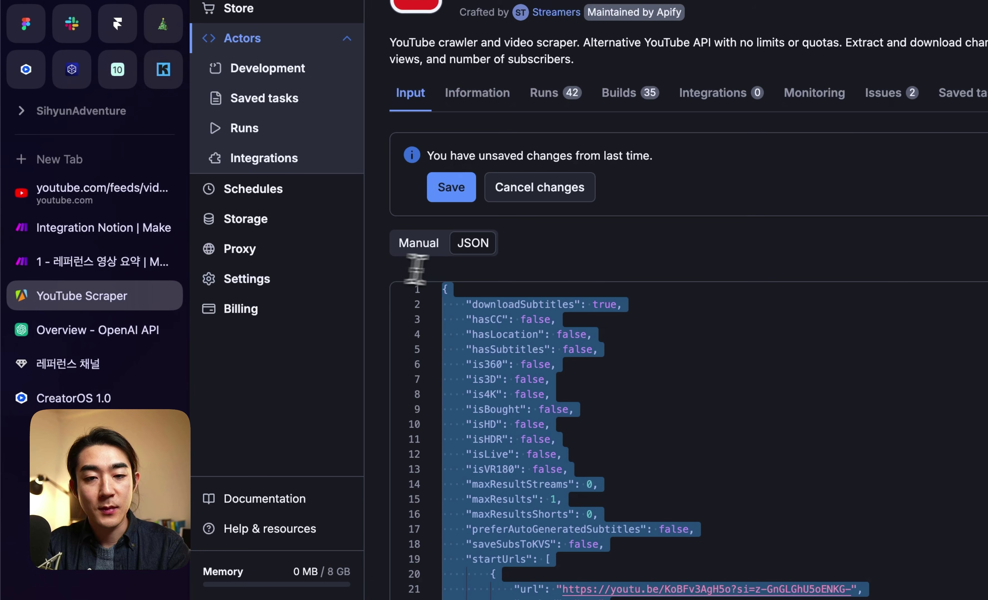
{"action": "key", "text": "super+tab"}
{"action": "key", "text": "super+v"}
{"action": "key", "text": "super+a"}
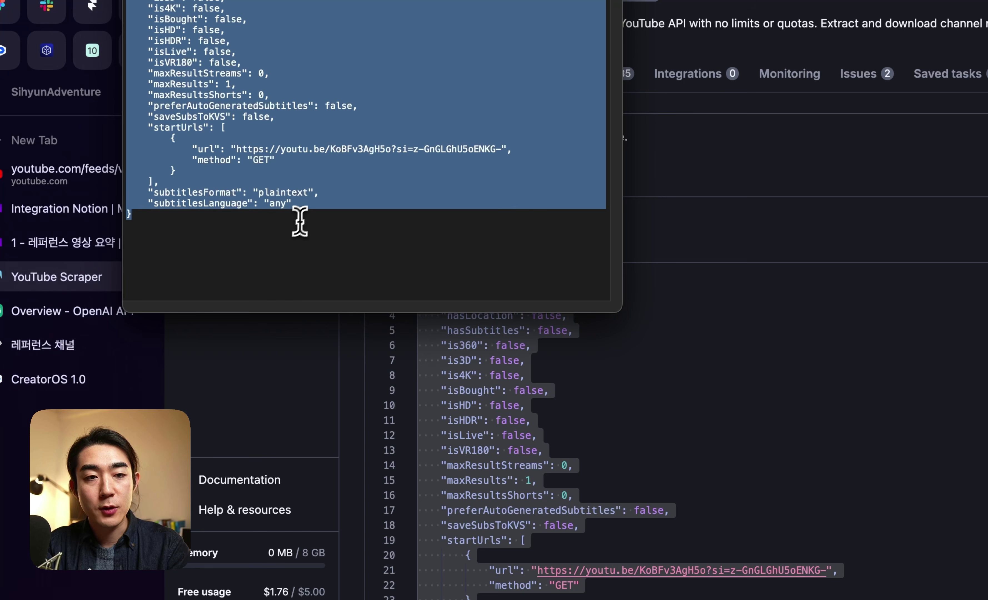
- Return to the Integration Notion scenario in Make and paste the line-formatted JSON as the Apify module's Input JSON
{"action": "key", "text": "super+Tab"}
{"action": "left_click", "coordinate": [65, 209]}
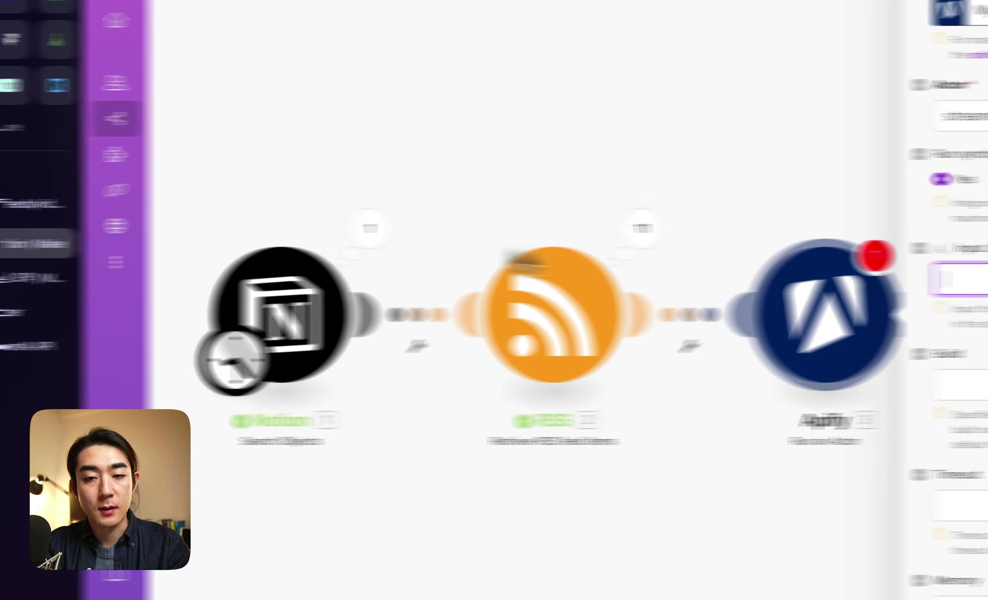
{"action": "left_click", "coordinate": [841, 299]}
{"action": "key", "text": "super+v"}
{"action": "scroll", "coordinate": [839, 348], "scroll_direction": "up", "scroll_amount": 5}
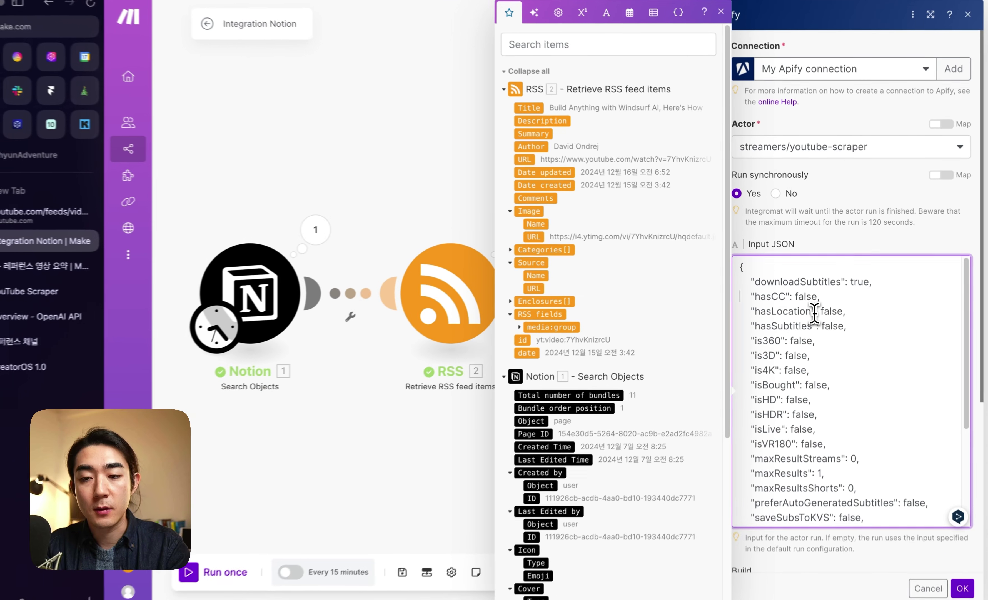
- Replace the fixed YouTube link in the startUrls "url" value with the URL item from the RSS module
{"action": "scroll", "coordinate": [830, 356], "scroll_direction": "down", "scroll_amount": 3}
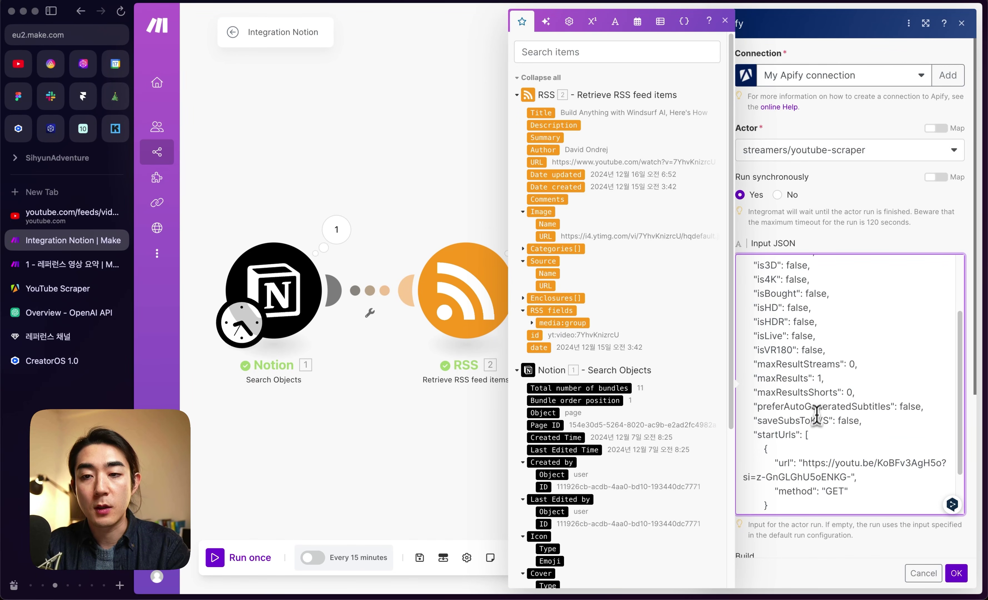
{"action": "scroll", "coordinate": [817, 398], "scroll_direction": "down", "scroll_amount": 2}
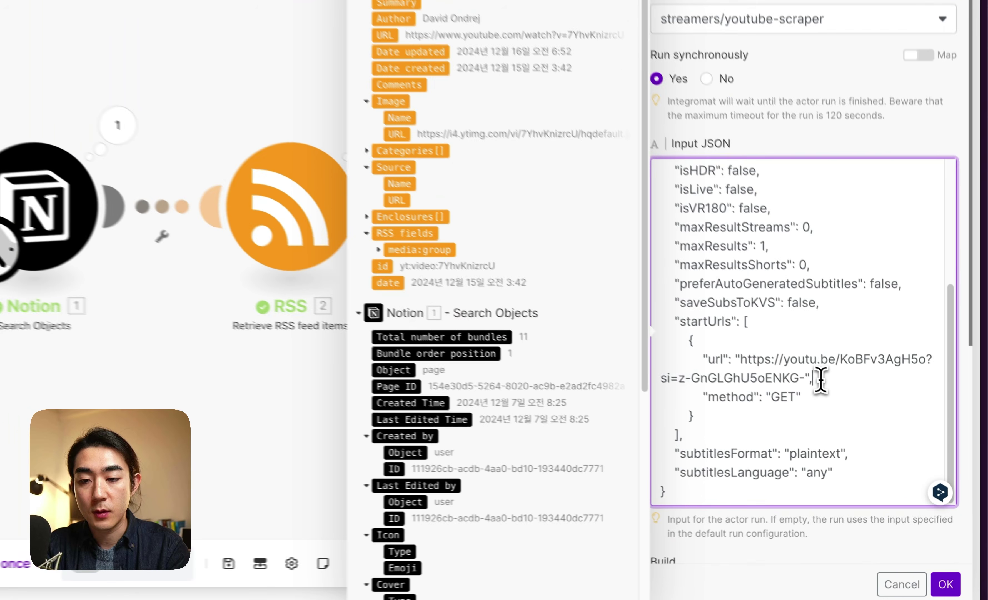
{"action": "key", "text": "Left"}
{"action": "key", "text": "Left"}
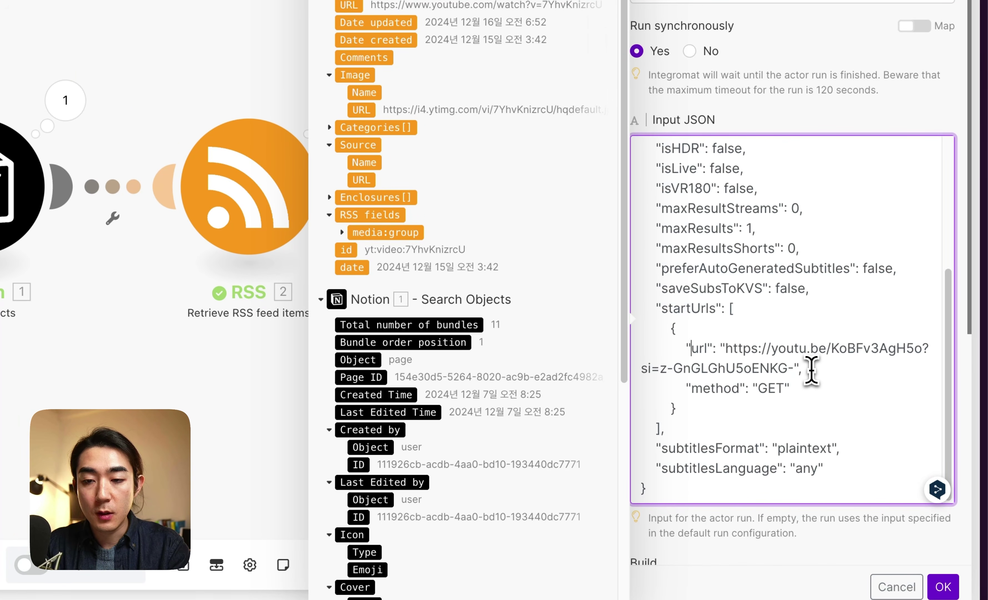
{"action": "key", "text": "Right"}
{"action": "key", "text": "Right"}
{"action": "key", "text": "Right"}
{"action": "key", "text": "Right"}
{"action": "key", "text": "Right"}
{"action": "key", "text": "Right"}
{"action": "key", "text": "Right"}
{"action": "key", "text": "Right"}
{"action": "key", "text": "Right"}
{"action": "key", "text": "Right"}
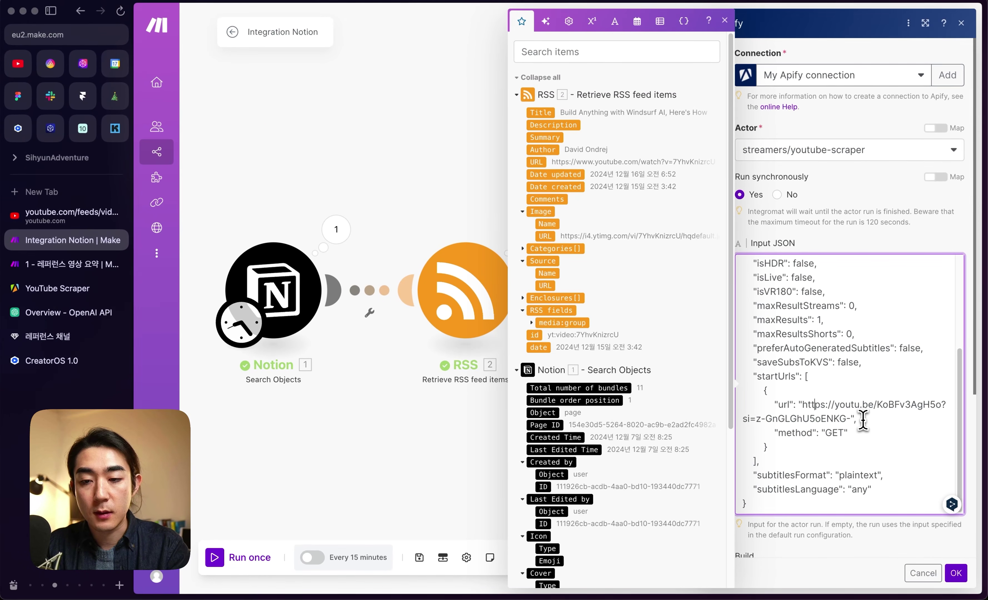
{"action": "key", "text": "Left"}
{"action": "key", "text": "Left"}
{"action": "key", "text": "Left"}
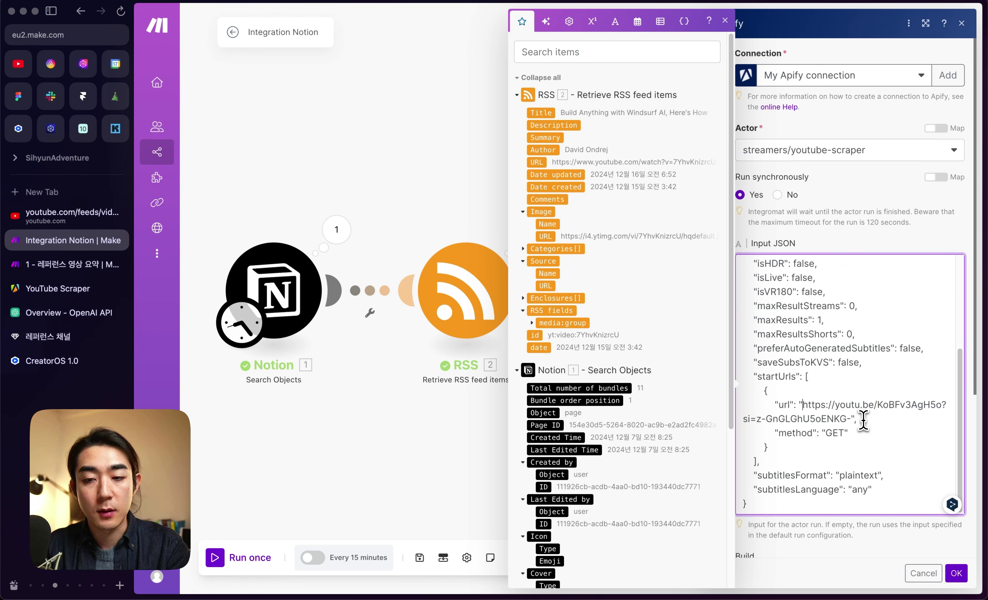
{"action": "key", "text": "shift+Down"}
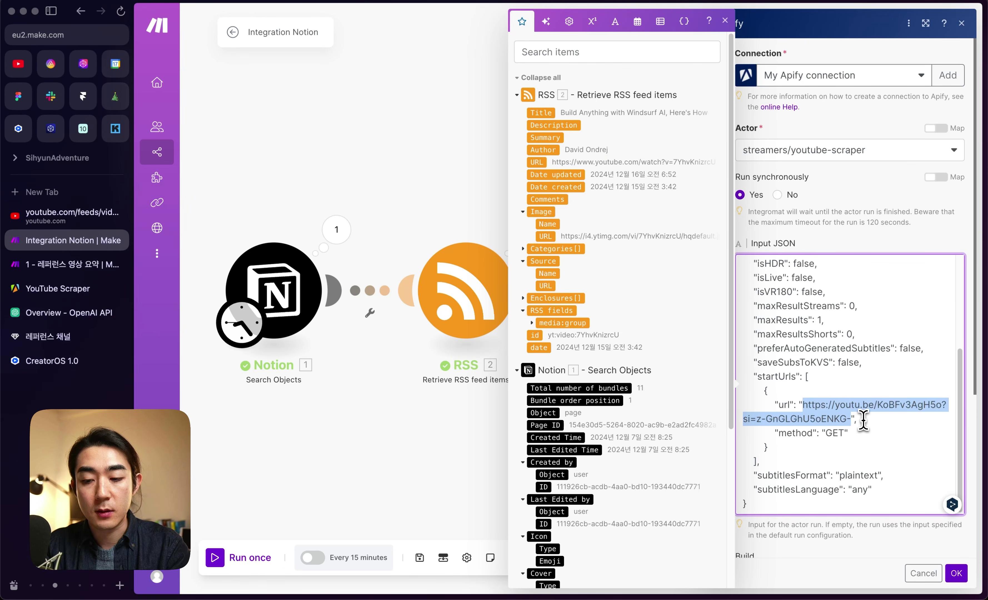
{"action": "key", "text": "BackSpace"}
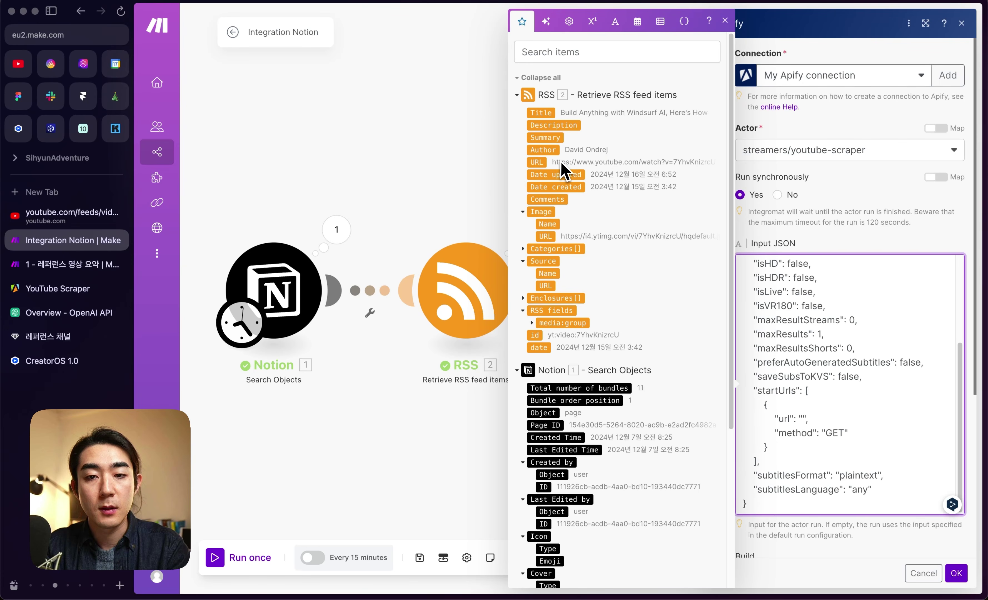
{"action": "left_click", "coordinate": [537, 163]}
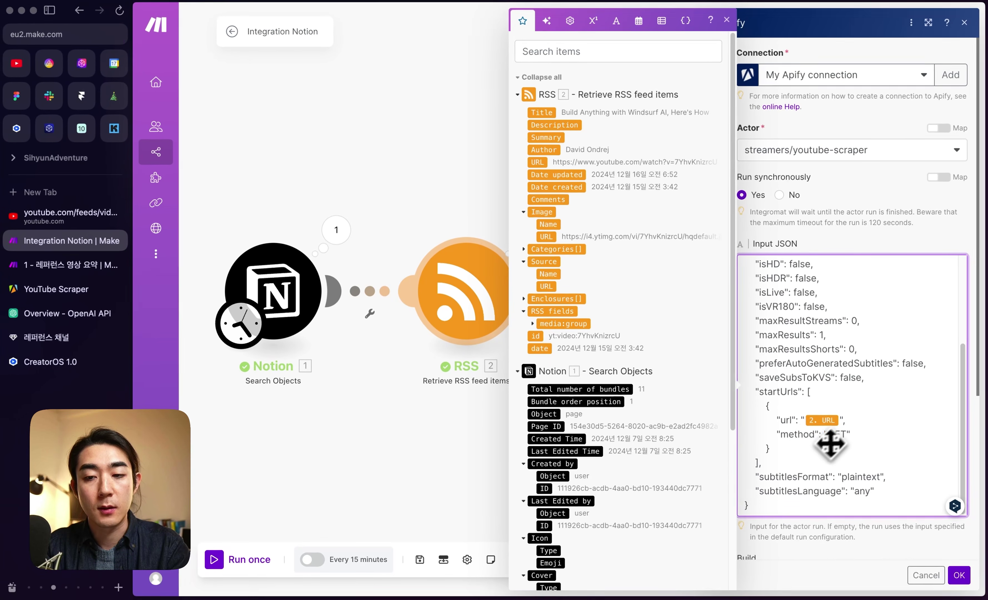
- Review the remaining Apify Run an Actor options and save the module's settings
{"action": "scroll", "coordinate": [844, 443], "scroll_direction": "down", "scroll_amount": 4}
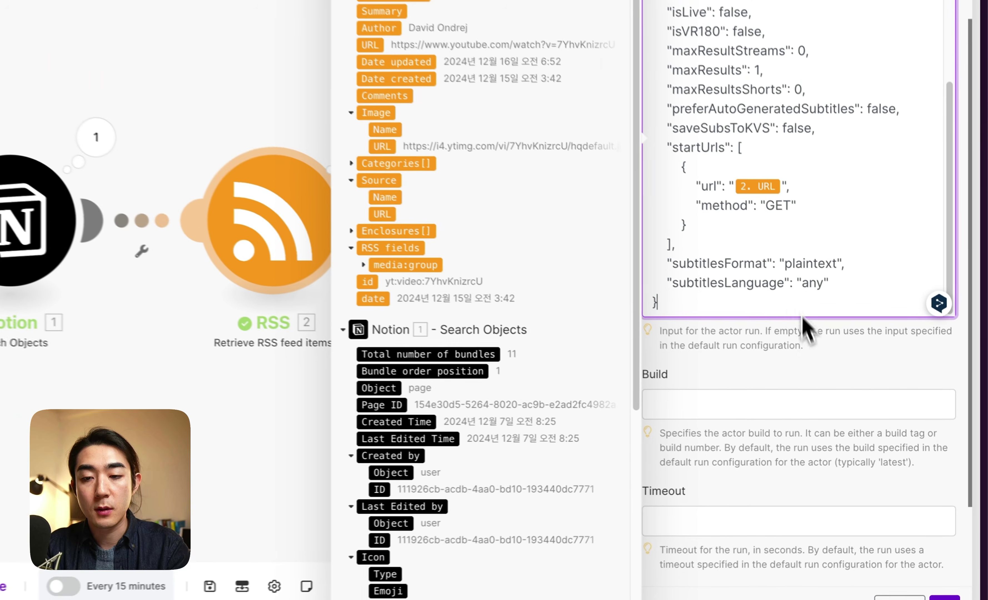
{"action": "left_click", "coordinate": [858, 426]}
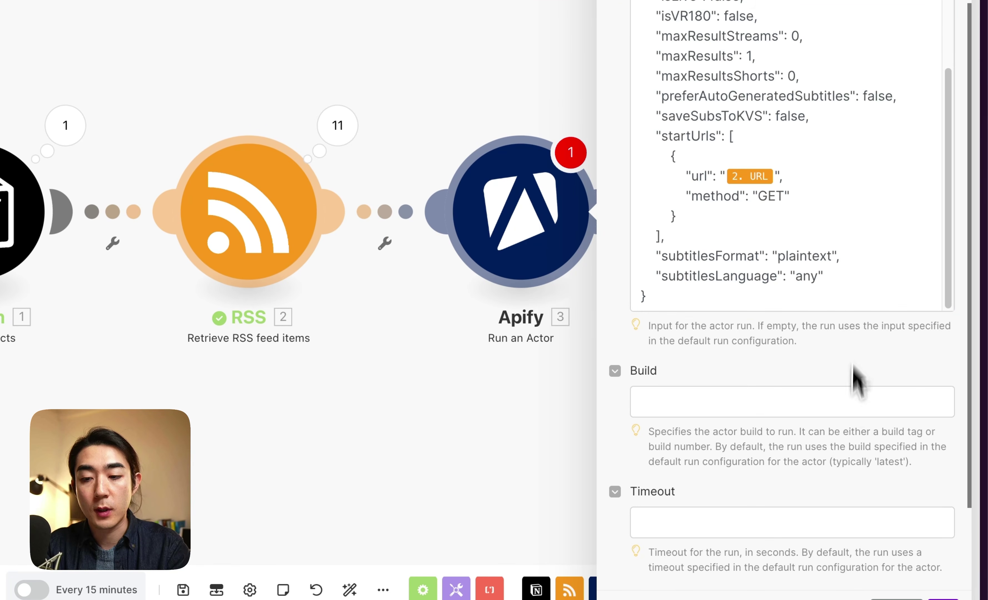
{"action": "scroll", "coordinate": [780, 421], "scroll_direction": "down", "scroll_amount": 3}
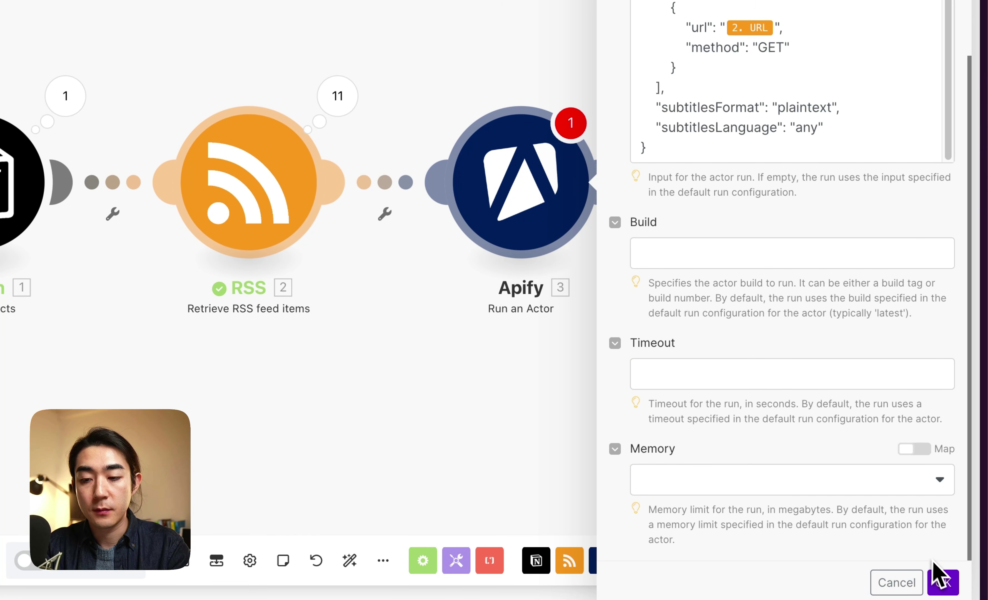
{"action": "left_click", "coordinate": [942, 582]}
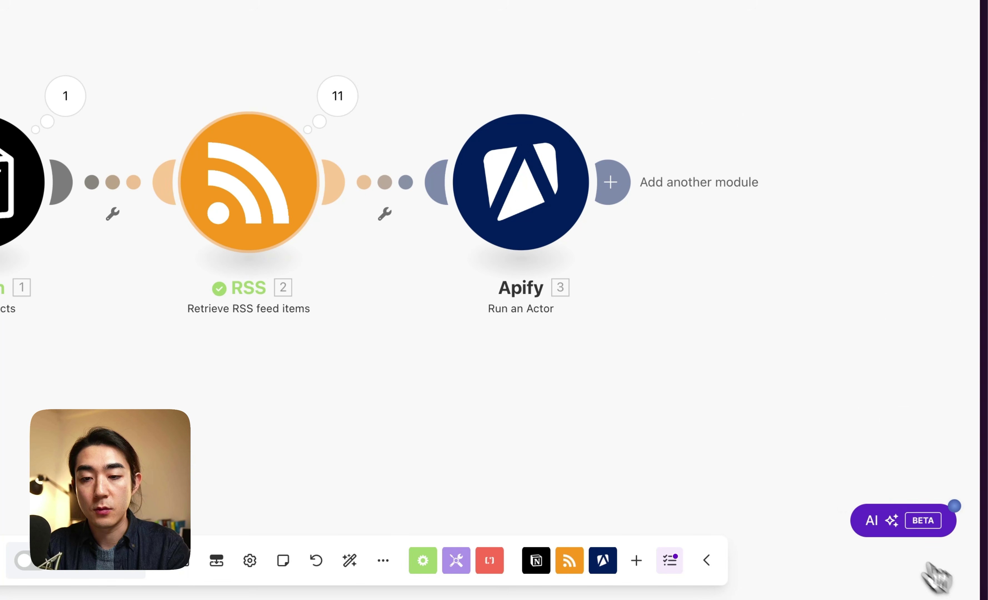
- Add an Apify Get Dataset Items module after Run an Actor and map its Dataset ID to the actor's defaultDatasetId
{"action": "scroll", "coordinate": [626, 267], "scroll_direction": "down", "scroll_amount": 2}
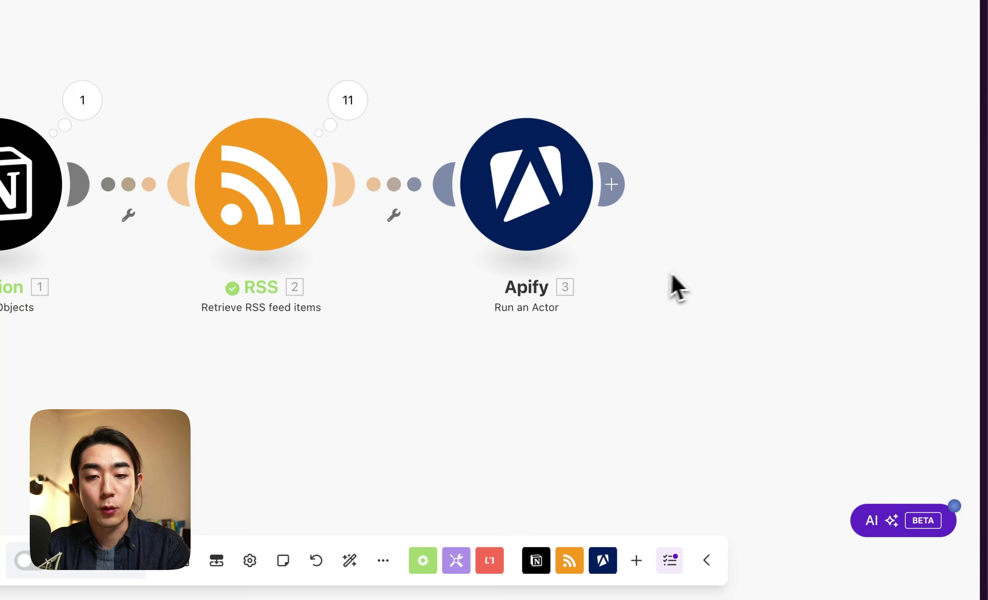
{"action": "scroll", "coordinate": [662, 284], "scroll_direction": "right", "scroll_amount": 3}
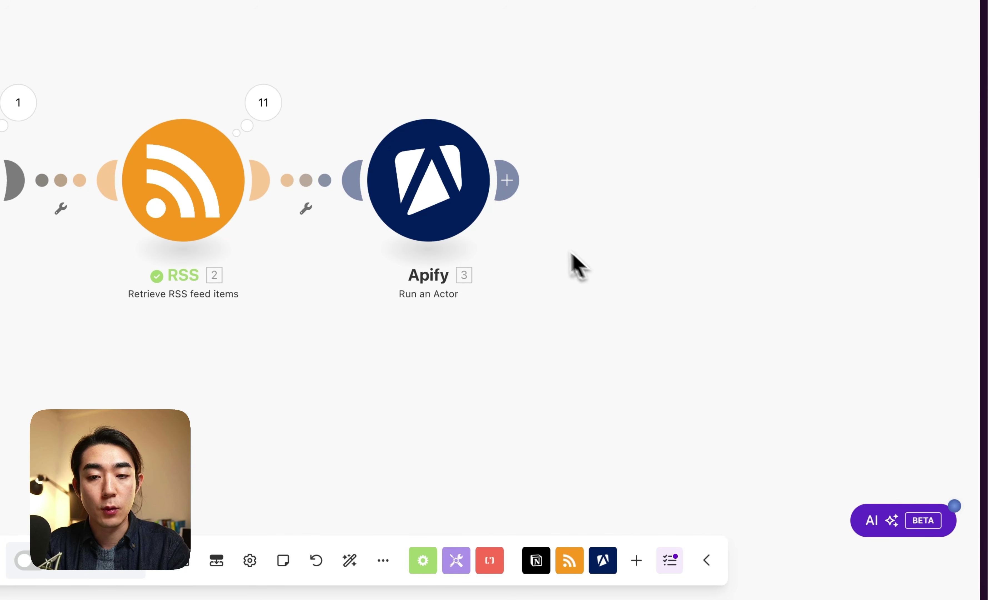
{"action": "left_click", "coordinate": [506, 181]}
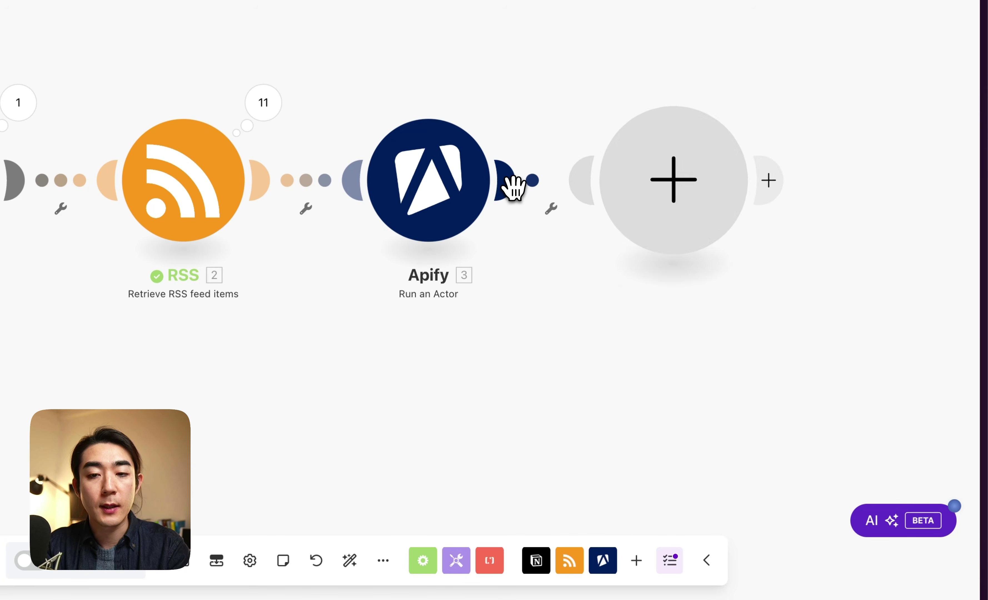
{"action": "left_click", "coordinate": [428, 190]}
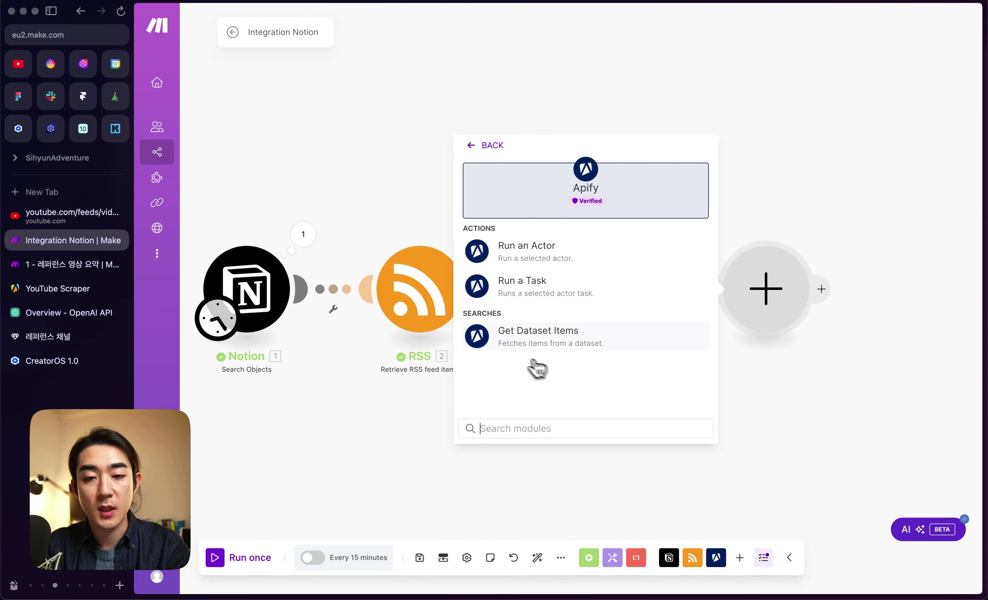
{"action": "left_click", "coordinate": [586, 341]}
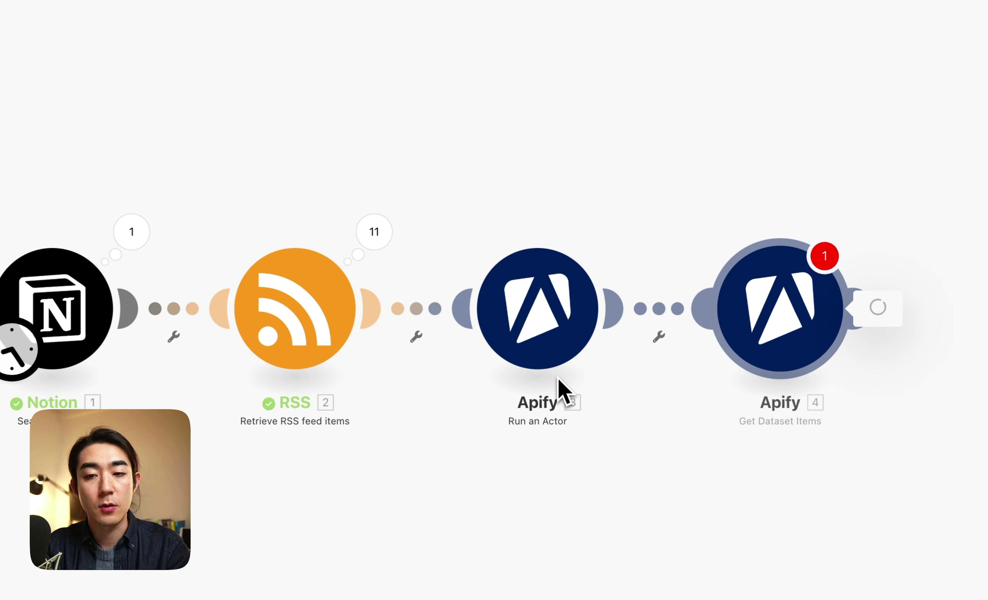
{"action": "left_click", "coordinate": [552, 157]}
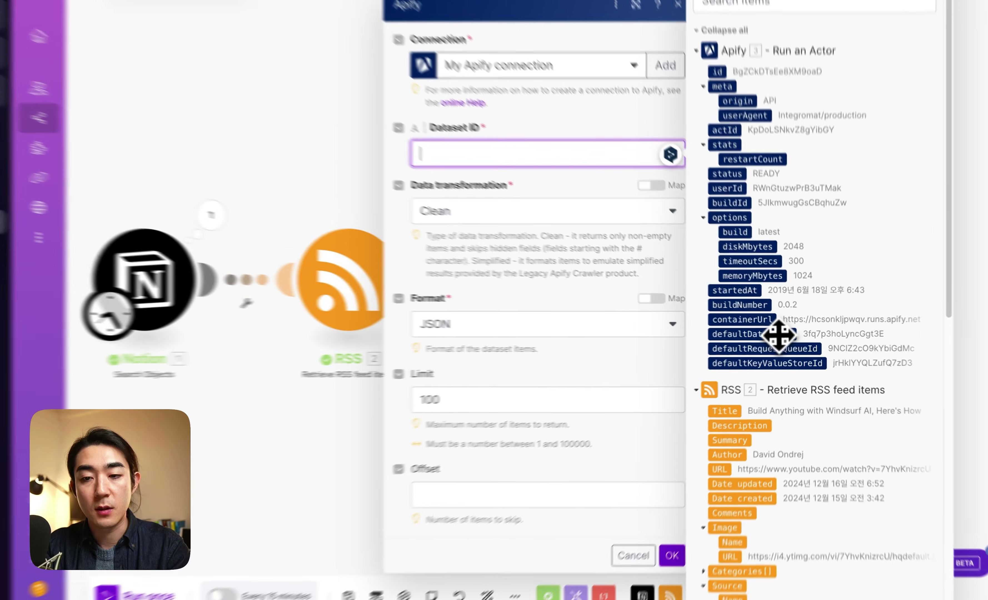
{"action": "left_click", "coordinate": [793, 334]}
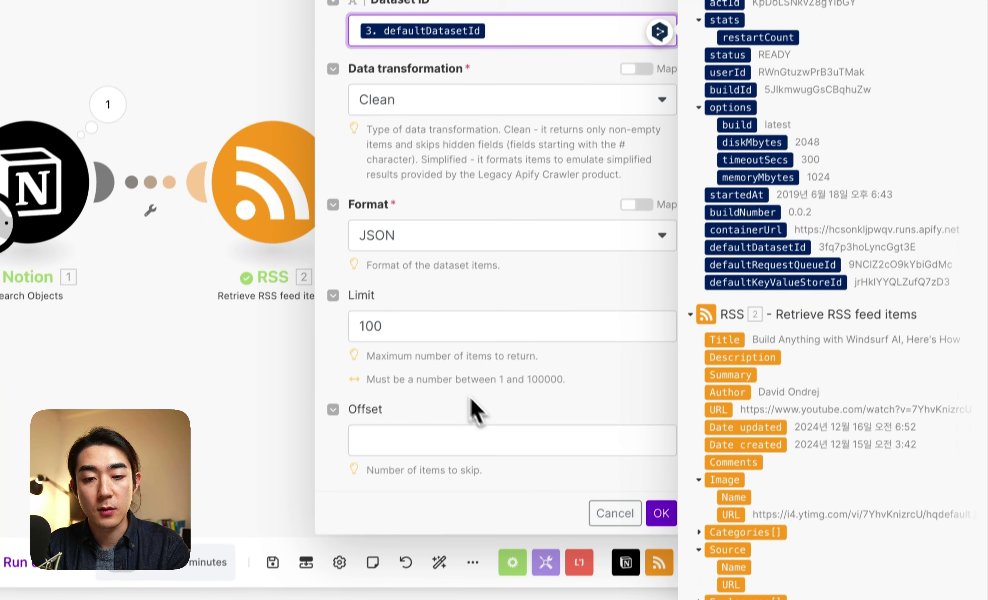
- Save the Get Dataset Items module's settings and run the whole scenario once
{"action": "left_click", "coordinate": [642, 594]}
{"action": "scroll", "coordinate": [675, 432], "scroll_direction": "down", "scroll_amount": 2}
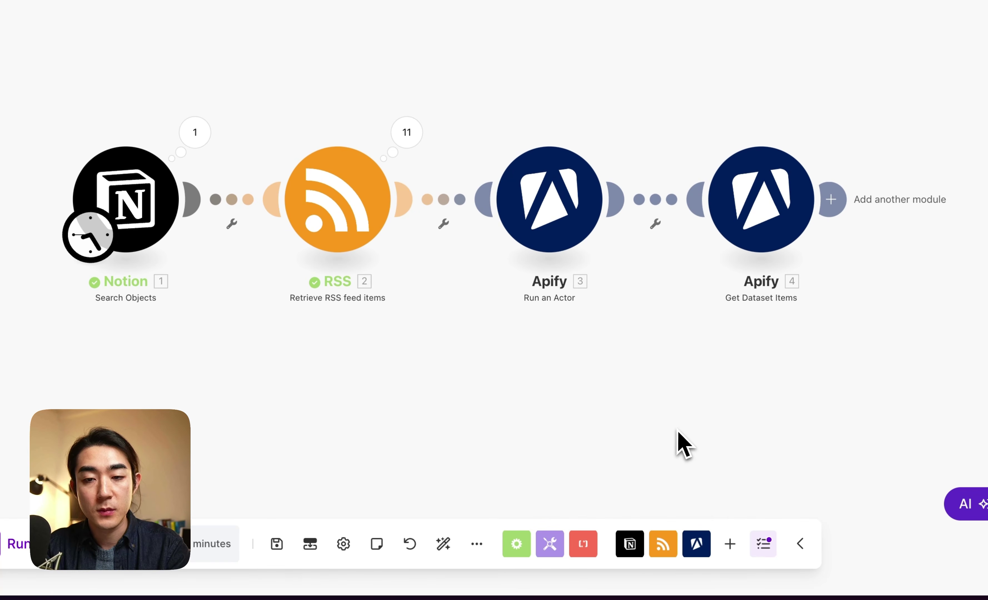
{"action": "scroll", "coordinate": [778, 373], "scroll_direction": "down", "scroll_amount": 2}
{"action": "left_click_drag", "start_coordinate": [802, 372], "coordinate": [734, 304]}
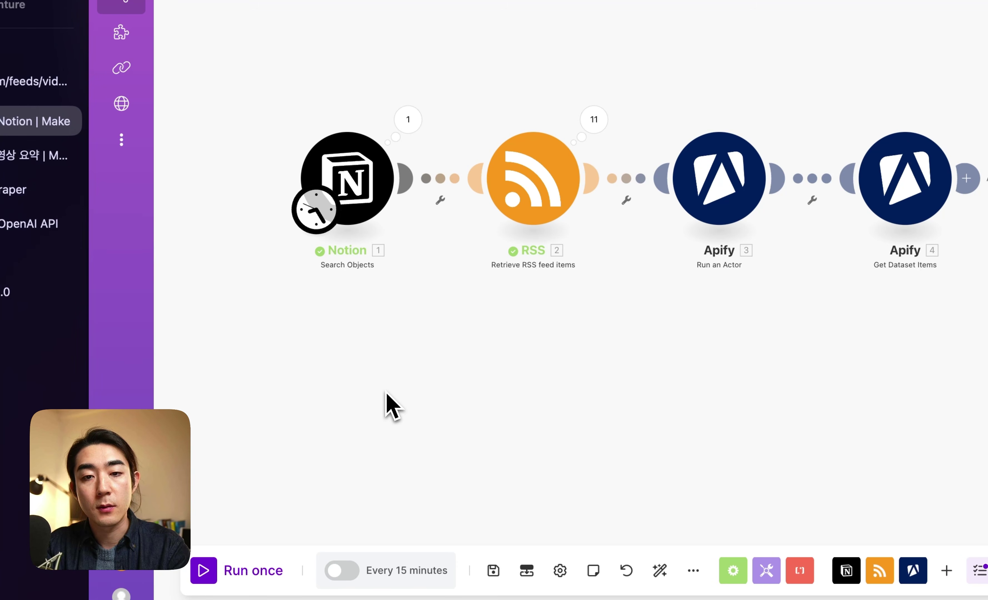
{"action": "left_click", "coordinate": [218, 570]}
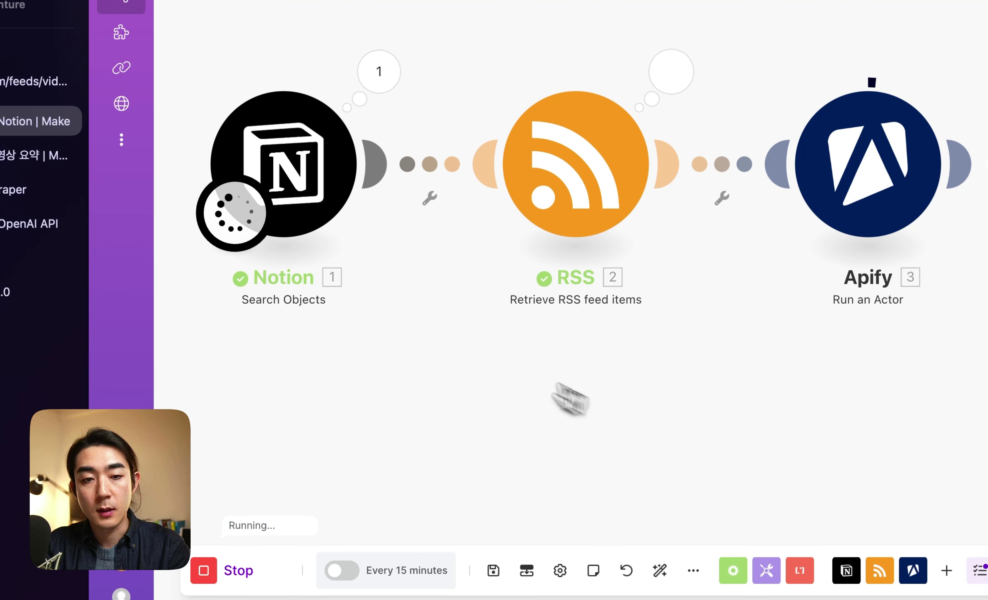
- Examine the Notion module's output bundle, expanding Properties Value down to the tag, channel name (채널명) and URL entries
{"action": "left_click", "coordinate": [382, 85]}
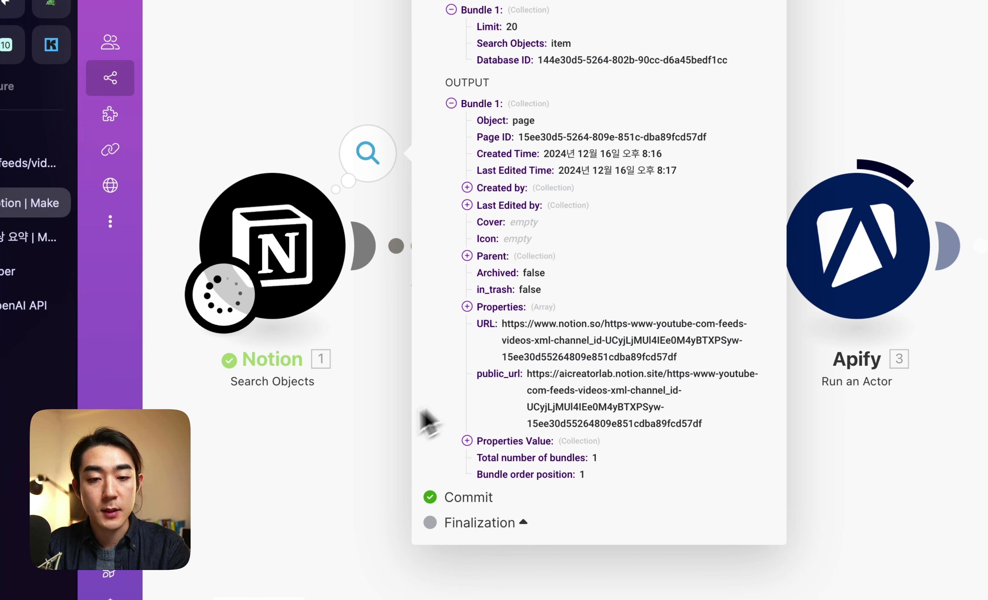
{"action": "left_click", "coordinate": [467, 441]}
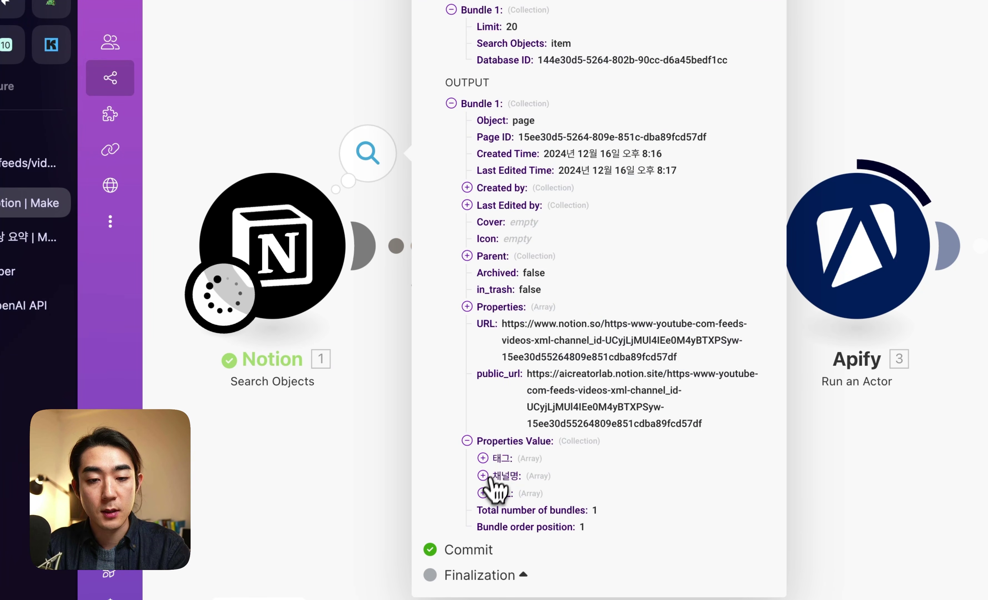
{"action": "left_click", "coordinate": [483, 493]}
{"action": "left_click", "coordinate": [483, 459]}
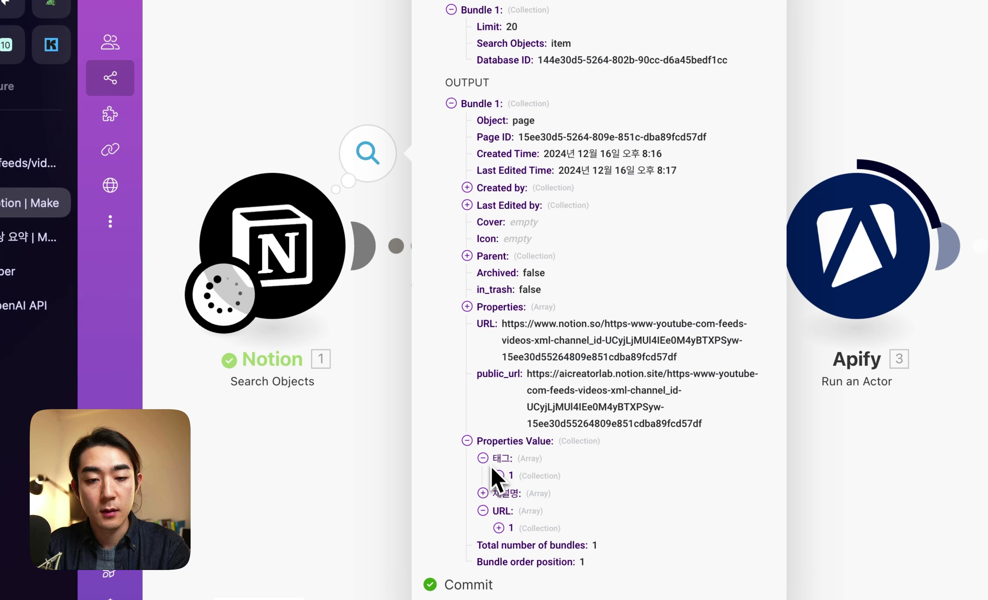
{"action": "left_click", "coordinate": [483, 494]}
{"action": "left_click", "coordinate": [498, 510]}
{"action": "scroll", "coordinate": [526, 511], "scroll_direction": "down", "scroll_amount": 1}
{"action": "scroll", "coordinate": [529, 520], "scroll_direction": "down", "scroll_amount": 1}
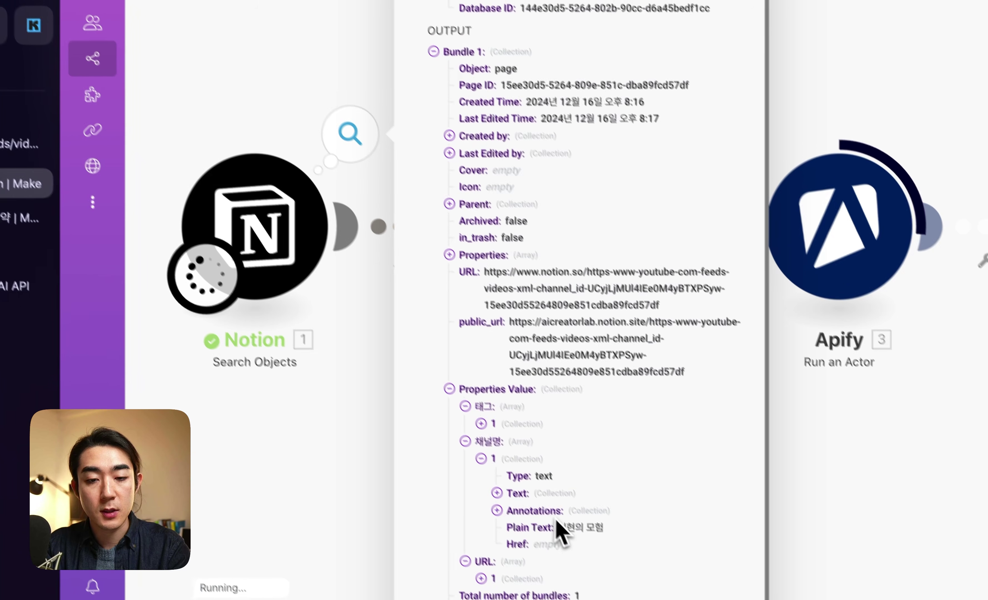
{"action": "left_click", "coordinate": [458, 547]}
{"action": "scroll", "coordinate": [519, 520], "scroll_direction": "down", "scroll_amount": 3}
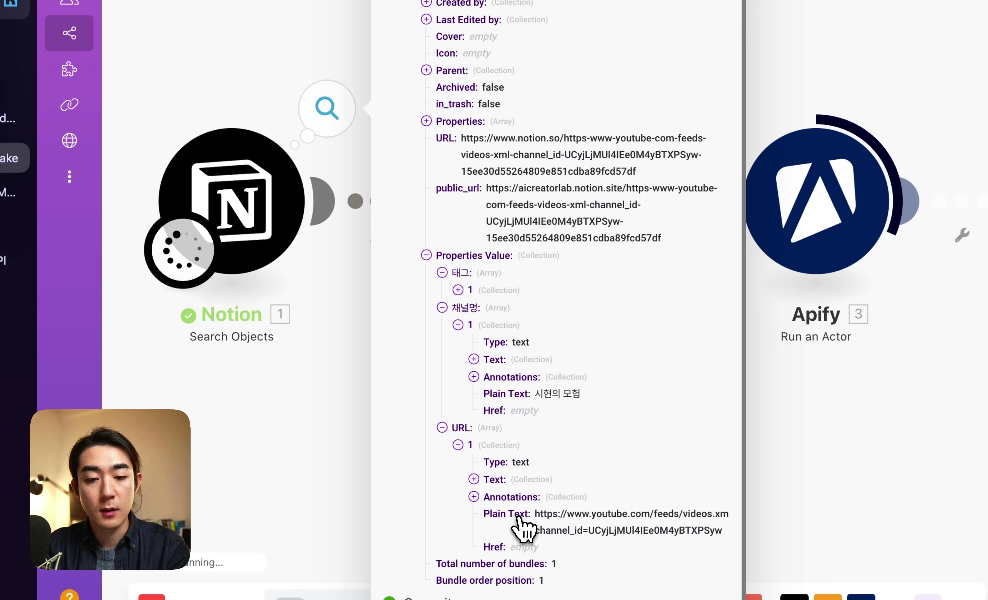
{"action": "left_click", "coordinate": [328, 457]}
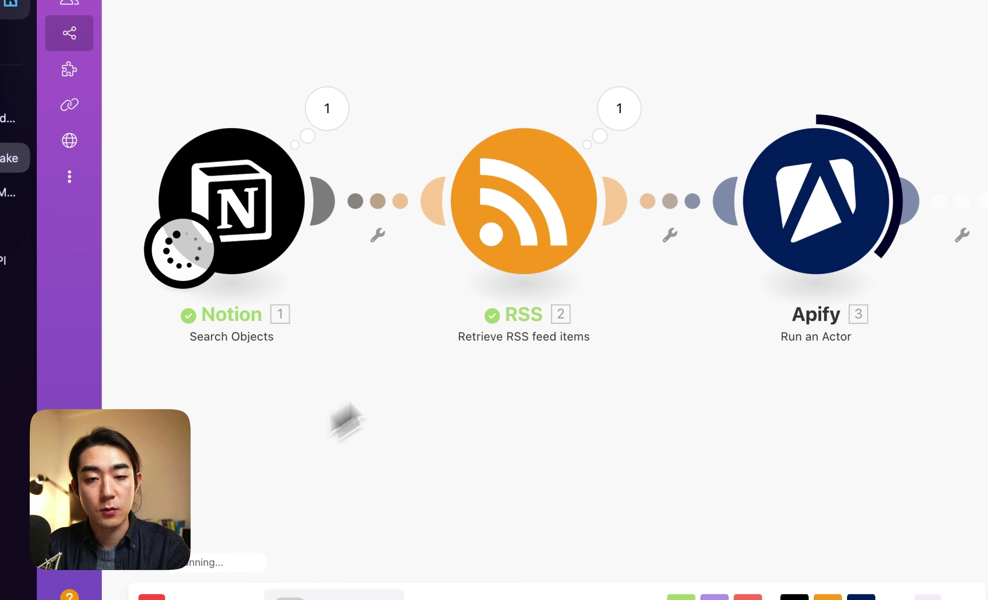
- Check the RSS module's output bundle and read through the plaintext subtitles in the Get Dataset Items output
{"action": "left_click", "coordinate": [619, 108]}
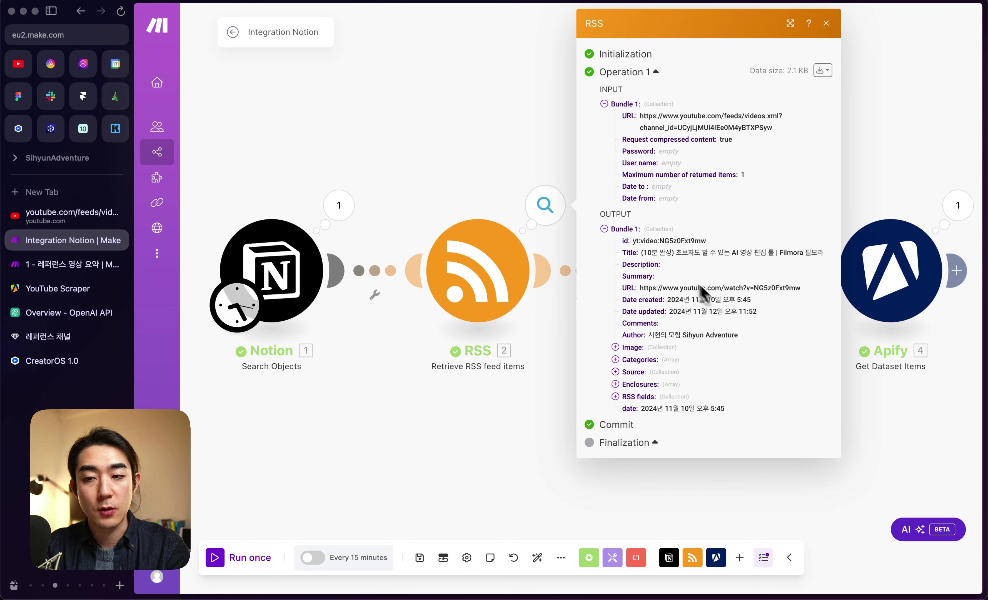
{"action": "left_click", "coordinate": [500, 453]}
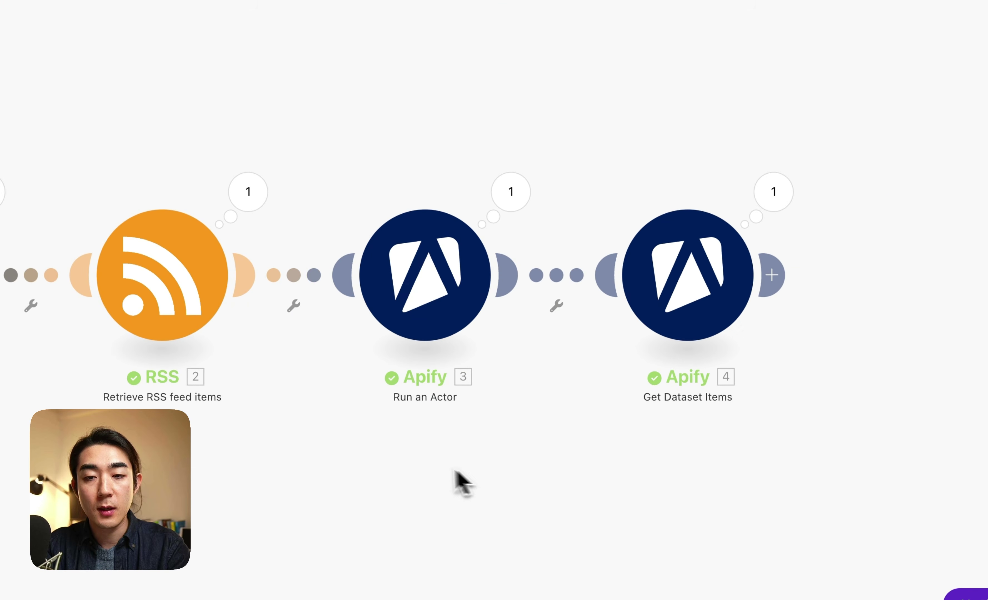
{"action": "left_click", "coordinate": [765, 195]}
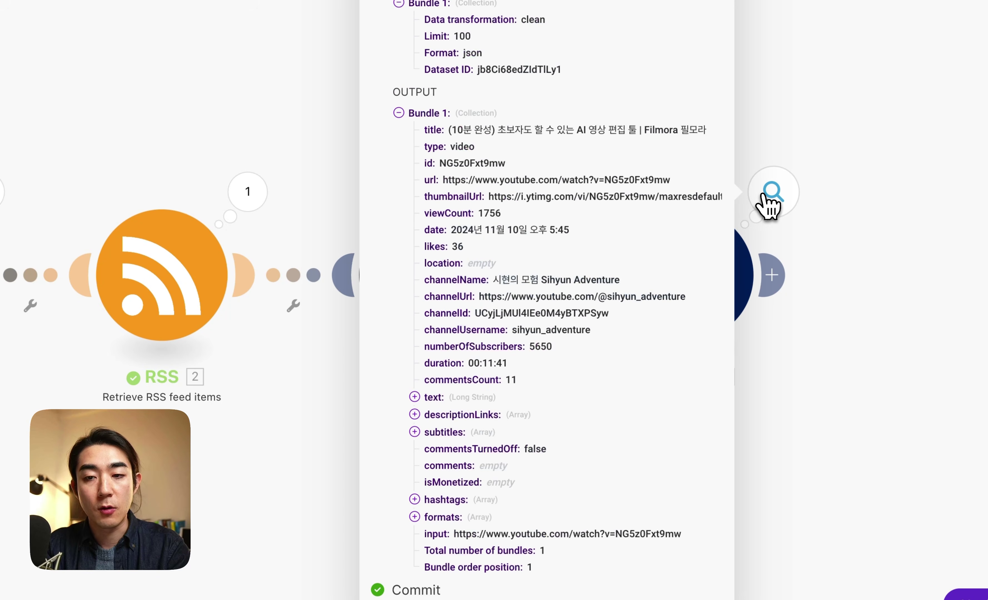
{"action": "left_click", "coordinate": [415, 433]}
{"action": "left_click", "coordinate": [430, 449]}
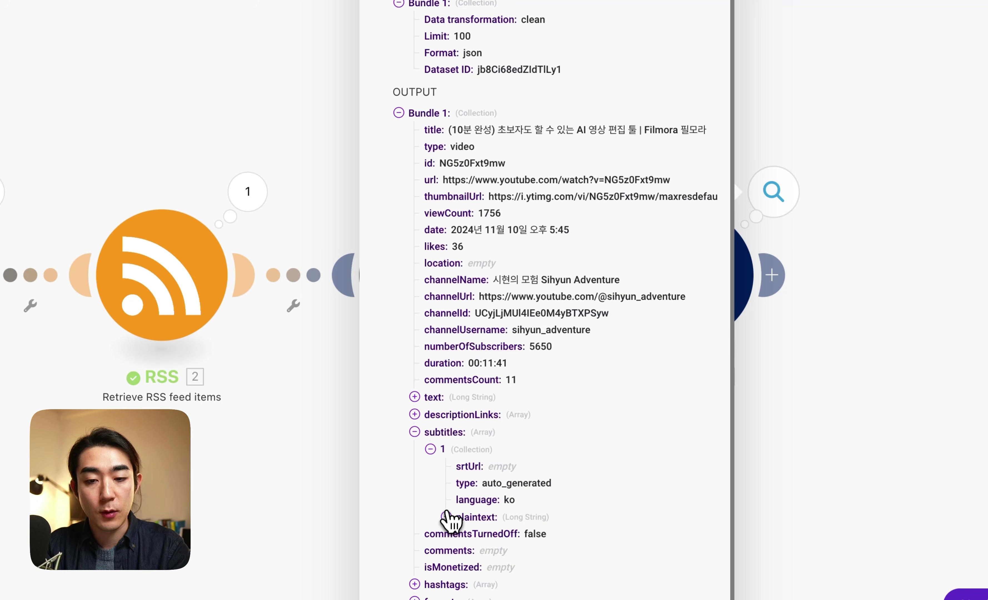
{"action": "left_click", "coordinate": [445, 517]}
{"action": "scroll", "coordinate": [485, 465], "scroll_direction": "down", "scroll_amount": 10}
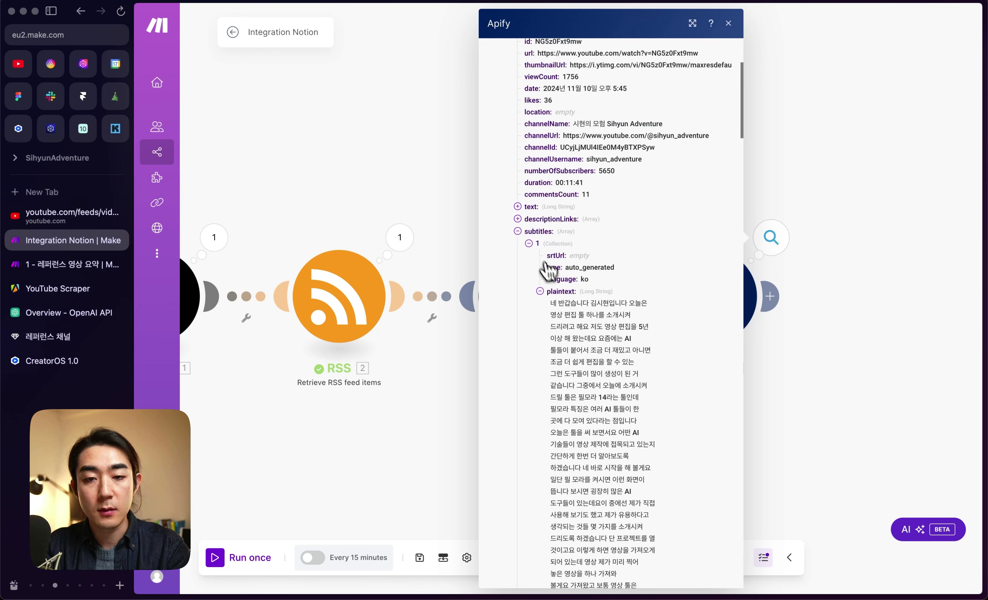
{"action": "scroll", "coordinate": [590, 364], "scroll_direction": "down", "scroll_amount": 20}
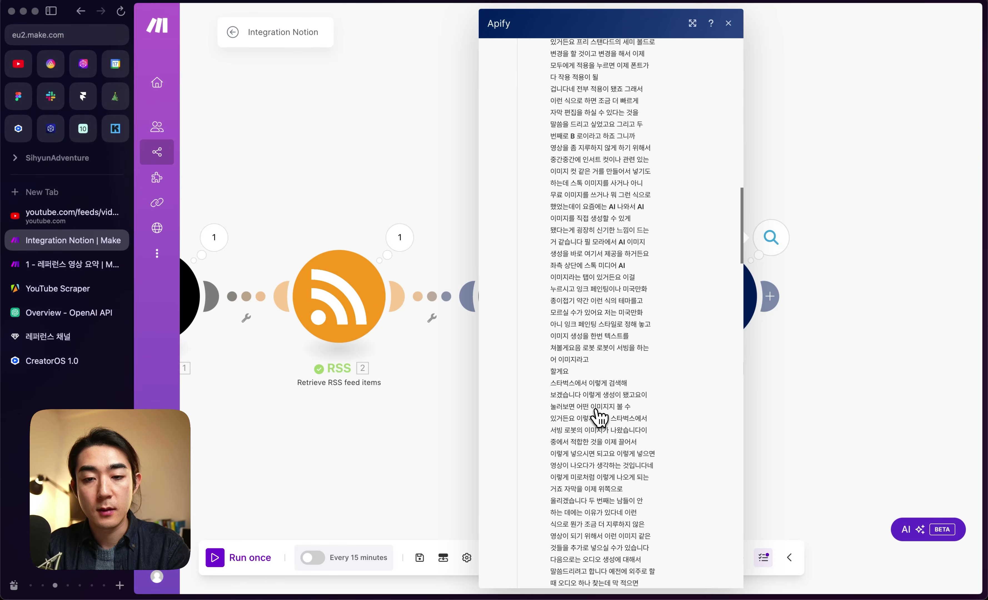
{"action": "scroll", "coordinate": [586, 473], "scroll_direction": "down", "scroll_amount": 5}
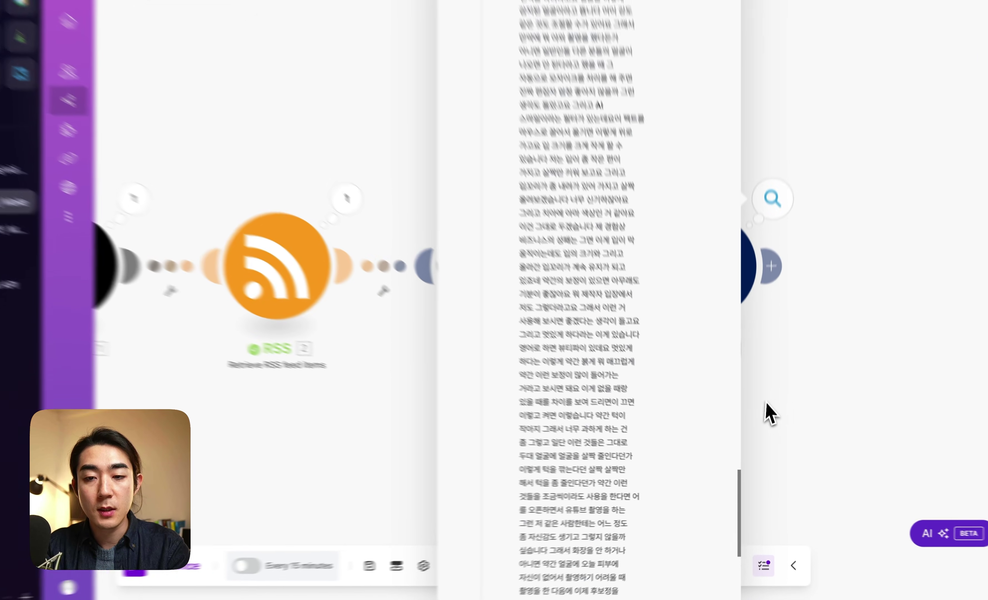
- Close the Apify dataset output and look over the module chain of the finished scenario "1 - 레퍼런스 영상 요약"
{"action": "left_click", "coordinate": [768, 408]}
{"action": "scroll", "coordinate": [770, 380], "scroll_direction": "down", "scroll_amount": 5}
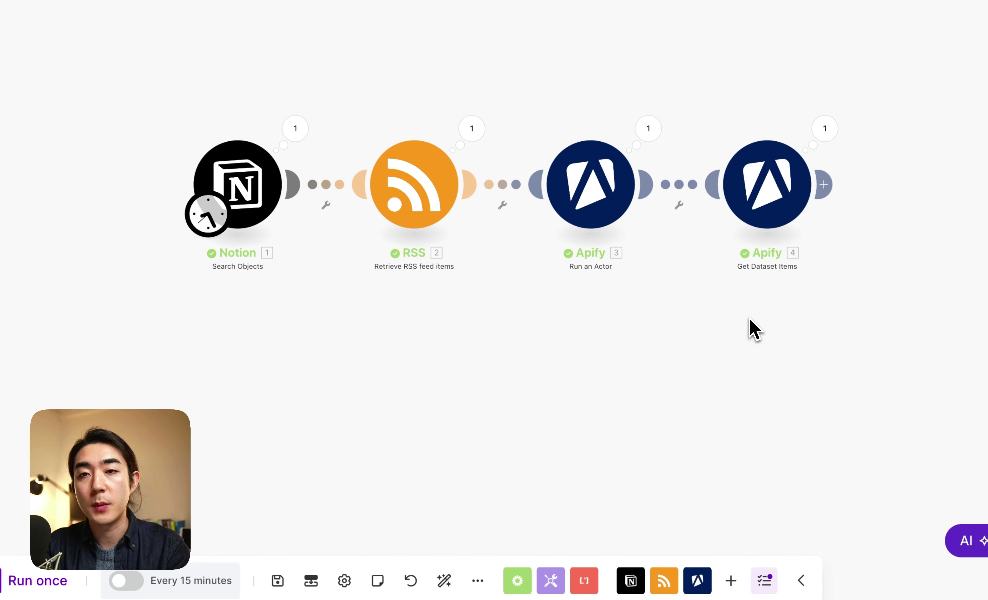
{"action": "left_click_drag", "start_coordinate": [717, 315], "coordinate": [615, 323]}
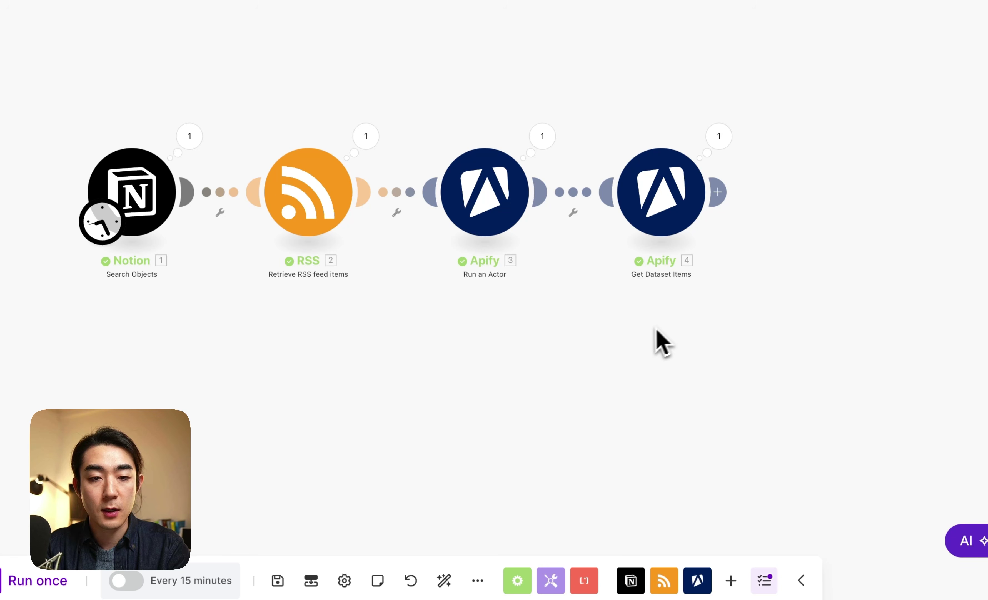
{"action": "left_click", "coordinate": [60, 253]}
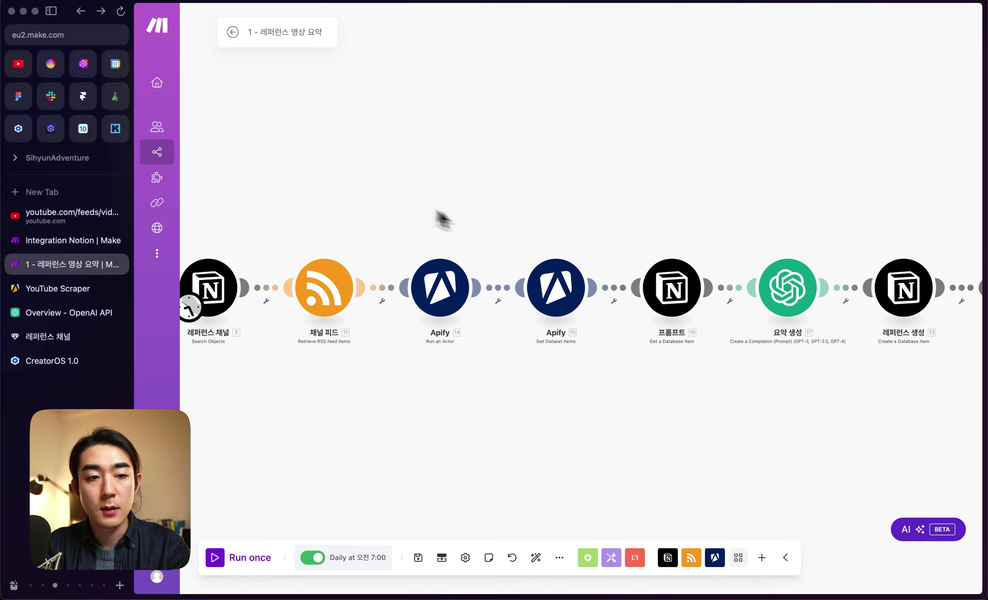
{"action": "left_click", "coordinate": [92, 242]}
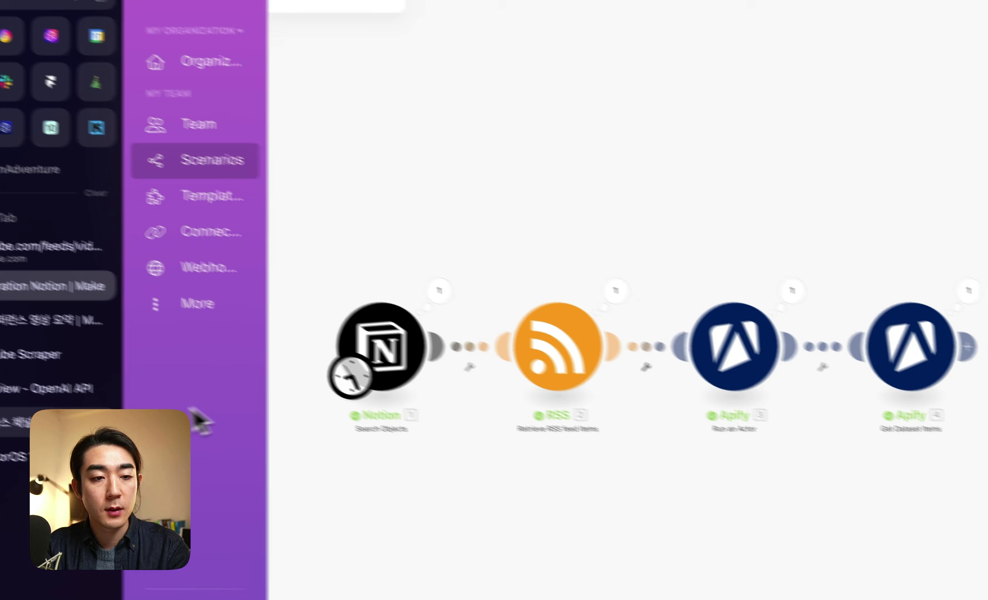
- Switch to Notion and open the 프롬프트 database from the parent 데이터베이스 page
{"action": "left_click", "coordinate": [60, 370]}
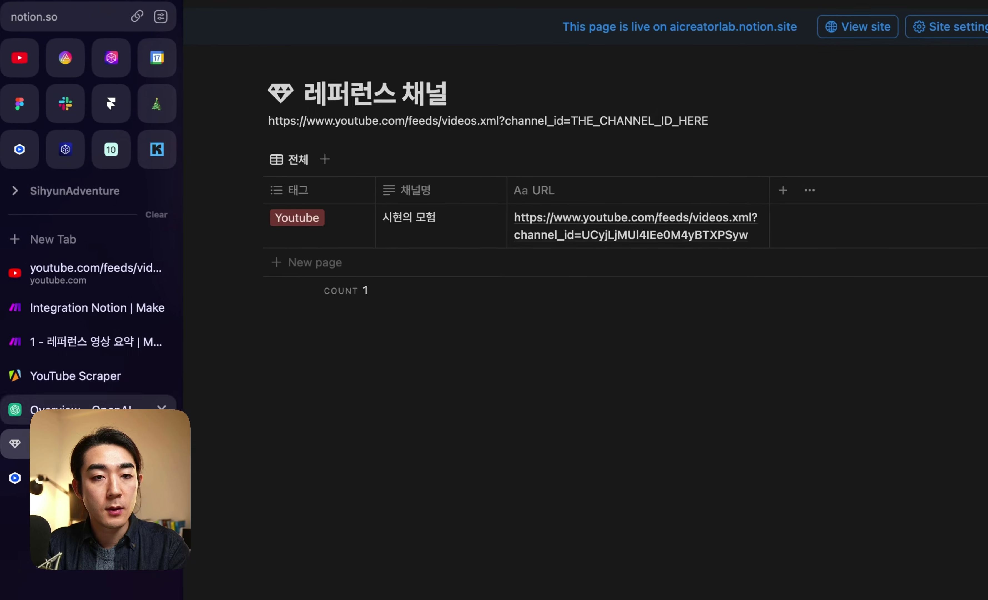
{"action": "left_click", "coordinate": [332, 15]}
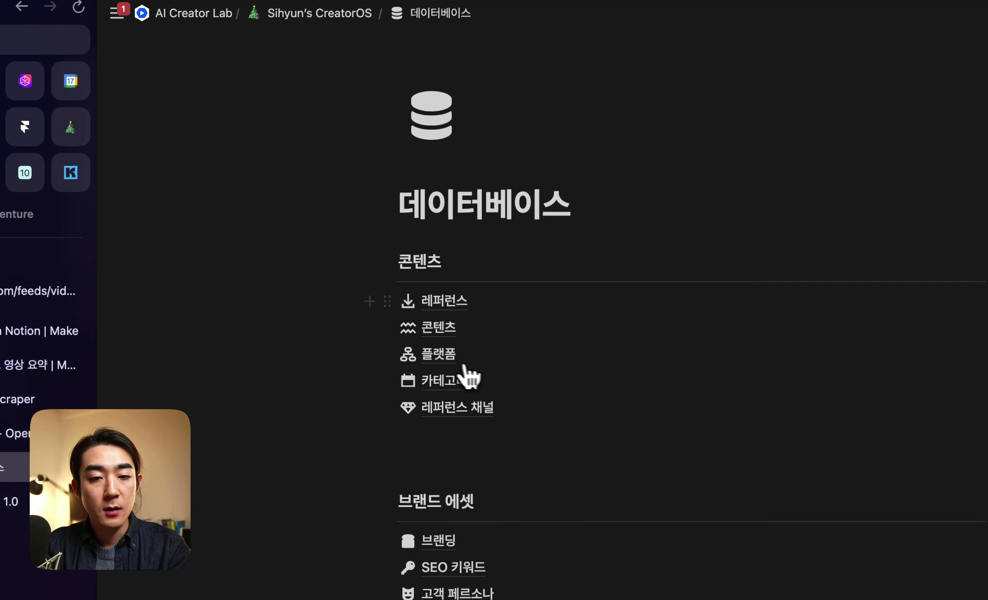
{"action": "scroll", "coordinate": [471, 377], "scroll_direction": "down", "scroll_amount": 10}
{"action": "left_click", "coordinate": [459, 582]}
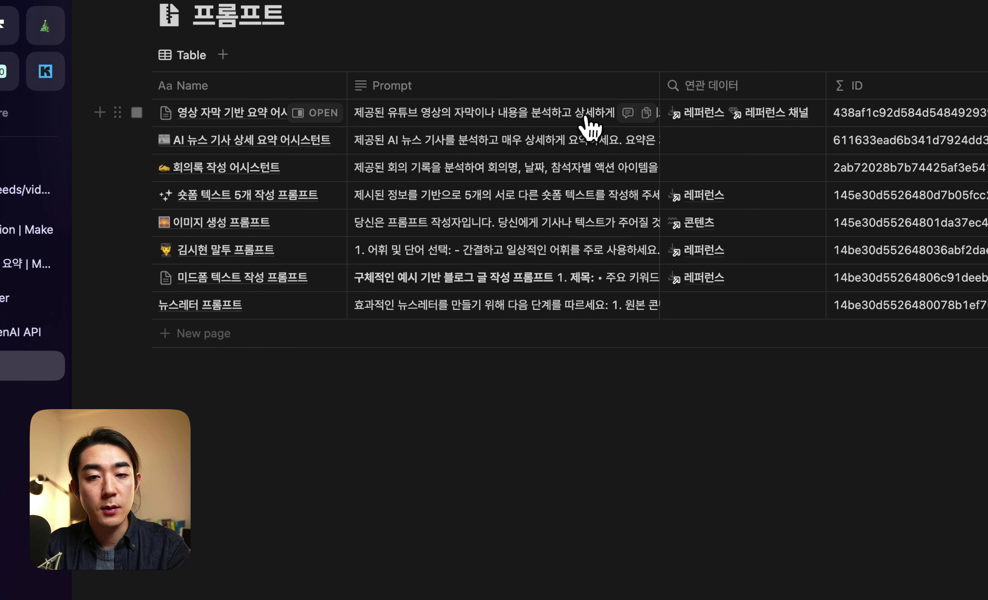
- Examine the full Prompt text of the 영상 자막 기반 요약 어시스턴트 entry
{"action": "left_click", "coordinate": [584, 117]}
{"action": "scroll", "coordinate": [519, 246], "scroll_direction": "down", "scroll_amount": 10}
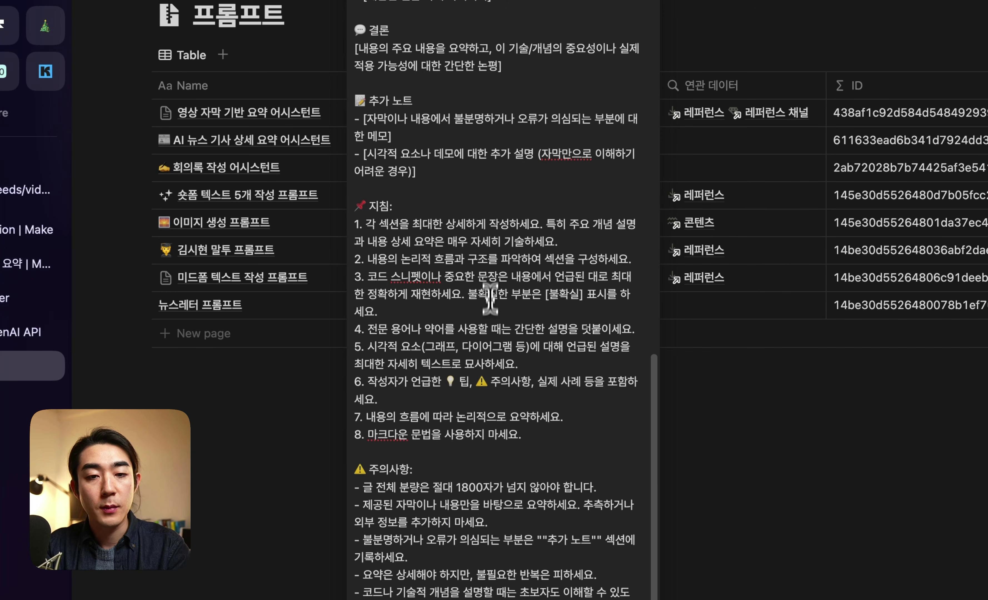
{"action": "scroll", "coordinate": [489, 246], "scroll_direction": "up", "scroll_amount": 10}
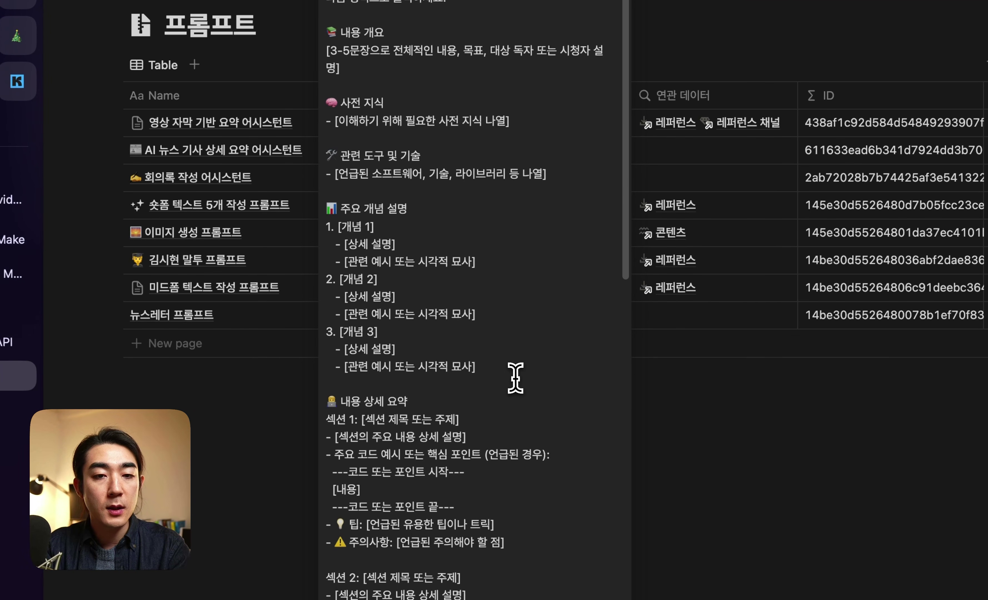
{"action": "key", "text": "Escape"}
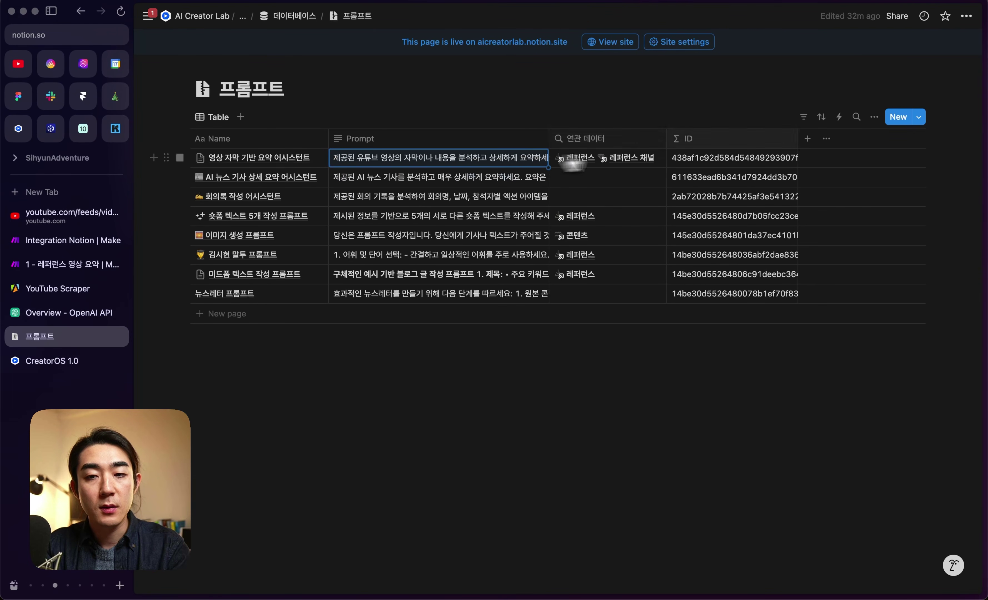
- Copy the ID formula value of the 영상 자막 기반 요약 어시스턴트 entry
{"action": "left_click", "coordinate": [699, 158]}
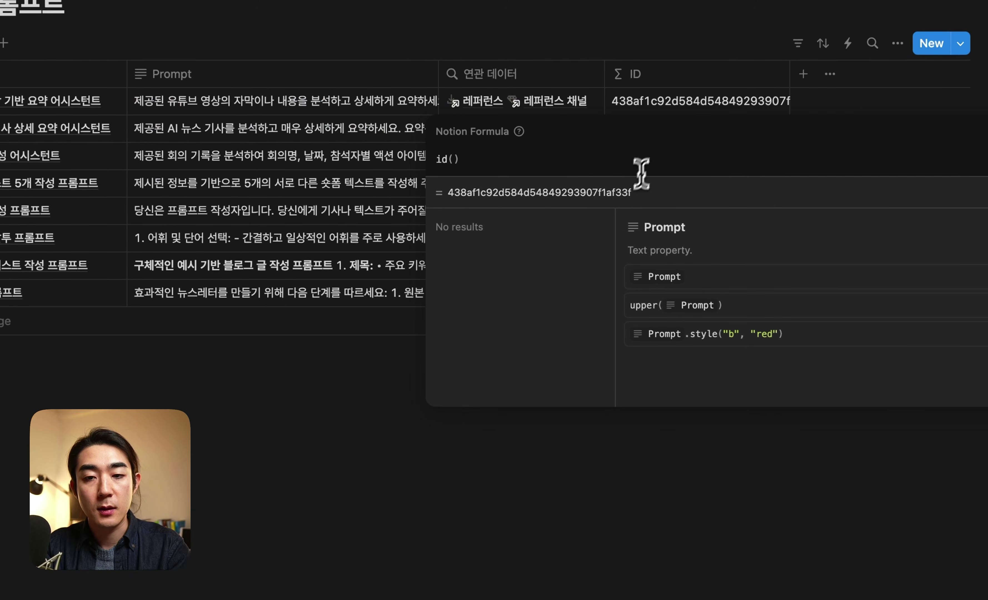
{"action": "double_click", "coordinate": [552, 194]}
{"action": "key", "text": "ctrl+c"}
{"action": "key", "text": "Escape"}
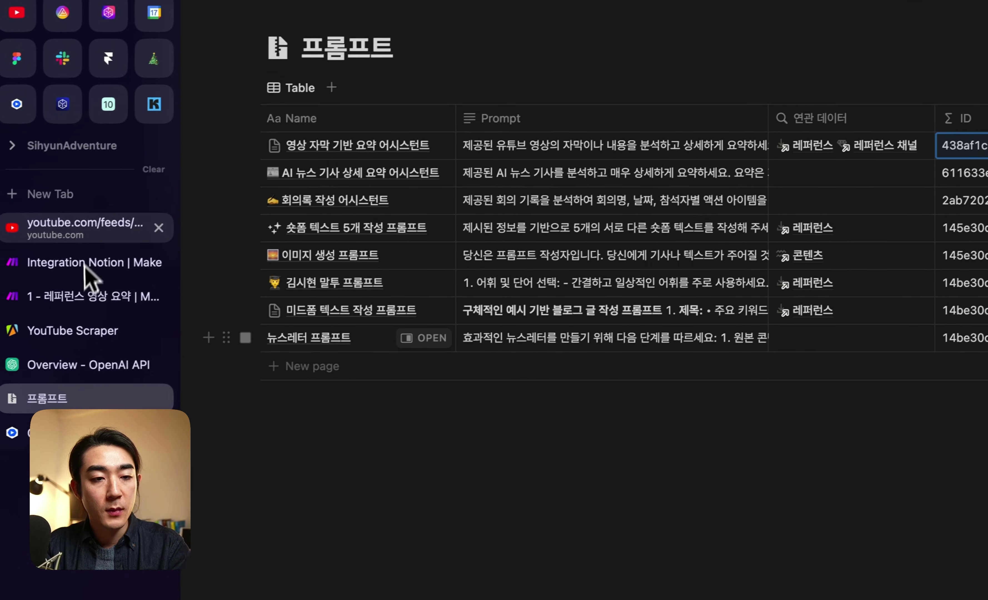
- Add a Notion "Get a Database Item" module after Apify Get Dataset Items in the Integration Notion scenario in Make
{"action": "left_click", "coordinate": [24, 318]}
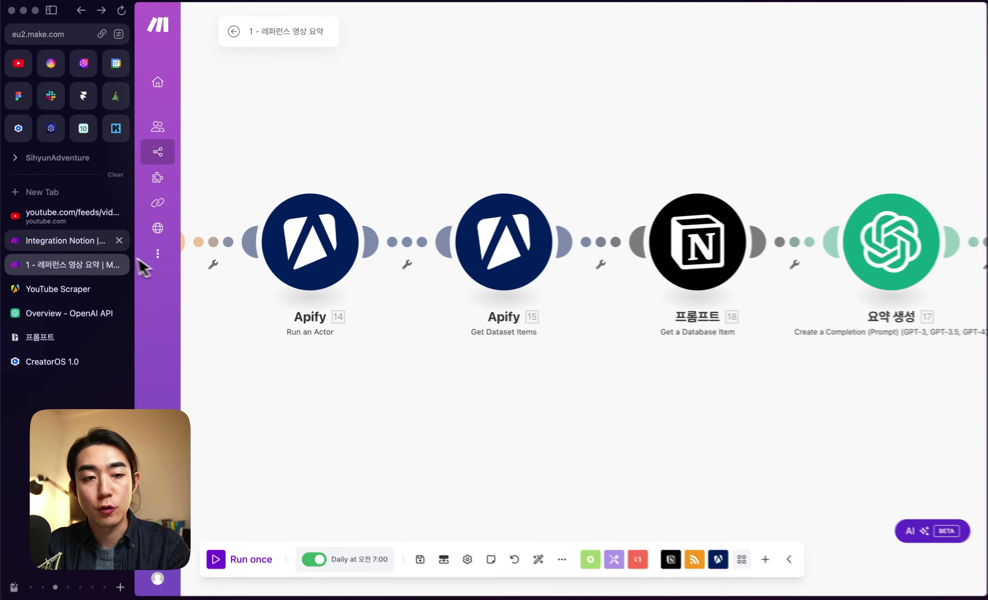
{"action": "left_click", "coordinate": [82, 241]}
{"action": "left_click", "coordinate": [707, 291]}
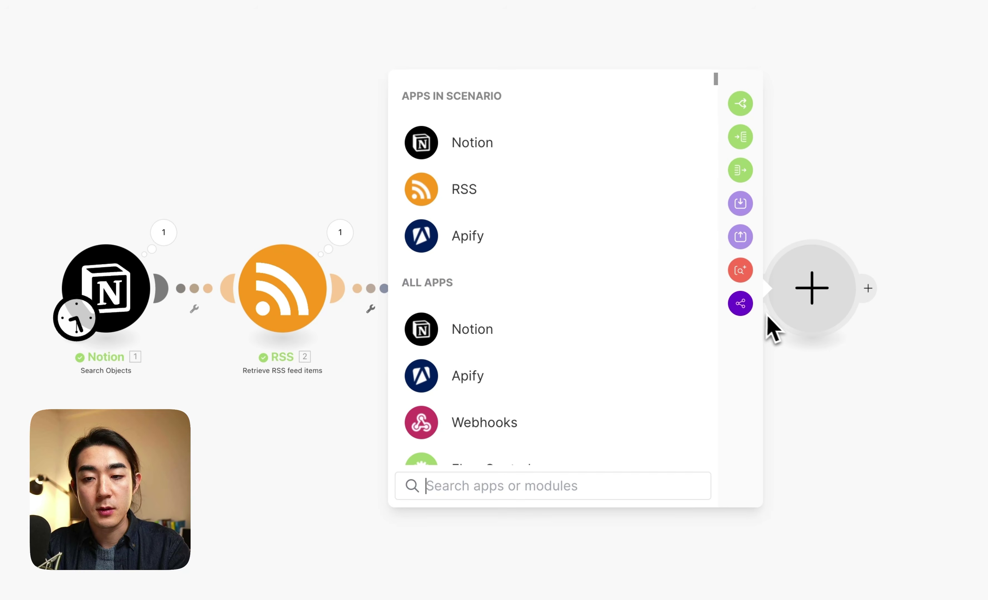
{"action": "left_click", "coordinate": [476, 160]}
{"action": "type", "text": "get ag"}
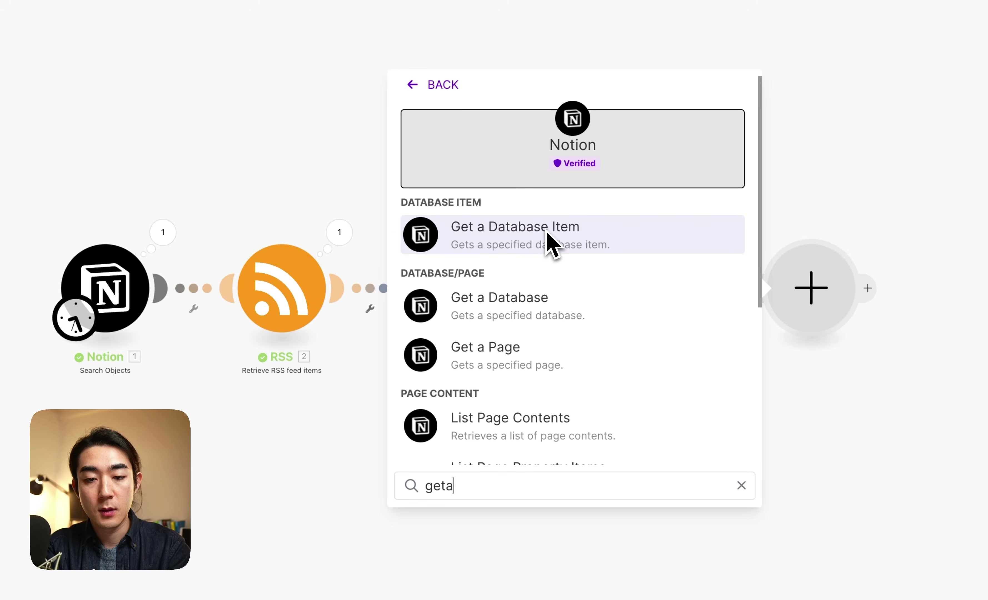
{"action": "key", "text": "BackSpace"}
{"action": "key", "text": "BackSpace"}
{"action": "type", "text": "date"}
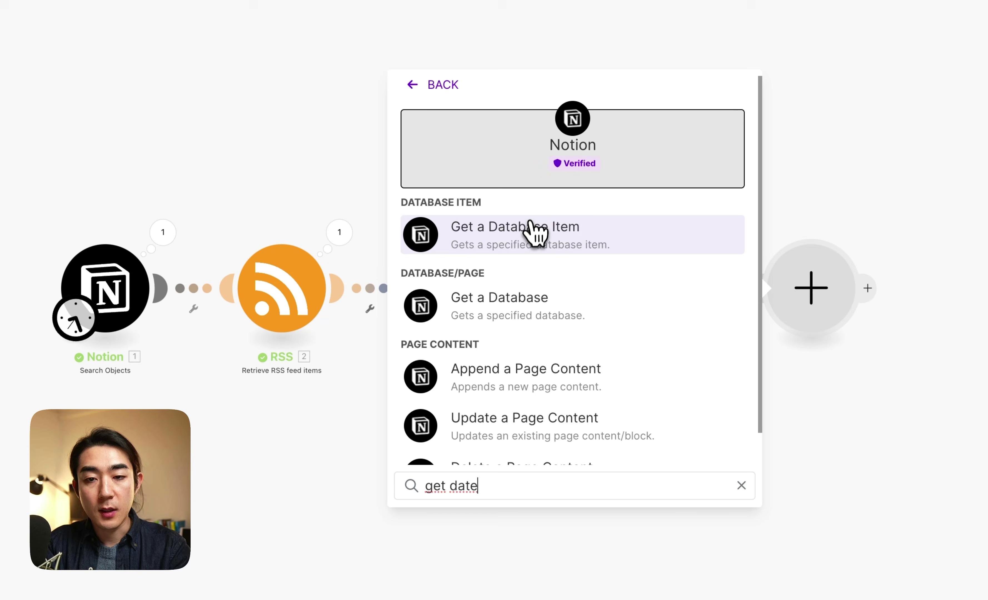
{"action": "left_click", "coordinate": [533, 232]}
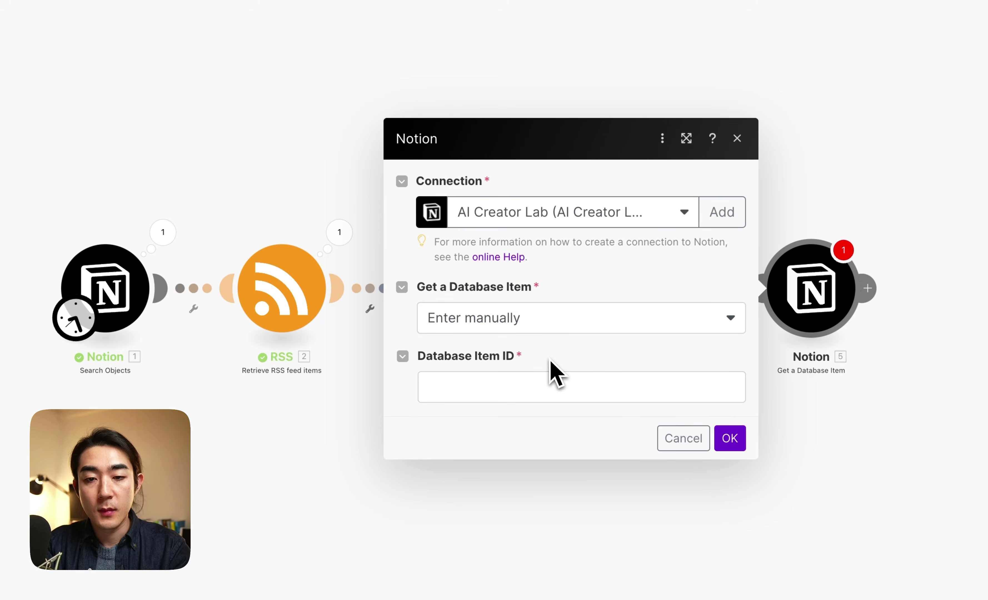
{"action": "left_click", "coordinate": [523, 388]}
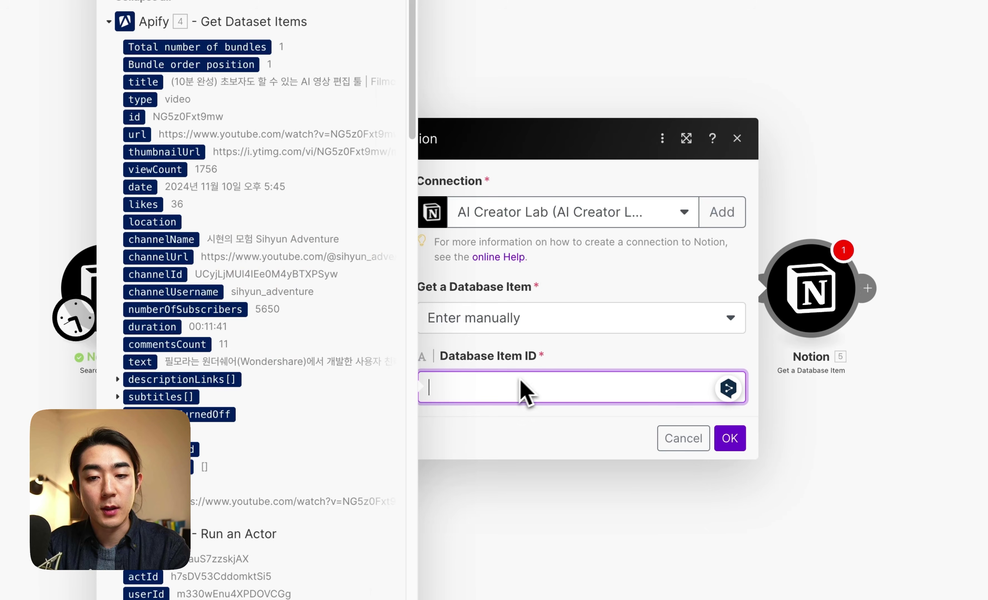
{"action": "key", "text": "ctrl+v"}
{"action": "left_click", "coordinate": [598, 371]}
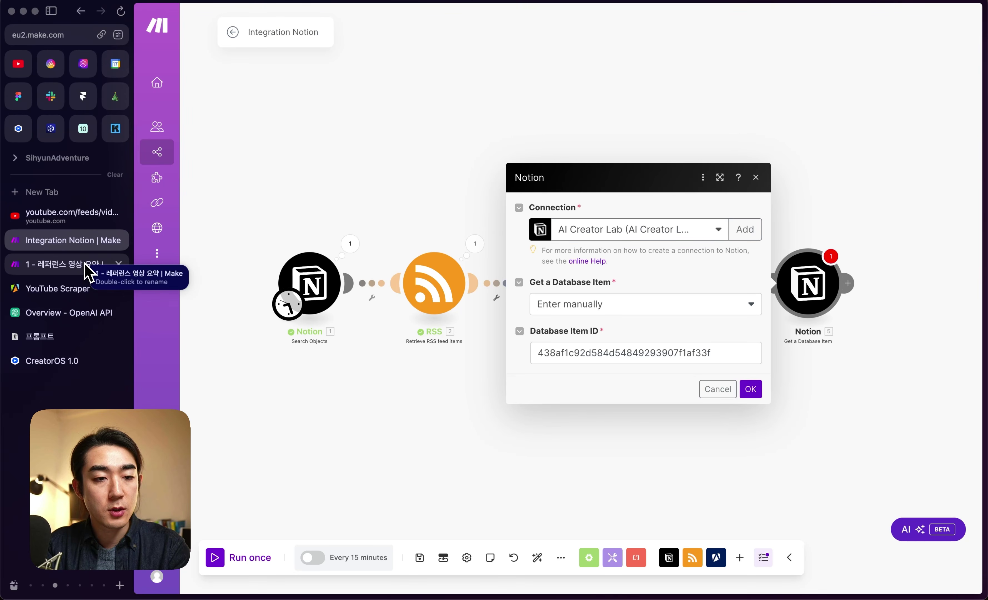
{"action": "left_click", "coordinate": [61, 336]}
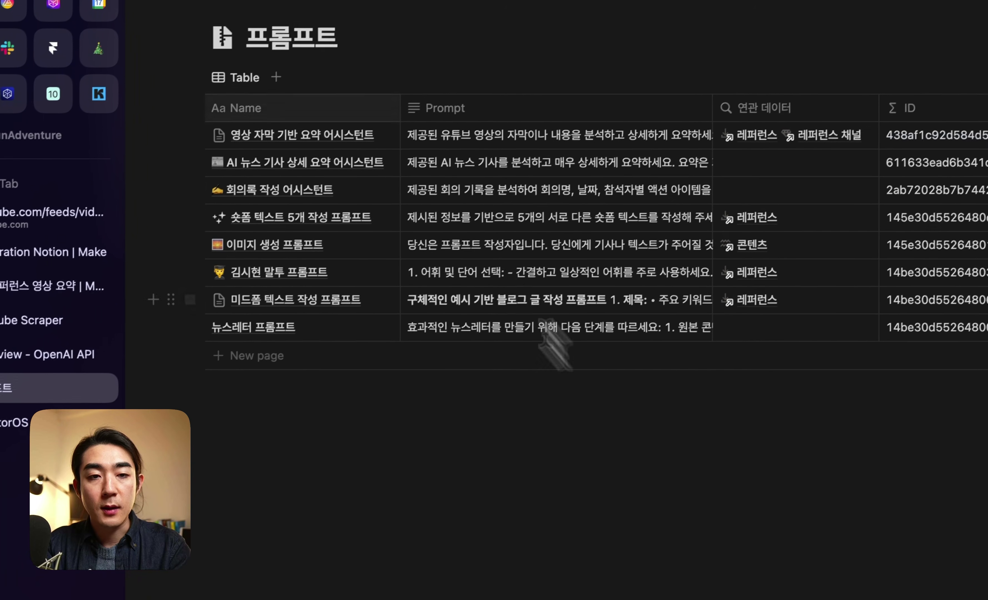
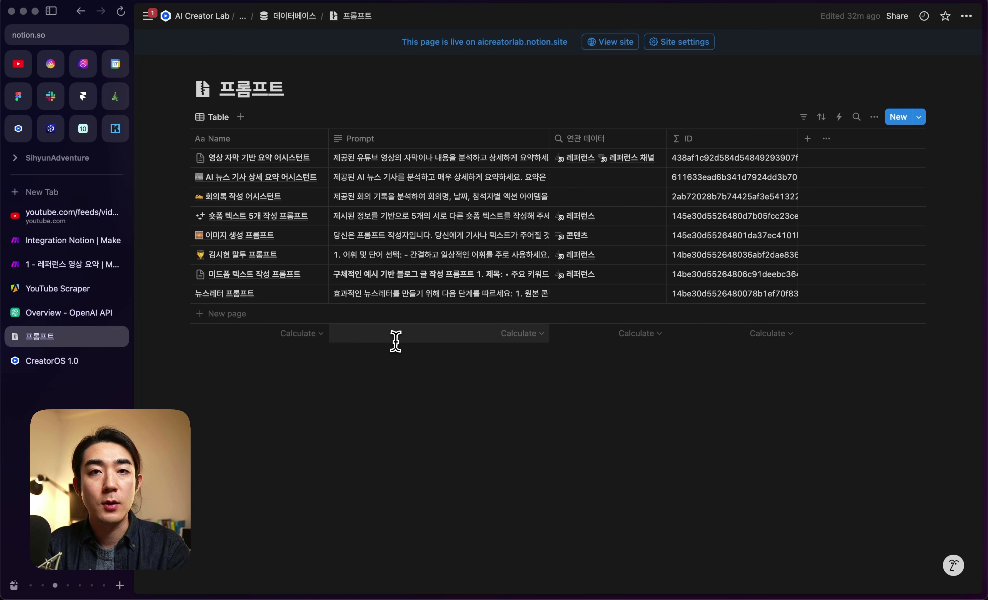
{"action": "left_click", "coordinate": [73, 241]}
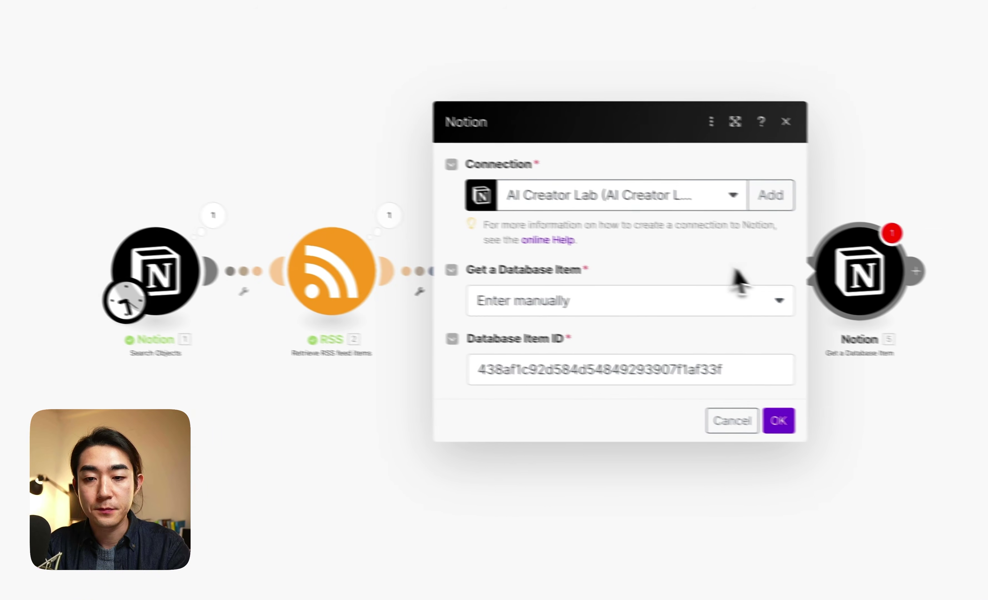
{"action": "left_click", "coordinate": [777, 421]}
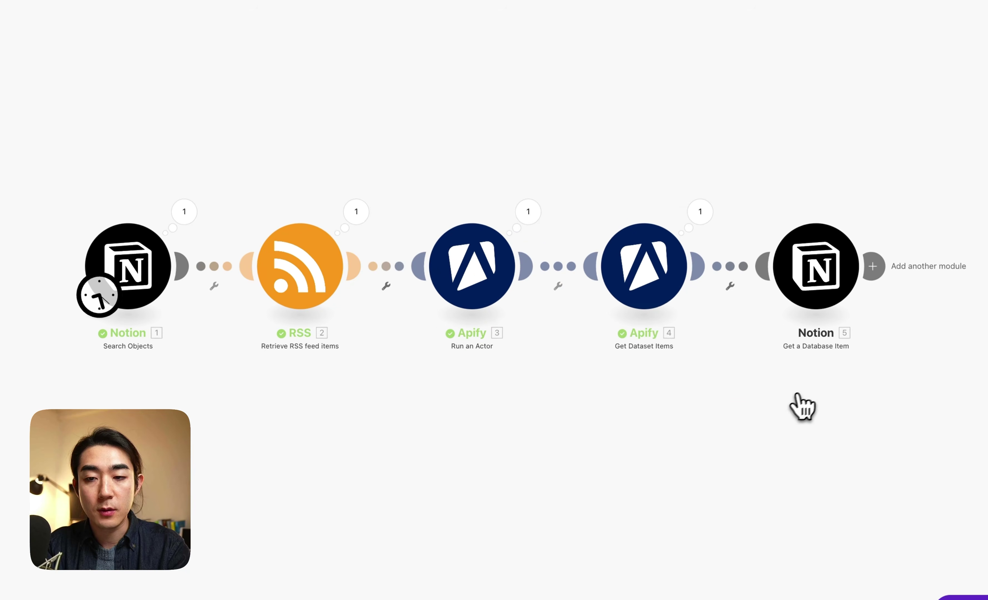
- Run only the Get a Database Item module and expand its output under Properties Value to the Prompt's plain_text
{"action": "right_click", "coordinate": [760, 281]}
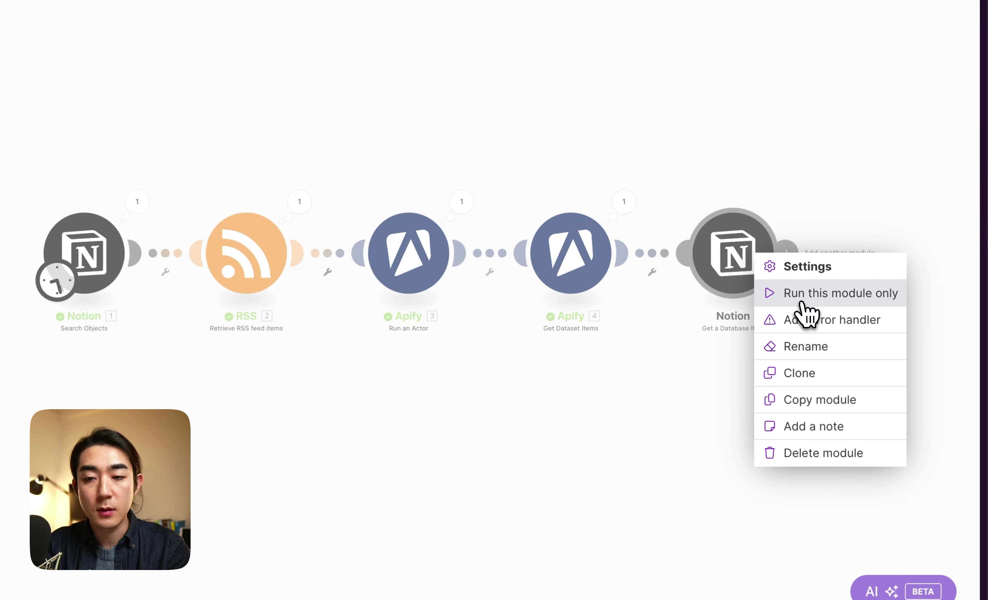
{"action": "left_click", "coordinate": [859, 295]}
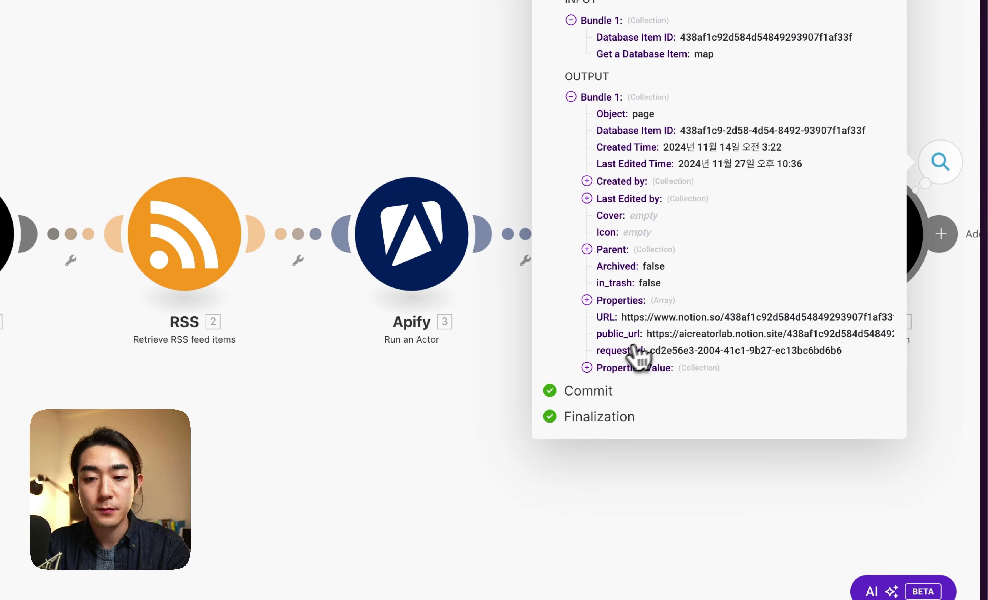
{"action": "left_click", "coordinate": [588, 368]}
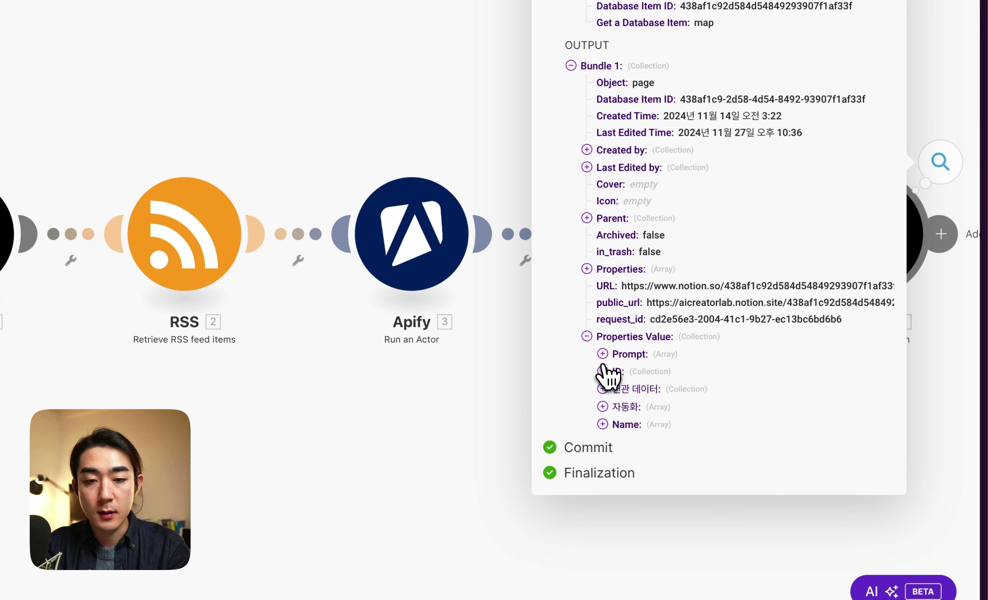
{"action": "left_click", "coordinate": [602, 424]}
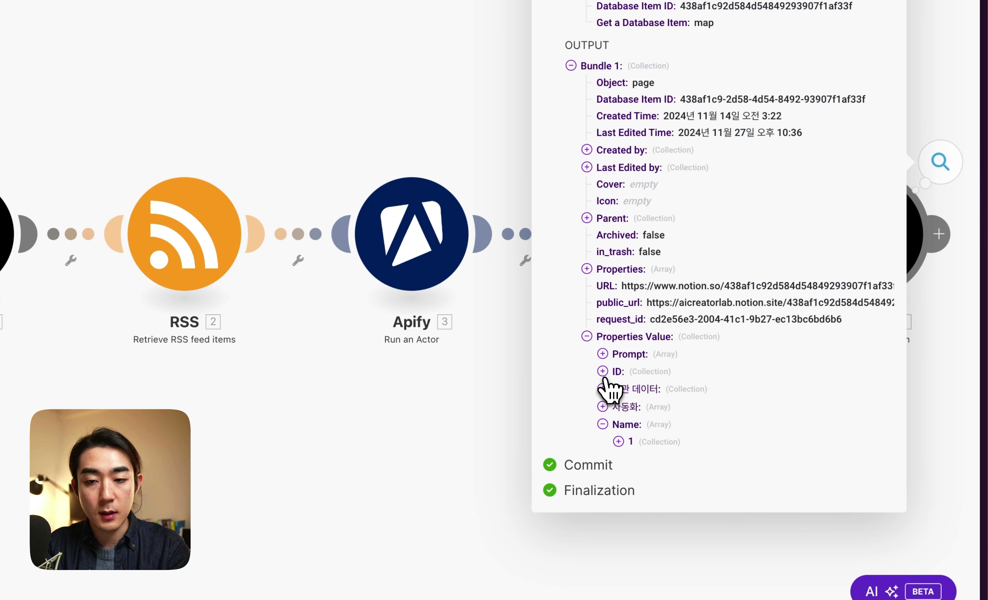
{"action": "left_click", "coordinate": [602, 355]}
{"action": "left_click", "coordinate": [619, 371]}
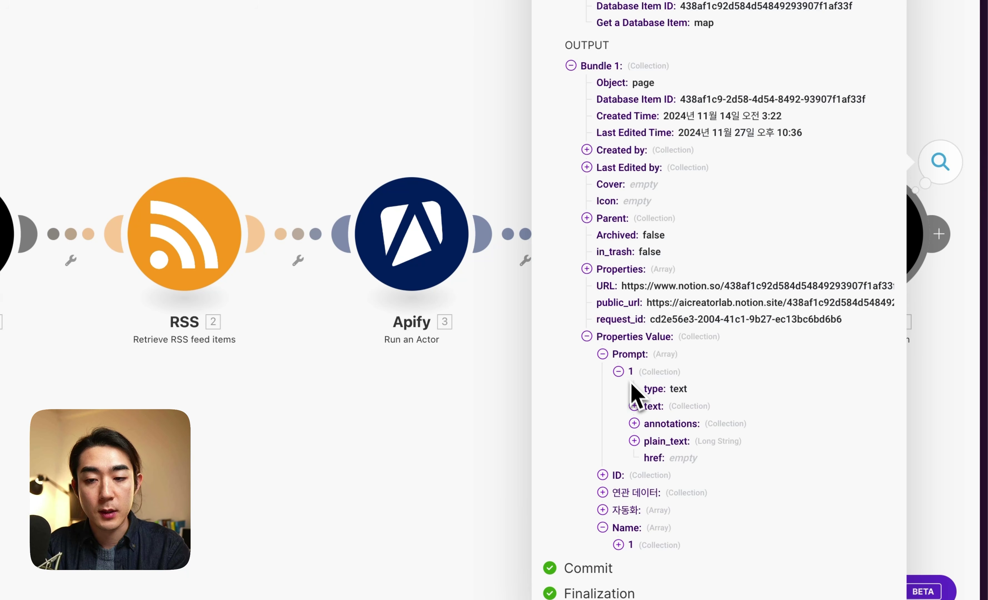
{"action": "left_click", "coordinate": [634, 441]}
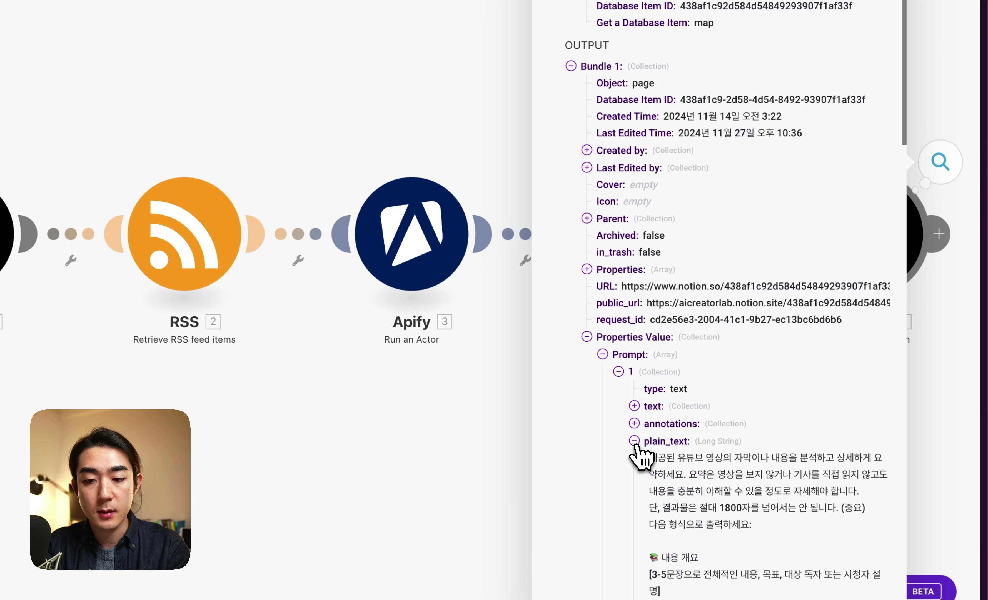
- Examine the summary template in the plain_text output, from the content overview through the detailed sections and guidelines
{"action": "scroll", "coordinate": [705, 468], "scroll_direction": "down", "scroll_amount": 10}
{"action": "scroll", "coordinate": [716, 345], "scroll_direction": "up", "scroll_amount": 10}
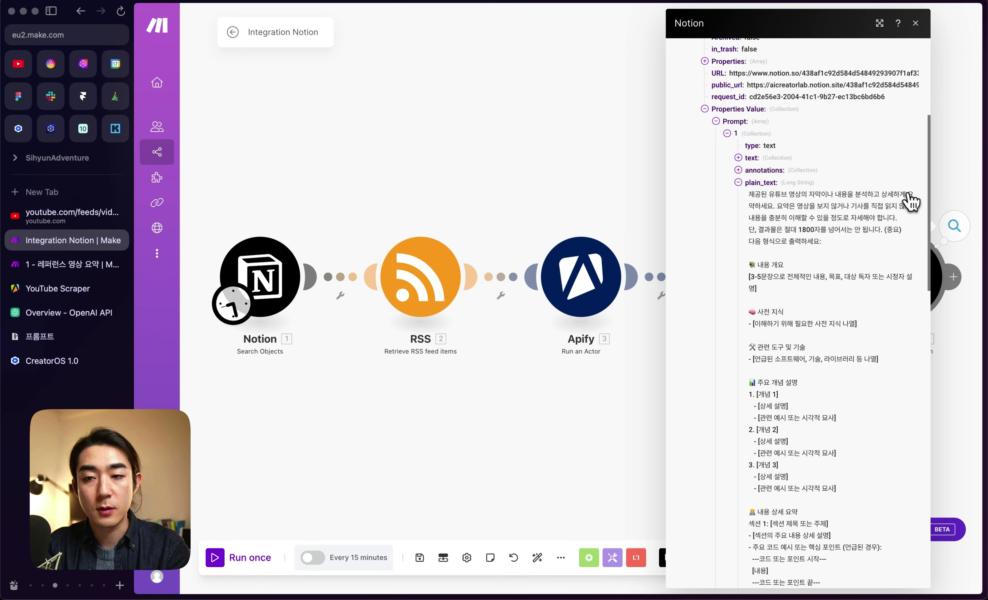
{"action": "scroll", "coordinate": [794, 219], "scroll_direction": "down", "scroll_amount": 2}
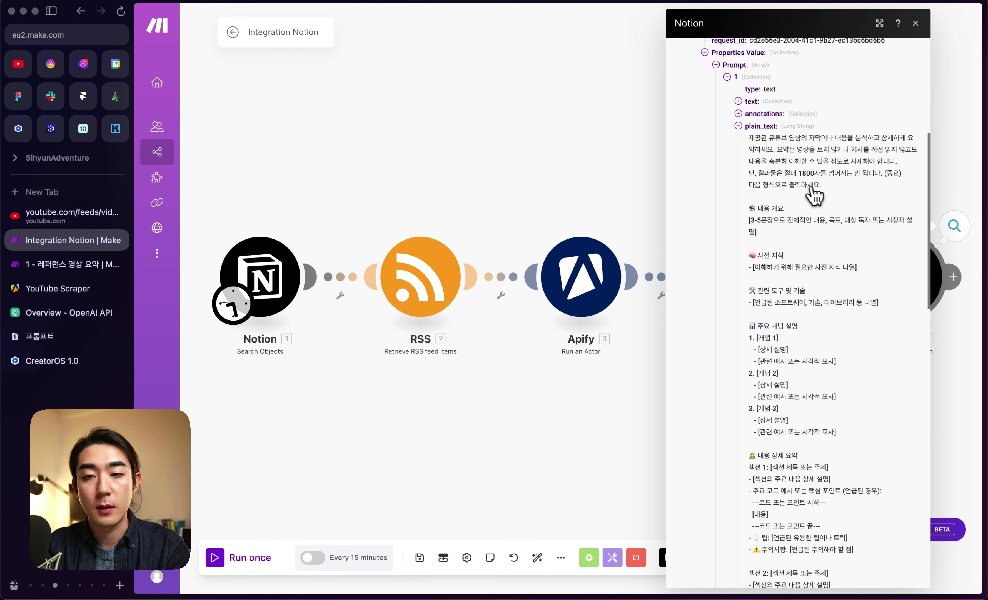
{"action": "scroll", "coordinate": [810, 194], "scroll_direction": "down", "scroll_amount": 4}
{"action": "left_click_drag", "start_coordinate": [747, 93], "coordinate": [785, 93]}
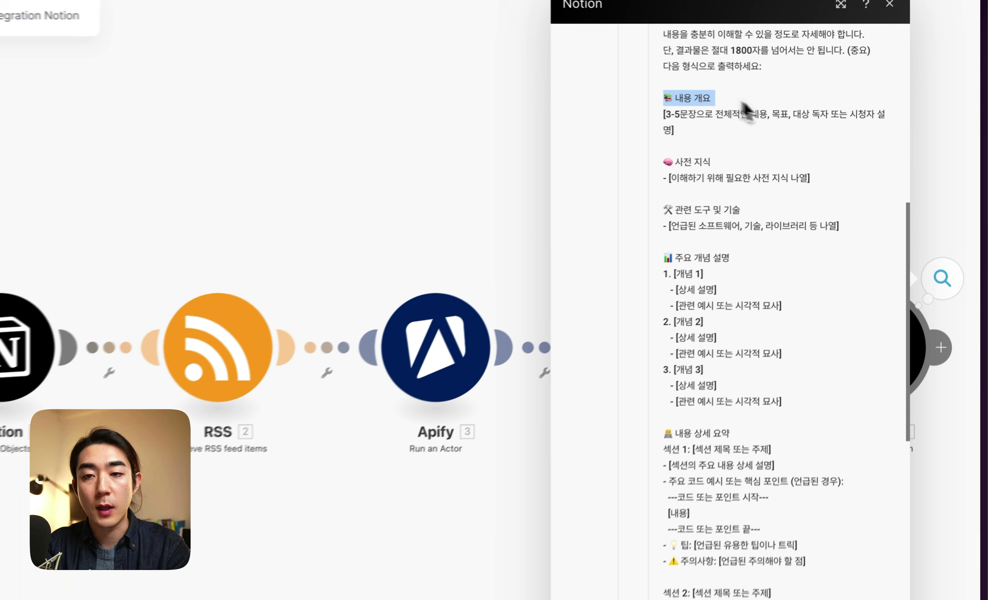
{"action": "left_click_drag", "start_coordinate": [655, 232], "coordinate": [690, 234]}
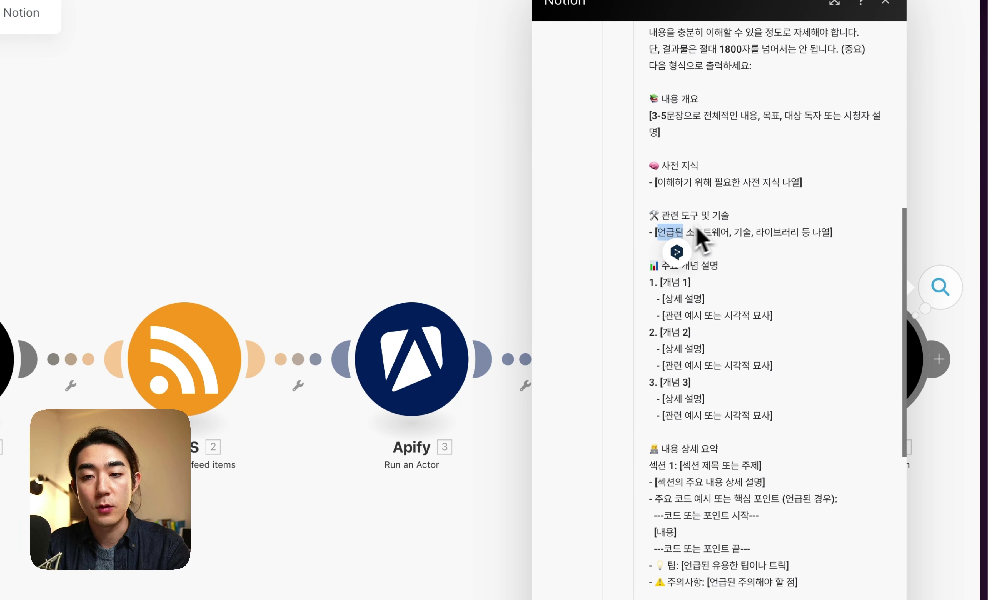
{"action": "scroll", "coordinate": [741, 242], "scroll_direction": "down", "scroll_amount": 3}
{"action": "left_click", "coordinate": [725, 204]}
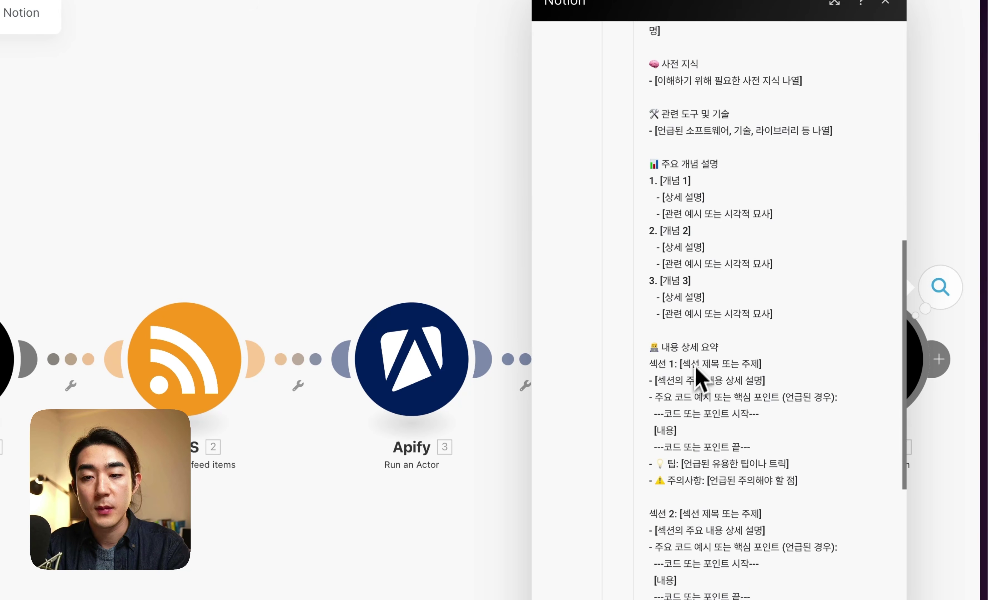
{"action": "scroll", "coordinate": [701, 359], "scroll_direction": "down", "scroll_amount": 10}
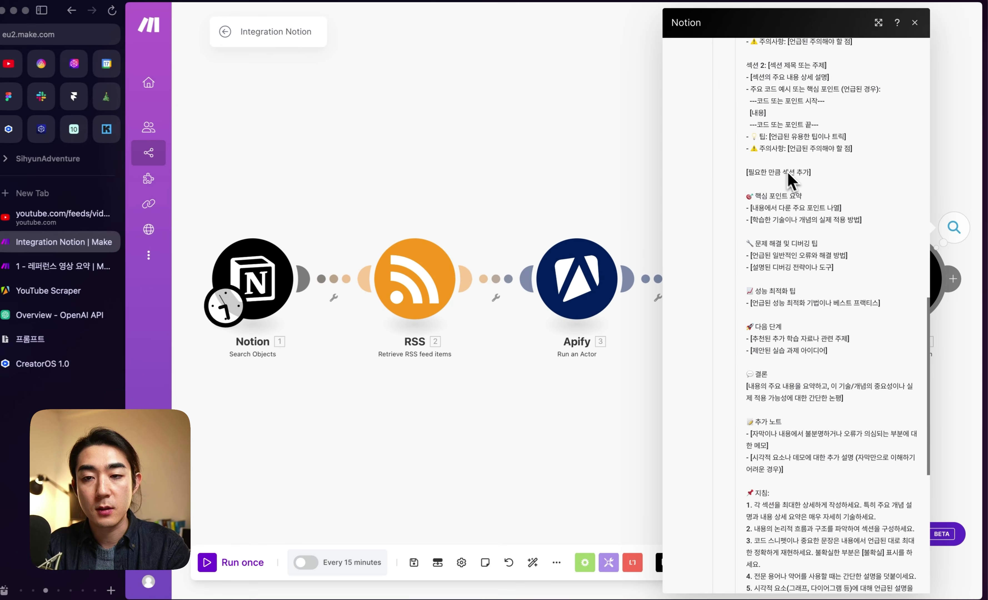
- Review the remaining guidelines and cautions of the prompt in the plain_text output, and close the output
{"action": "scroll", "coordinate": [740, 241], "scroll_direction": "down", "scroll_amount": 3}
{"action": "scroll", "coordinate": [784, 210], "scroll_direction": "down", "scroll_amount": 10}
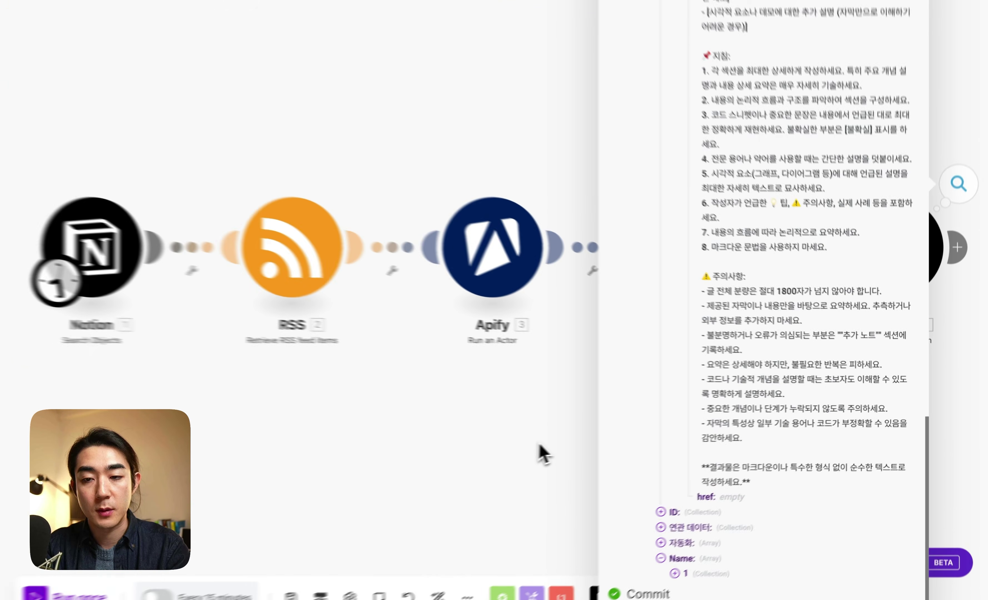
{"action": "left_click", "coordinate": [638, 424]}
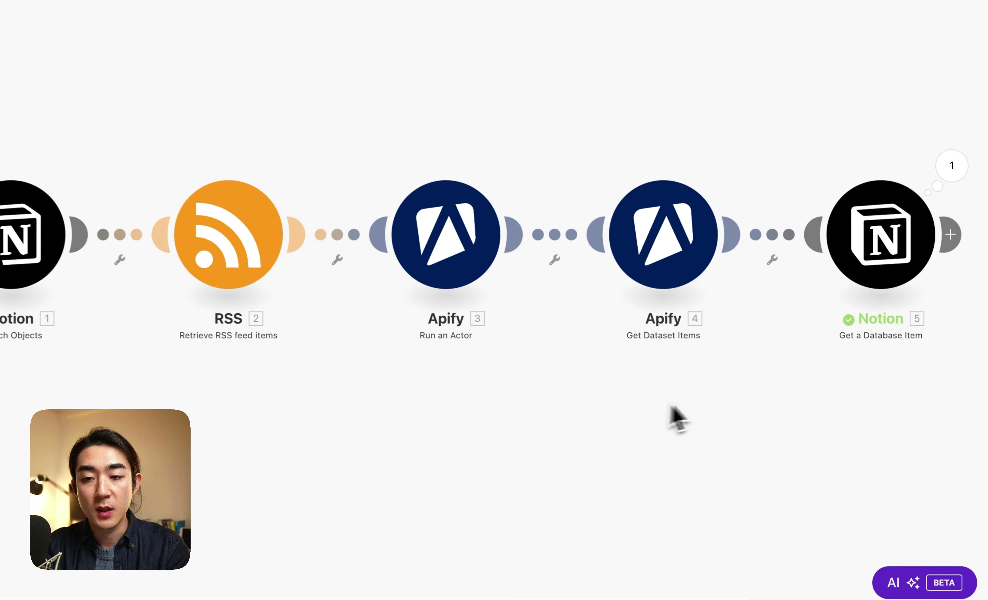
- Rename the Notion Get a Database Item module as 요약 프롬프트
{"action": "scroll", "coordinate": [733, 397], "scroll_direction": "down", "scroll_amount": 2}
{"action": "left_click_drag", "start_coordinate": [821, 388], "coordinate": [626, 383]}
{"action": "right_click", "coordinate": [549, 279]}
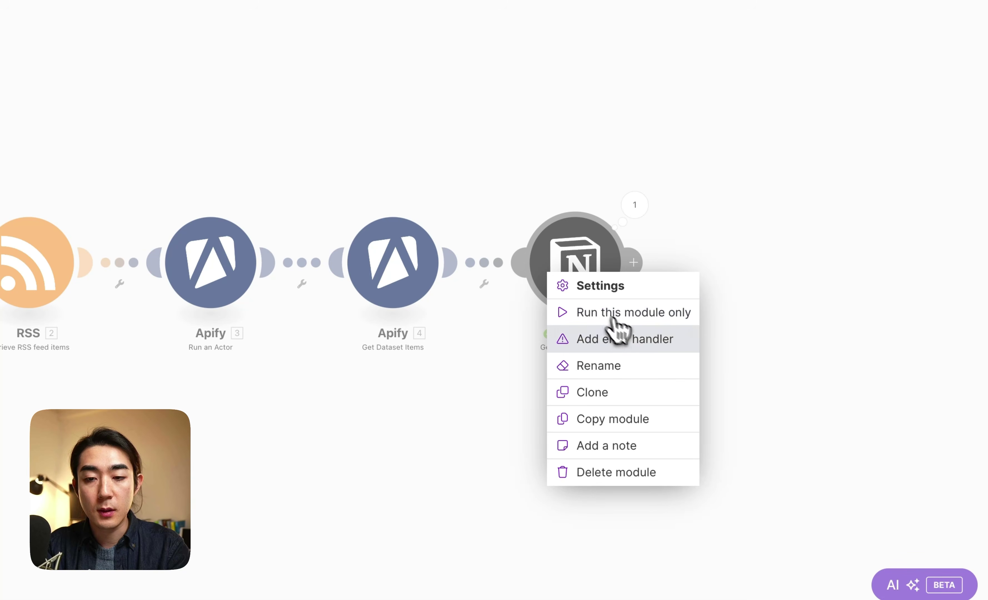
{"action": "left_click", "coordinate": [616, 364]}
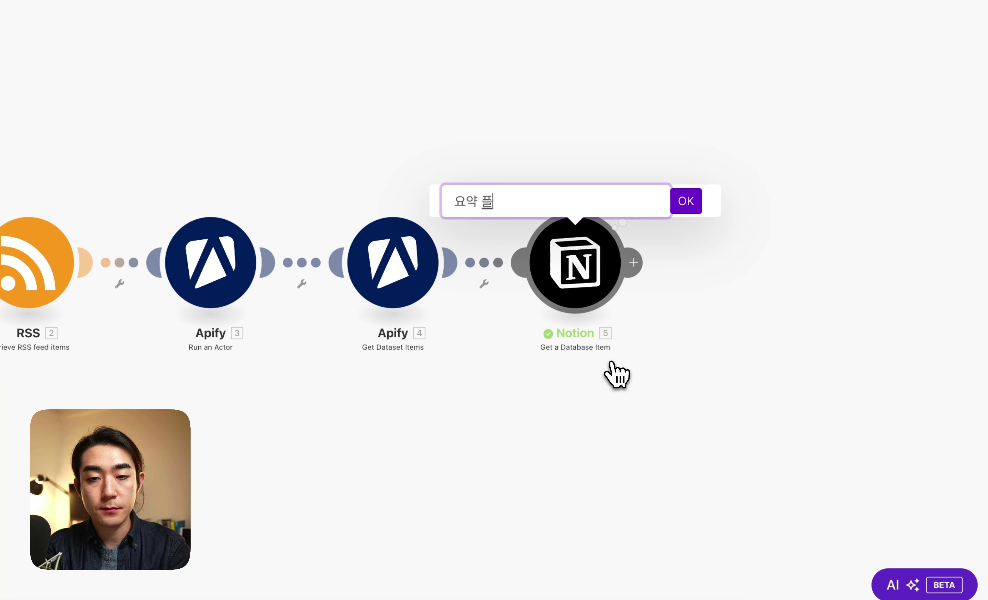
{"action": "key", "text": "Return"}
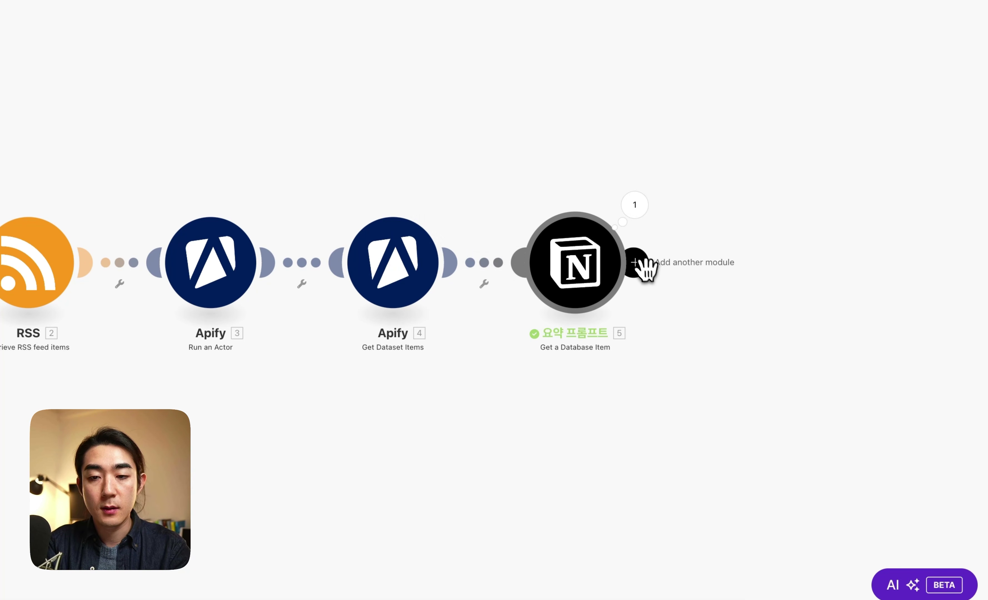
- Add an OpenAI "Create a Completion (Prompt) (GPT-3, GPT-3.5, GPT-4)" module after the 요약 프롬프트 module
{"action": "left_click", "coordinate": [633, 262]}
{"action": "type", "text": "a"}
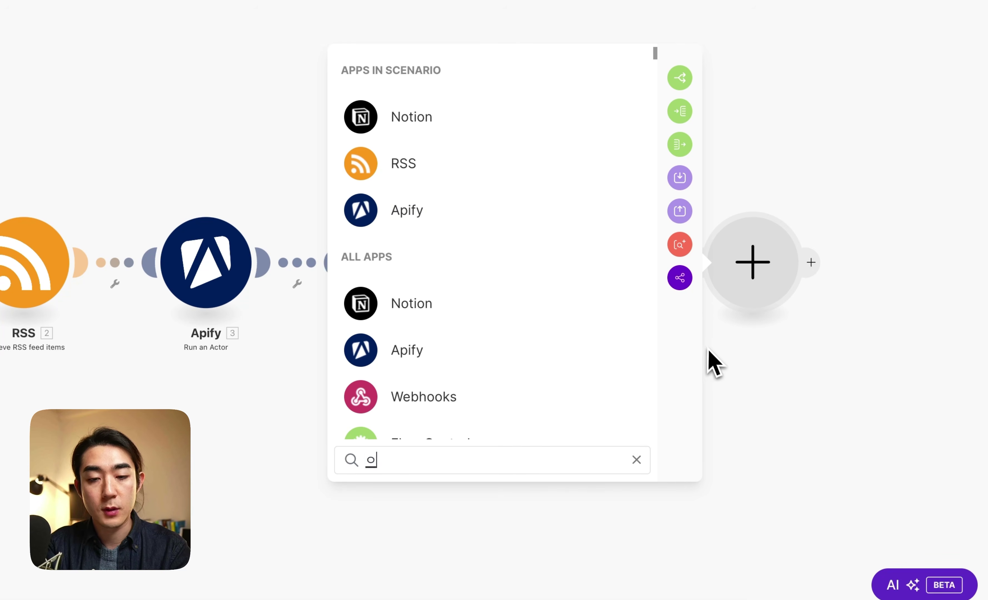
{"action": "key", "text": "BackSpace"}
{"action": "type", "text": "chat"}
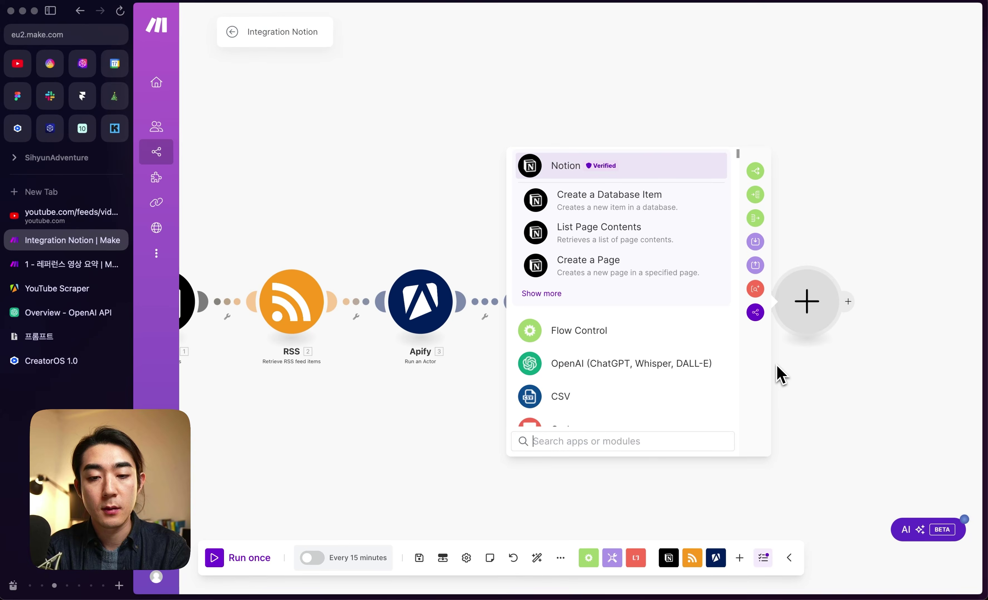
{"action": "type", "text": "chatgpt"}
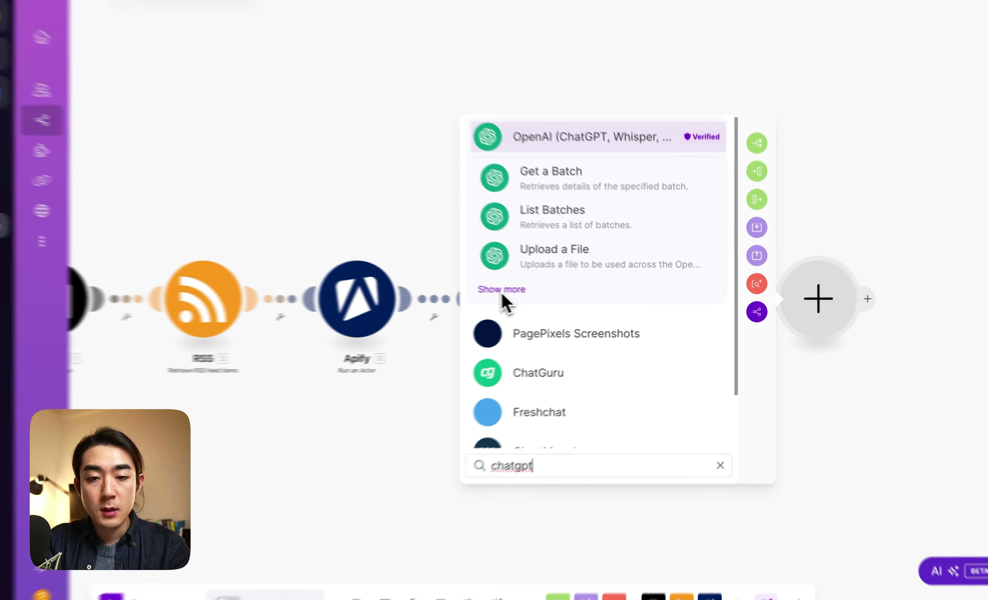
{"action": "left_click", "coordinate": [468, 296]}
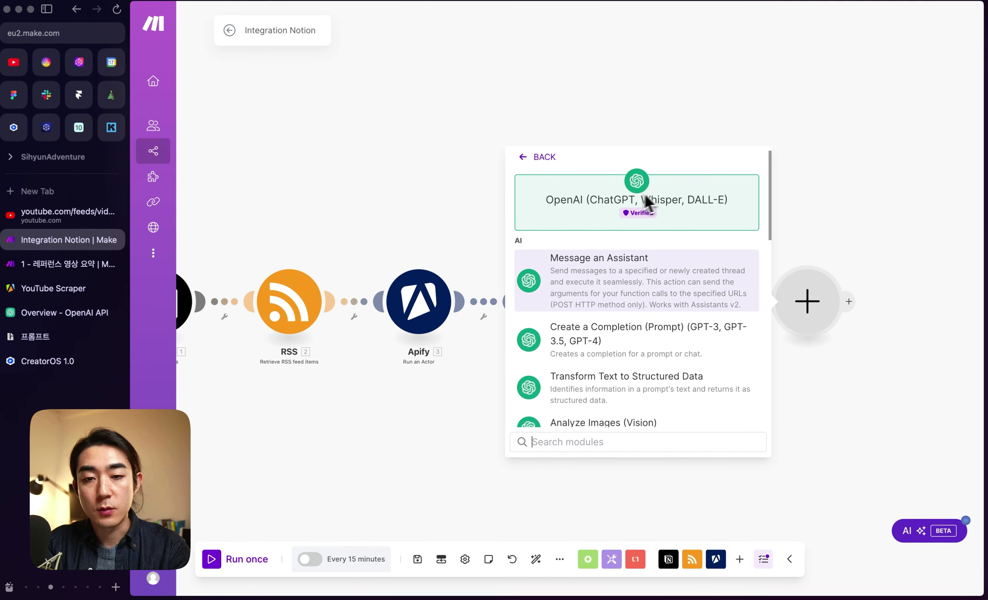
{"action": "scroll", "coordinate": [602, 236], "scroll_direction": "down", "scroll_amount": 2}
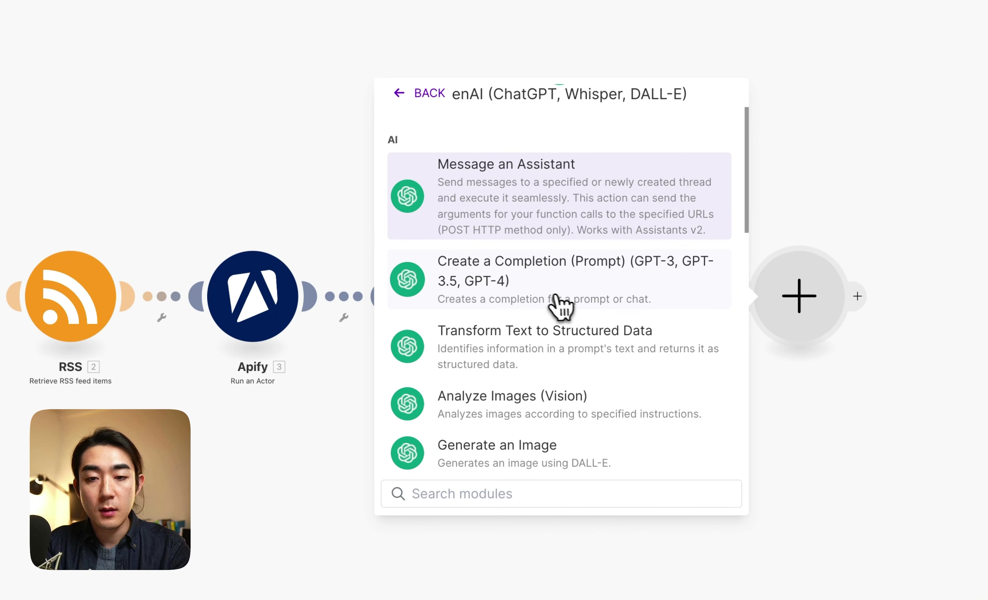
{"action": "left_click", "coordinate": [673, 293]}
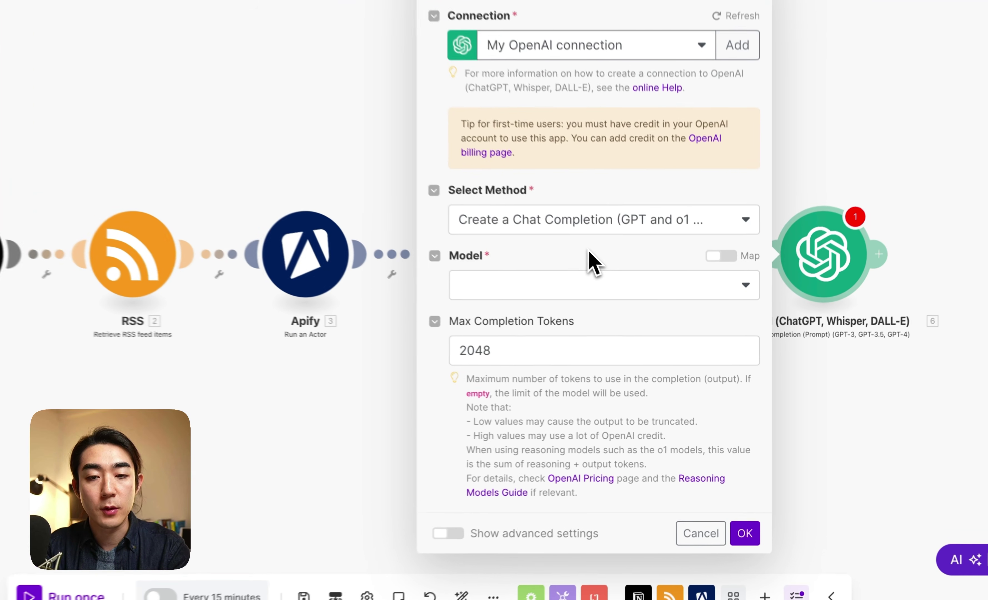
- Set the OpenAI module's model to gpt-4o-mini-2024-07-18 (system)
{"action": "left_click", "coordinate": [650, 325]}
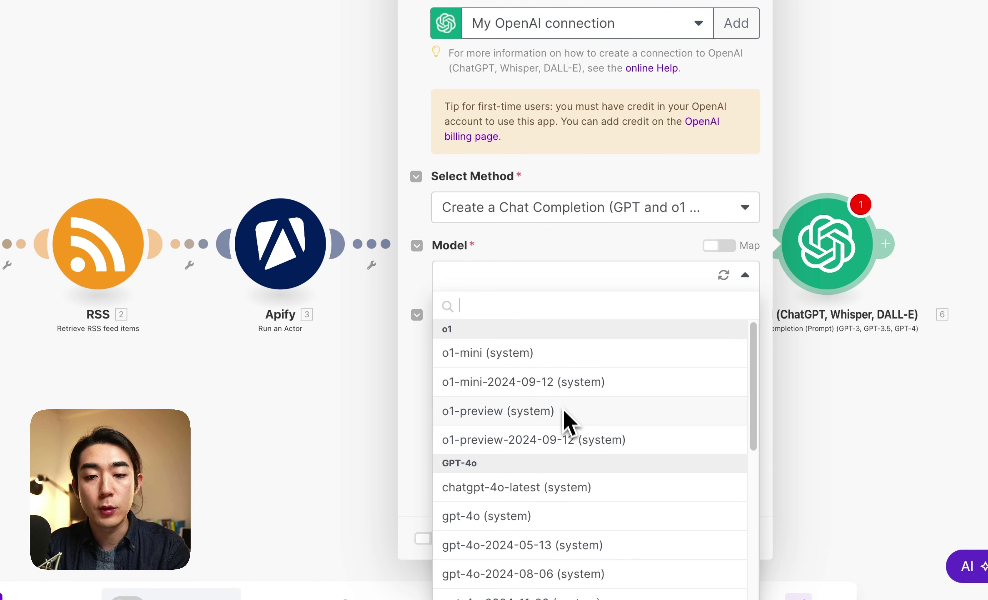
{"action": "scroll", "coordinate": [606, 426], "scroll_direction": "down", "scroll_amount": 3}
{"action": "scroll", "coordinate": [598, 421], "scroll_direction": "up", "scroll_amount": 3}
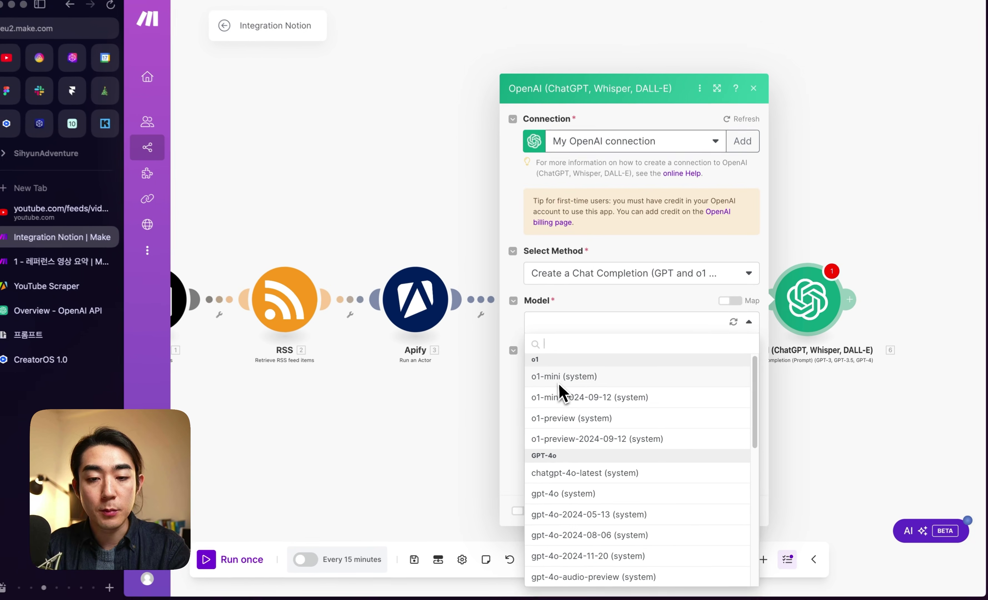
{"action": "scroll", "coordinate": [573, 428], "scroll_direction": "down", "scroll_amount": 1}
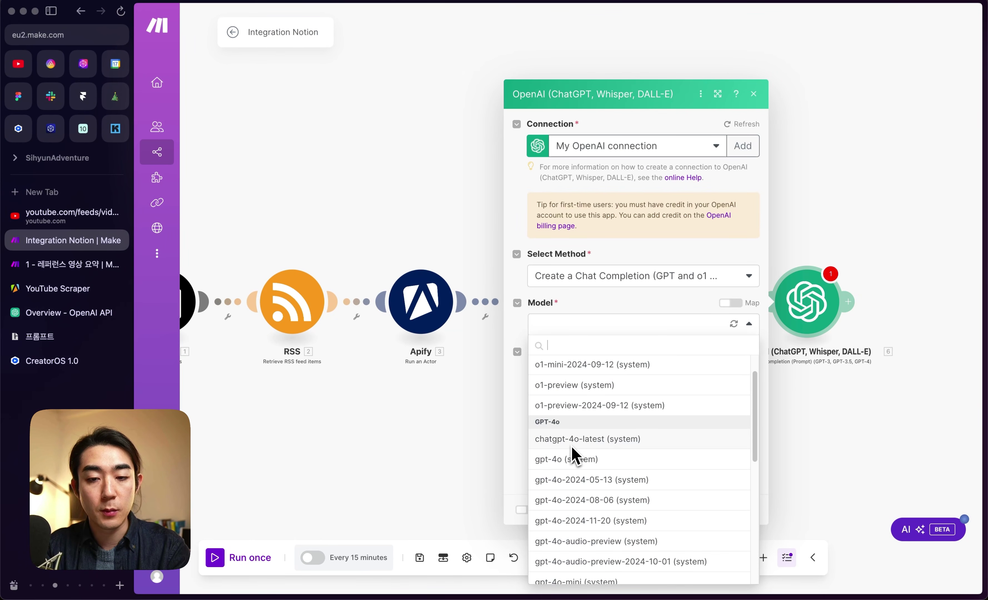
{"action": "scroll", "coordinate": [639, 454], "scroll_direction": "down", "scroll_amount": 4}
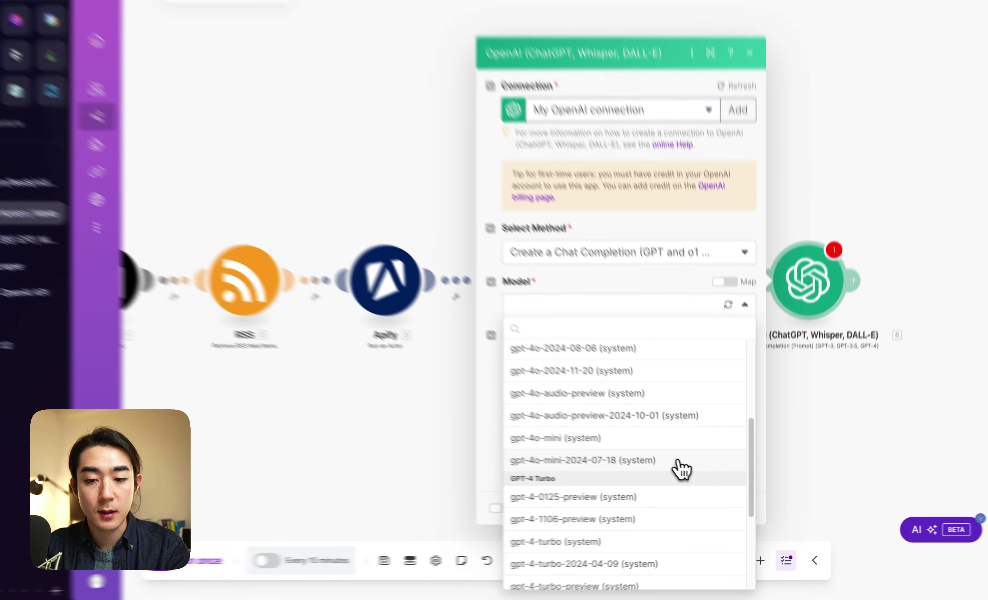
{"action": "left_click", "coordinate": [667, 465]}
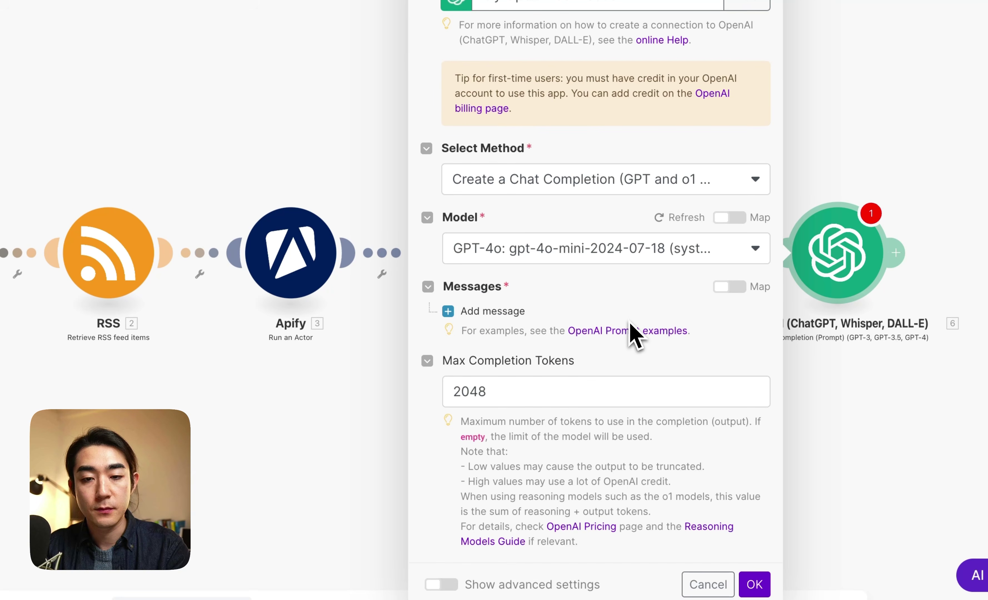
- Add a first message to the chat completion and set its role to User
{"action": "left_click", "coordinate": [499, 320]}
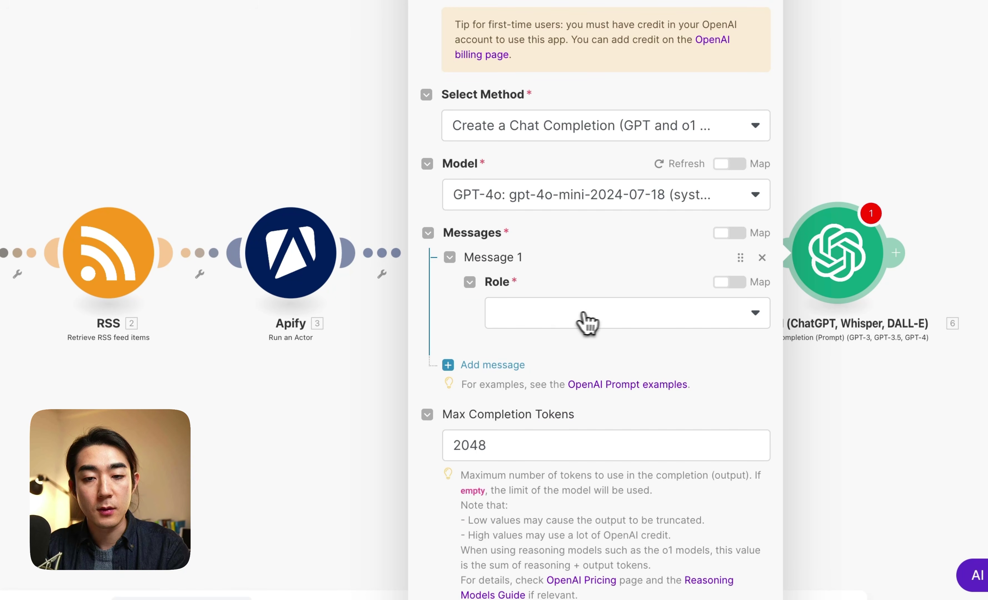
{"action": "left_click", "coordinate": [576, 318]}
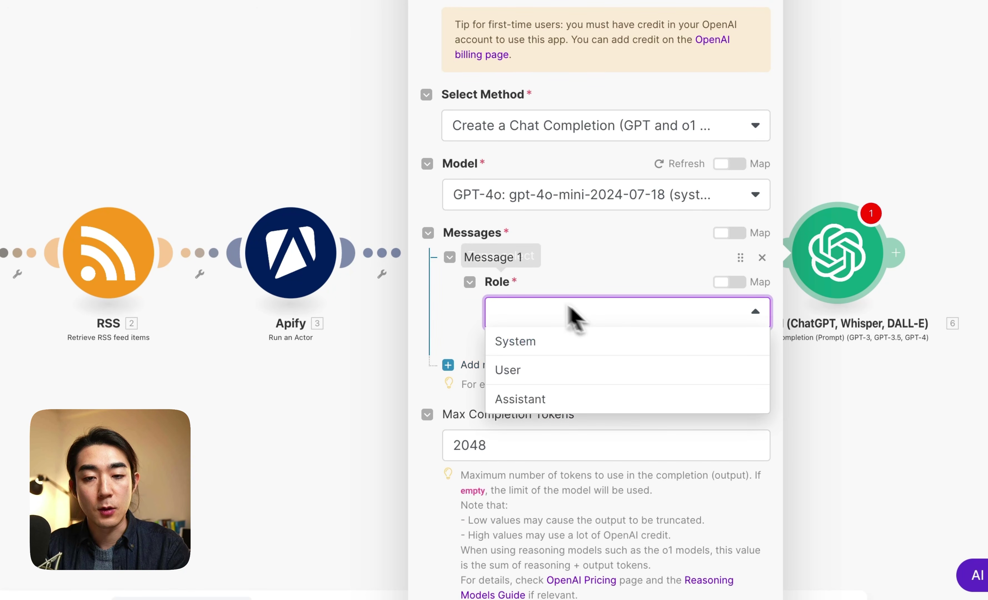
{"action": "left_click", "coordinate": [541, 369]}
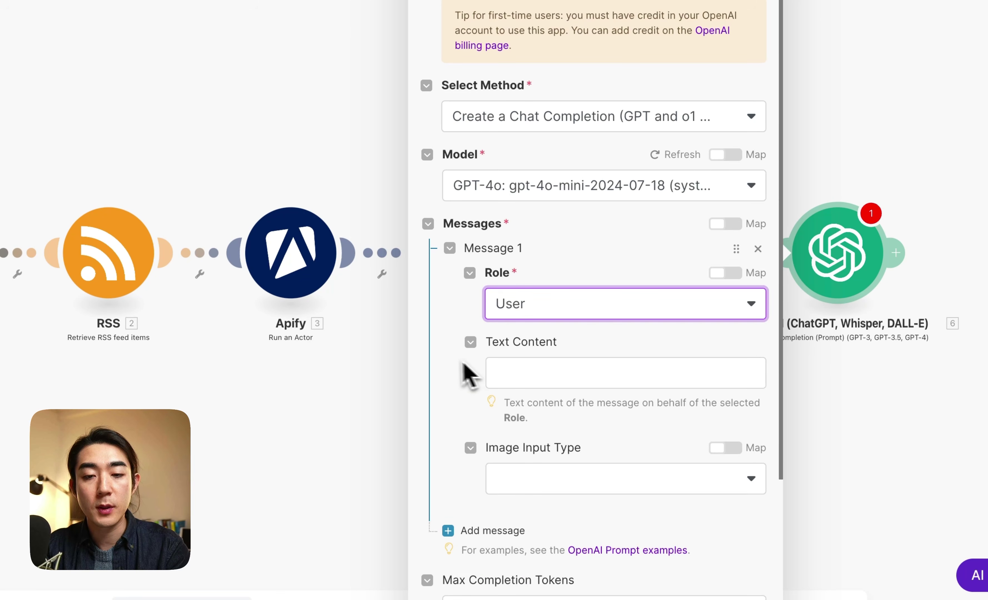
- Map the plaintext of subtitles[] from Apify Get Dataset Items into the message's Text Content
{"action": "scroll", "coordinate": [447, 384], "scroll_direction": "down", "scroll_amount": 2}
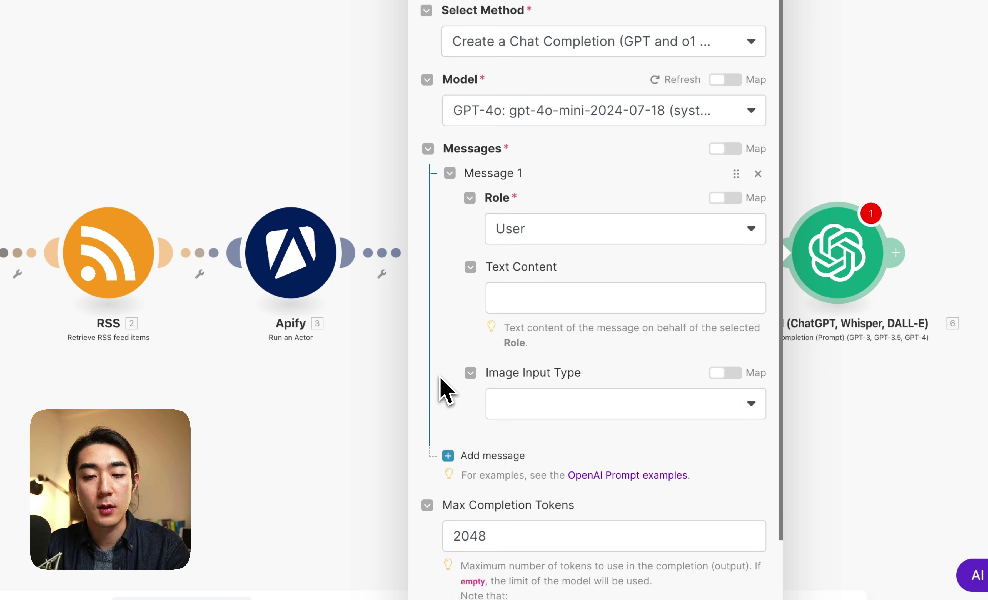
{"action": "left_click", "coordinate": [602, 296]}
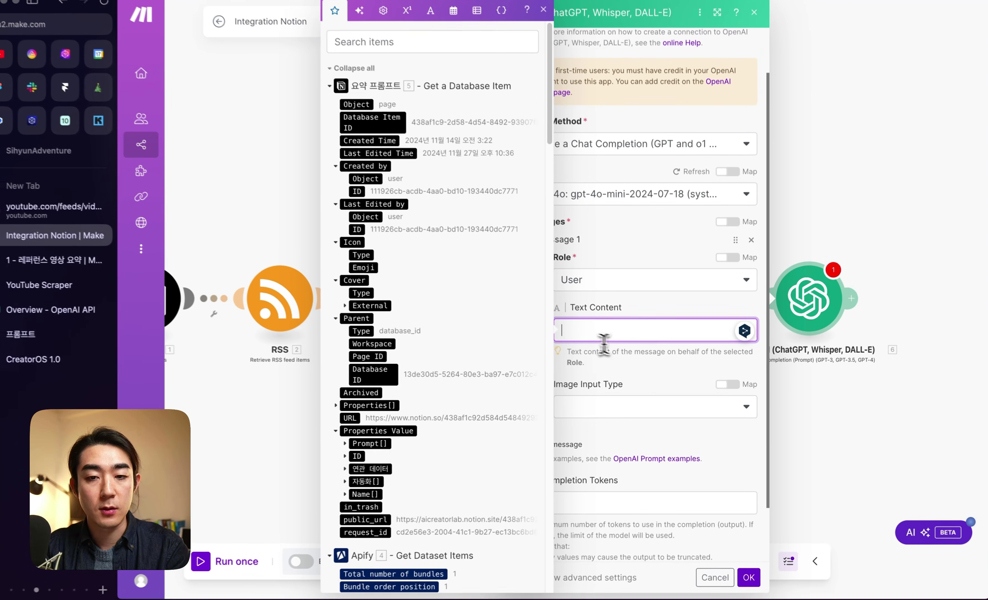
{"action": "scroll", "coordinate": [481, 356], "scroll_direction": "down", "scroll_amount": 10}
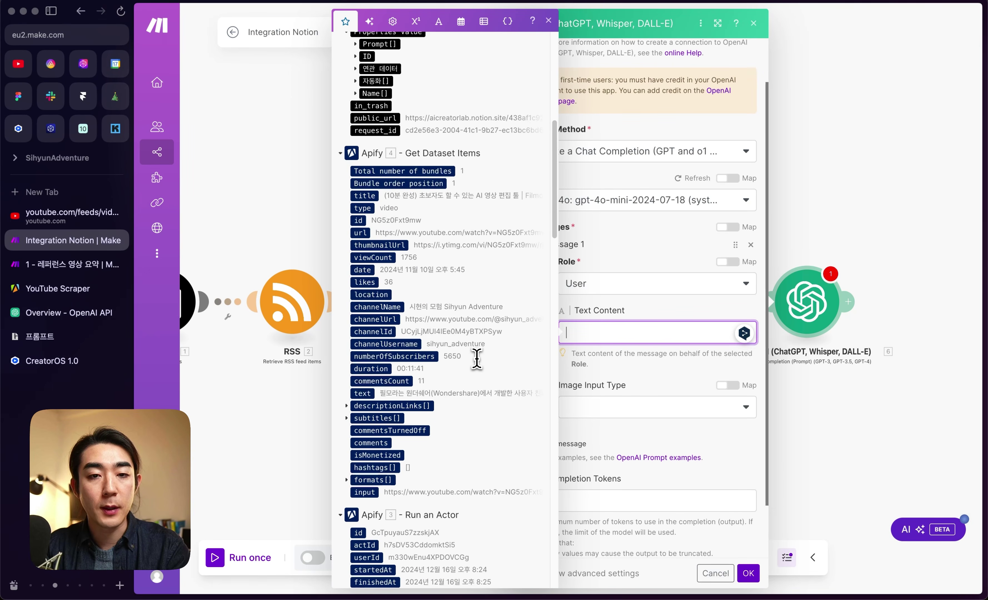
{"action": "scroll", "coordinate": [477, 358], "scroll_direction": "down", "scroll_amount": 5}
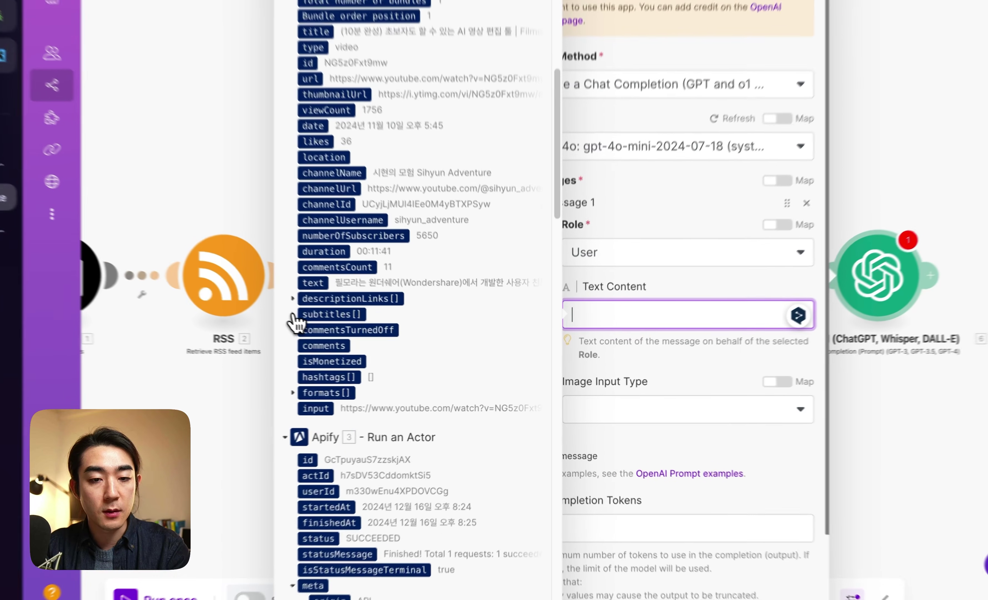
{"action": "left_click", "coordinate": [356, 334]}
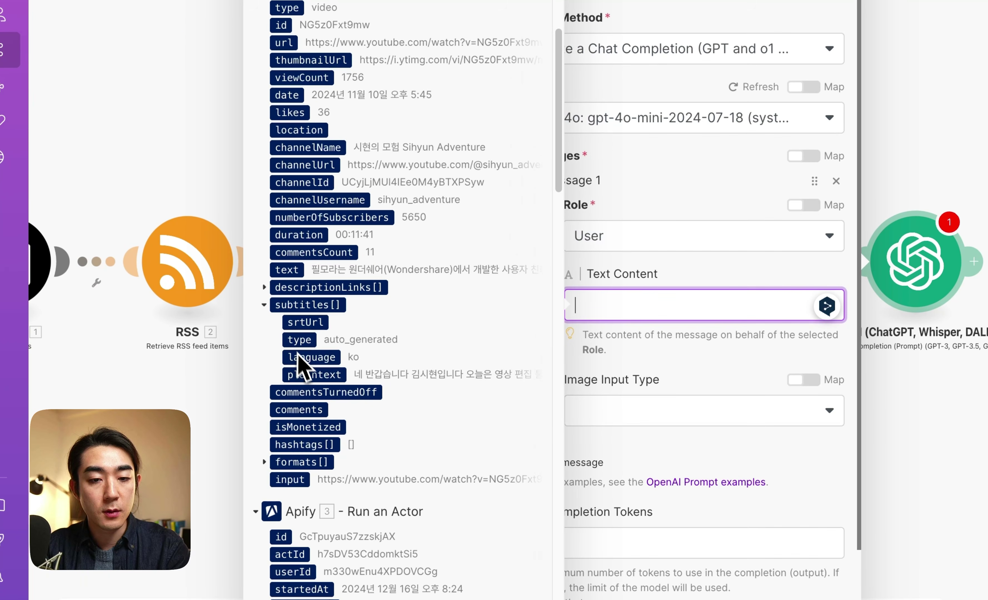
{"action": "left_click", "coordinate": [305, 373]}
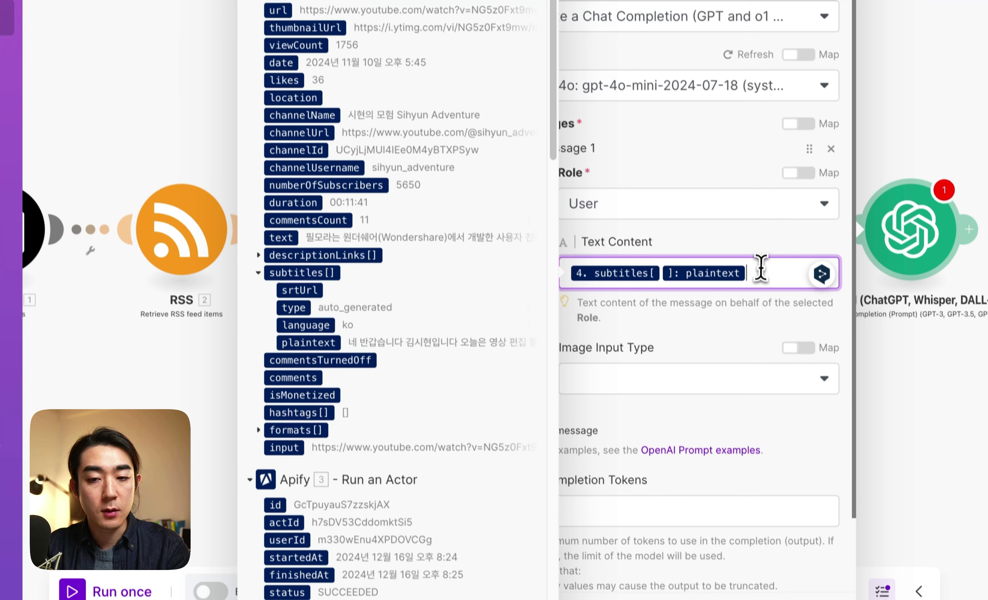
- Map the plain_text of Prompt[] from the 요약 프롬프트 module below the subtitles in Text Content
{"action": "key", "text": "Return"}
{"action": "scroll", "coordinate": [410, 342], "scroll_direction": "up", "scroll_amount": 15}
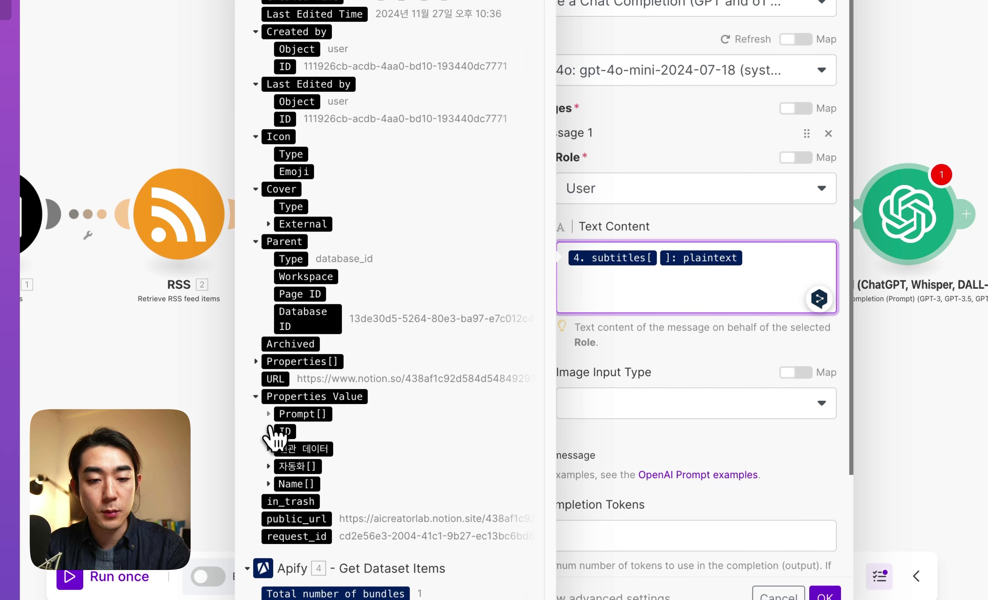
{"action": "left_click", "coordinate": [269, 413]}
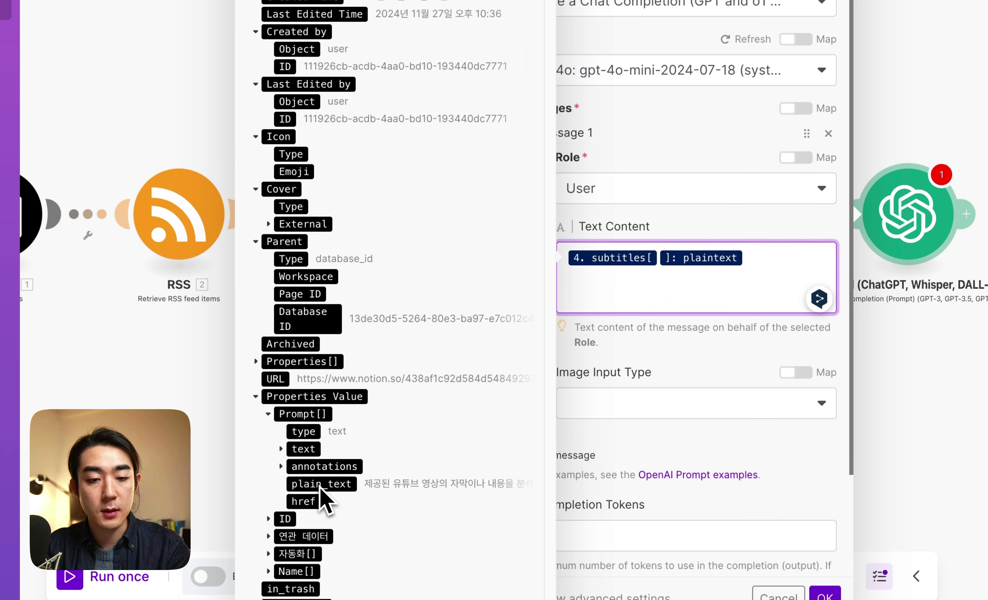
{"action": "left_click", "coordinate": [353, 488]}
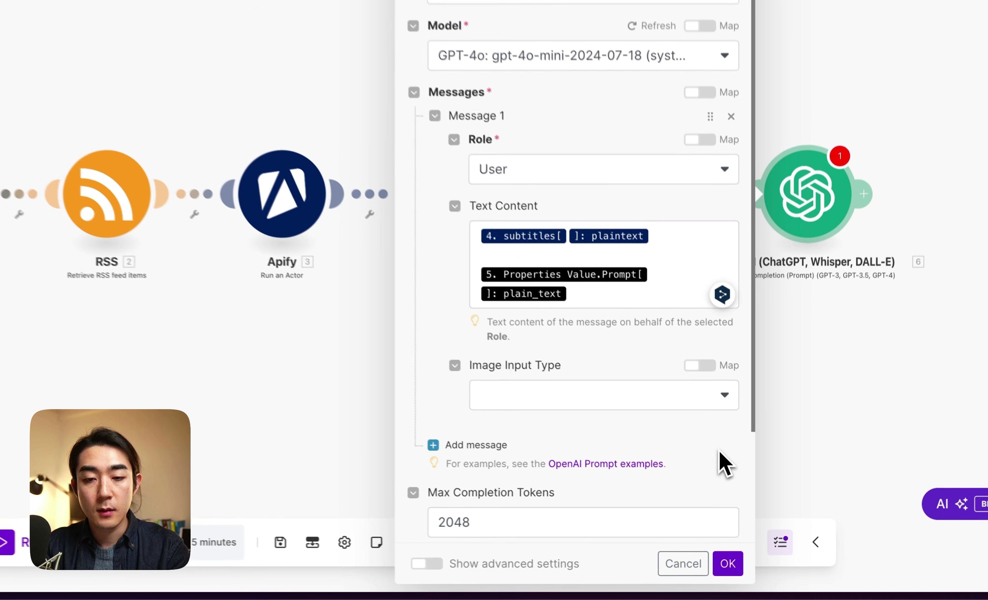
- Set Max Completion Tokens to 0 and save the OpenAI module settings
{"action": "scroll", "coordinate": [687, 465], "scroll_direction": "down", "scroll_amount": 5}
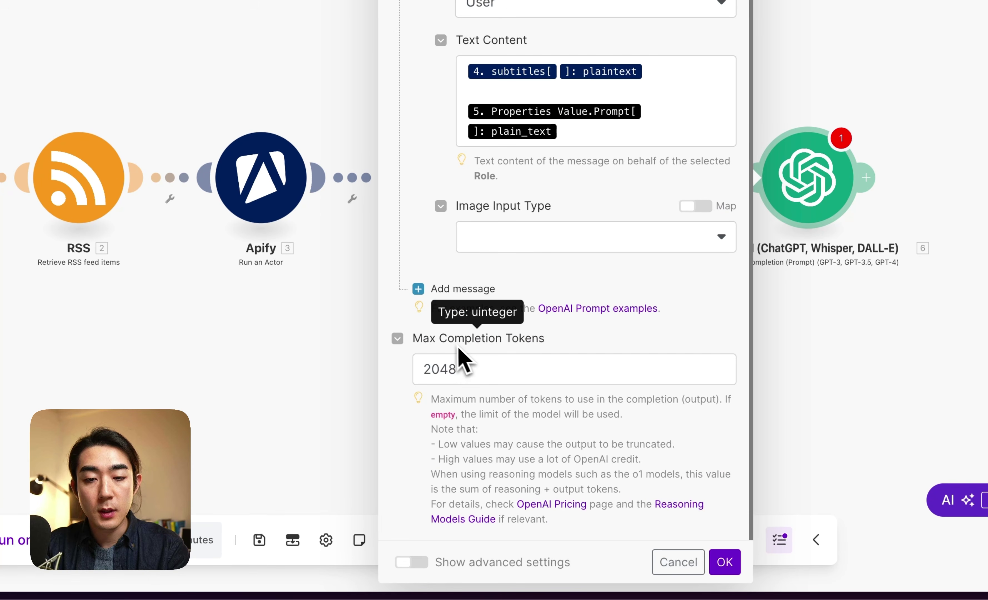
{"action": "left_click", "coordinate": [482, 367]}
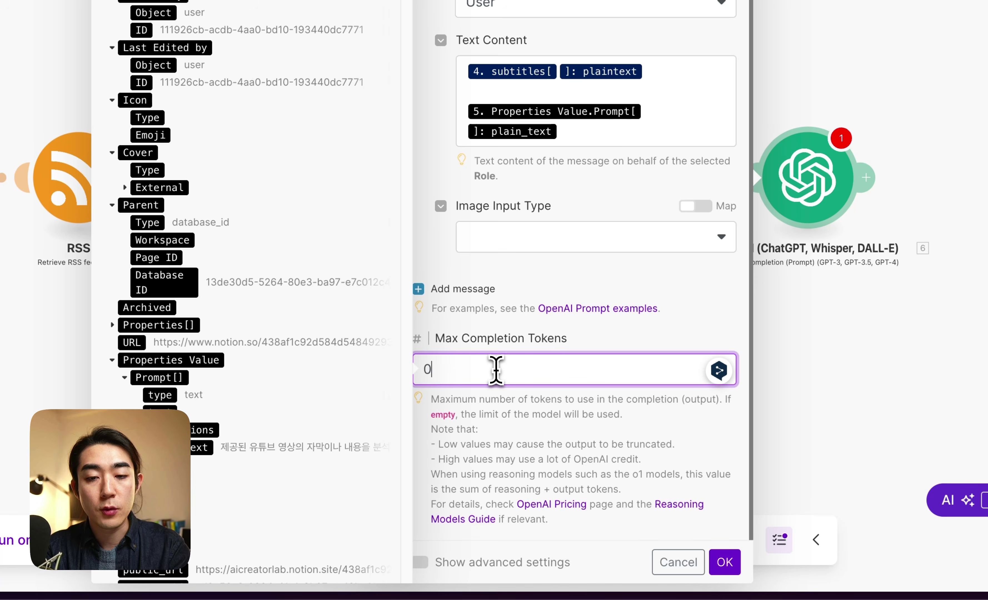
{"action": "left_click", "coordinate": [574, 430]}
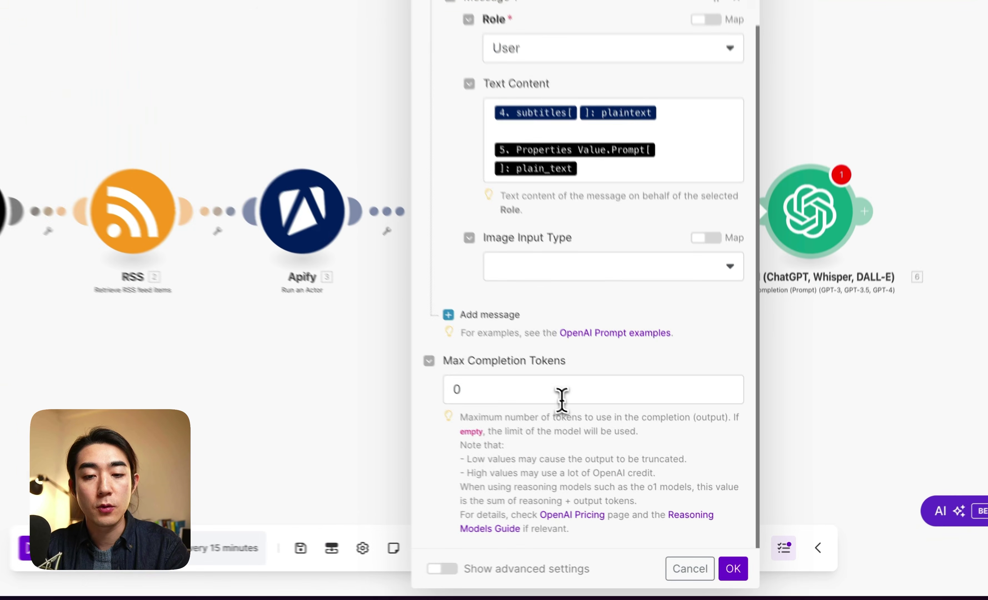
{"action": "left_click", "coordinate": [635, 441]}
{"action": "left_click", "coordinate": [635, 461]}
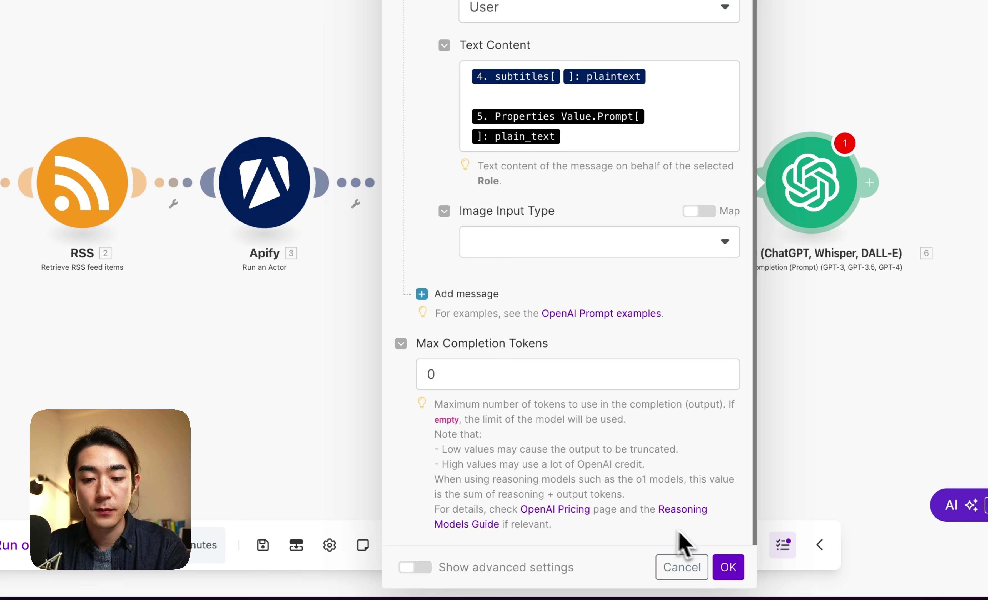
{"action": "left_click", "coordinate": [730, 566]}
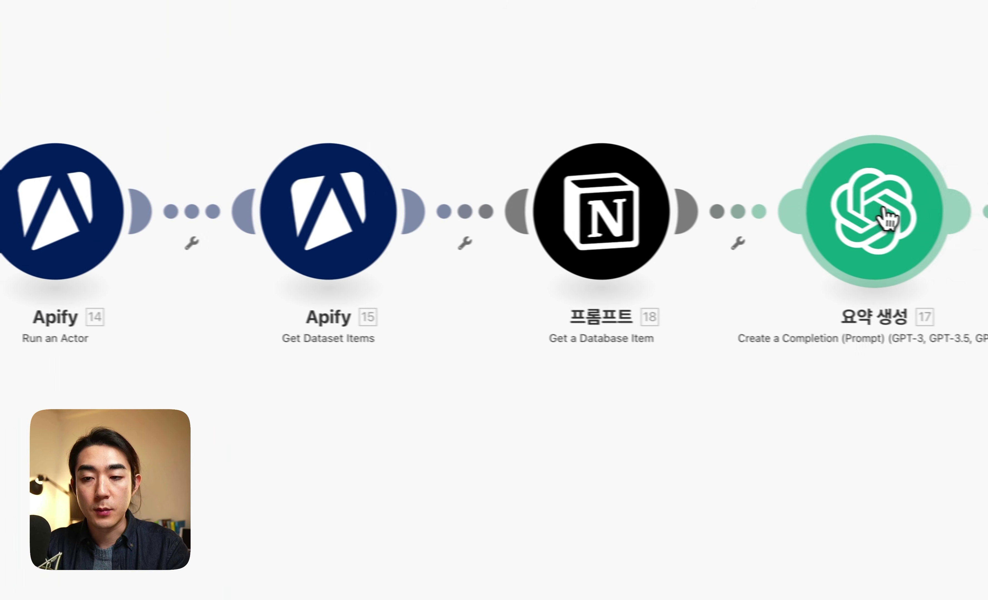
- Open the 요약 생성 OpenAI module in the "1 - 레퍼런스 영상 요약" scenario and examine its message and token settings
{"action": "left_click", "coordinate": [886, 220]}
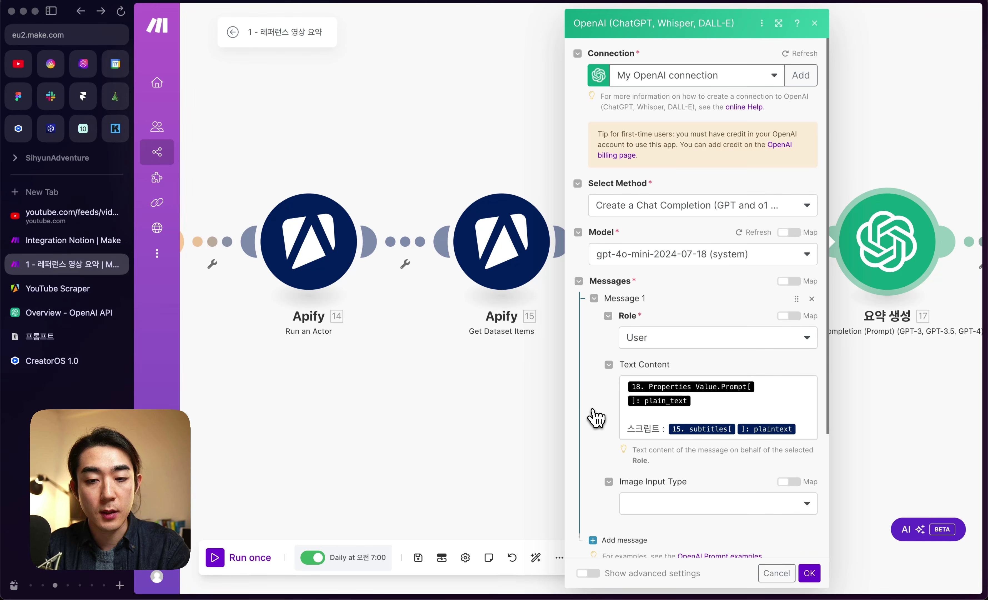
{"action": "scroll", "coordinate": [599, 419], "scroll_direction": "down", "scroll_amount": 5}
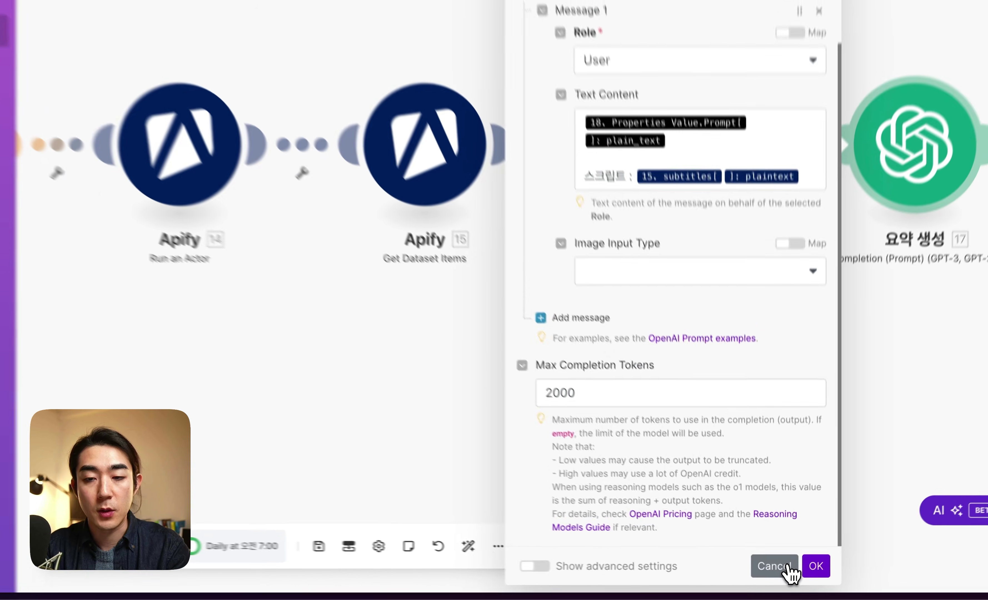
- In the Integration Notion scenario's OpenAI module, label the mapped subtitles "스크립트 :" and the mapped prompt "프롬프트 :" in Text Content, and save
{"action": "left_click", "coordinate": [776, 572]}
{"action": "left_click", "coordinate": [81, 241]}
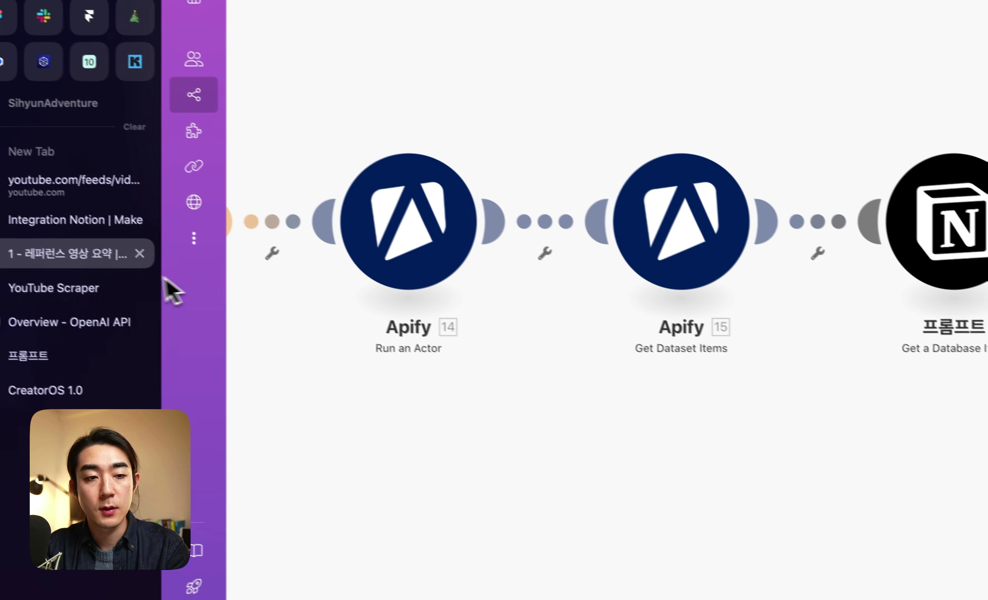
{"action": "left_click", "coordinate": [819, 274]}
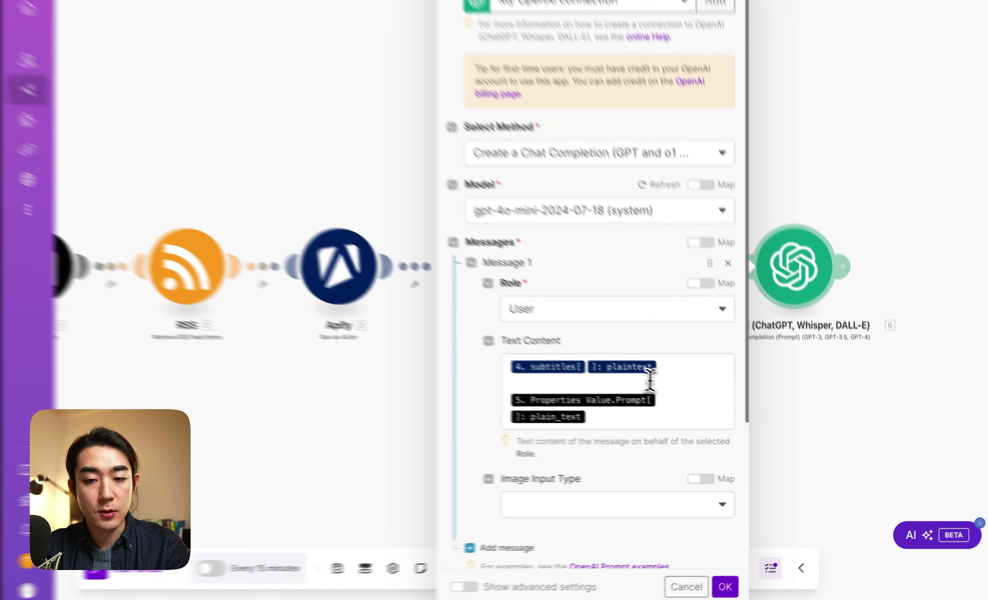
{"action": "left_click", "coordinate": [690, 404]}
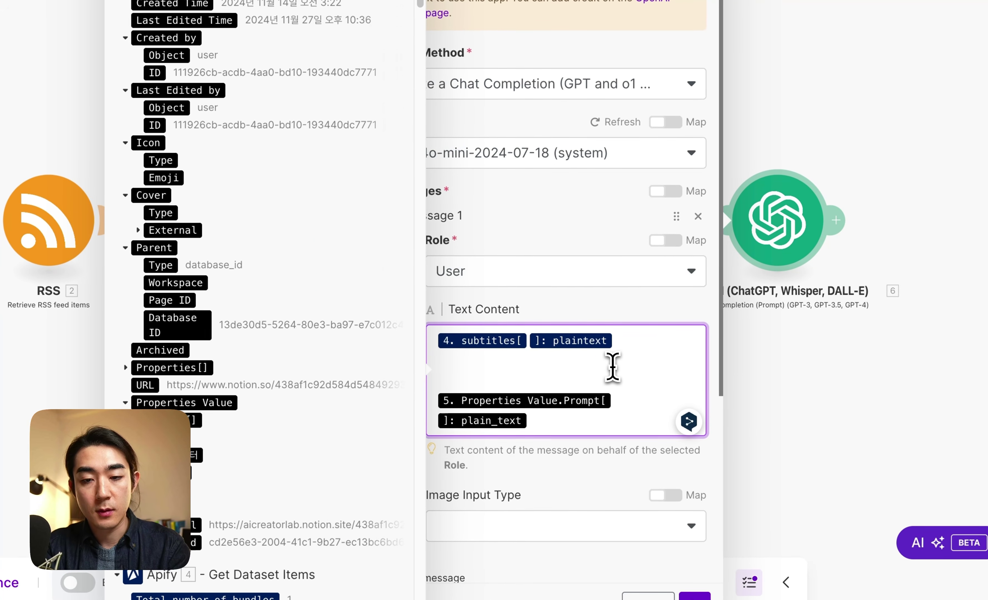
{"action": "key", "text": "Up"}
{"action": "type", "text": "스크립트"}
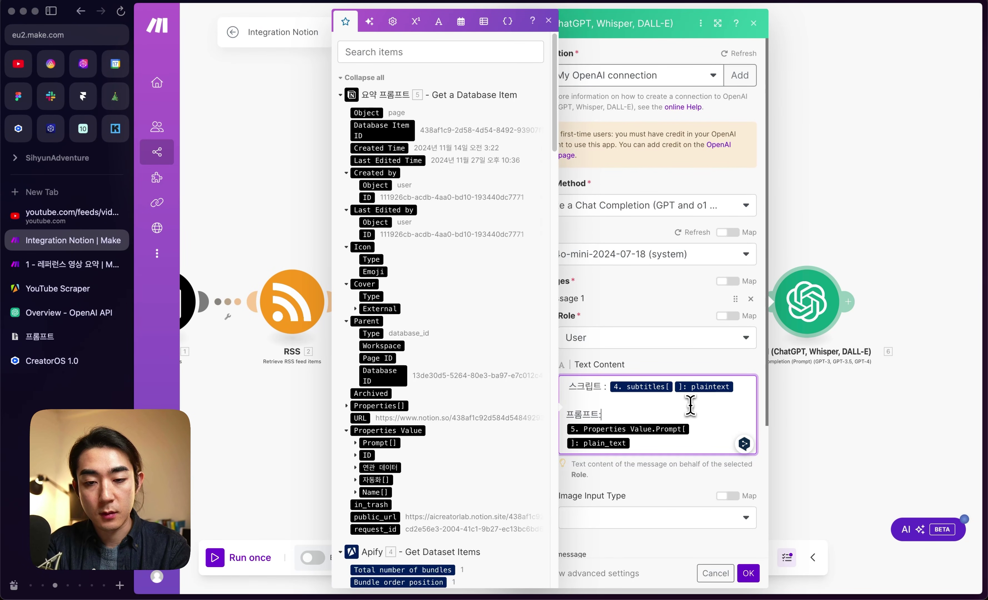
{"action": "key", "text": "BackSpace"}
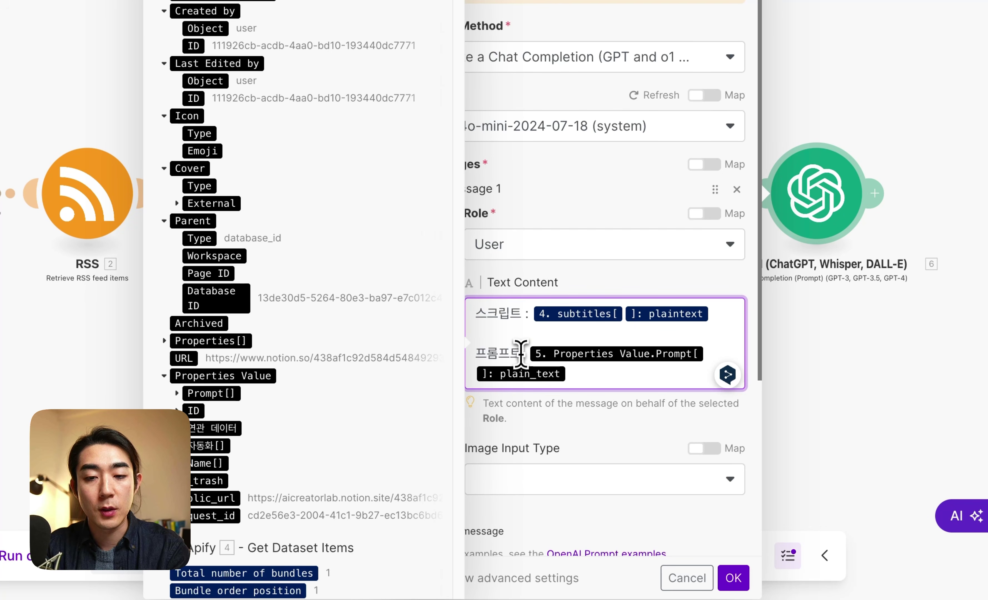
{"action": "scroll", "coordinate": [568, 342], "scroll_direction": "down", "scroll_amount": 5}
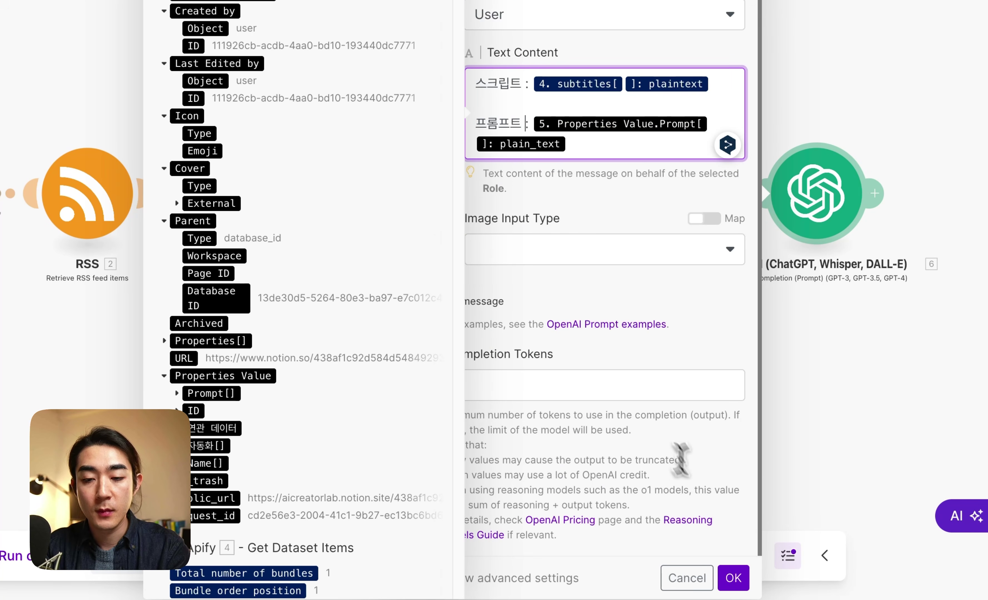
{"action": "left_click", "coordinate": [729, 578]}
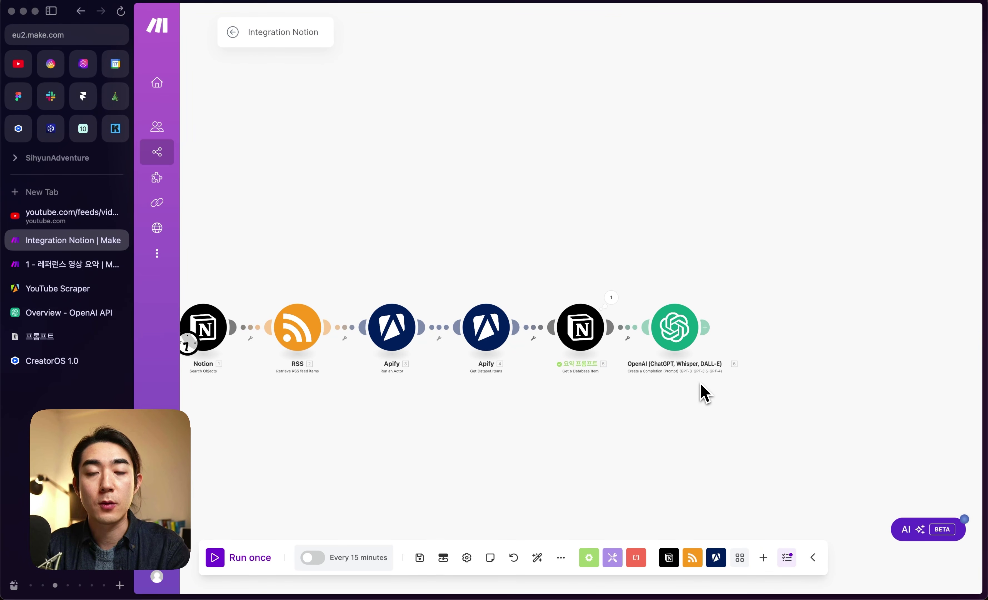
- Add a Notion Create a Database Item module after the OpenAI module
{"action": "left_click", "coordinate": [705, 327]}
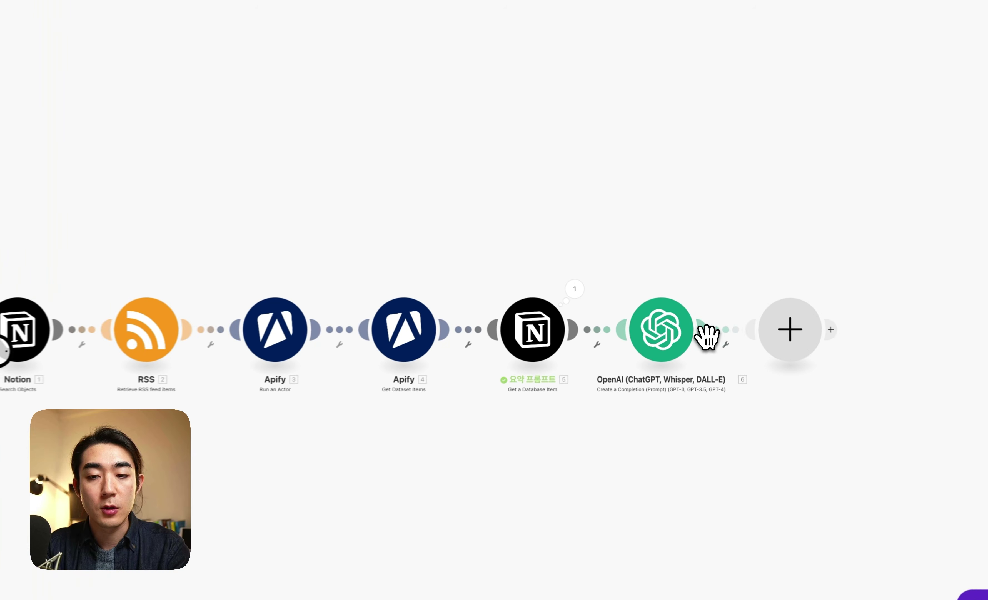
{"action": "type", "text": "notion"}
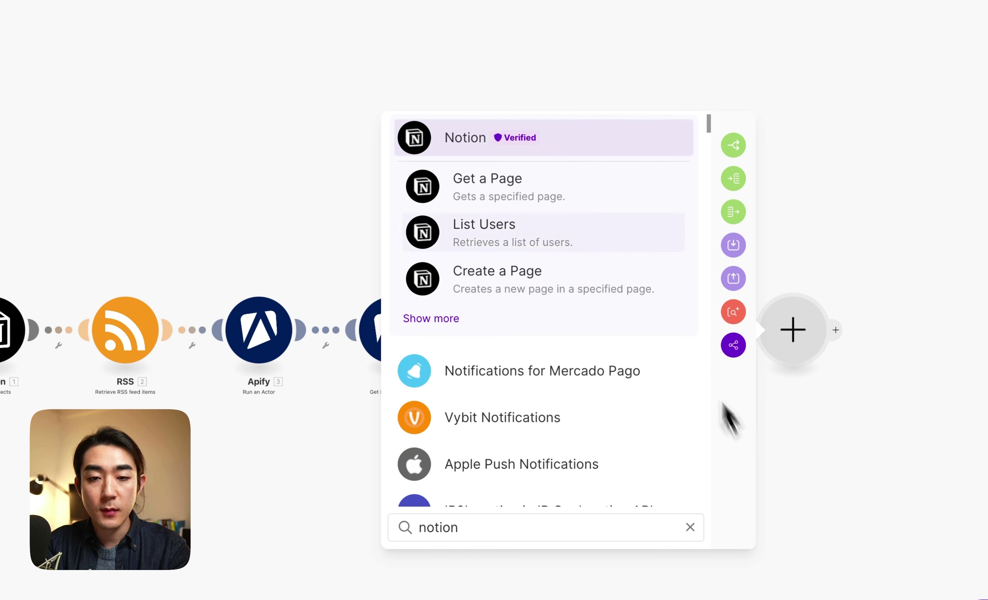
{"action": "left_click", "coordinate": [434, 323]}
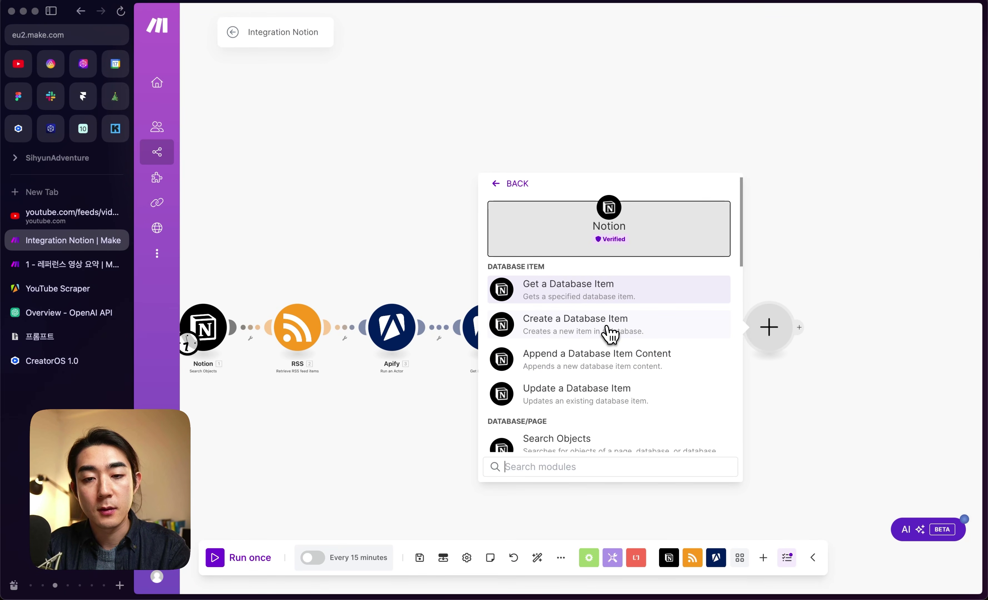
{"action": "left_click", "coordinate": [610, 334]}
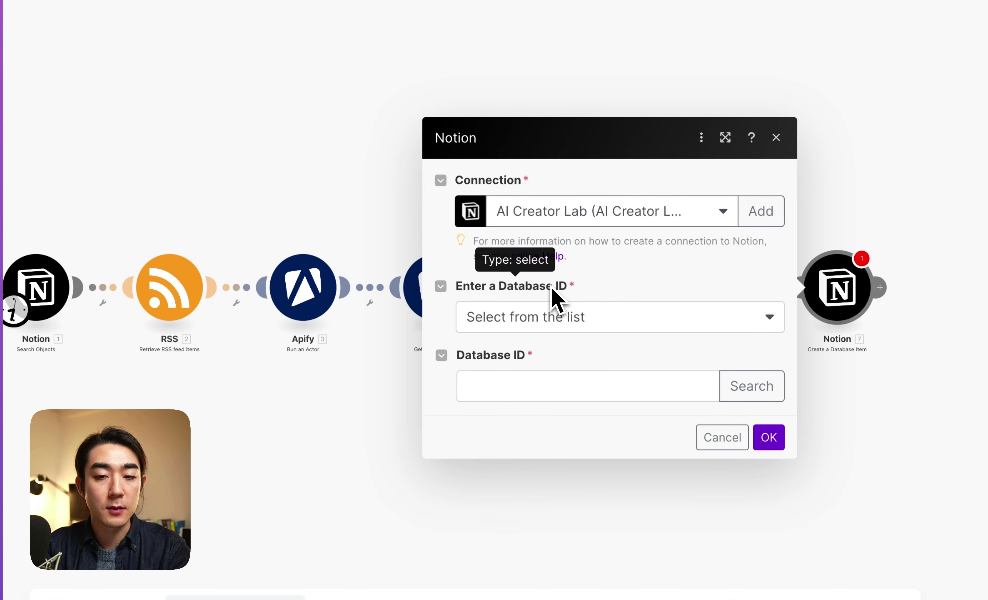
{"action": "left_click", "coordinate": [712, 323]}
{"action": "left_click", "coordinate": [691, 293]}
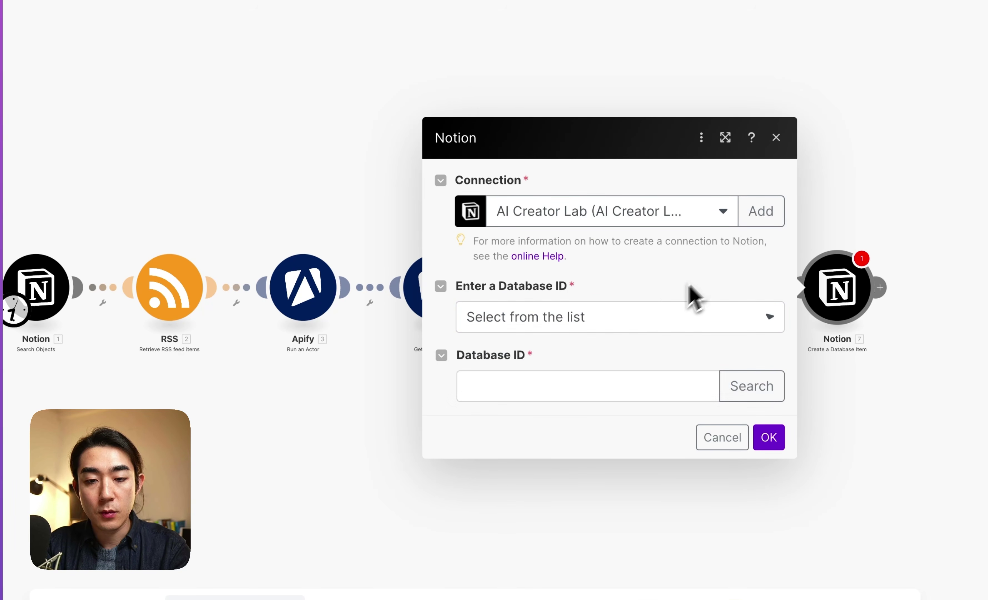
{"action": "left_click", "coordinate": [575, 388]}
{"action": "key", "text": "Escape"}
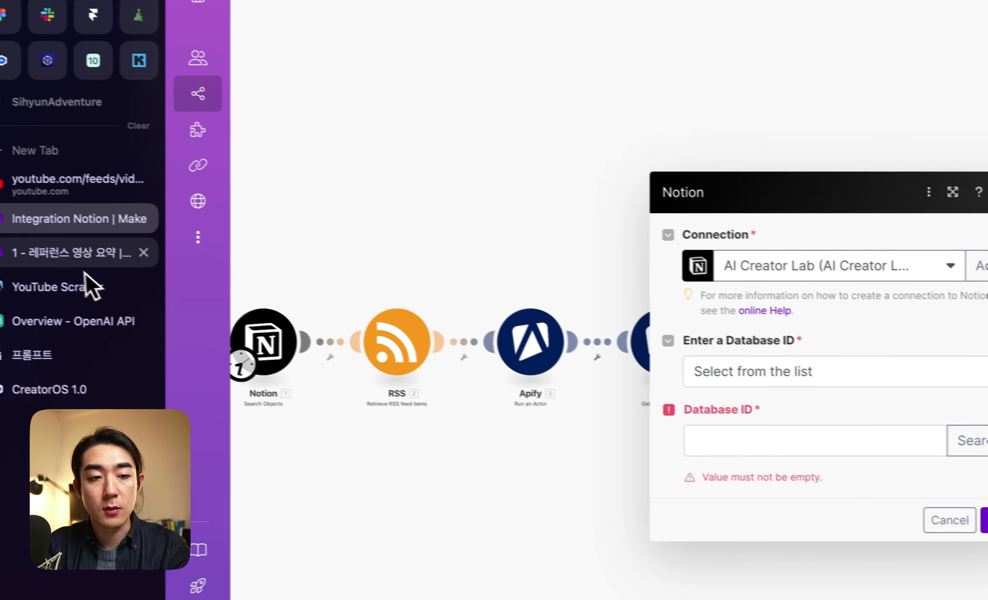
- Switch to Notion and open the 레퍼런스 database from the 데이터베이스 page
{"action": "key", "text": "ctrl+Tab"}
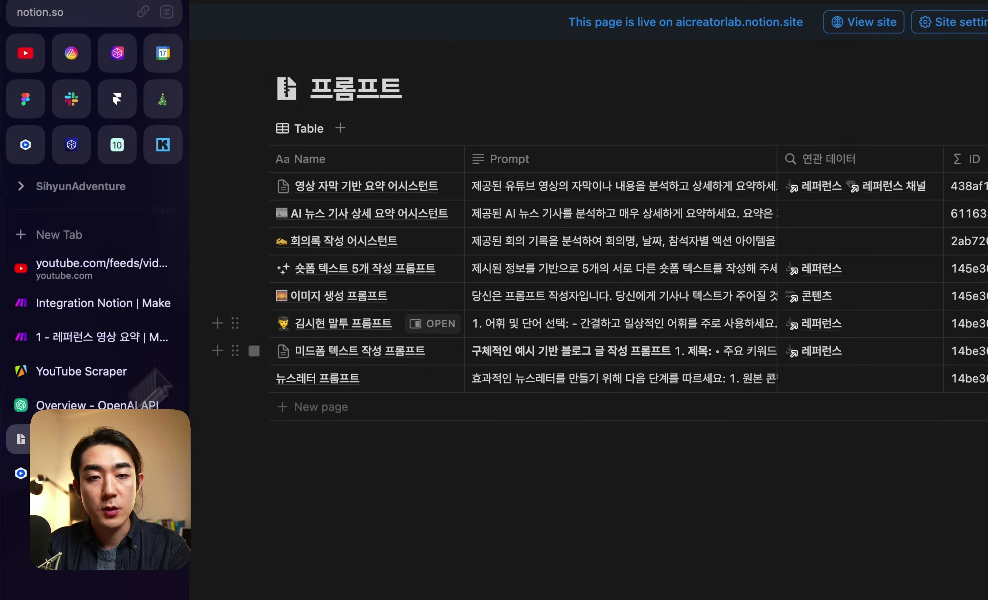
{"action": "left_click", "coordinate": [398, 28]}
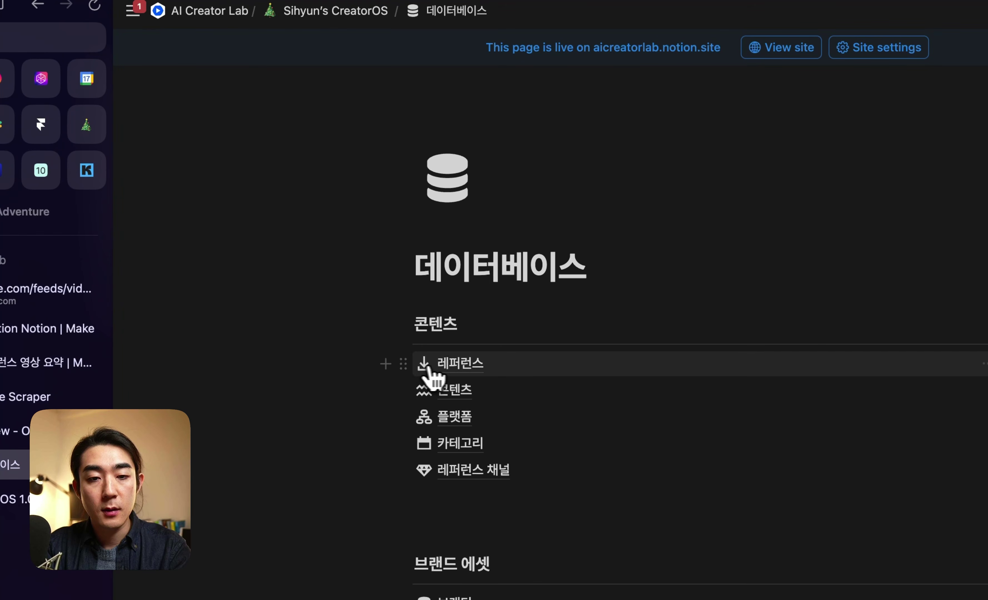
{"action": "left_click", "coordinate": [542, 325]}
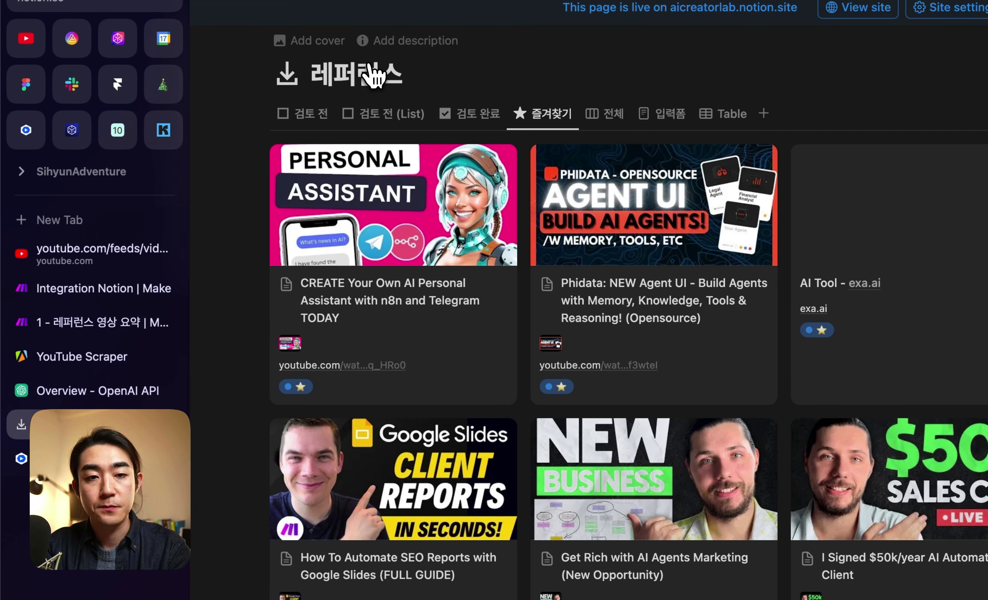
- Back in the Integration Notion scenario, search for 레퍼런스 and choose that database as the new Notion module's Database ID
{"action": "left_click", "coordinate": [99, 288]}
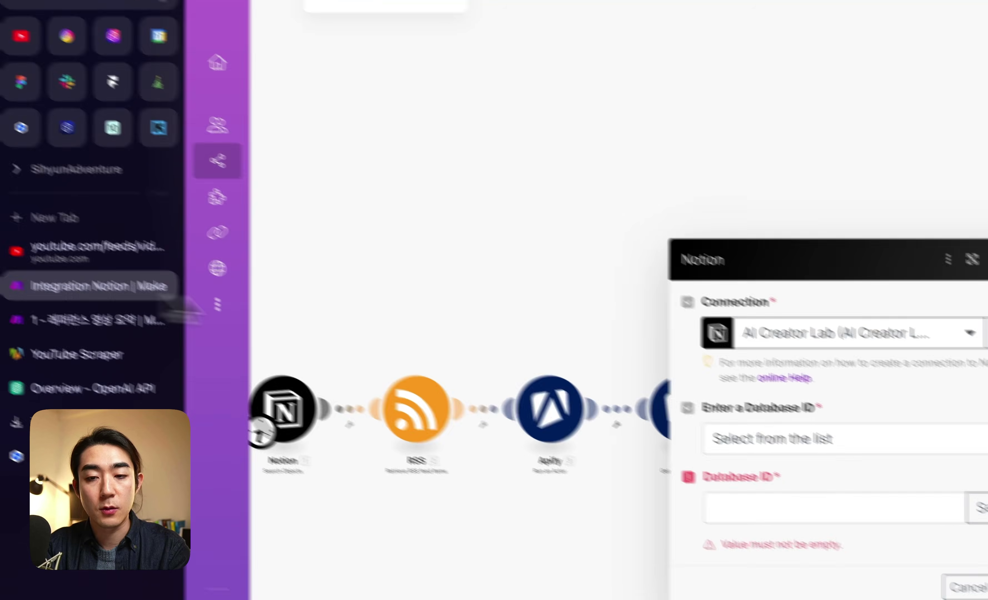
{"action": "left_click", "coordinate": [633, 390]}
{"action": "left_click", "coordinate": [644, 434]}
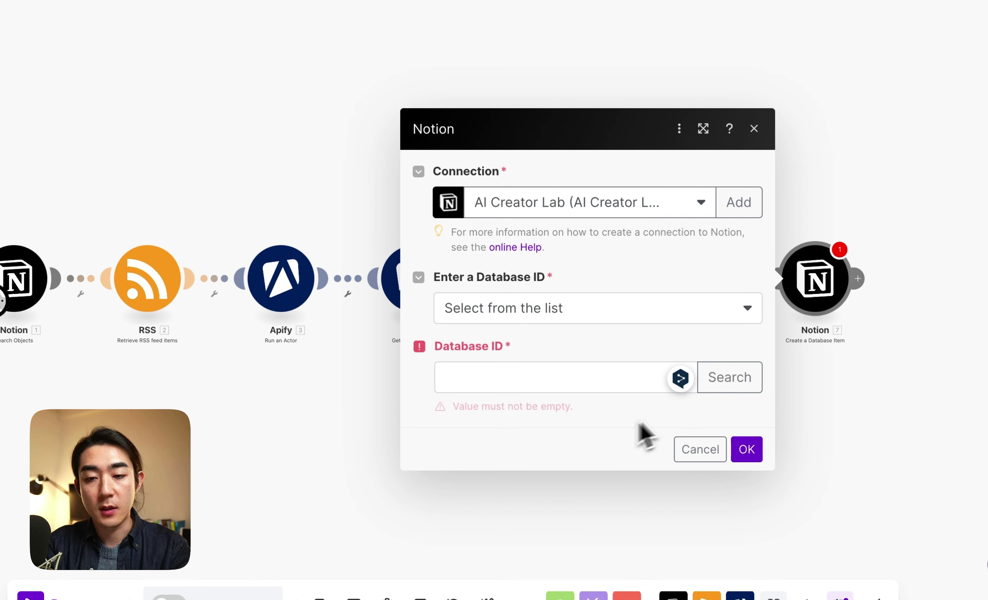
{"action": "left_click", "coordinate": [731, 378]}
{"action": "left_click", "coordinate": [516, 382]}
{"action": "type", "text": "레"}
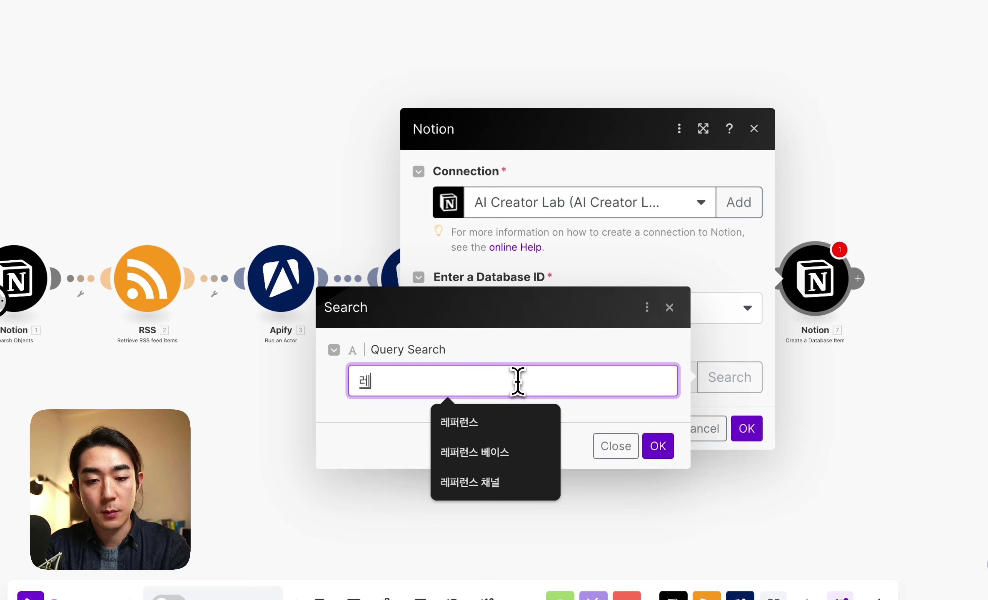
{"action": "type", "text": "퍼런스"}
{"action": "left_click", "coordinate": [513, 424]}
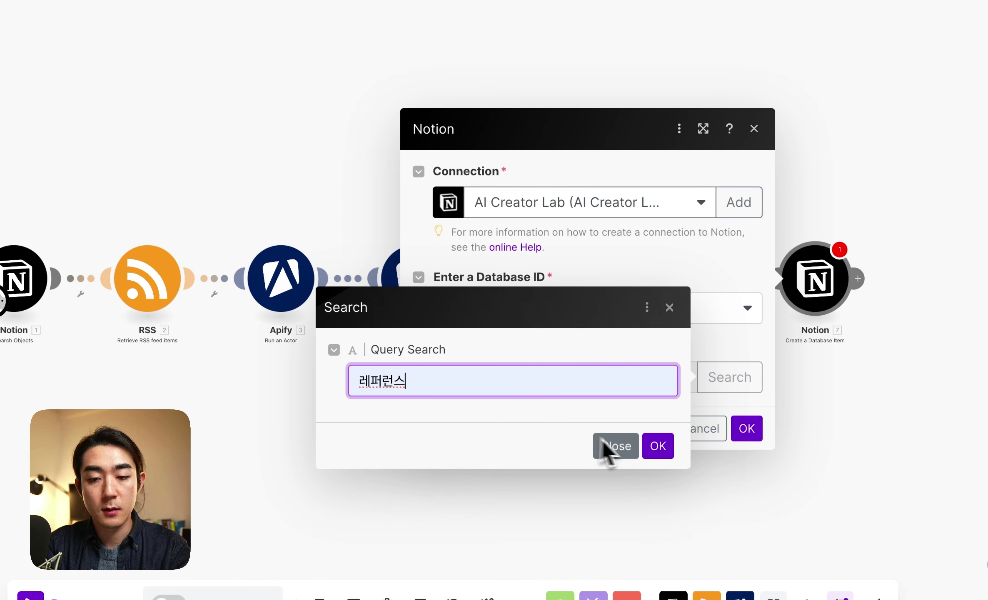
{"action": "left_click", "coordinate": [604, 445]}
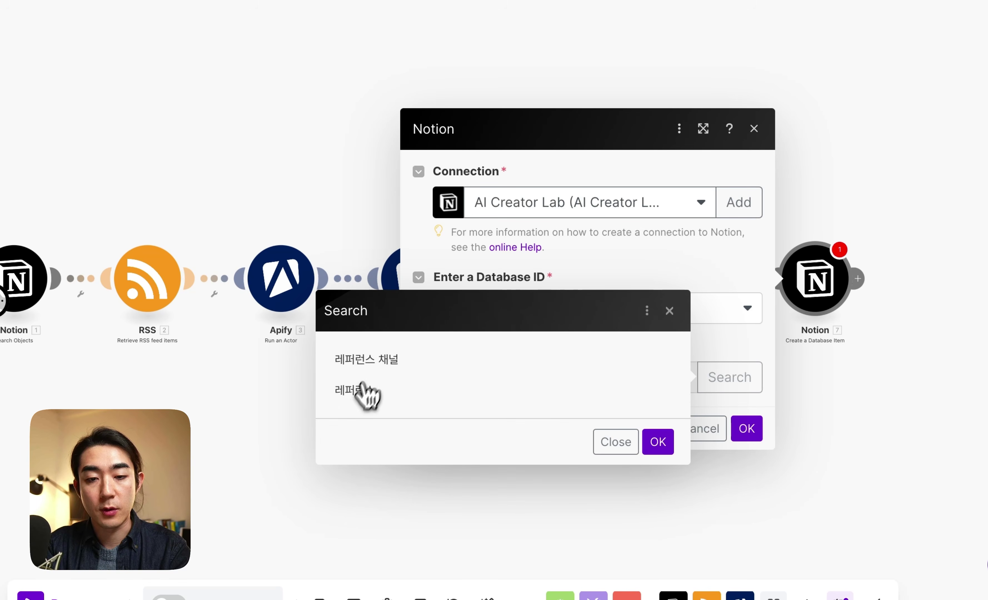
{"action": "left_click", "coordinate": [365, 401]}
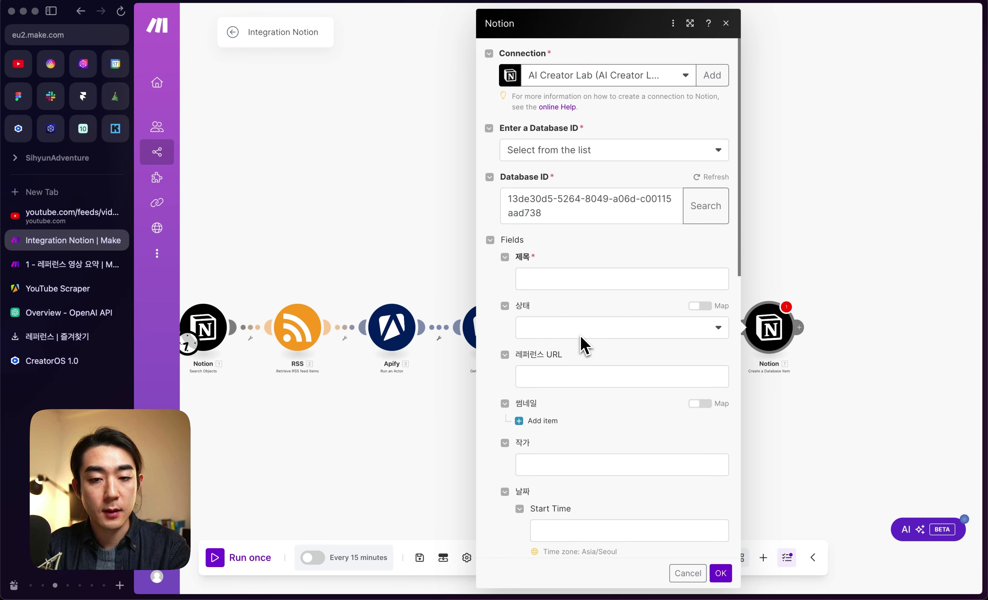
- Review the module's database fields and examine the properties of the first record in the 레퍼런스 database's Table view in Notion
{"action": "scroll", "coordinate": [581, 387], "scroll_direction": "down", "scroll_amount": 8}
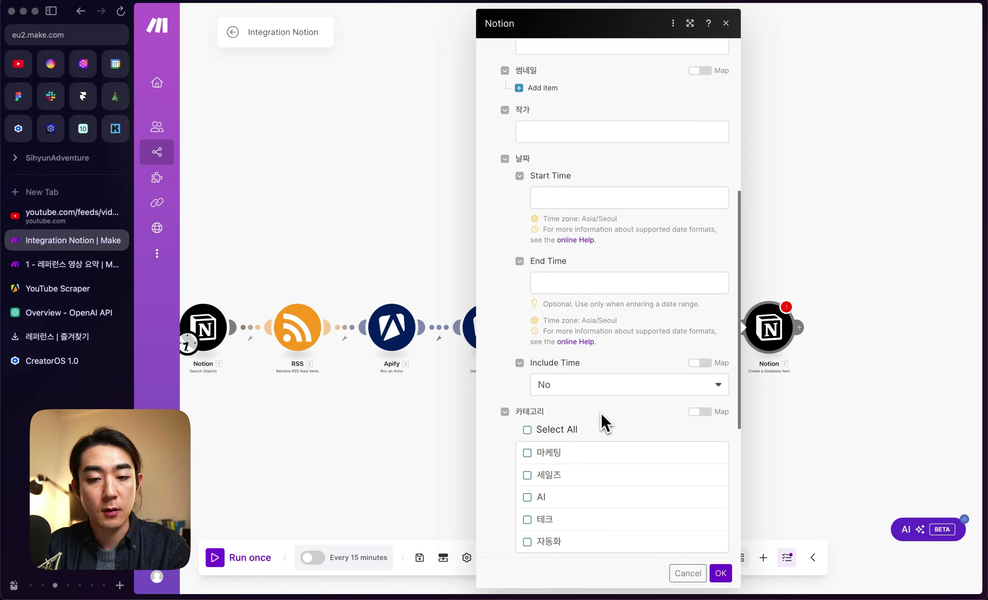
{"action": "scroll", "coordinate": [604, 419], "scroll_direction": "up", "scroll_amount": 8}
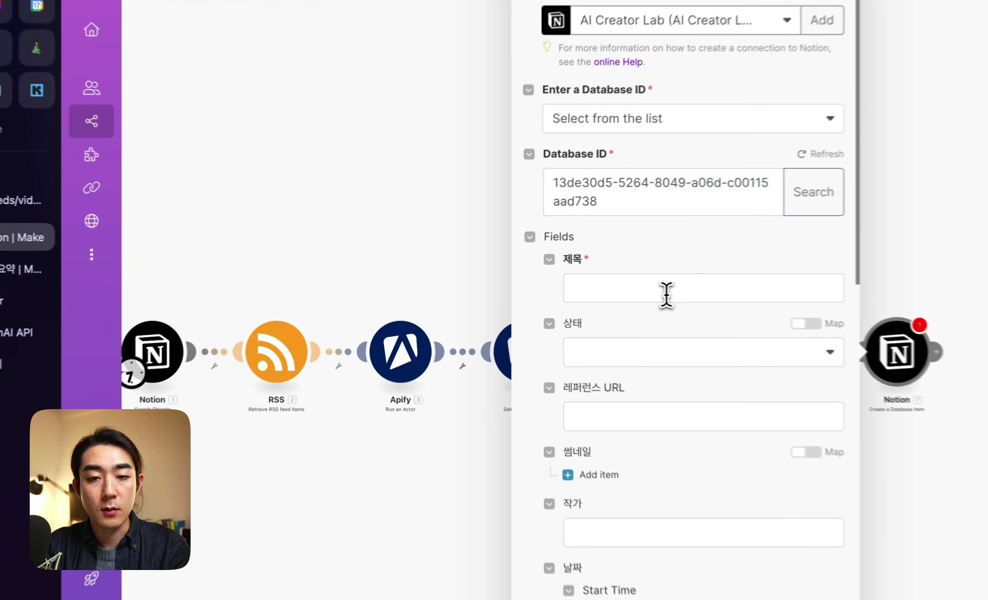
{"action": "left_click", "coordinate": [612, 281]}
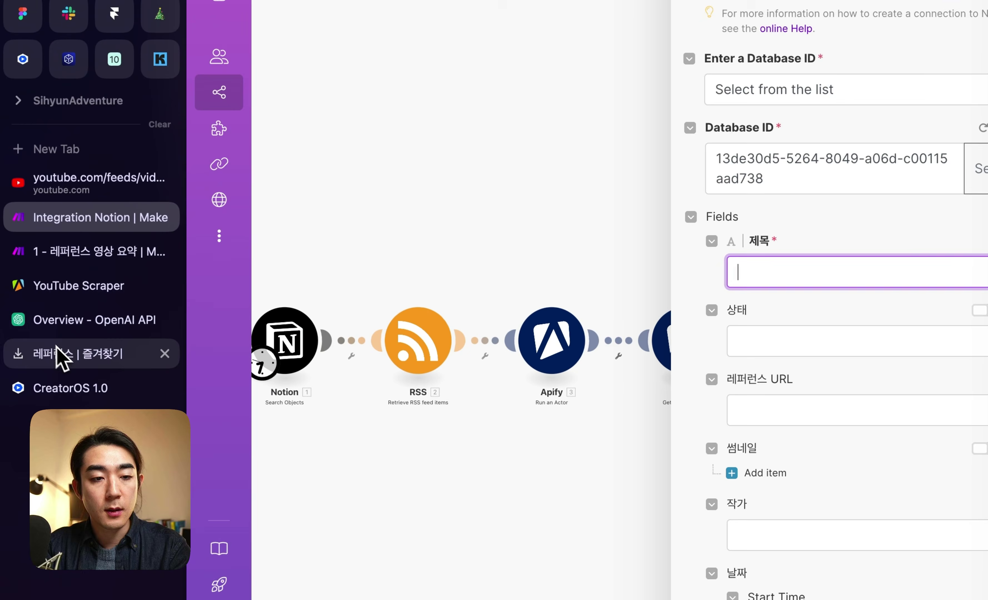
{"action": "left_click", "coordinate": [60, 355]}
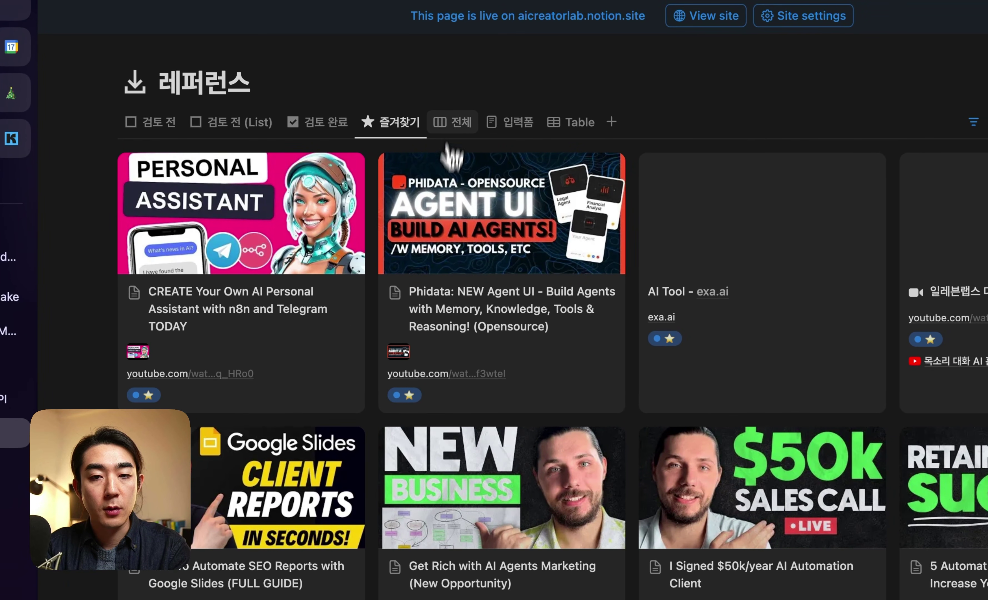
{"action": "left_click", "coordinate": [469, 130]}
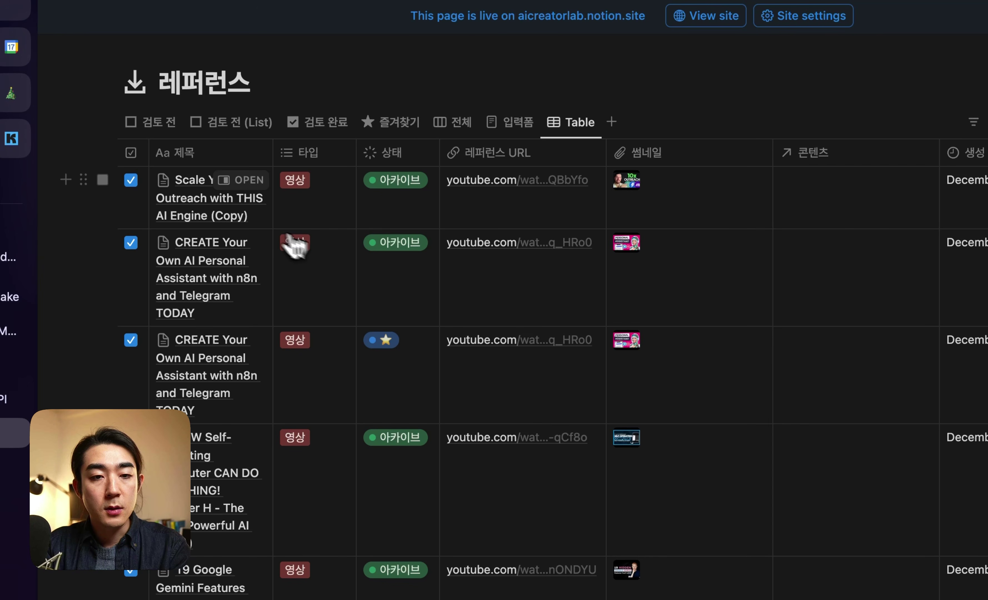
{"action": "left_click", "coordinate": [242, 180]}
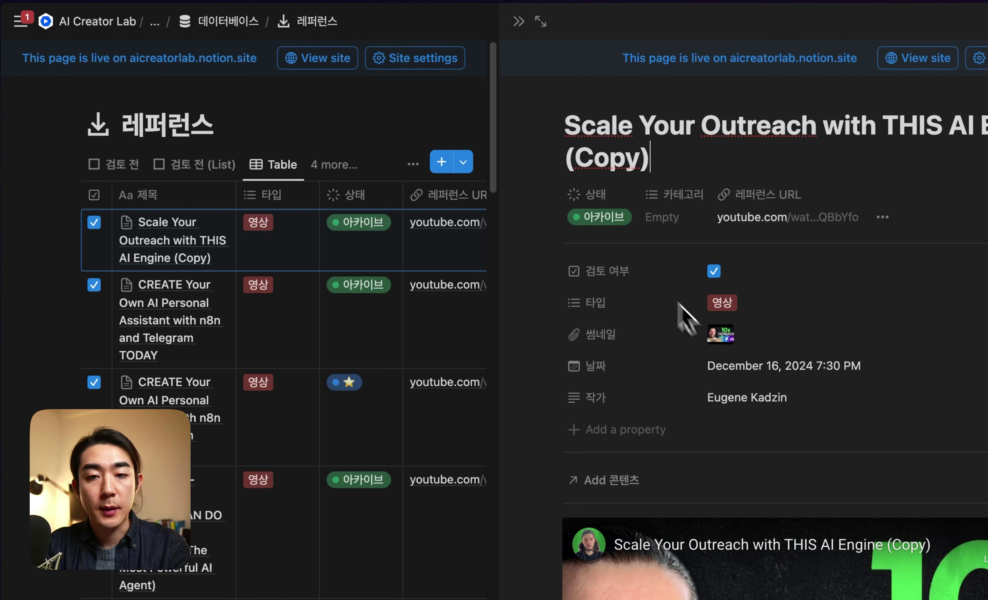
{"action": "left_click", "coordinate": [521, 41]}
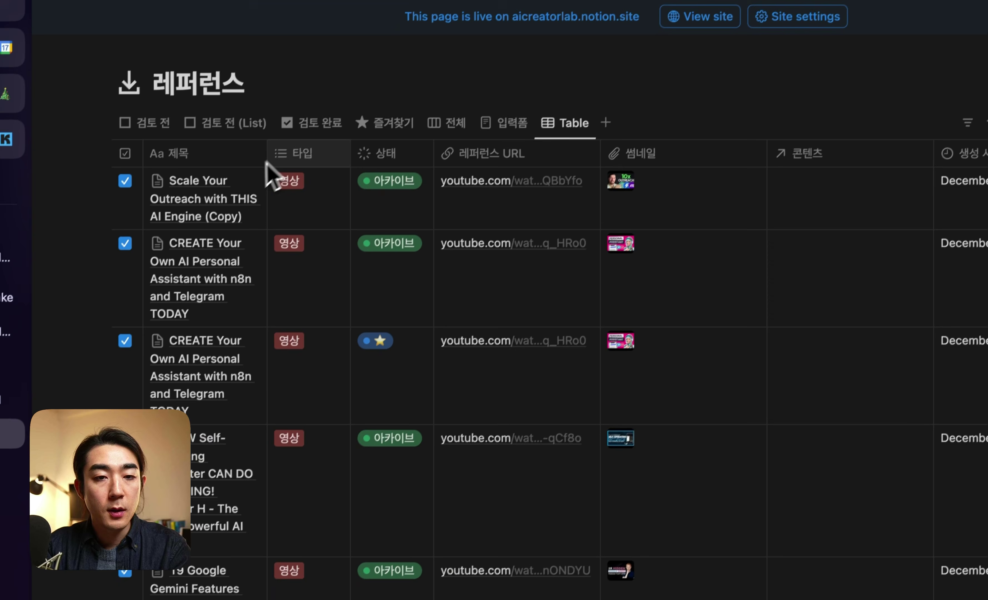
- Widen the 제목 column of the 레퍼런스 table and examine the first record's available 타입 and 상태 options
{"action": "left_click_drag", "start_coordinate": [267, 153], "coordinate": [487, 153]}
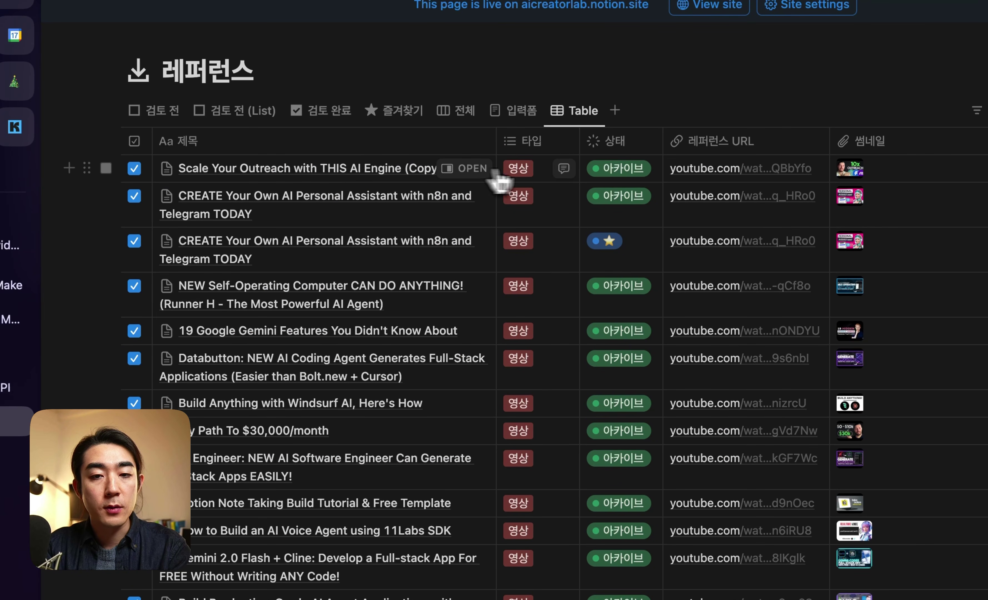
{"action": "left_click", "coordinate": [538, 177]}
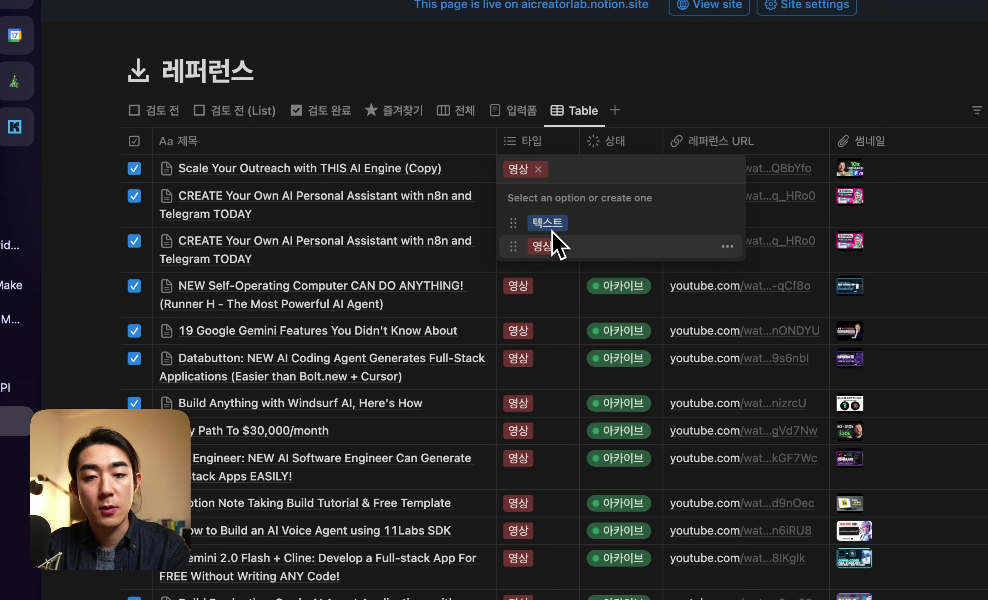
{"action": "key", "text": "Escape"}
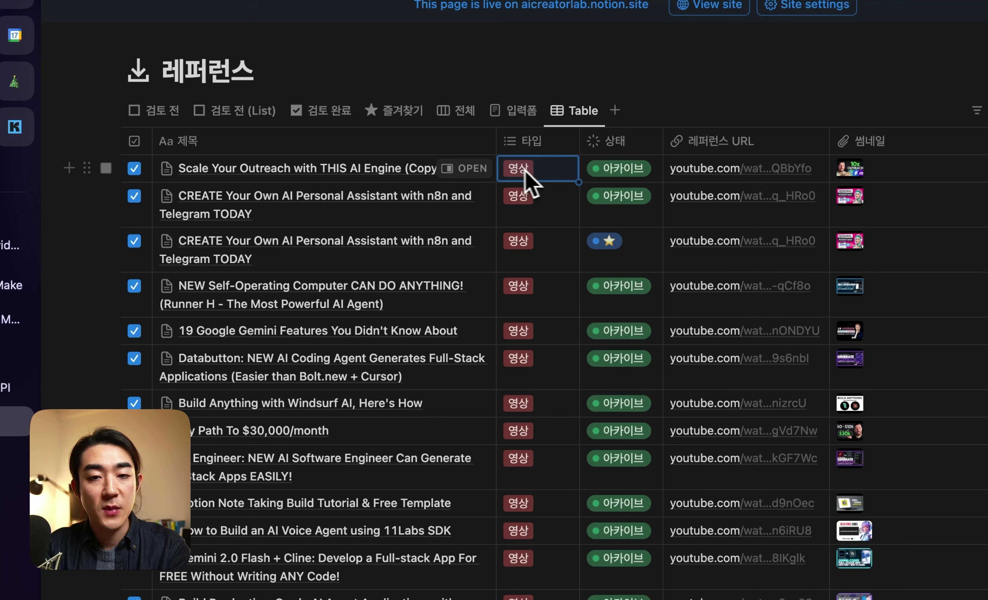
{"action": "left_click", "coordinate": [605, 143]}
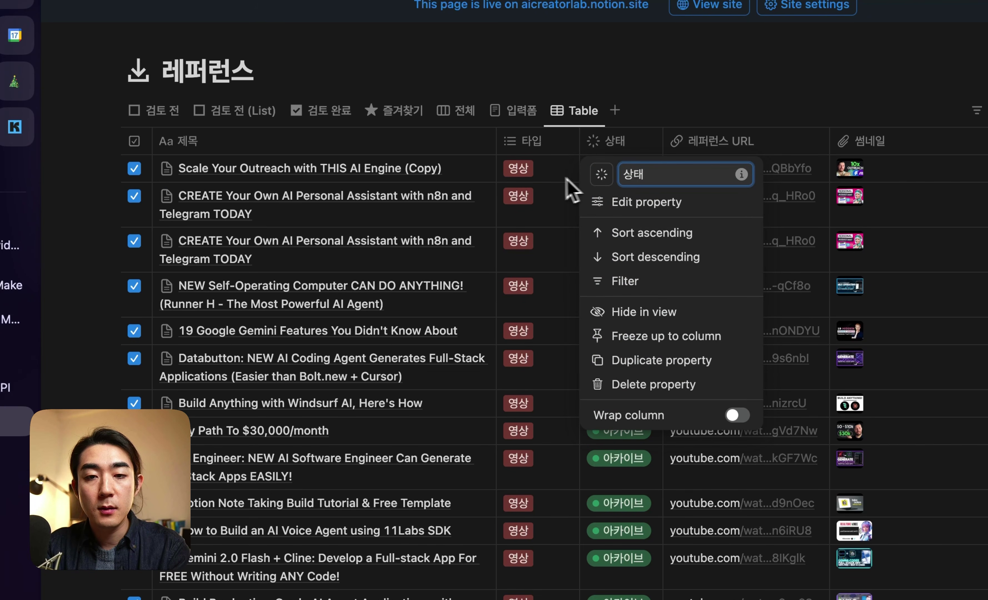
{"action": "left_click", "coordinate": [602, 180]}
{"action": "left_click", "coordinate": [617, 181]}
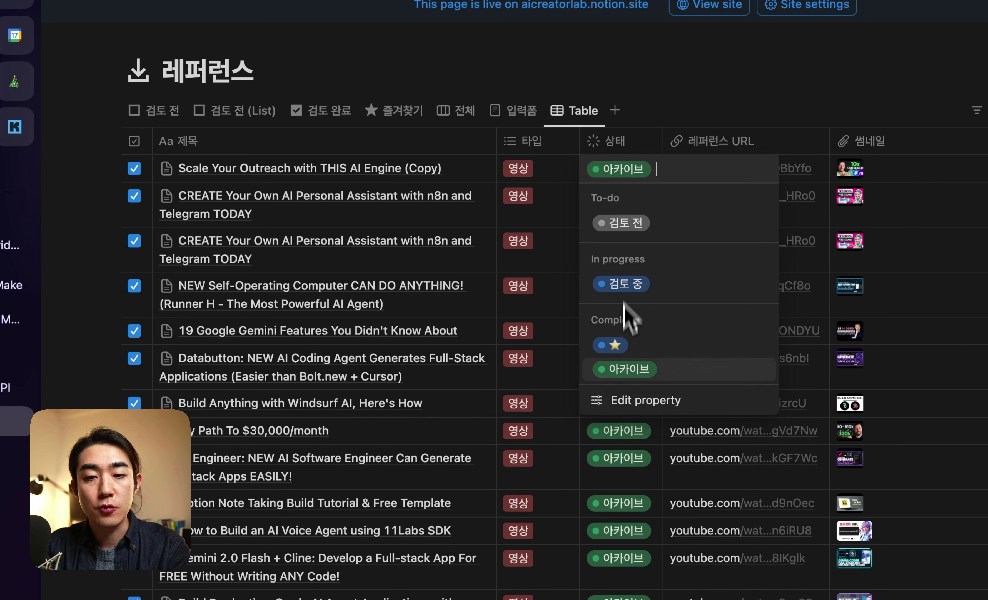
{"action": "key", "text": "Escape"}
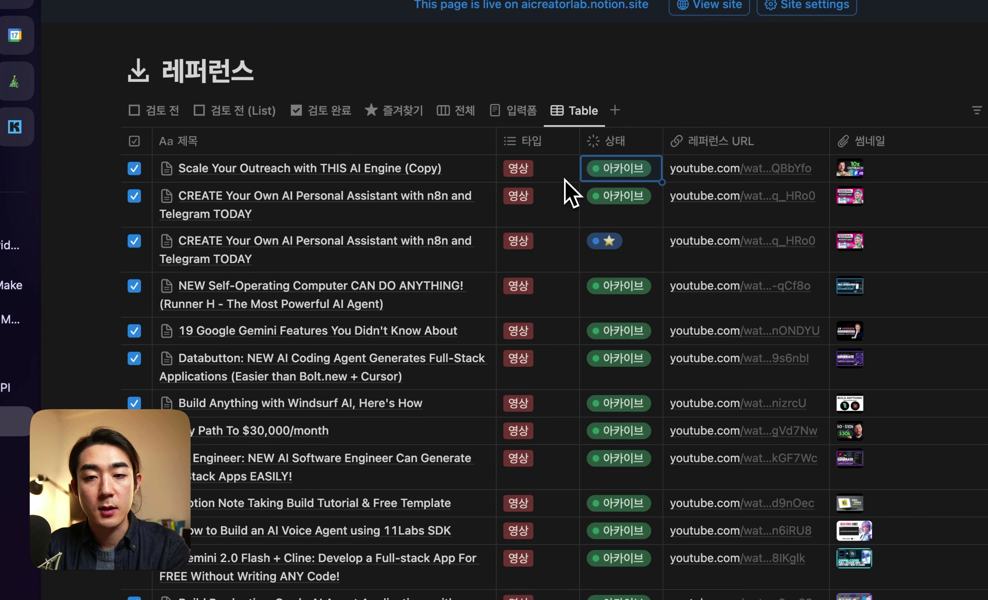
- Look through the columns of the 레퍼런스 table and search the new-property types for image and file without adding a property
{"action": "scroll", "coordinate": [570, 186], "scroll_direction": "right", "scroll_amount": 5}
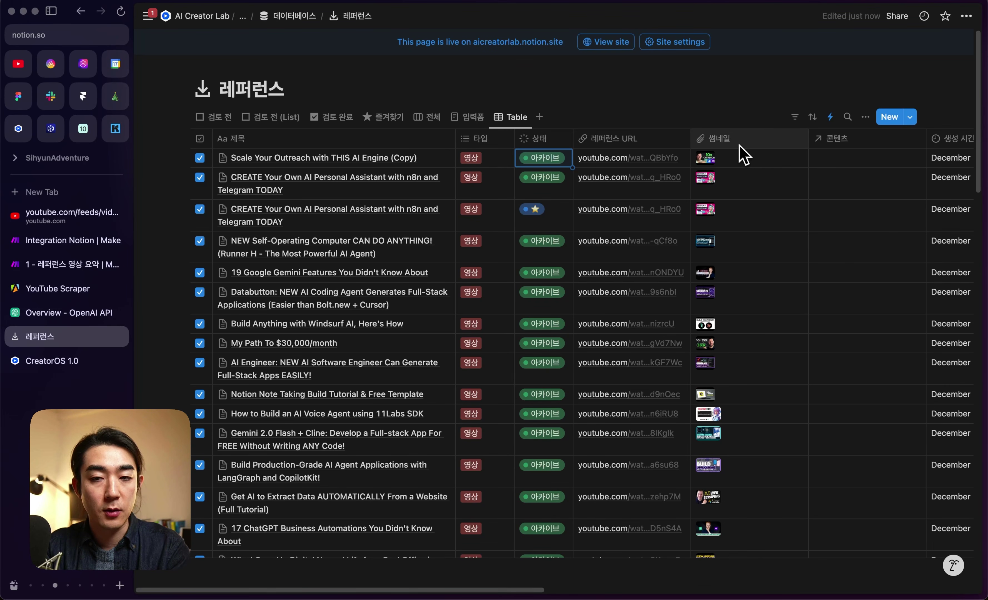
{"action": "scroll", "coordinate": [741, 153], "scroll_direction": "right", "scroll_amount": 15}
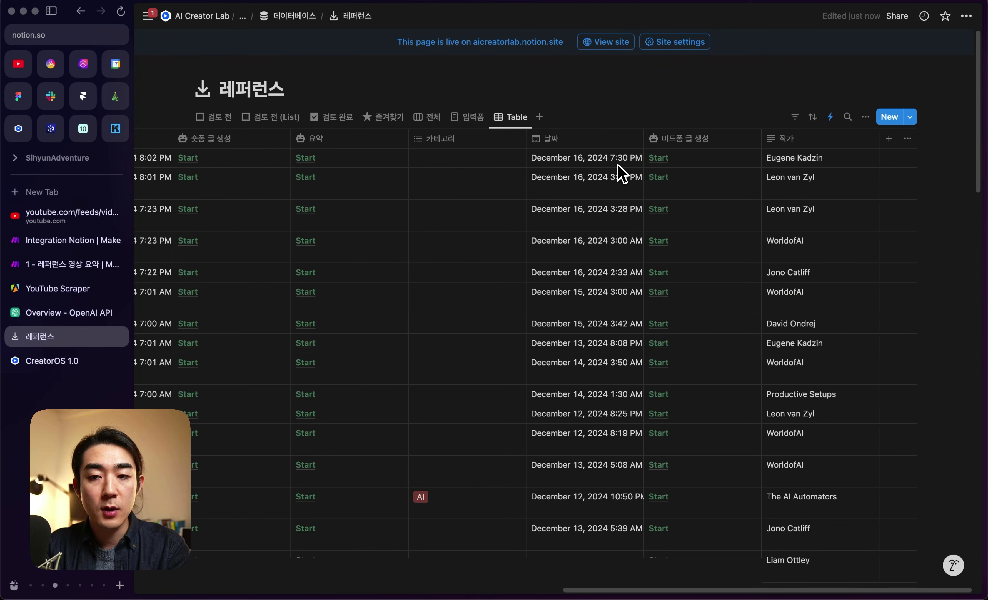
{"action": "left_click", "coordinate": [889, 138]}
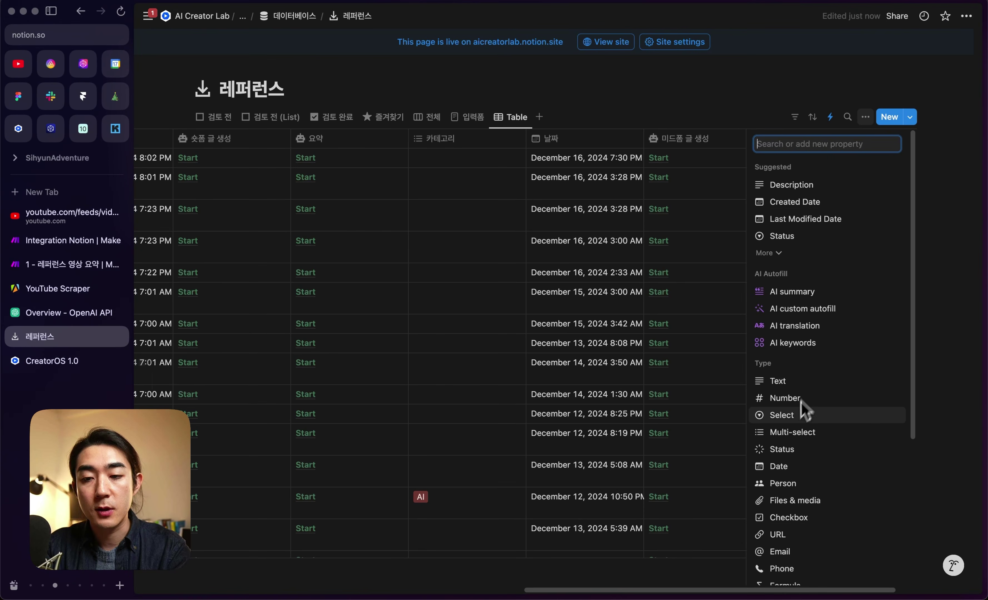
{"action": "type", "text": "임"}
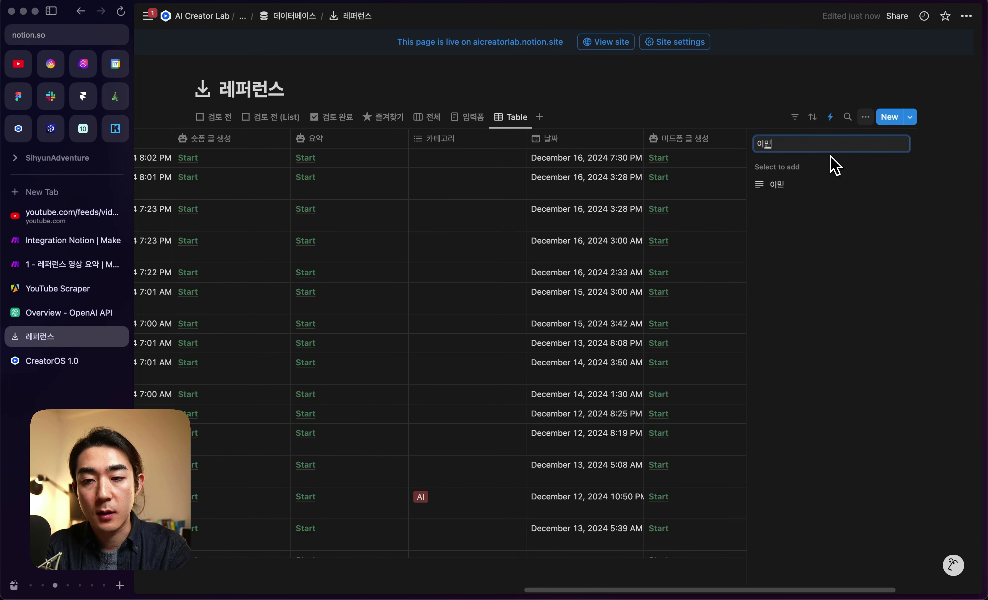
{"action": "key", "text": "BackSpace"}
{"action": "type", "text": "image"}
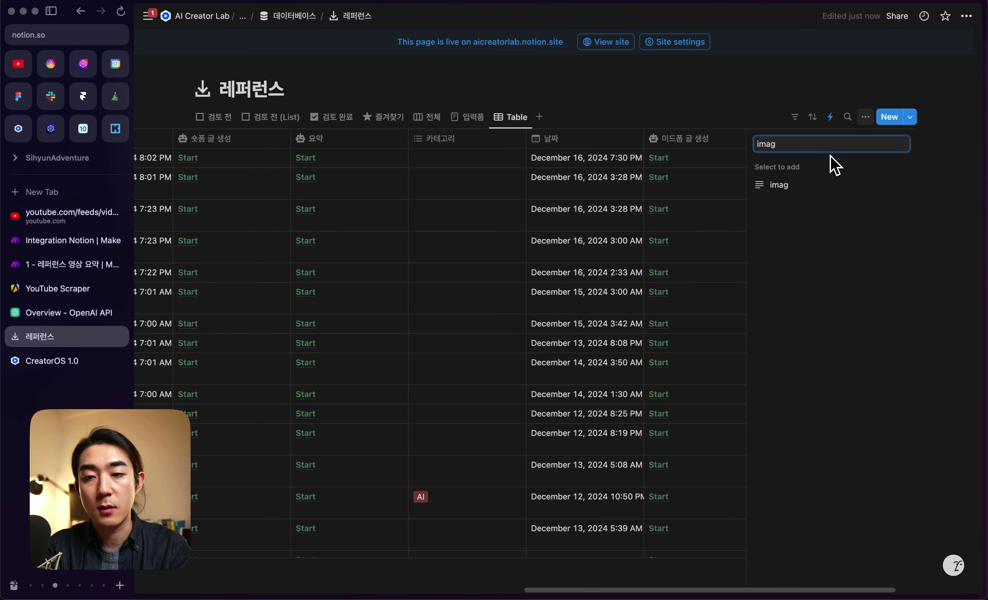
{"action": "key", "text": "BackSpace"}
{"action": "key", "text": "BackSpace"}
{"action": "key", "text": "BackSpace"}
{"action": "key", "text": "BackSpace"}
{"action": "type", "text": "file"}
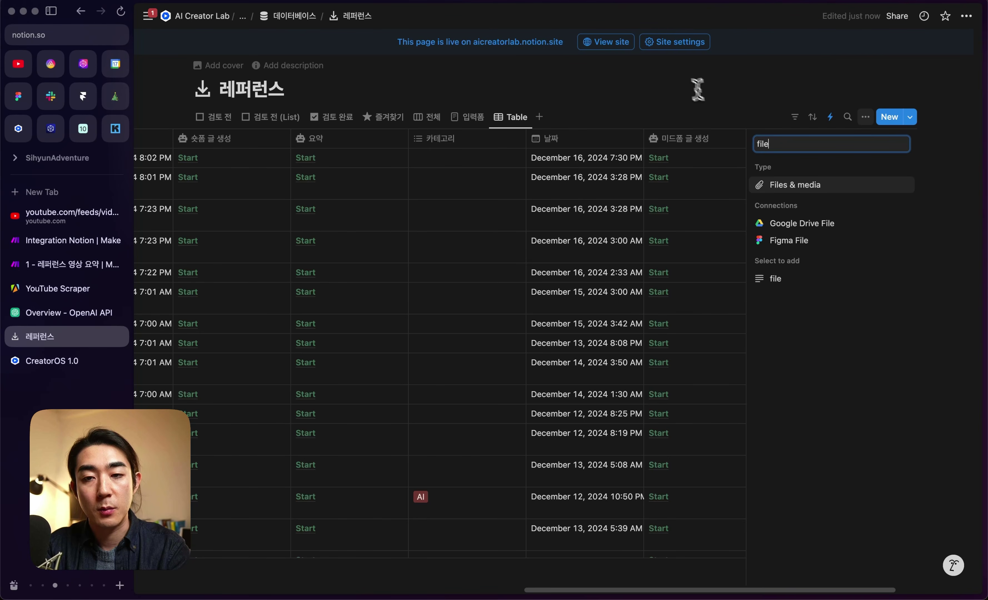
{"action": "left_click", "coordinate": [697, 89]}
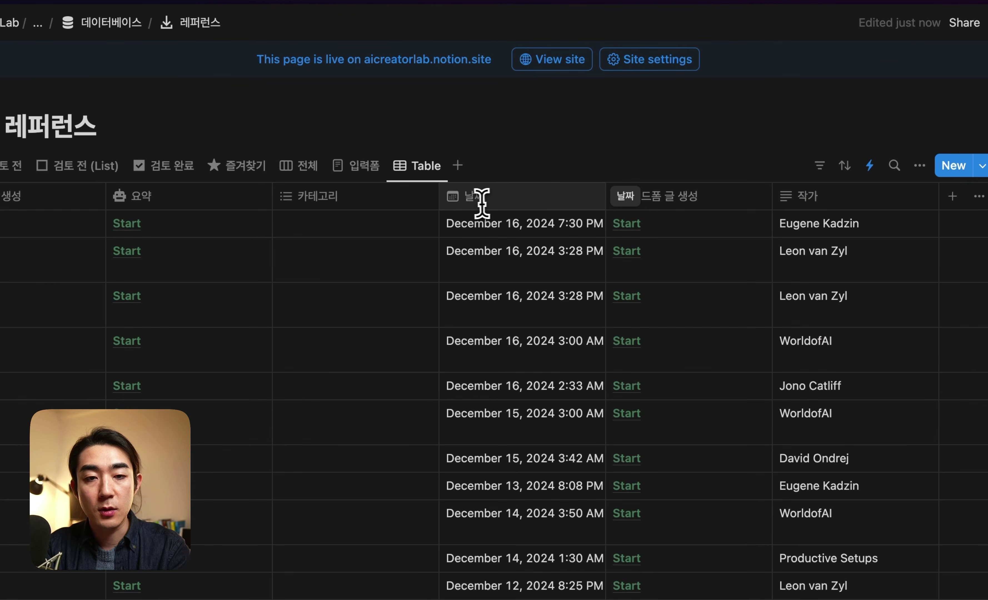
{"action": "scroll", "coordinate": [479, 205], "scroll_direction": "left", "scroll_amount": 10}
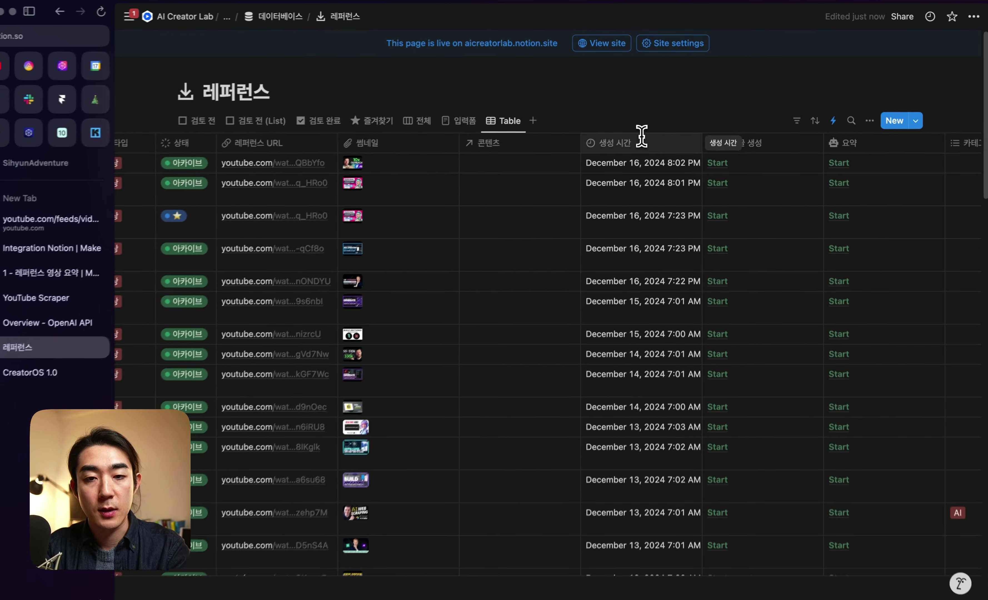
{"action": "scroll", "coordinate": [654, 133], "scroll_direction": "left", "scroll_amount": 5}
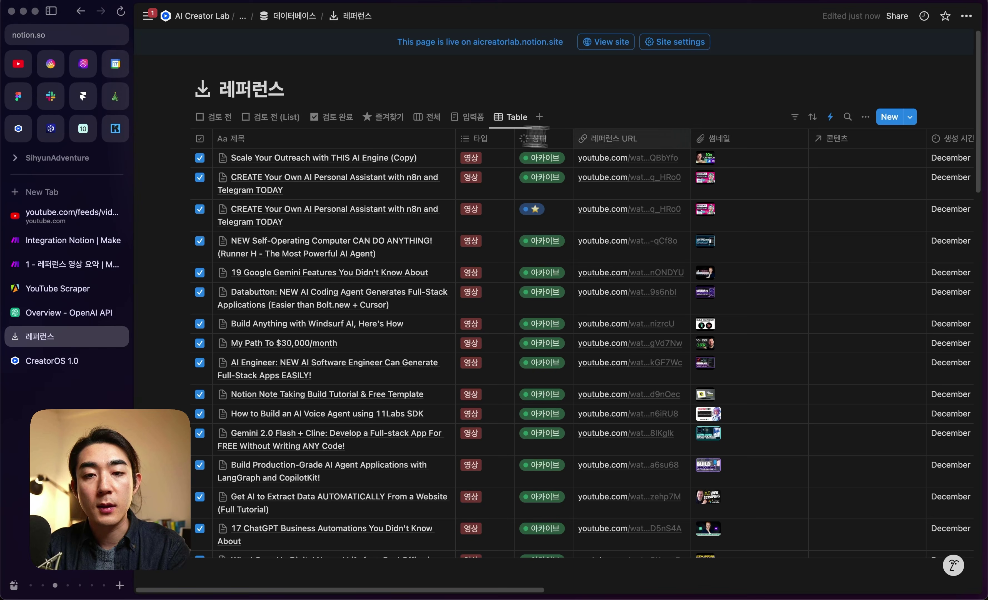
{"action": "mouse_move", "coordinate": [538, 137]}
{"action": "left_mouse_down"}
{"action": "mouse_move", "coordinate": [688, 141]}
{"action": "mouse_move", "coordinate": [539, 153]}
{"action": "left_mouse_up"}
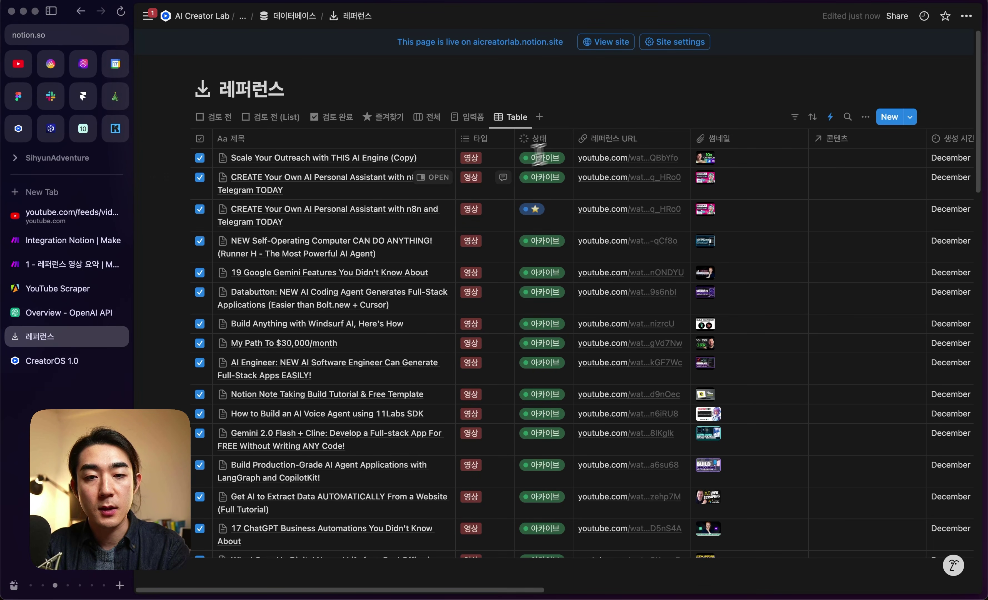
- Switch to the Integration Notion scenario in Make and map the Notion module's 제목 field to title from Apify Get Dataset Items
{"action": "left_click", "coordinate": [73, 241]}
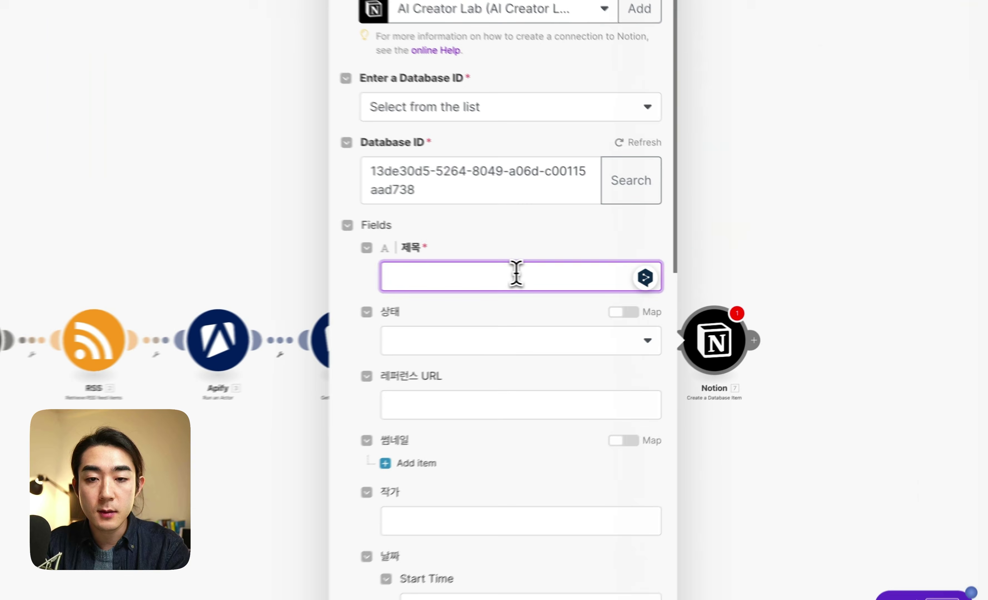
{"action": "left_click", "coordinate": [613, 279]}
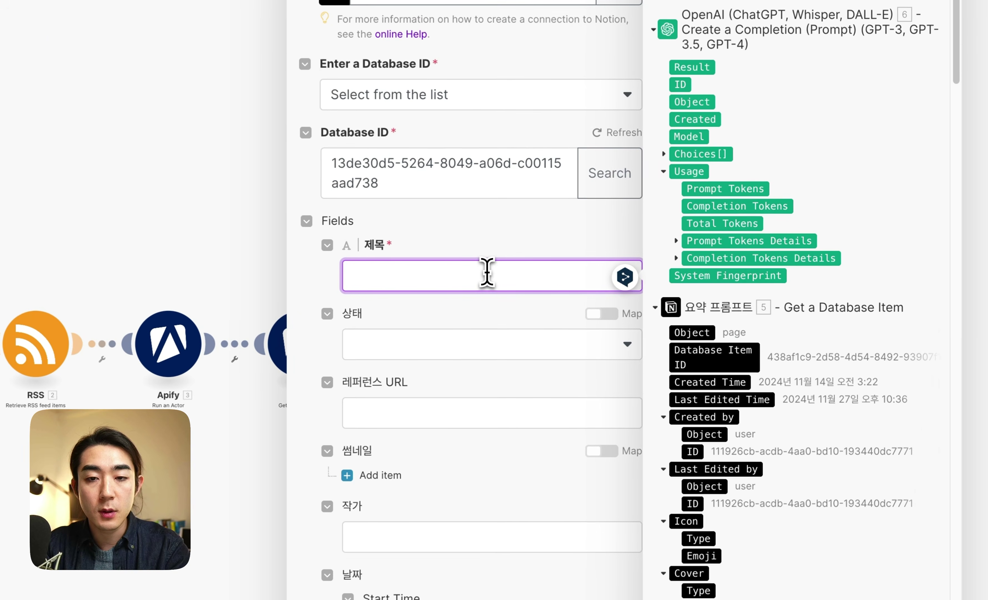
{"action": "scroll", "coordinate": [759, 319], "scroll_direction": "down", "scroll_amount": 10}
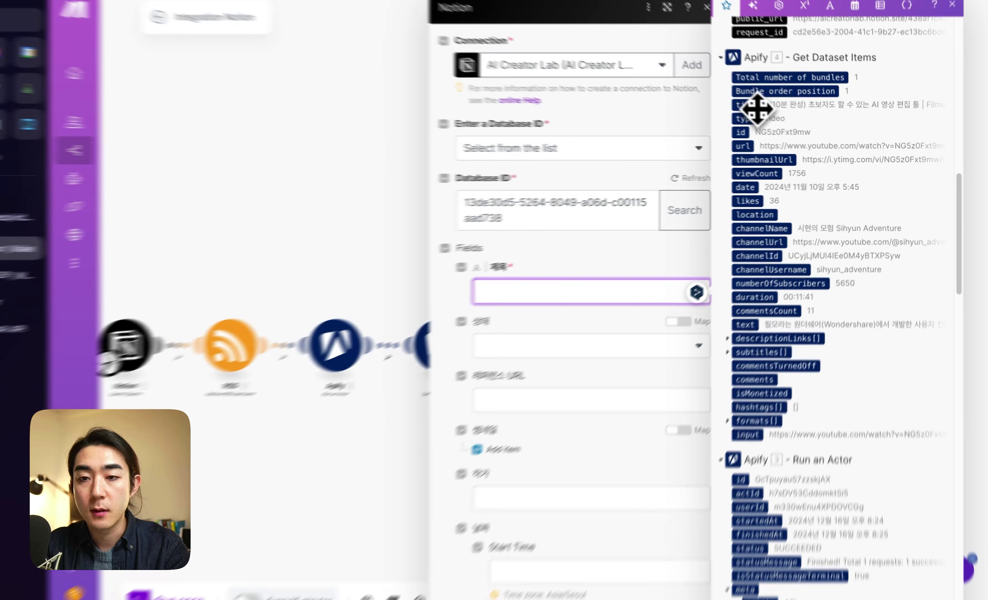
{"action": "left_click", "coordinate": [793, 115]}
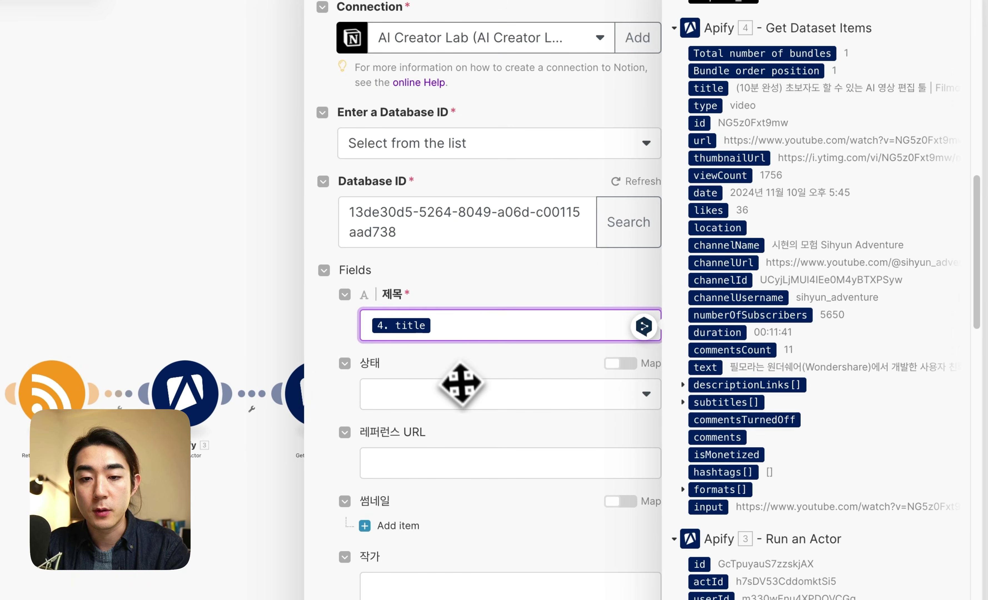
- Map the 레퍼런스 URL field to url from Apify Get Dataset Items
{"action": "left_click", "coordinate": [495, 433]}
{"action": "scroll", "coordinate": [501, 442], "scroll_direction": "down", "scroll_amount": 3}
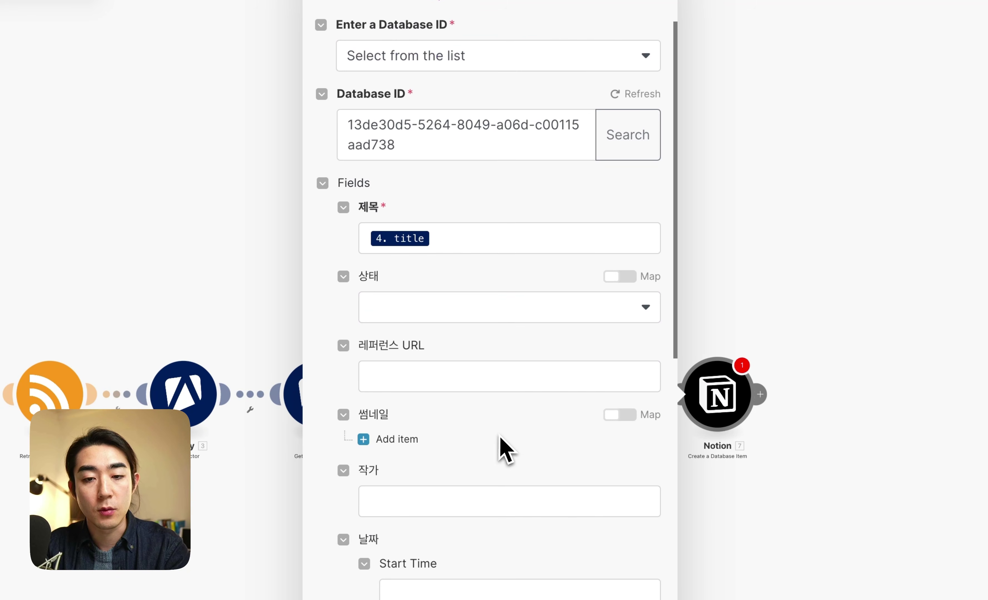
{"action": "left_click", "coordinate": [534, 372]}
{"action": "scroll", "coordinate": [786, 348], "scroll_direction": "down", "scroll_amount": 8}
{"action": "scroll", "coordinate": [783, 340], "scroll_direction": "down", "scroll_amount": 15}
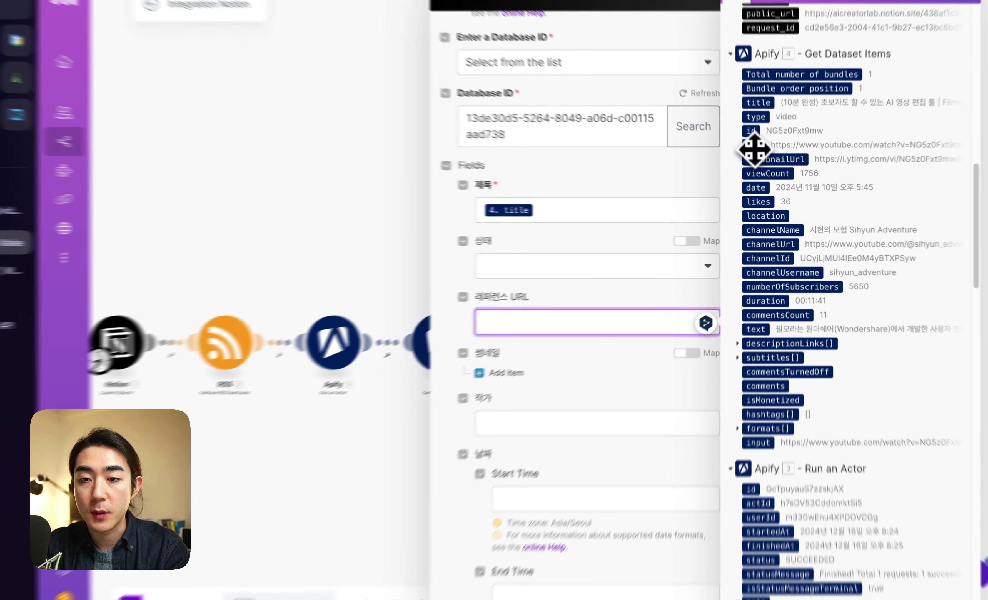
{"action": "left_click", "coordinate": [758, 160]}
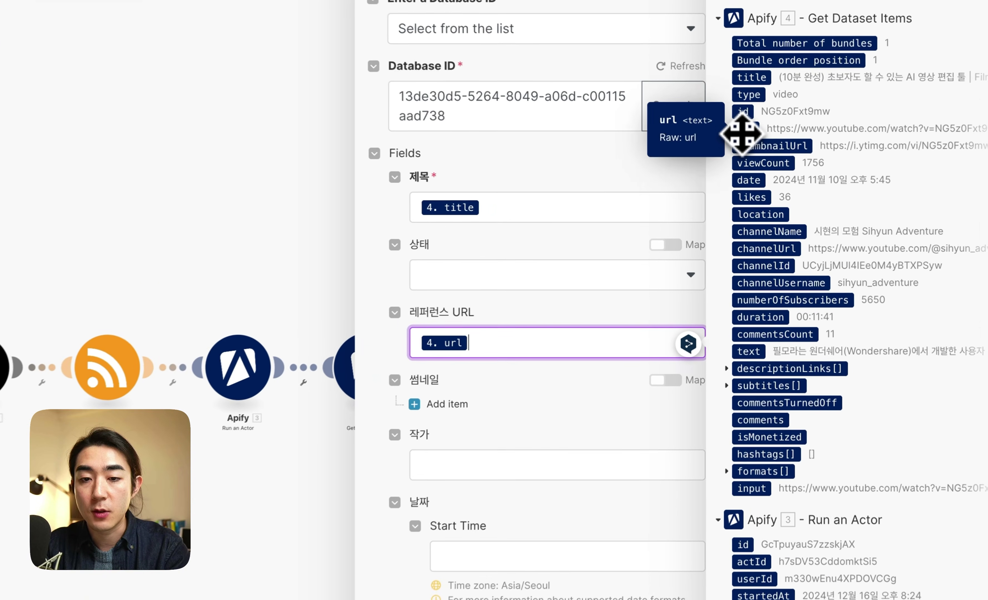
- Add an item under 썸네일 and map its Image URL to thumbnailUrl from Apify Get Dataset Items
{"action": "left_click_drag", "start_coordinate": [734, 140], "coordinate": [459, 374]}
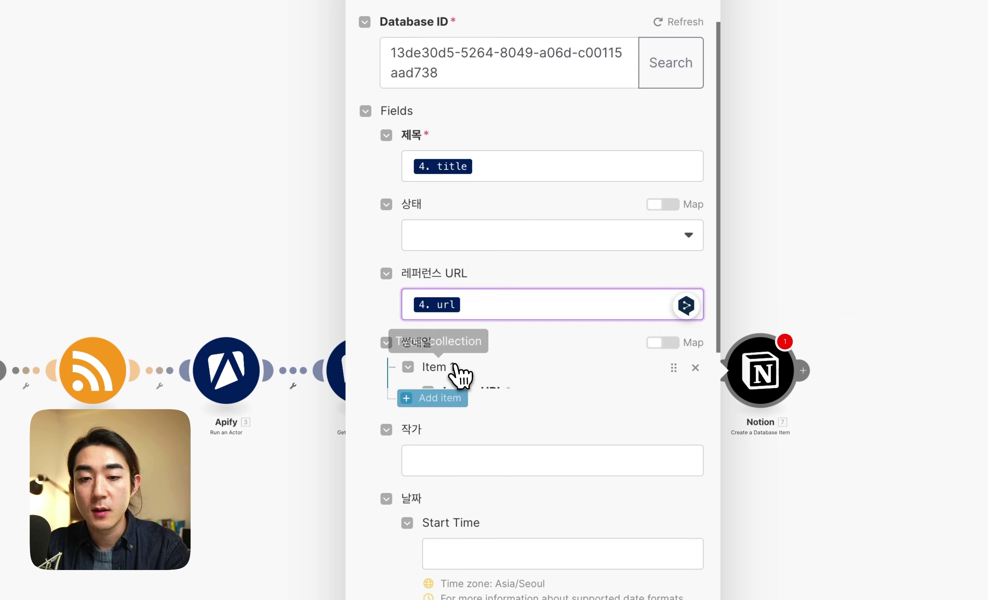
{"action": "left_click", "coordinate": [518, 418]}
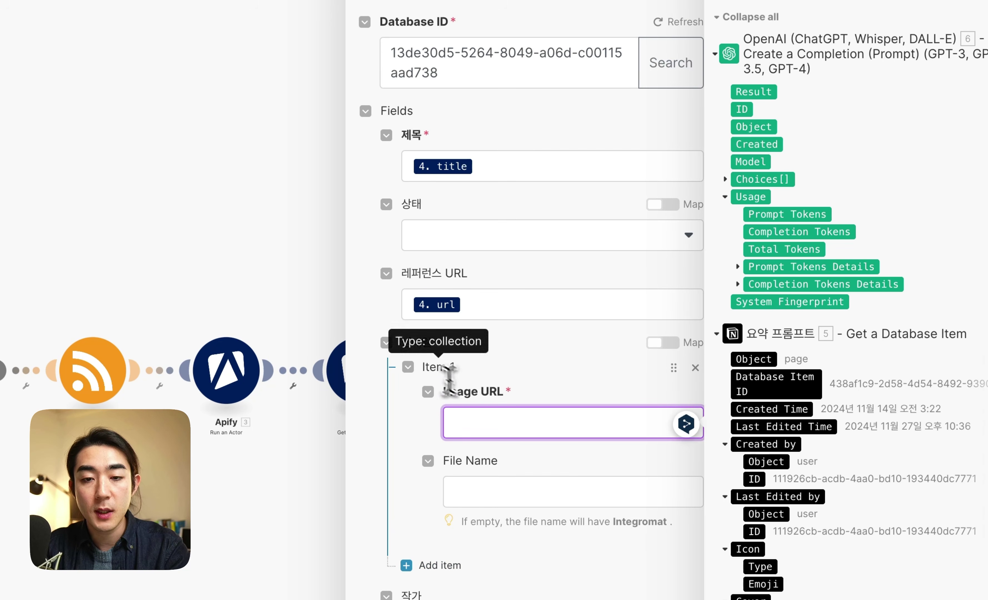
{"action": "scroll", "coordinate": [833, 189], "scroll_direction": "down", "scroll_amount": 15}
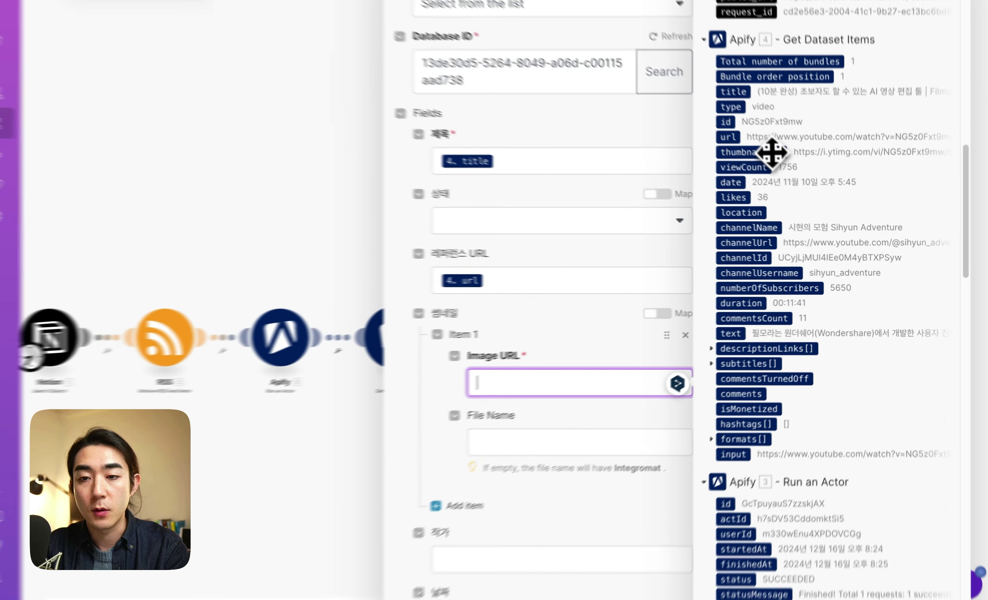
{"action": "left_click", "coordinate": [804, 176]}
- Set the 썸네일 item's File Name to thumbnail.jpg
{"action": "left_click", "coordinate": [465, 466]}
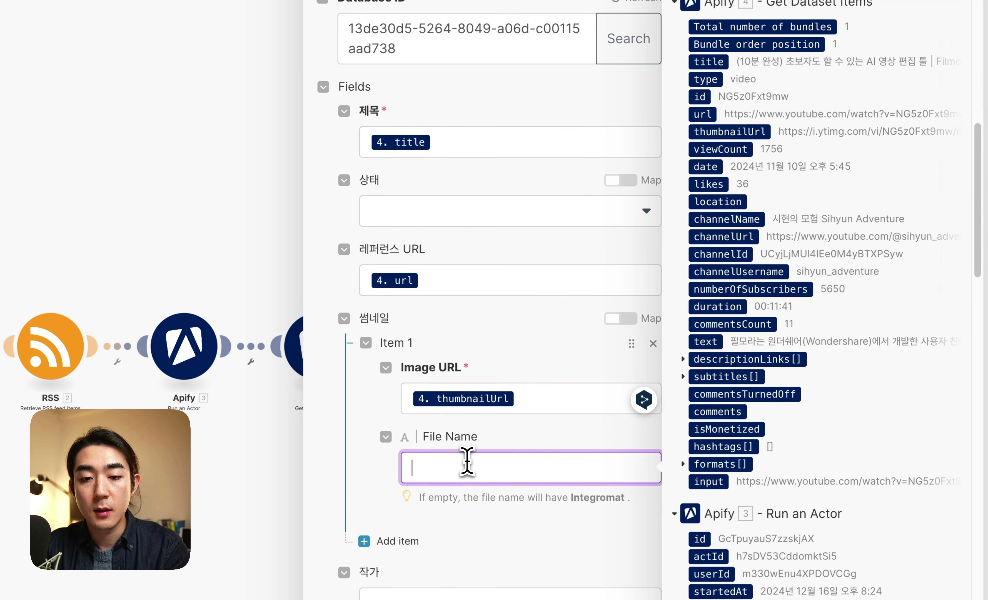
{"action": "scroll", "coordinate": [551, 439], "scroll_direction": "down", "scroll_amount": 5}
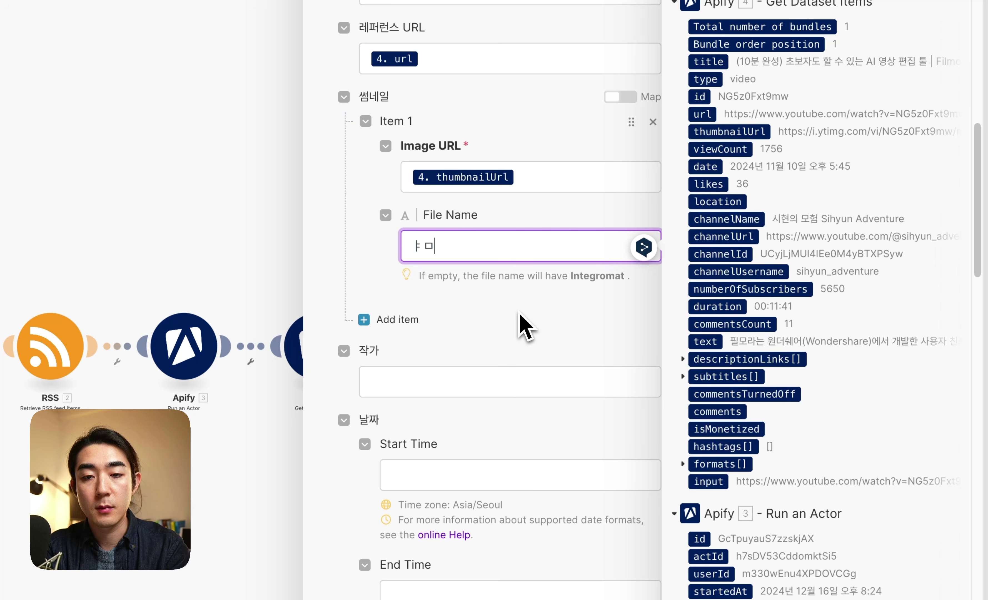
{"action": "key", "text": "BackSpace"}
{"action": "key", "text": "BackSpace"}
{"action": "type", "text": "thu"}
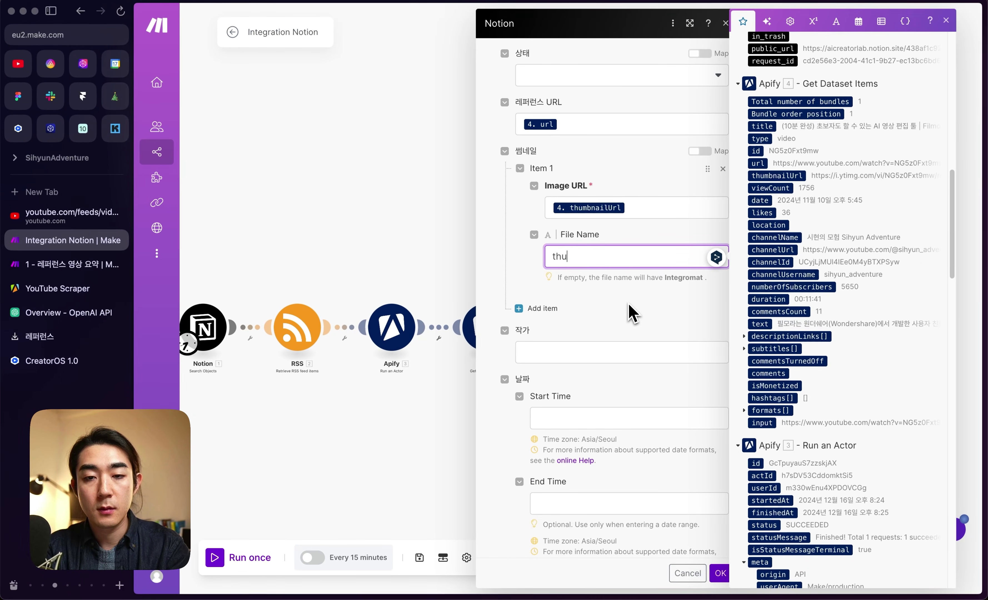
{"action": "type", "text": "nbnai.jpg"}
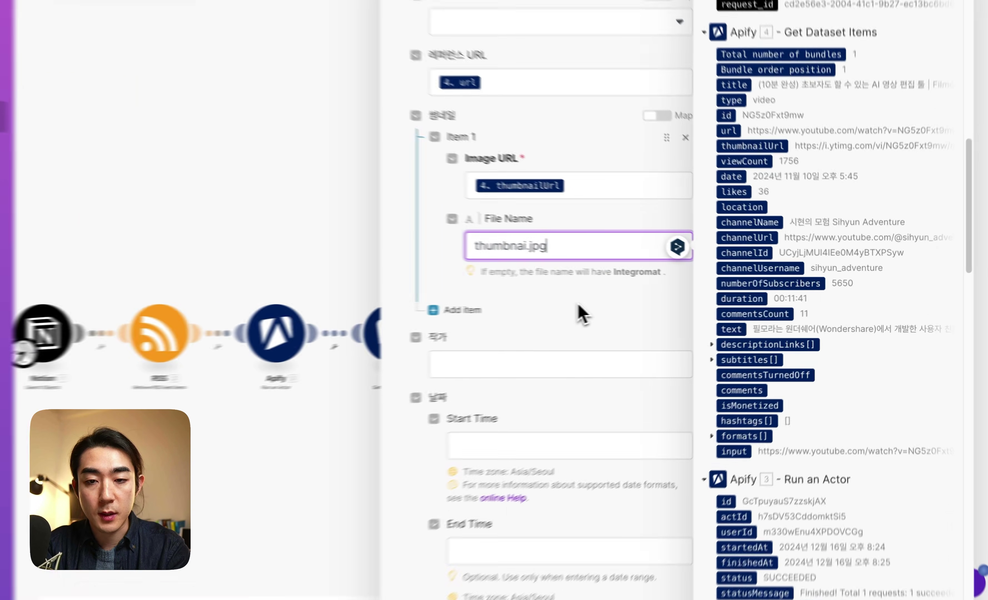
{"action": "left_click", "coordinate": [617, 291]}
{"action": "left_click", "coordinate": [594, 262]}
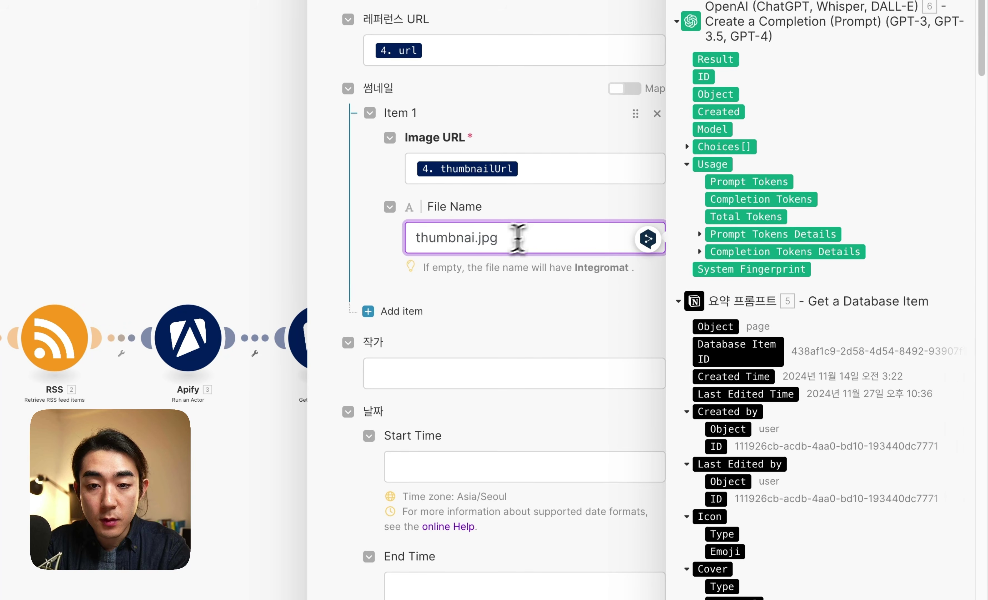
{"action": "left_click", "coordinate": [524, 261]}
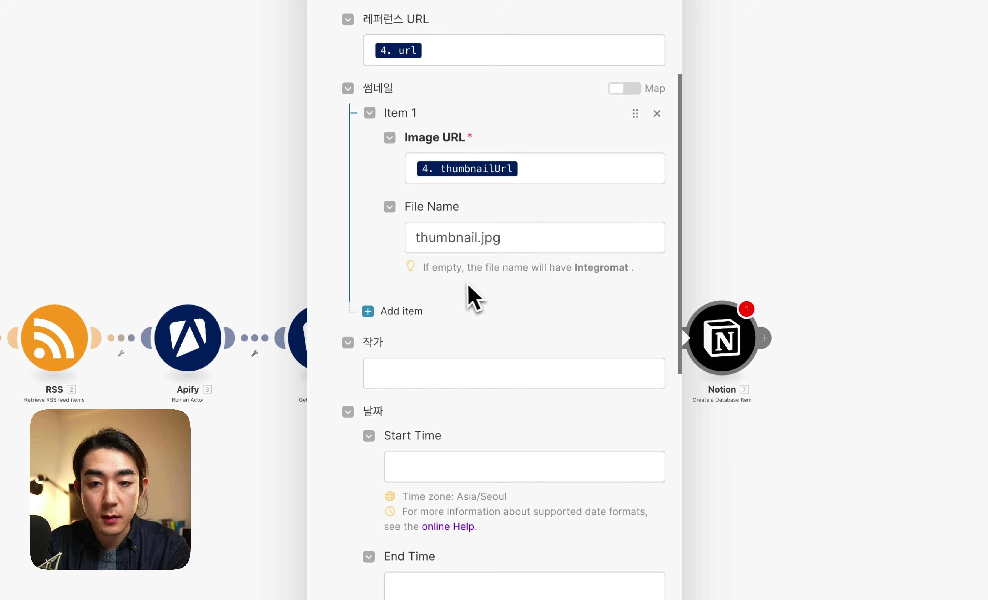
- Map the 작가 field to channelName from Apify Get Dataset Items
{"action": "scroll", "coordinate": [523, 313], "scroll_direction": "down", "scroll_amount": 3}
{"action": "left_click", "coordinate": [493, 259]}
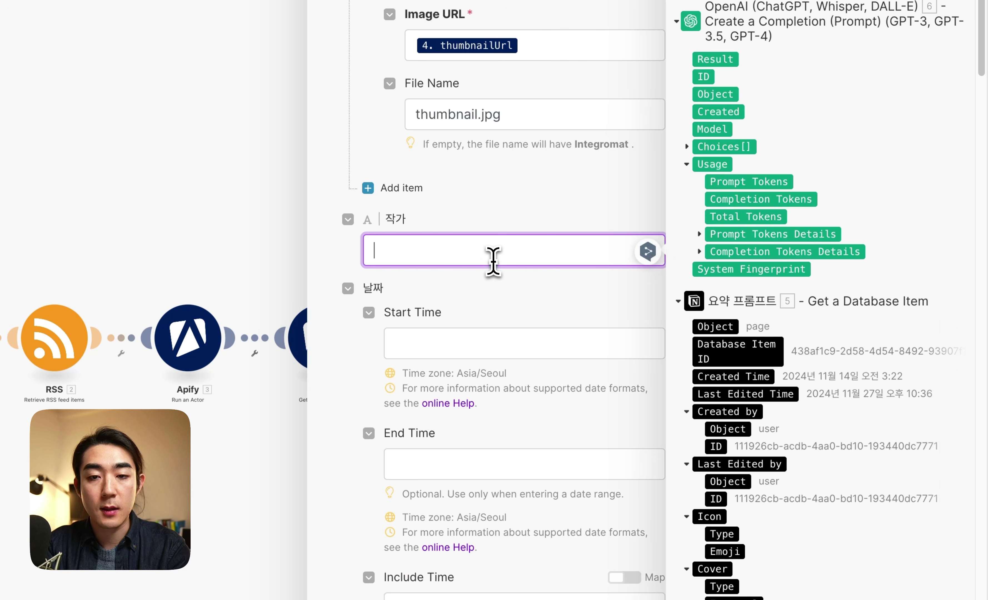
{"action": "scroll", "coordinate": [721, 293], "scroll_direction": "down", "scroll_amount": 15}
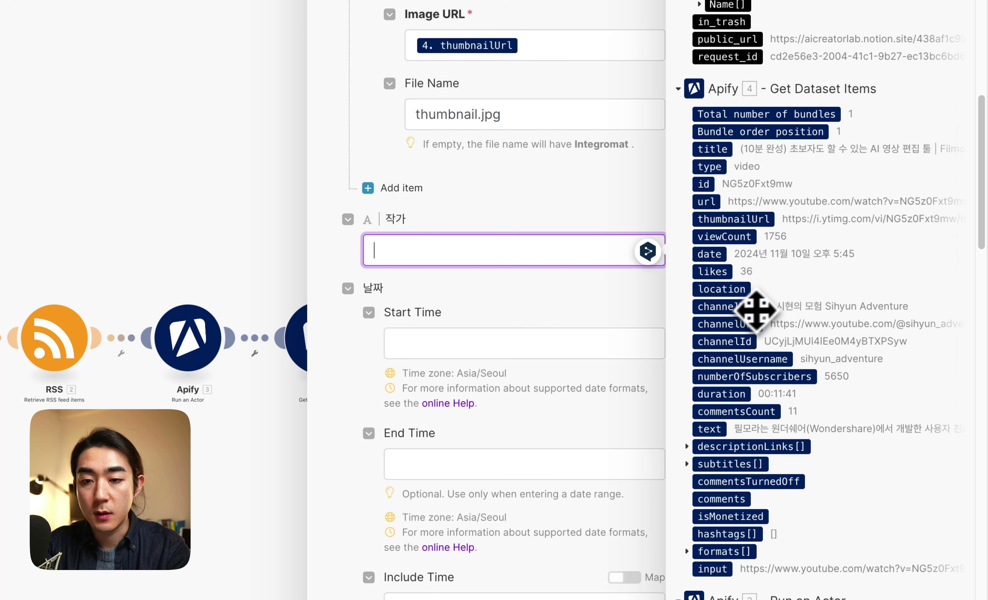
{"action": "left_click", "coordinate": [747, 309]}
- Map the 날짜 Start Time to date from Apify Get Dataset Items
{"action": "scroll", "coordinate": [449, 366], "scroll_direction": "down", "scroll_amount": 3}
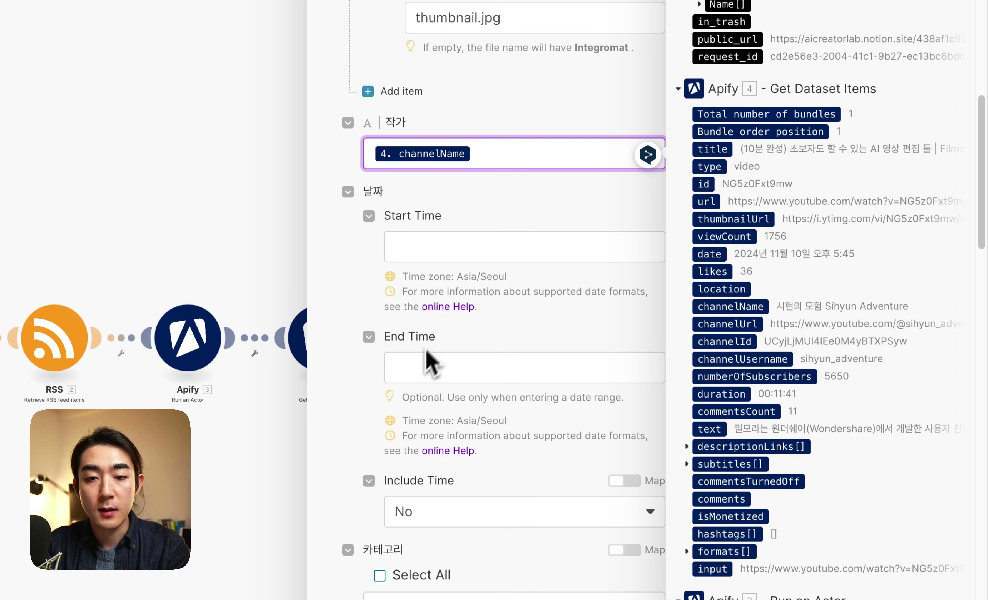
{"action": "left_click", "coordinate": [496, 280]}
{"action": "left_click", "coordinate": [520, 248]}
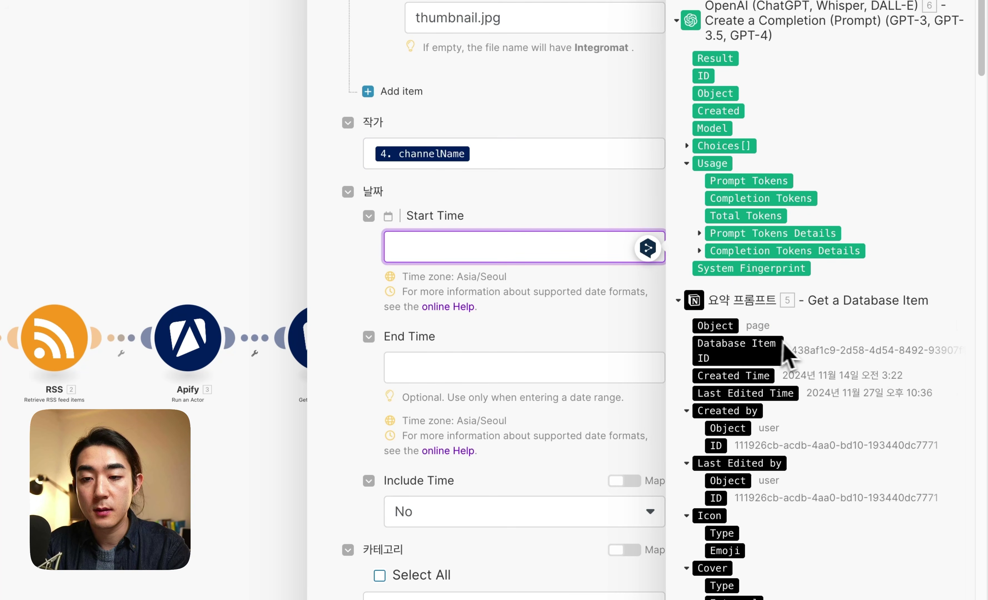
{"action": "scroll", "coordinate": [787, 353], "scroll_direction": "down", "scroll_amount": 15}
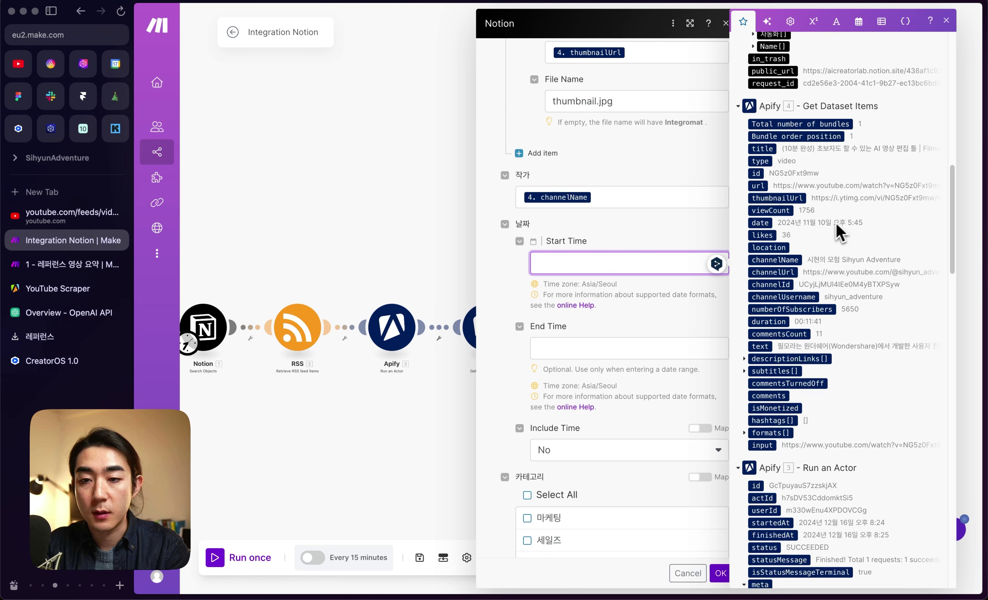
{"action": "left_click", "coordinate": [760, 223]}
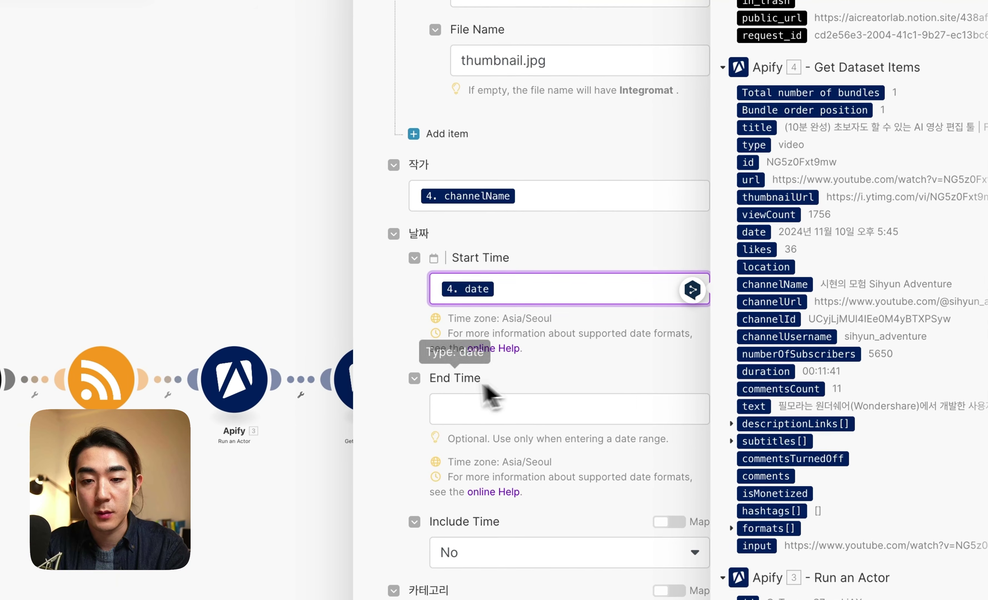
{"action": "left_click", "coordinate": [405, 371]}
- Review the Notion module's remaining End Time, Include Time, 카테고리, 콘텐츠, 타입 and 검토 여부 fields
{"action": "scroll", "coordinate": [401, 386], "scroll_direction": "down", "scroll_amount": 4}
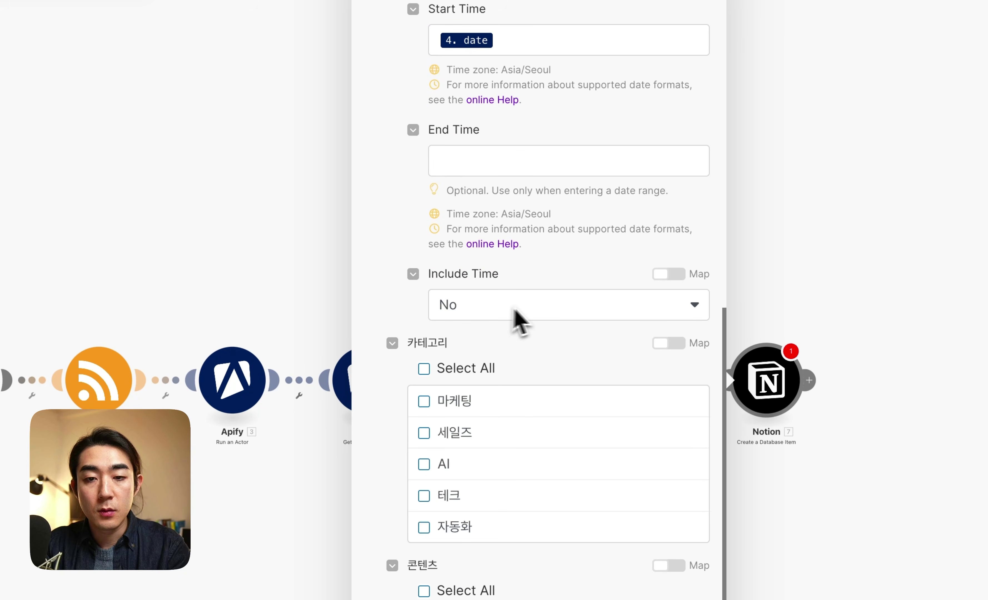
{"action": "scroll", "coordinate": [438, 303], "scroll_direction": "down", "scroll_amount": 3}
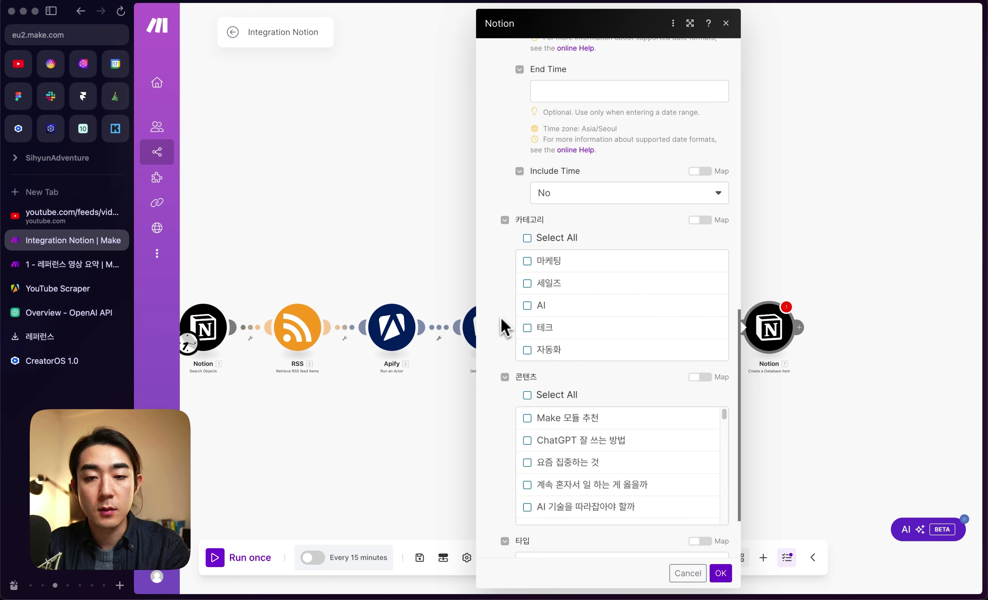
{"action": "scroll", "coordinate": [503, 329], "scroll_direction": "down", "scroll_amount": 3}
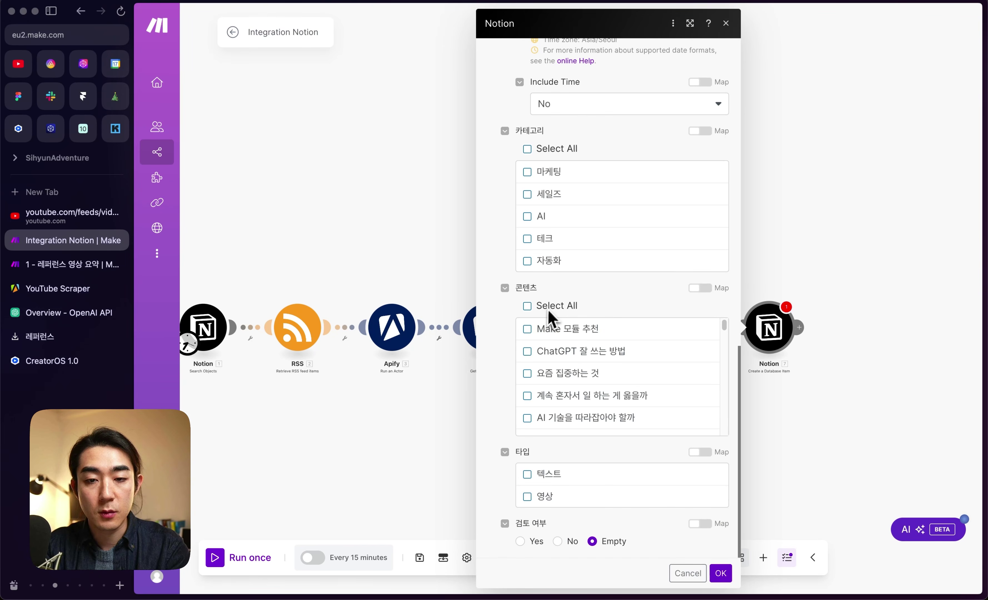
- Set the 타입 property to 영상 and save the Create a Database Item module's settings
{"action": "left_click", "coordinate": [526, 500]}
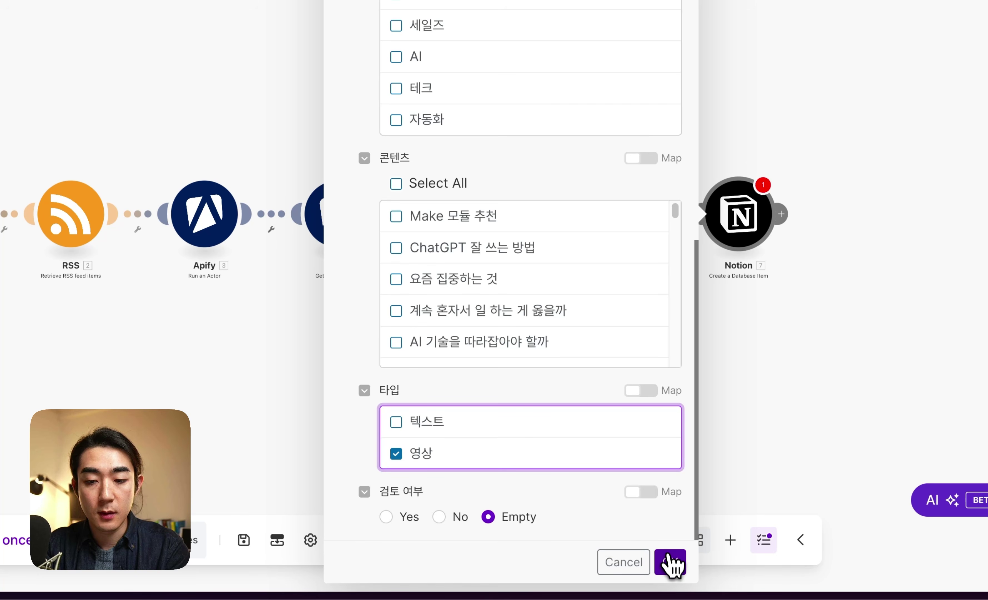
{"action": "left_click", "coordinate": [670, 564]}
- Add a Notion Append a Database Item Content module at the end of the scenario
{"action": "scroll", "coordinate": [765, 341], "scroll_direction": "down", "scroll_amount": 2}
{"action": "scroll", "coordinate": [765, 341], "scroll_direction": "up", "scroll_amount": 3}
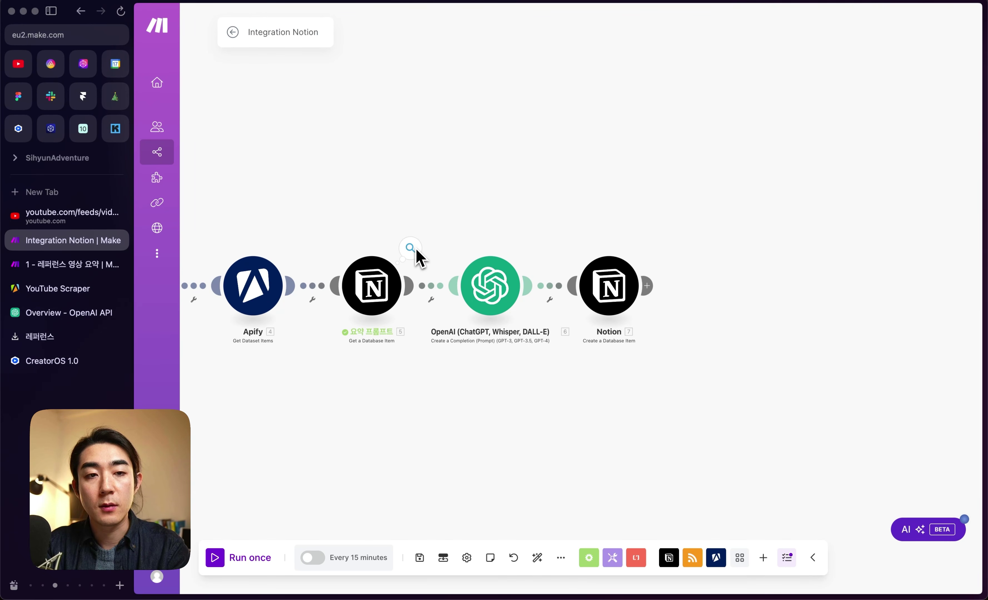
{"action": "left_click", "coordinate": [647, 285]}
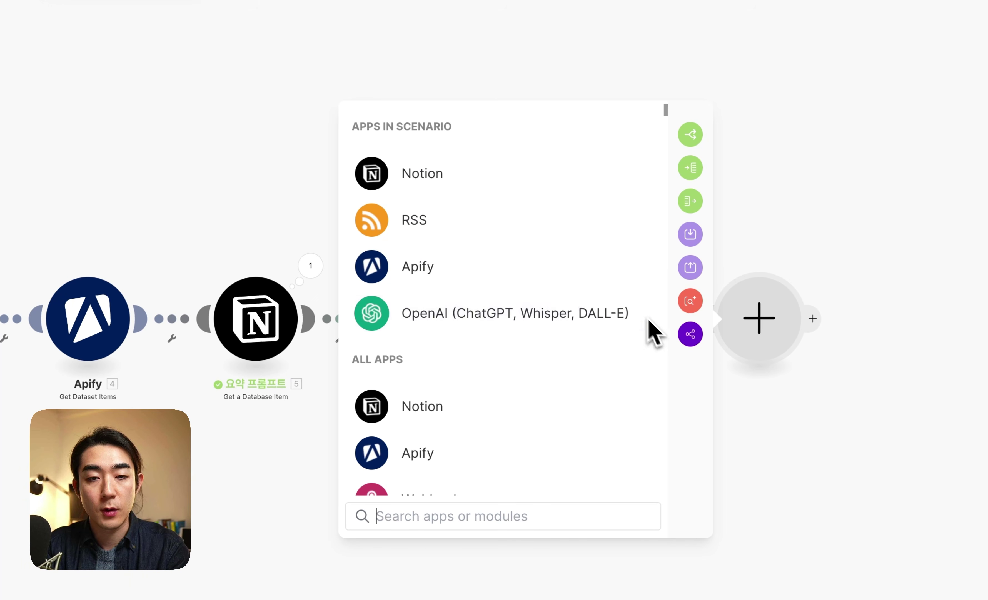
{"action": "left_click", "coordinate": [454, 175]}
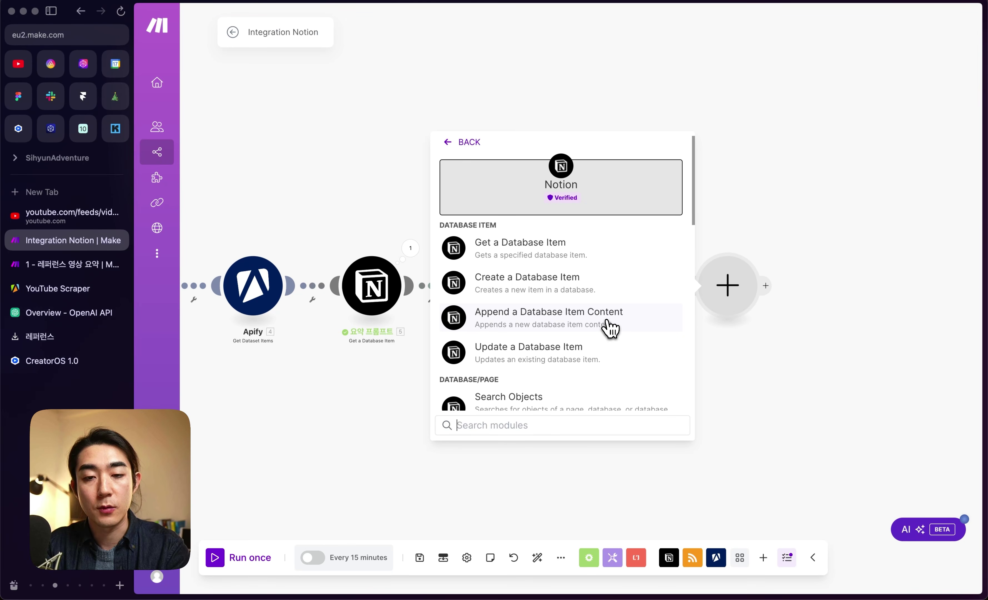
{"action": "left_click", "coordinate": [568, 329]}
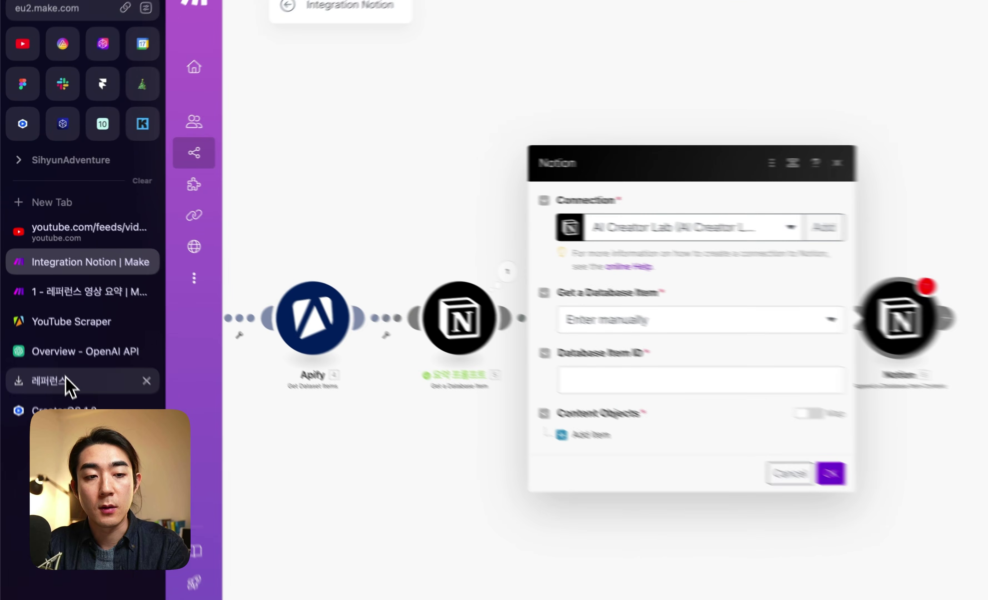
- Switch to Notion, create a new page in the 레퍼런스 database's 검토 전 (List) view and enter placeholder text in its body
{"action": "left_click", "coordinate": [48, 336]}
{"action": "left_click", "coordinate": [319, 104]}
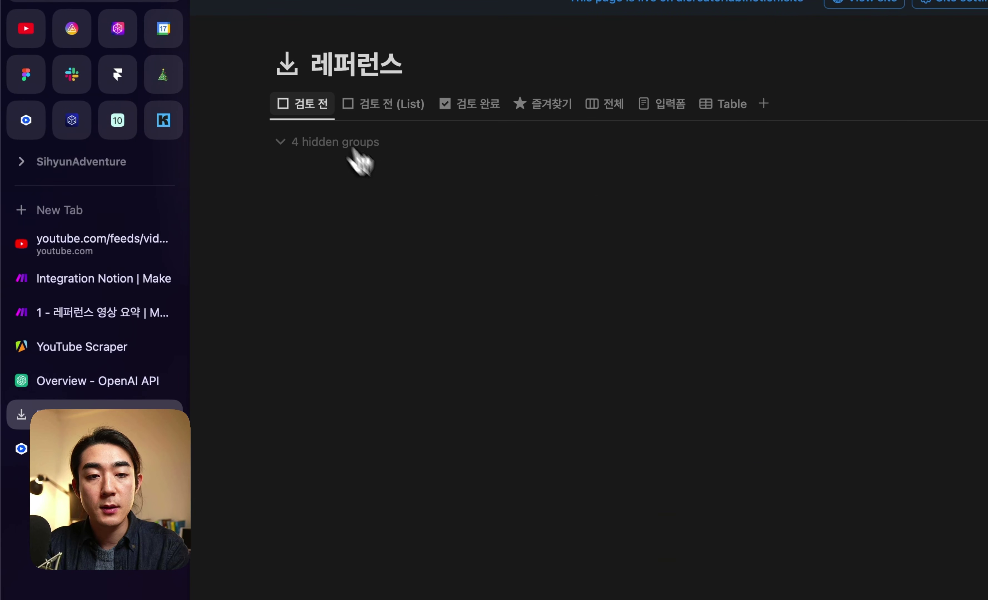
{"action": "left_click", "coordinate": [382, 104]}
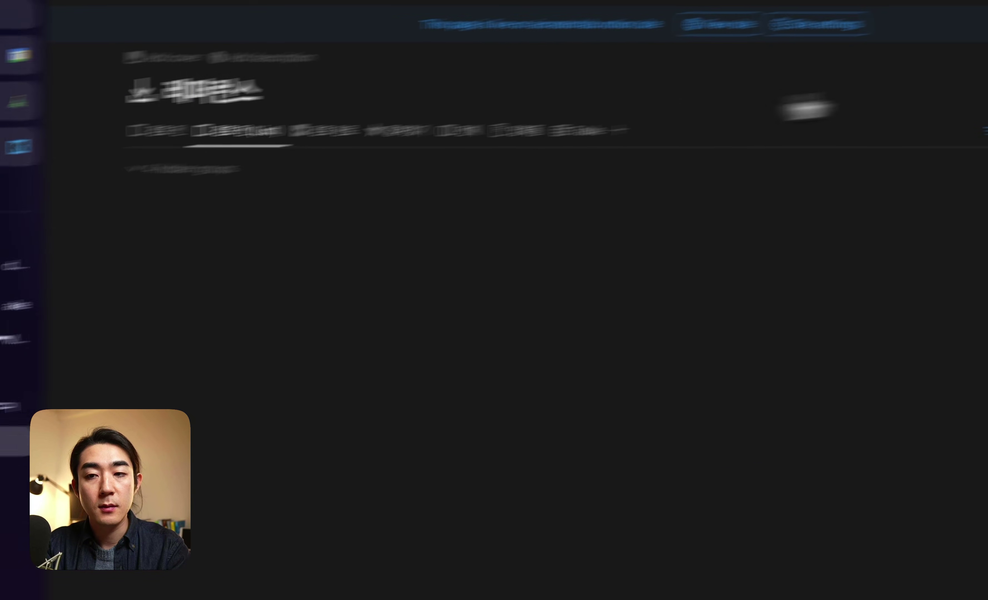
{"action": "left_click", "coordinate": [892, 155]}
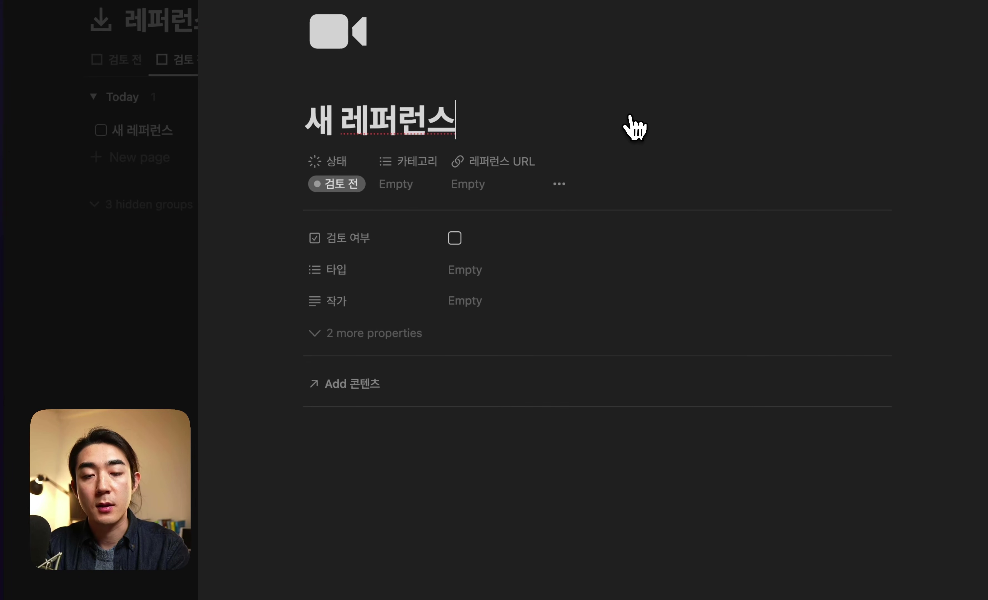
{"action": "left_click", "coordinate": [472, 433]}
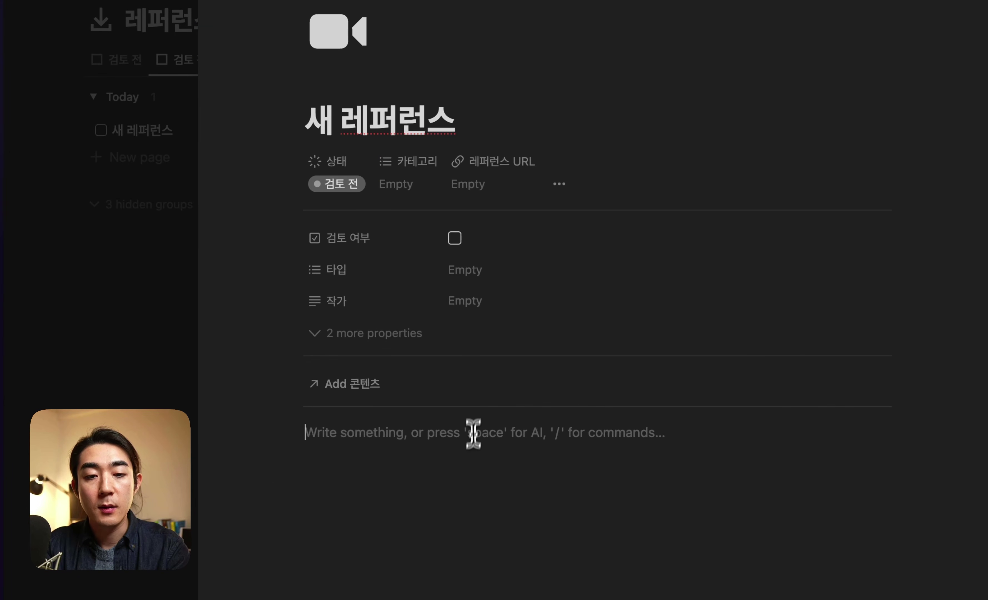
{"action": "type", "text": "dd"}
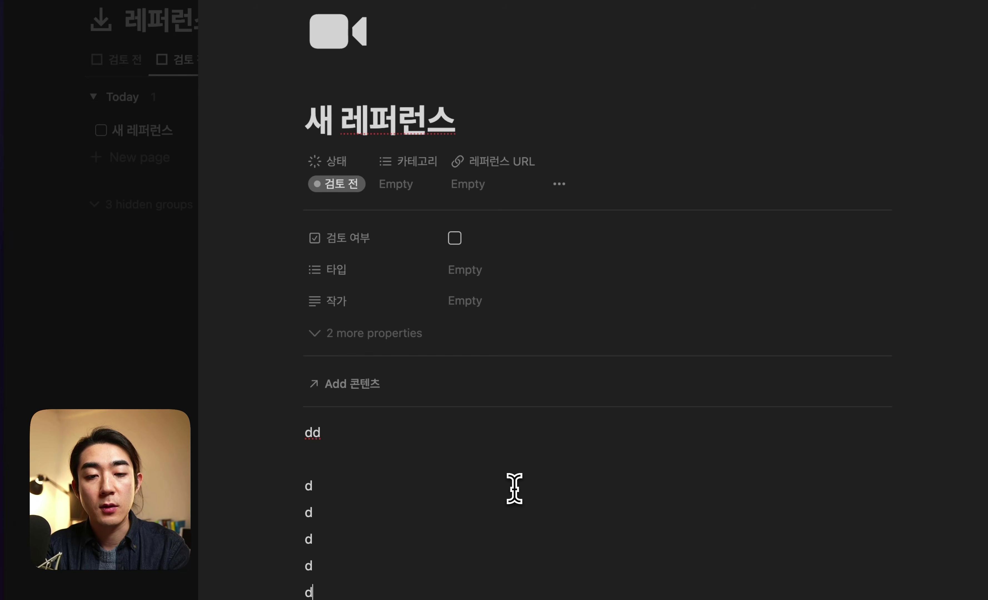
- Clear the placeholder text from the new reference page's body and close the page
{"action": "key", "text": "BackSpace"}
{"action": "key", "text": "BackSpace"}
{"action": "key", "text": "BackSpace"}
{"action": "key", "text": "BackSpace"}
{"action": "key", "text": "BackSpace"}
{"action": "key", "text": "BackSpace"}
{"action": "key", "text": "BackSpace"}
{"action": "key", "text": "BackSpace"}
{"action": "key", "text": "BackSpace"}
{"action": "key", "text": "BackSpace"}
{"action": "key", "text": "BackSpace"}
{"action": "key", "text": "BackSpace"}
{"action": "key", "text": "BackSpace"}
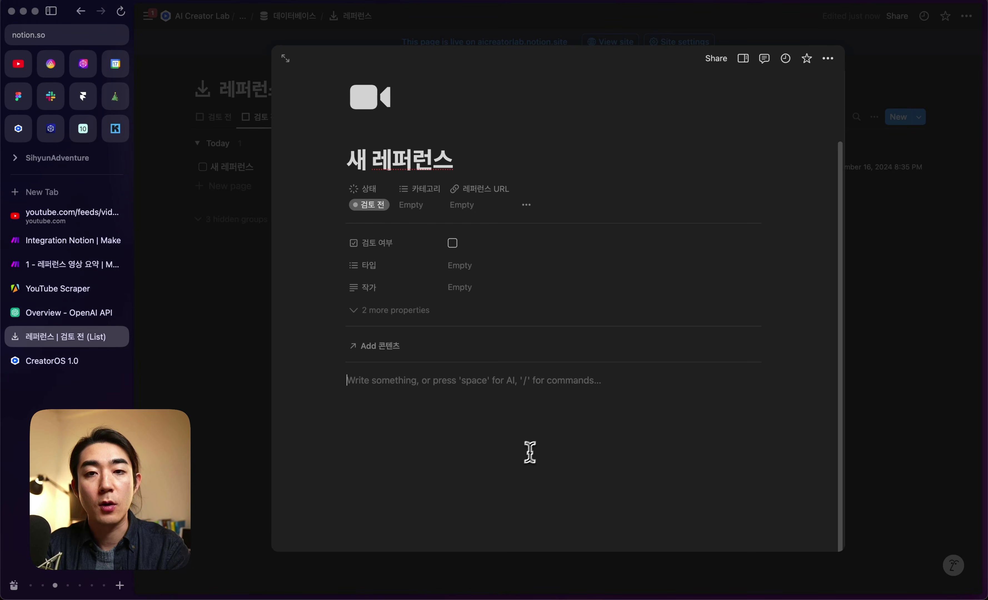
{"action": "key", "text": "Escape"}
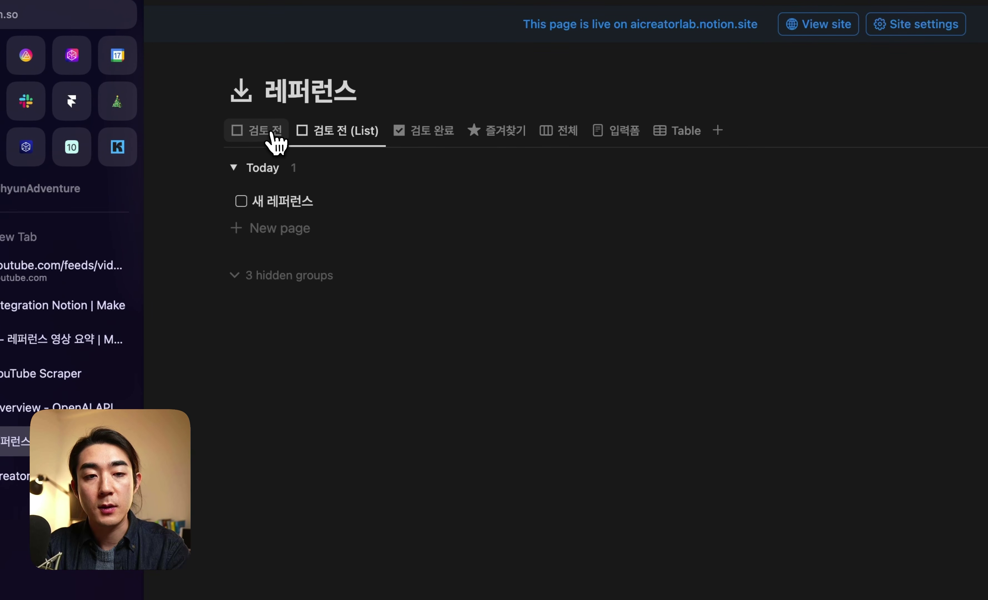
- Delete the 새 레퍼런스 page from the database's 검토 전 view
{"action": "left_click", "coordinate": [276, 143]}
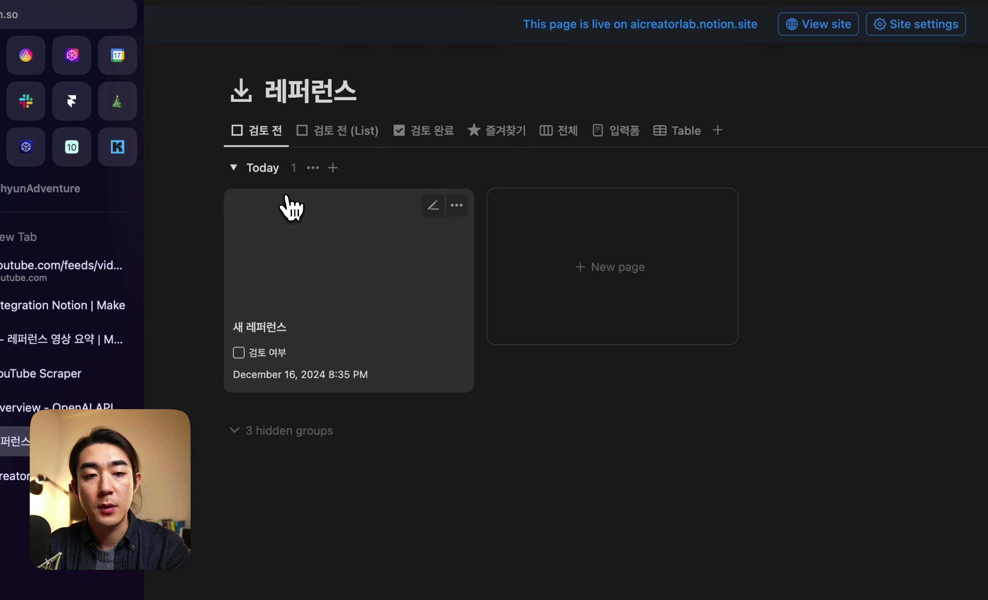
{"action": "left_click", "coordinate": [456, 206]}
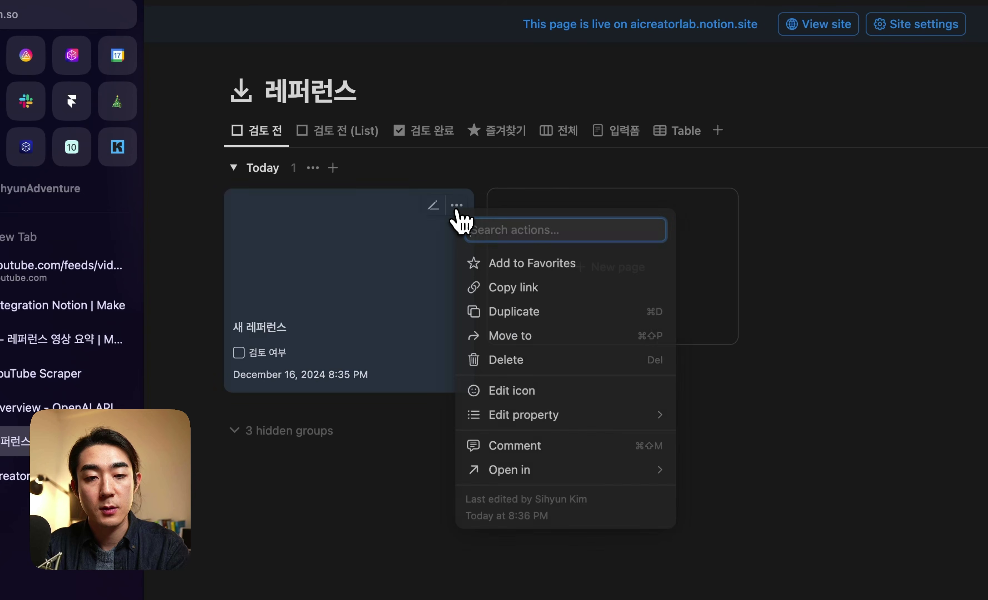
{"action": "left_click", "coordinate": [525, 360]}
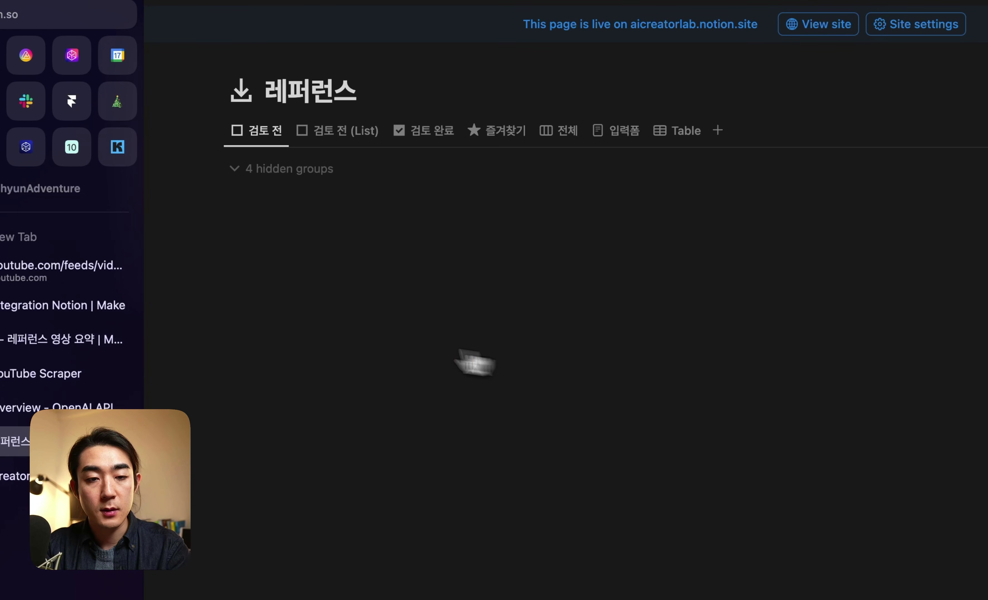
- Go up to the CreatorOS main page and examine its Reference section
{"action": "left_click", "coordinate": [405, 12]}
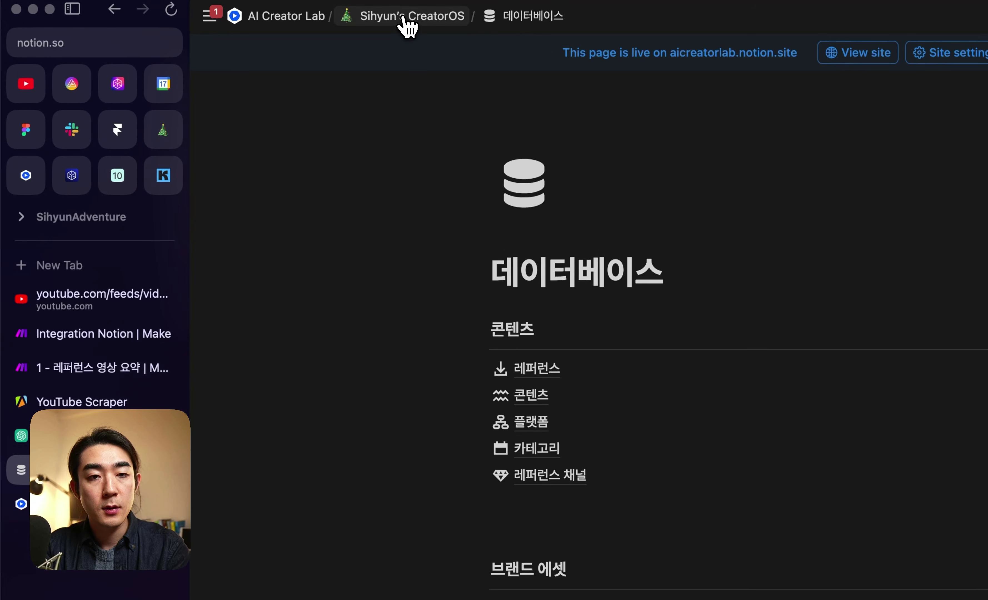
{"action": "left_click", "coordinate": [393, 10]}
{"action": "scroll", "coordinate": [553, 368], "scroll_direction": "down", "scroll_amount": 15}
{"action": "scroll", "coordinate": [553, 368], "scroll_direction": "up", "scroll_amount": 2}
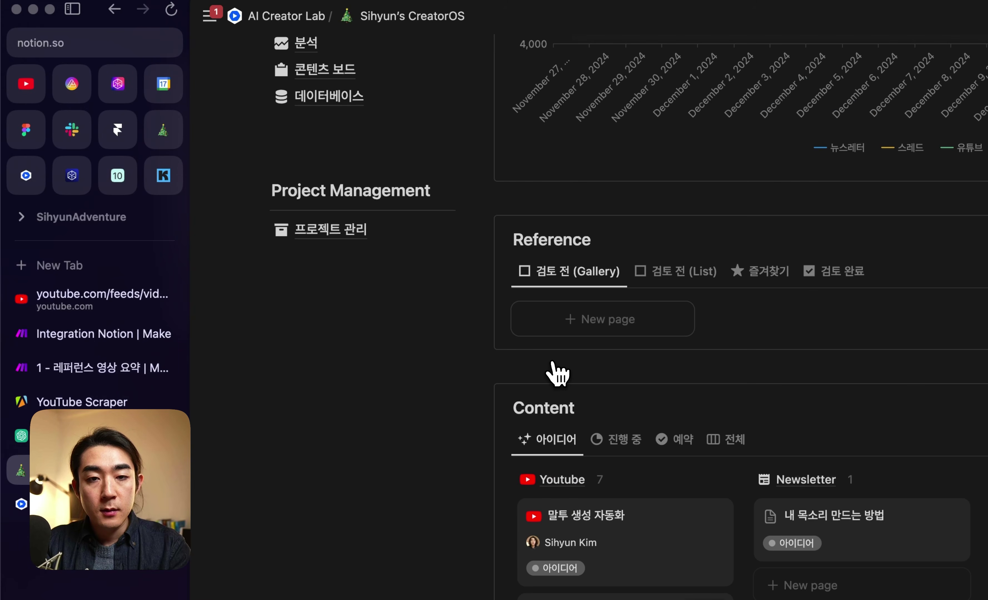
- Back in Make, map the append module's Database Item ID to Database Item ID from the Create a Database Item module
{"action": "left_click", "coordinate": [95, 335]}
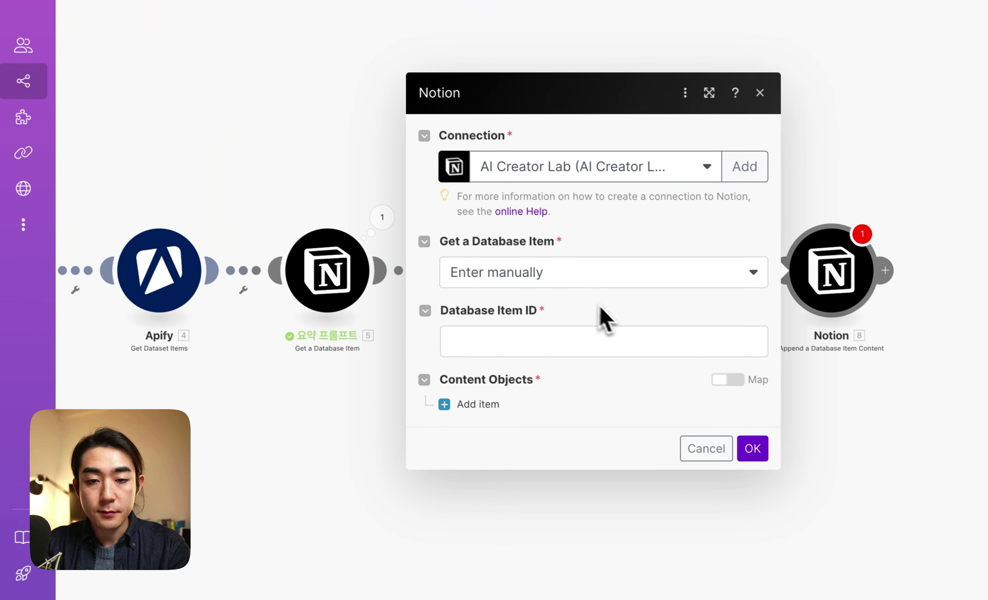
{"action": "left_click", "coordinate": [532, 333]}
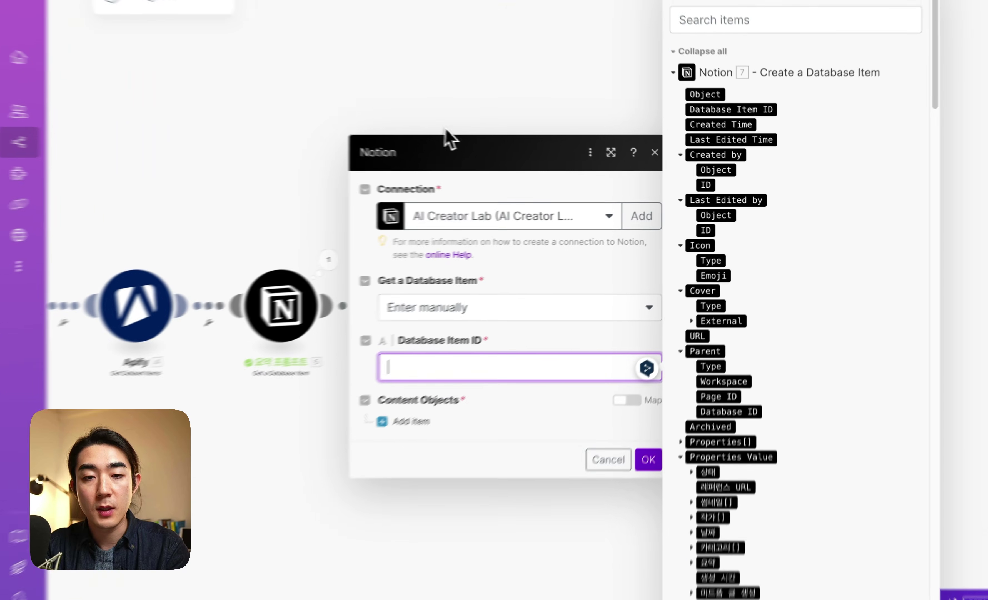
{"action": "left_click", "coordinate": [511, 135]}
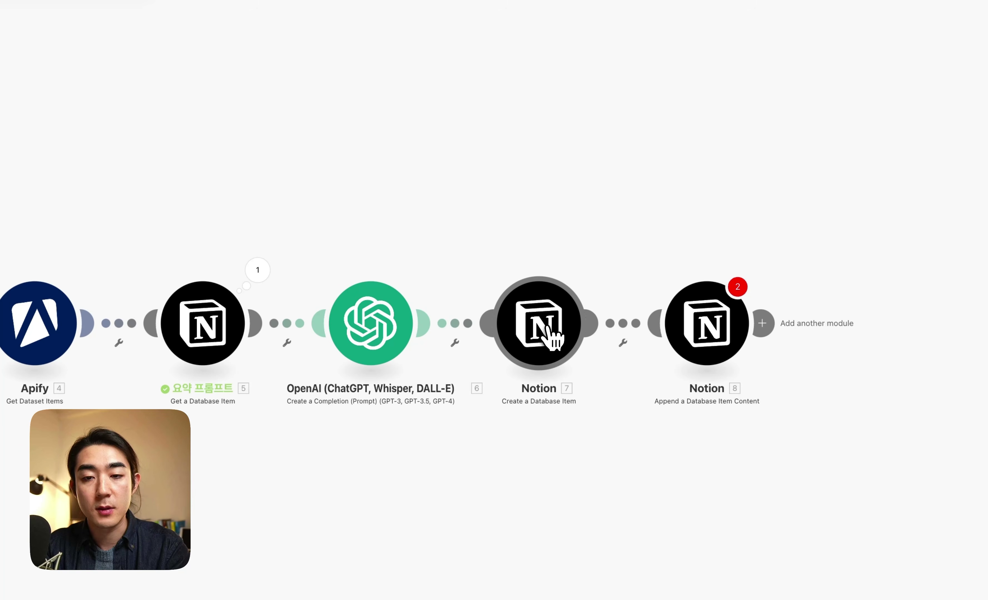
{"action": "left_click", "coordinate": [715, 328]}
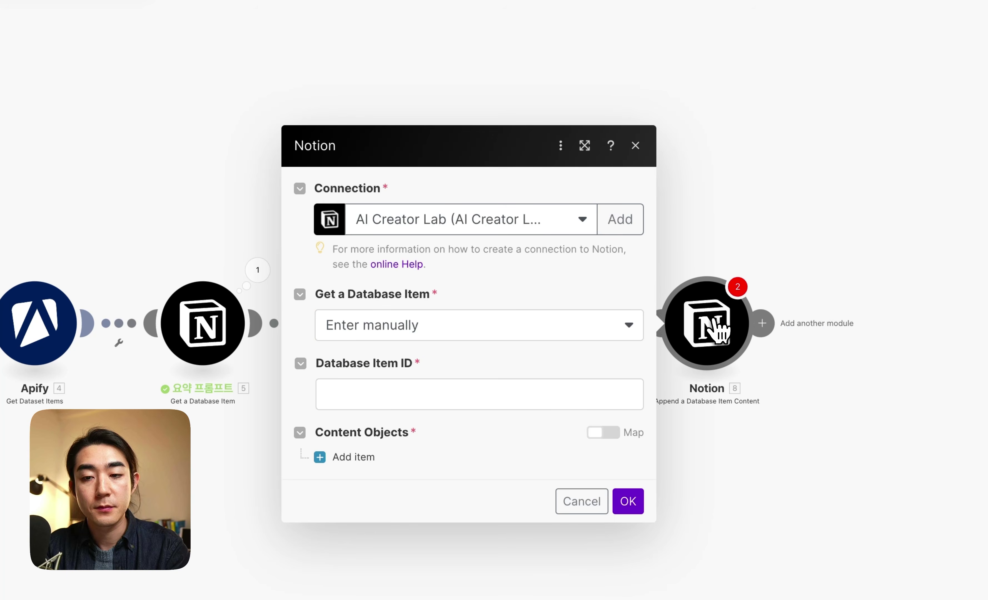
{"action": "left_click", "coordinate": [450, 391]}
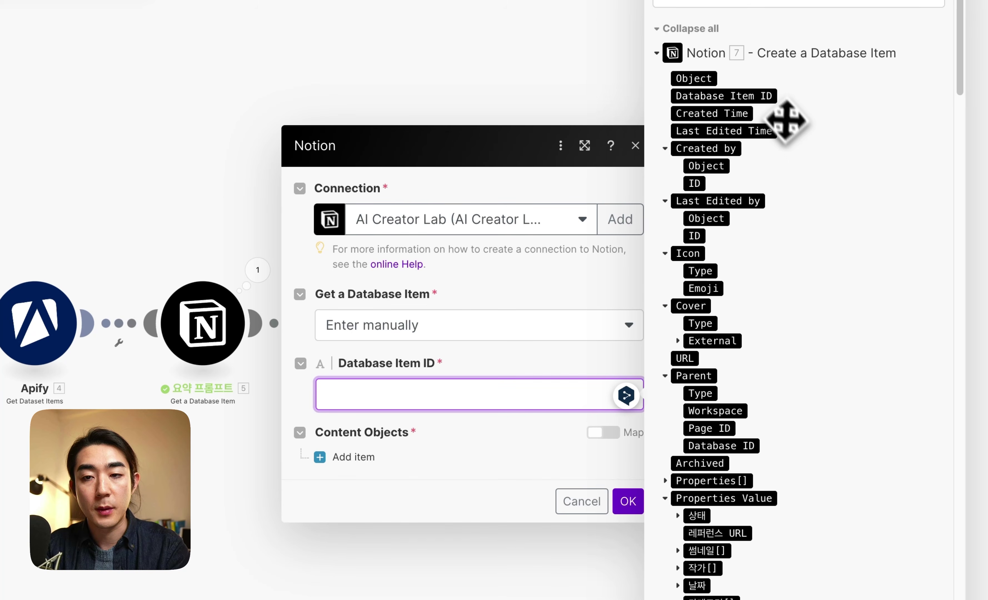
{"action": "left_click", "coordinate": [750, 97]}
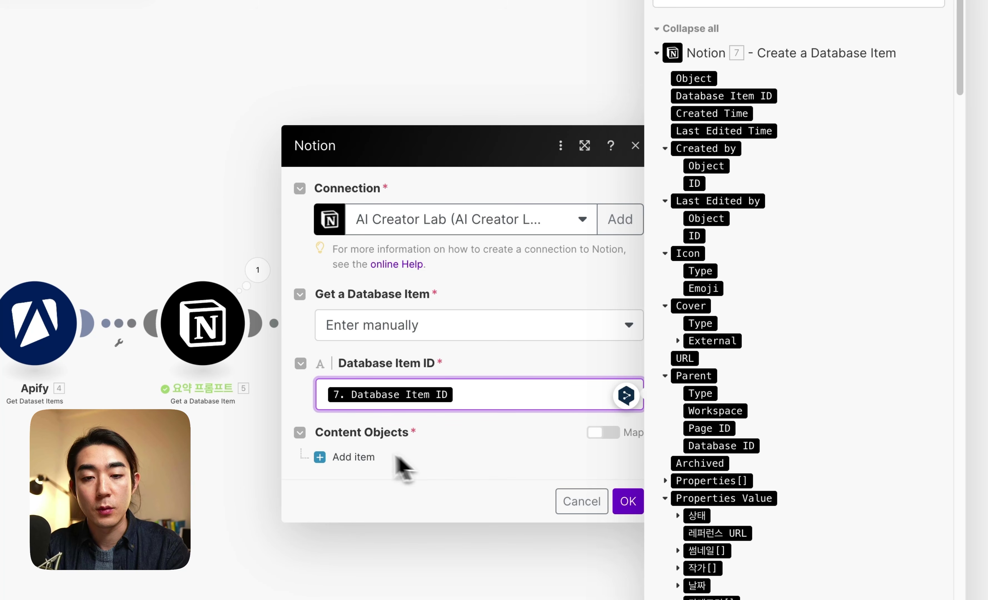
- Add a first item under Content Objects and set its type to Video
{"action": "left_click", "coordinate": [348, 457]}
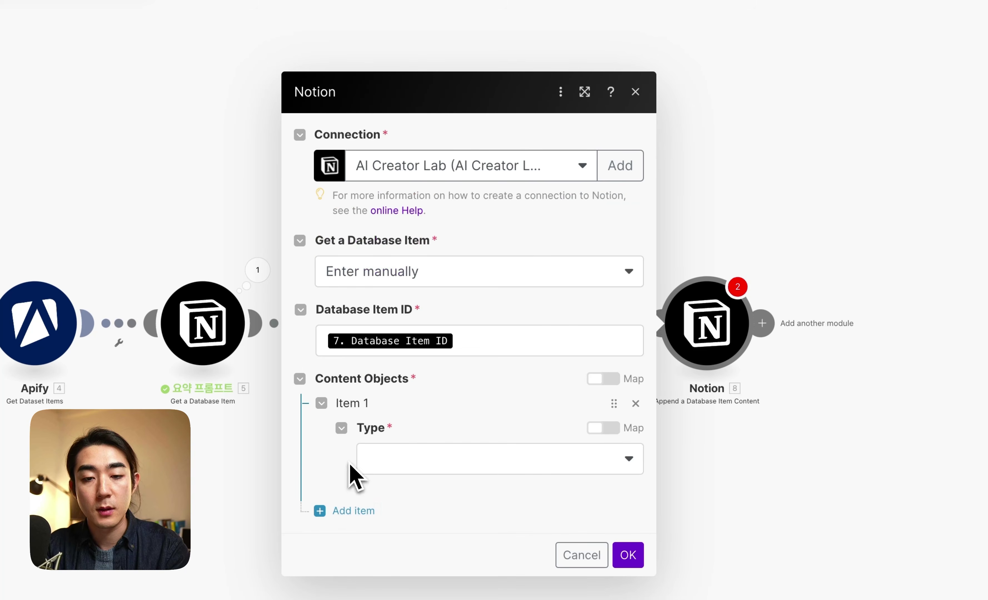
{"action": "left_click", "coordinate": [461, 461]}
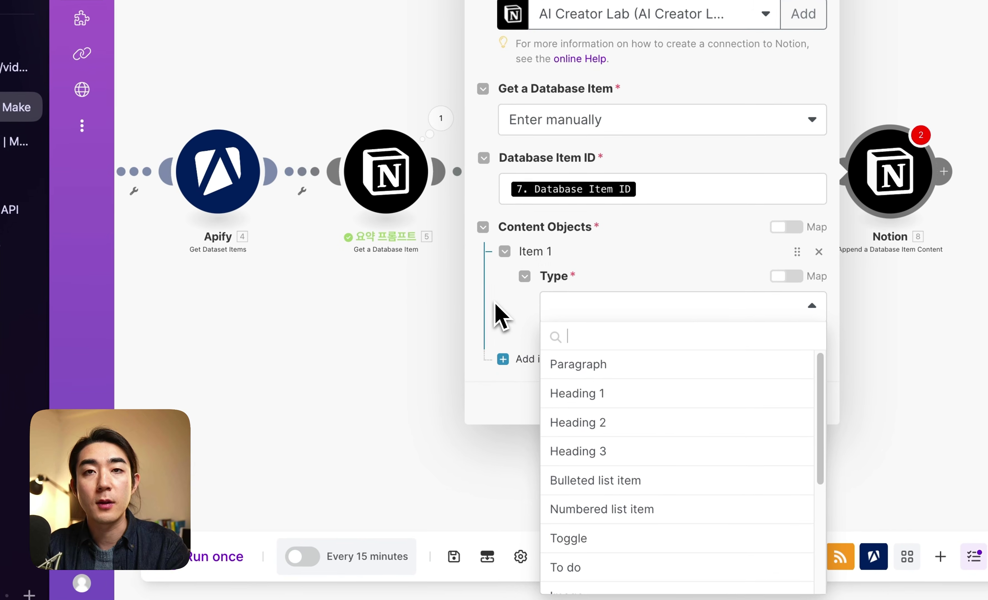
{"action": "left_click", "coordinate": [510, 315]}
{"action": "left_click", "coordinate": [615, 302]}
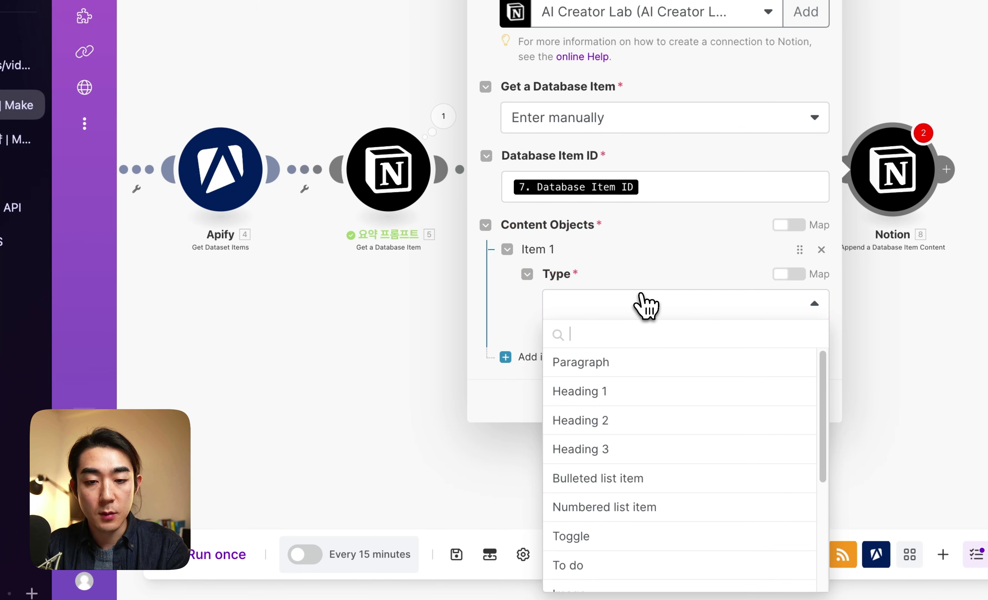
{"action": "scroll", "coordinate": [645, 424], "scroll_direction": "down", "scroll_amount": 3}
{"action": "scroll", "coordinate": [642, 424], "scroll_direction": "down", "scroll_amount": 2}
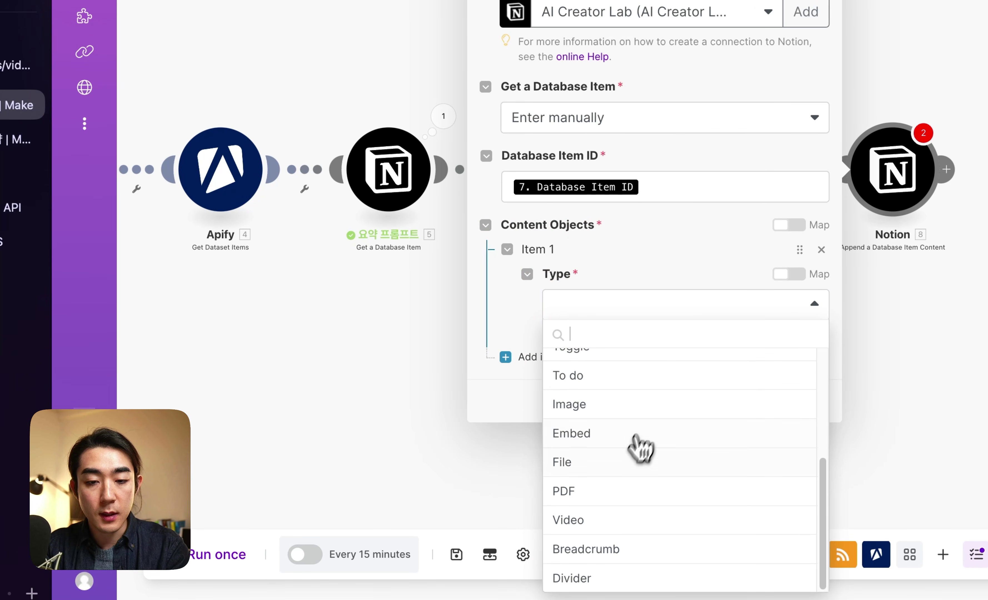
{"action": "left_click", "coordinate": [643, 519]}
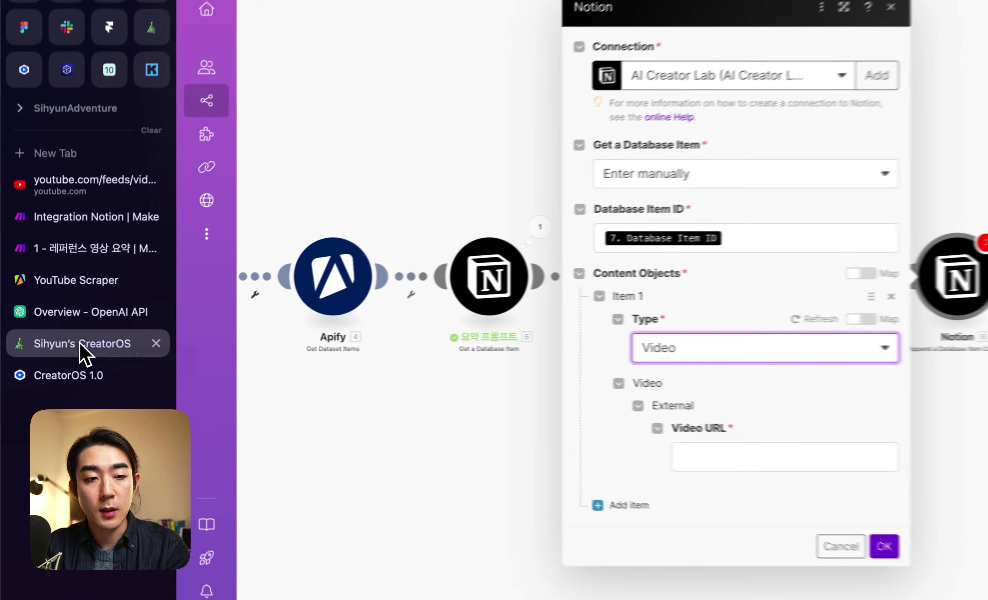
- Open the n8n and Telegram AI personal assistant page from Notion's 즐겨찾기 reference view and examine its embedded video and summary
{"action": "left_click", "coordinate": [65, 338]}
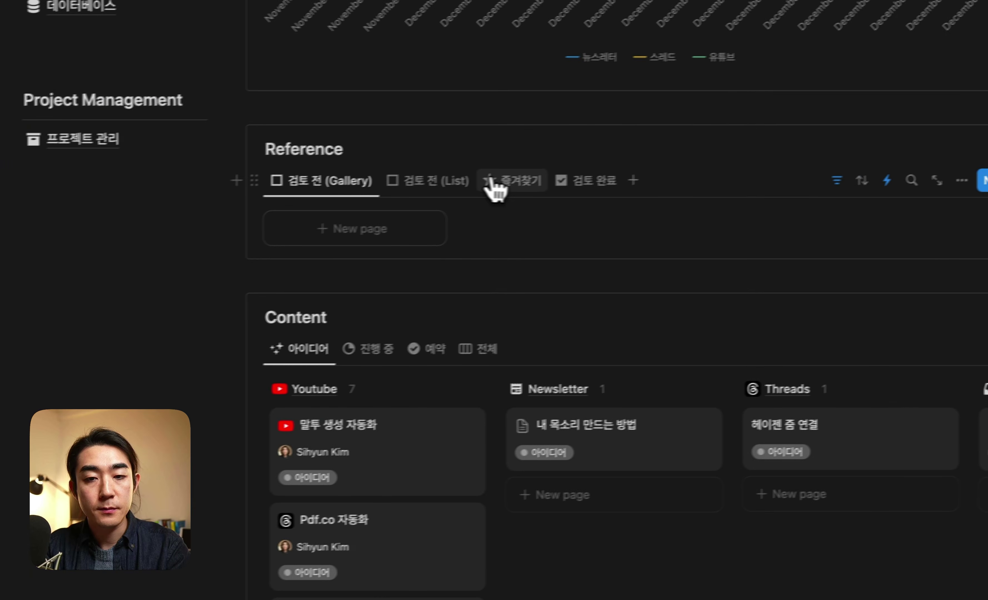
{"action": "left_click", "coordinate": [491, 182]}
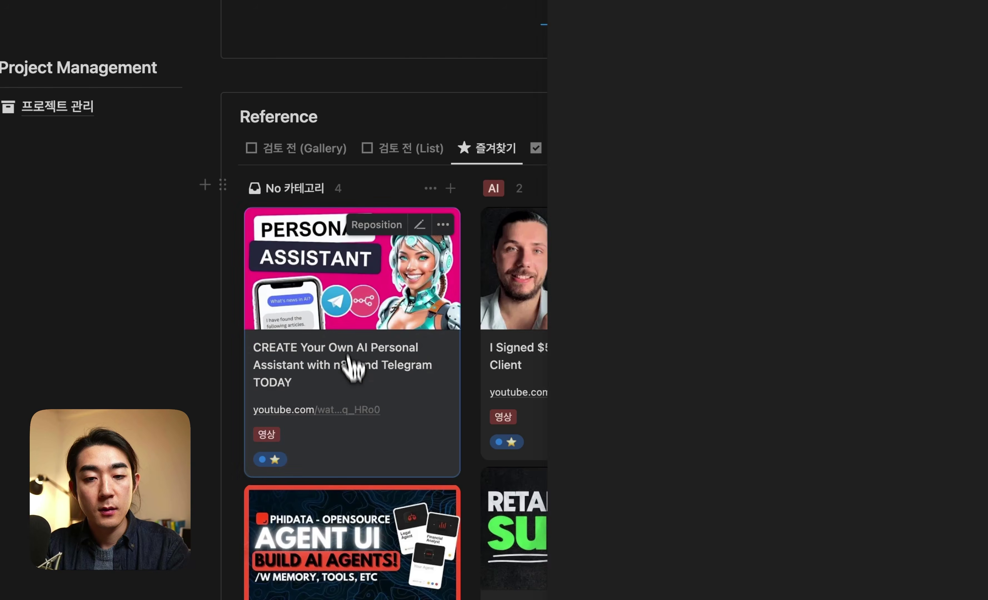
{"action": "left_click", "coordinate": [353, 365]}
{"action": "scroll", "coordinate": [727, 324], "scroll_direction": "down", "scroll_amount": 8}
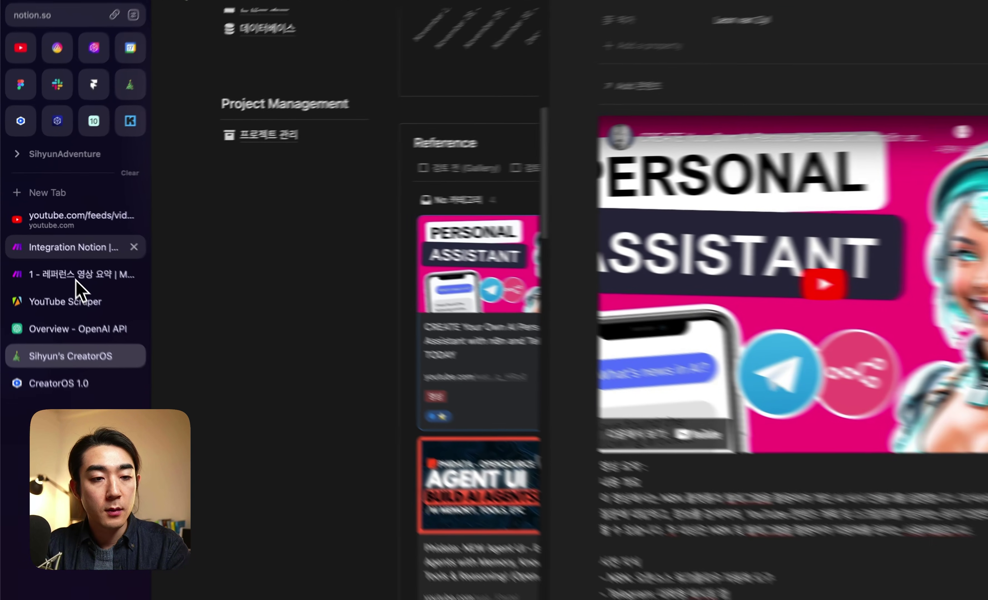
- Return to Make and map the Video URL field to url from Apify Get Dataset Items
{"action": "left_click", "coordinate": [72, 264]}
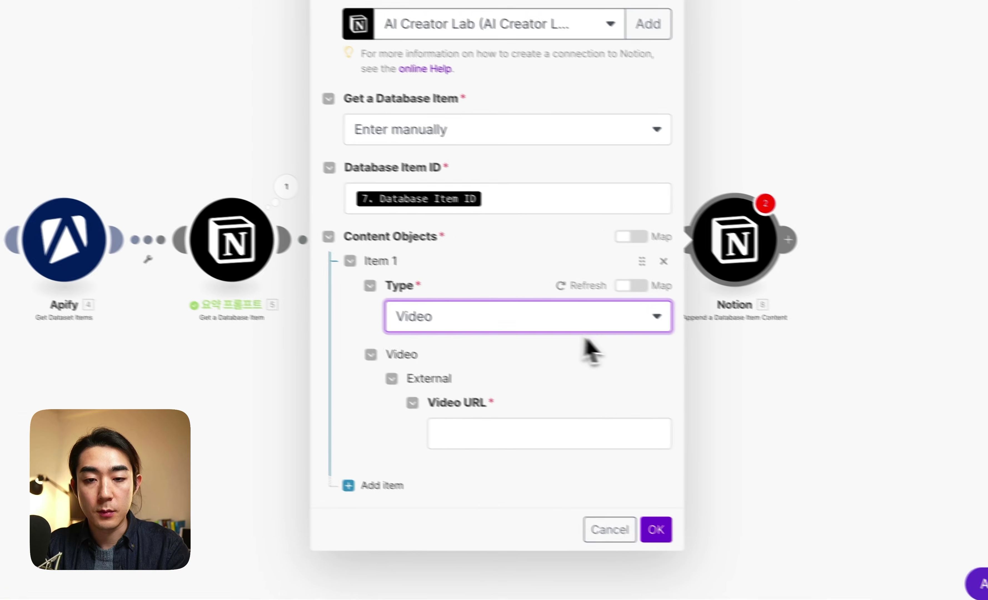
{"action": "left_click", "coordinate": [478, 429]}
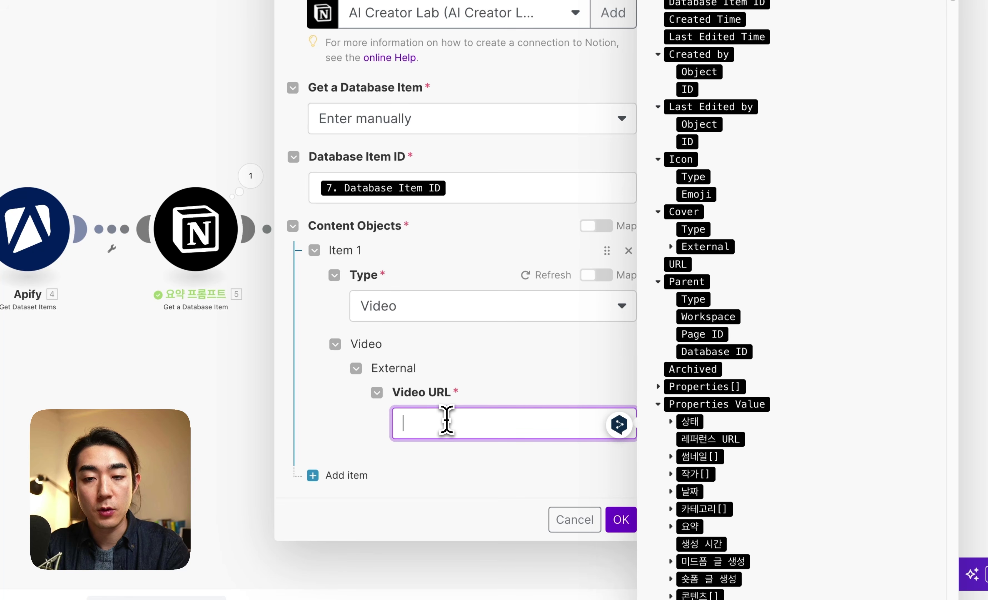
{"action": "scroll", "coordinate": [820, 242], "scroll_direction": "down", "scroll_amount": 10}
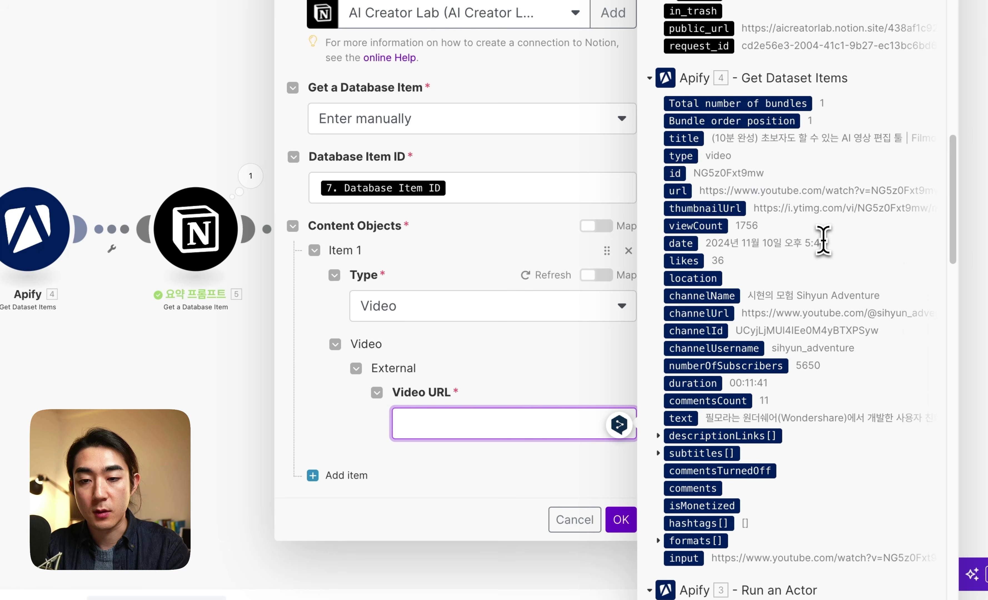
{"action": "left_click", "coordinate": [677, 181]}
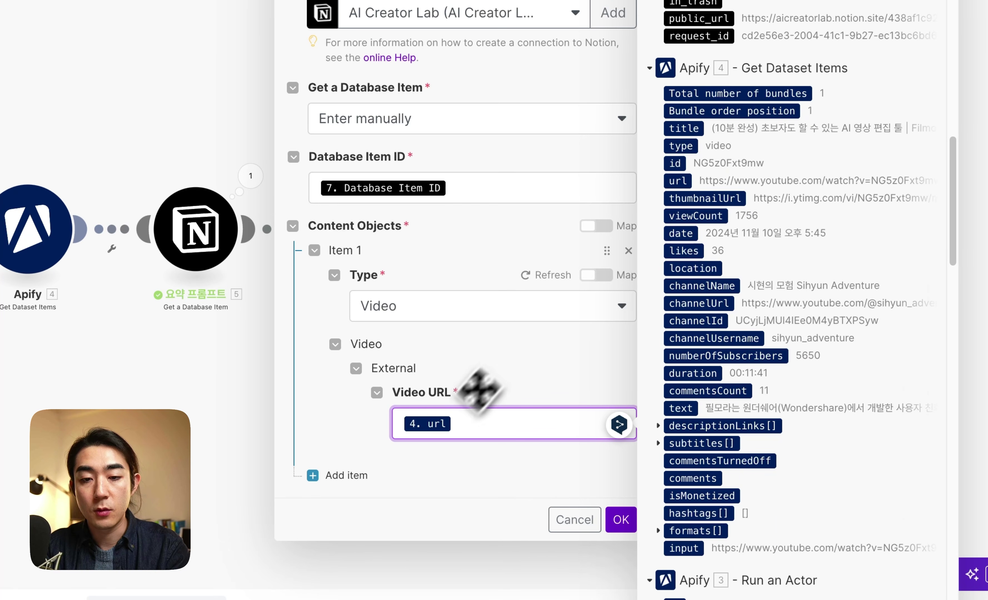
- Add a second item under the append module's Content Objects and set its type to Paragraph
{"action": "left_click", "coordinate": [378, 457]}
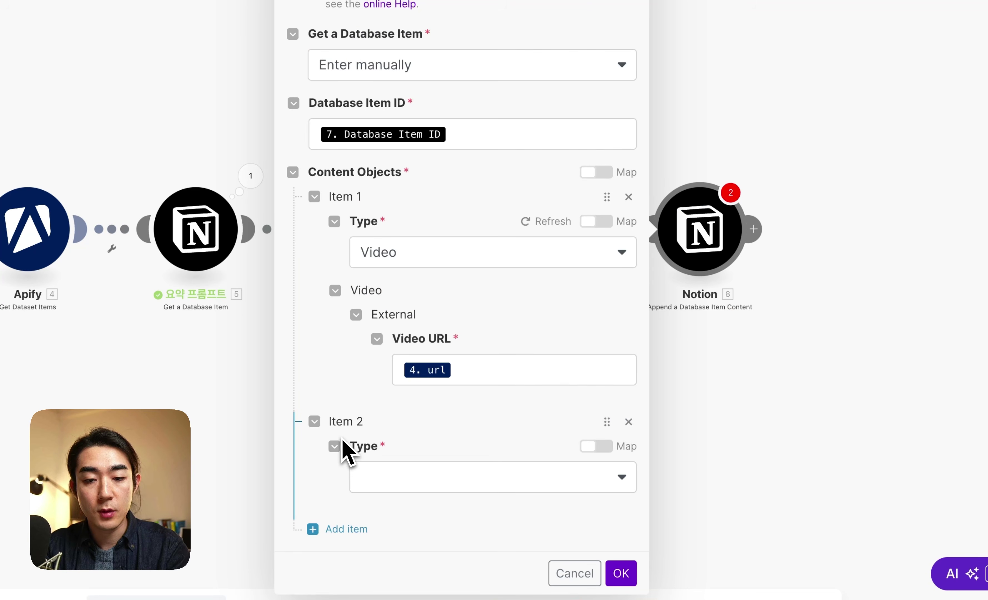
{"action": "left_click", "coordinate": [409, 481]}
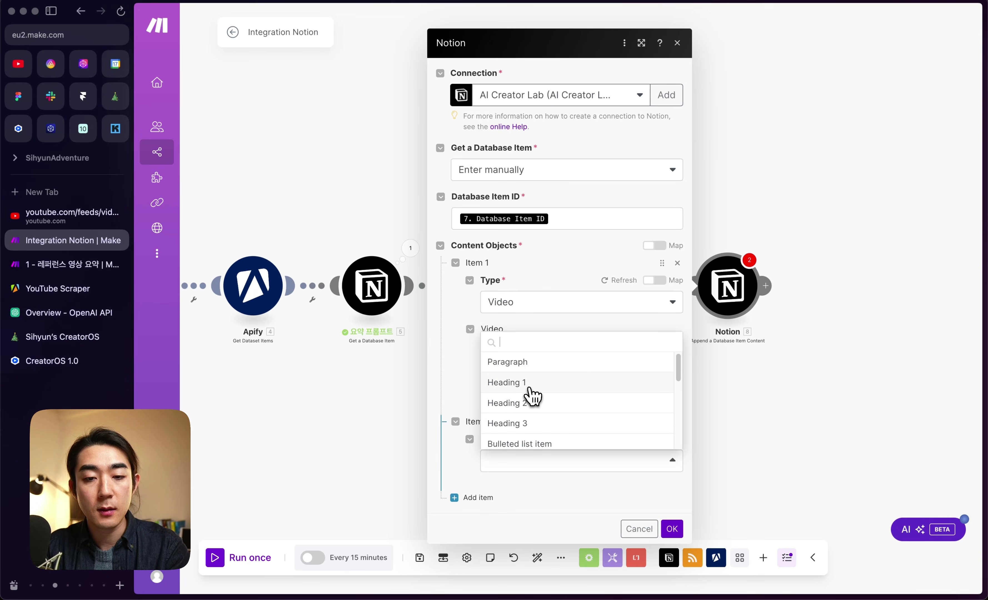
{"action": "scroll", "coordinate": [547, 401], "scroll_direction": "down", "scroll_amount": 2}
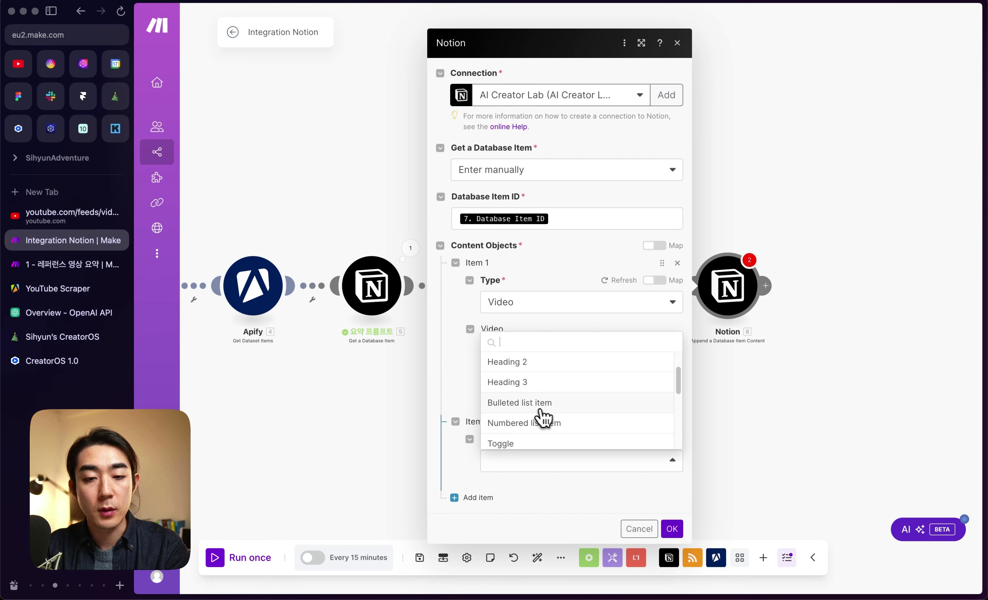
{"action": "scroll", "coordinate": [566, 422], "scroll_direction": "down", "scroll_amount": 1}
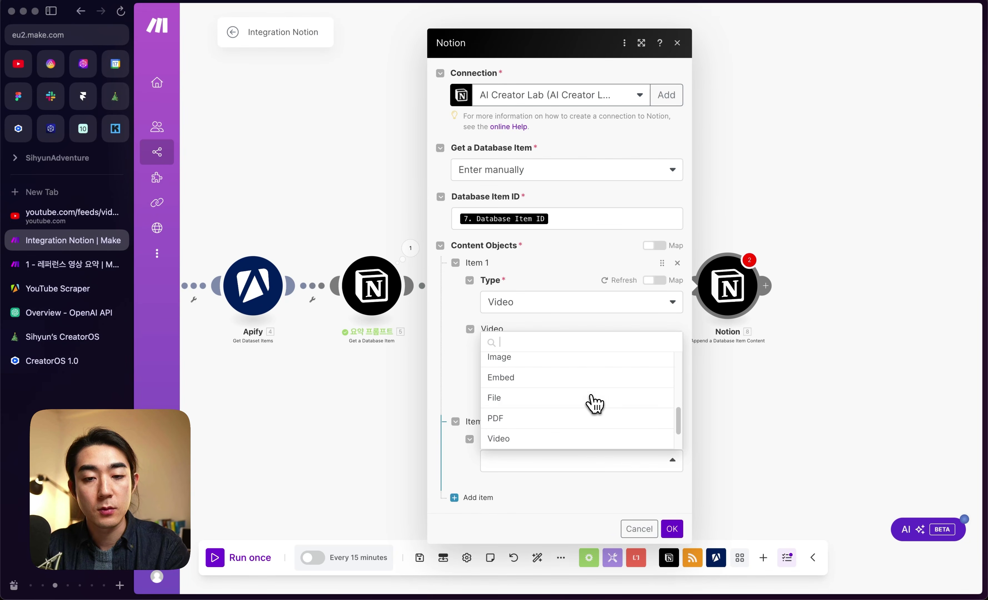
{"action": "scroll", "coordinate": [594, 403], "scroll_direction": "up", "scroll_amount": 5}
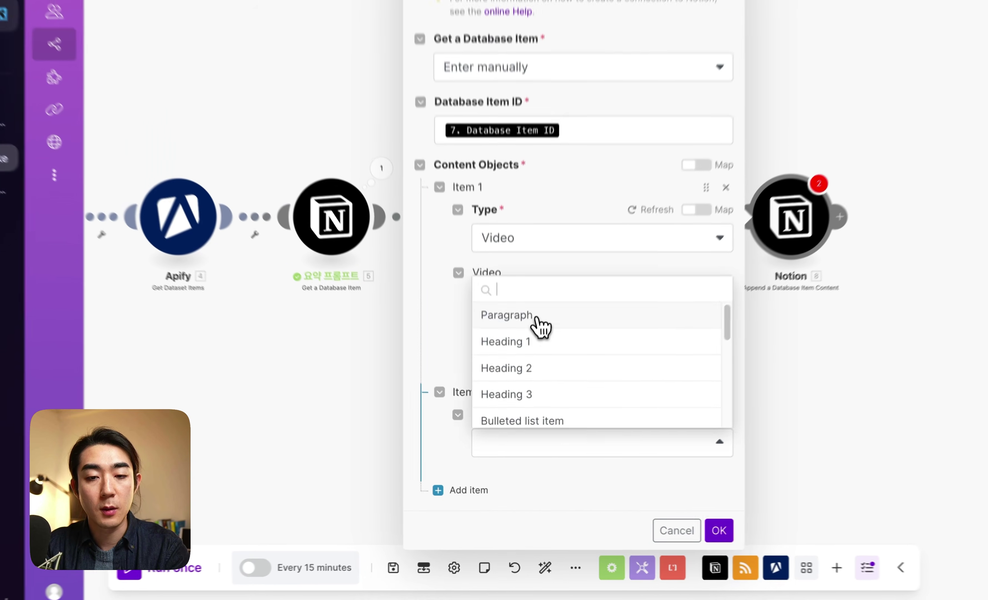
{"action": "left_click", "coordinate": [507, 362]}
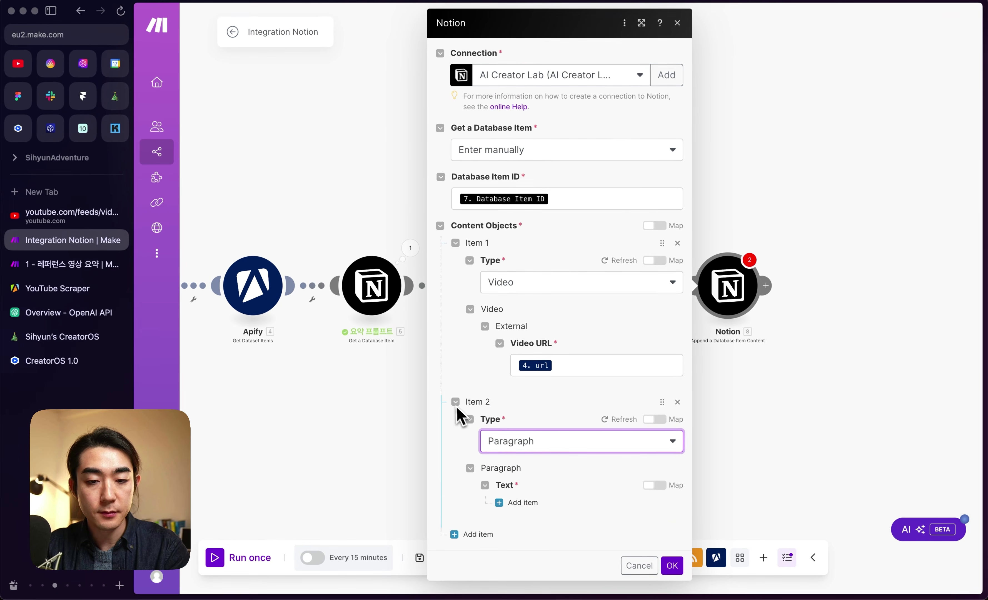
- Add a text item to the paragraph with its Content mapped to OpenAI's Result, accept the module settings and save the scenario
{"action": "left_click", "coordinate": [505, 502]}
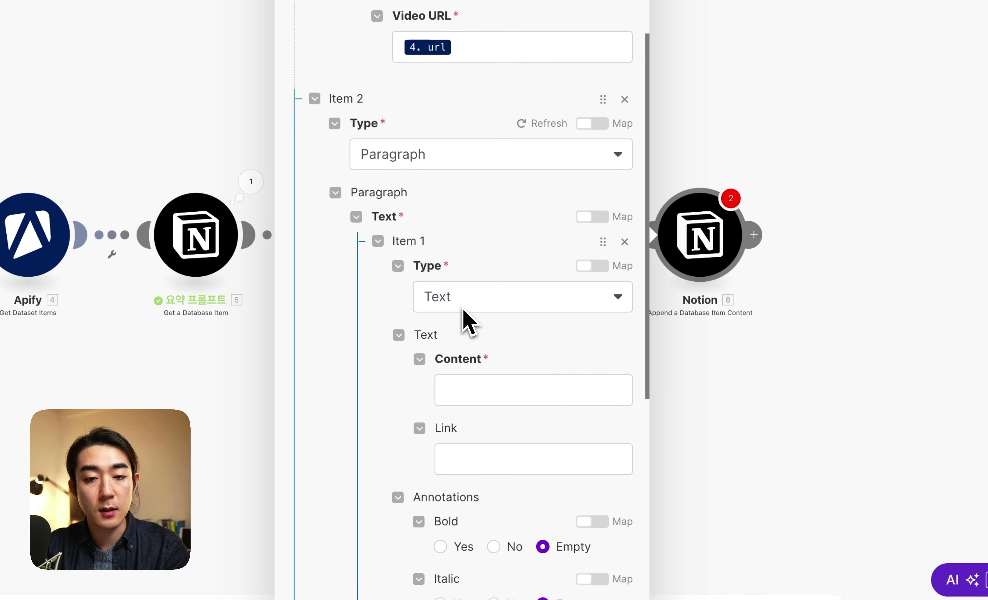
{"action": "left_click", "coordinate": [485, 392]}
{"action": "scroll", "coordinate": [727, 316], "scroll_direction": "up", "scroll_amount": 10}
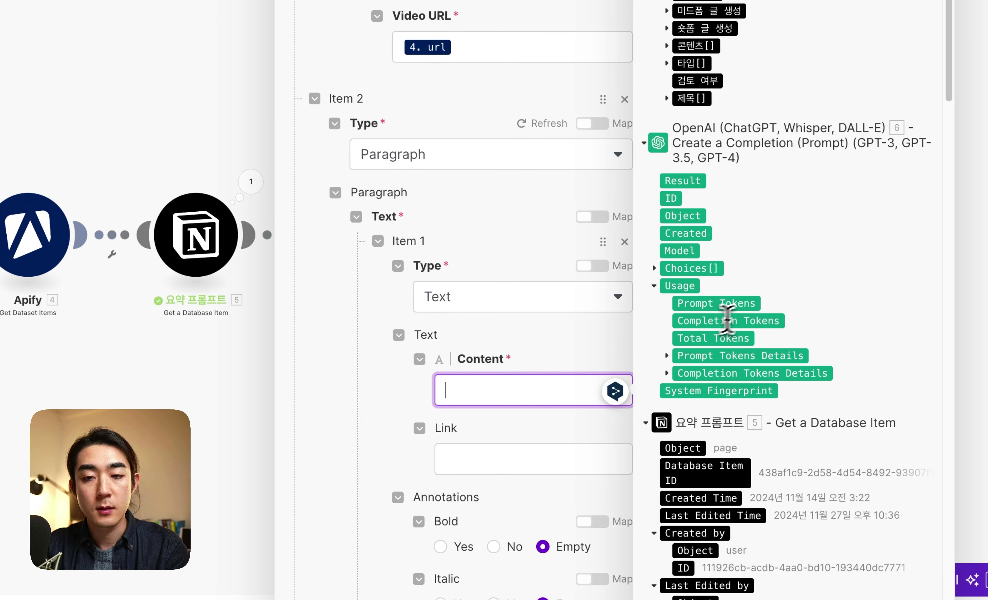
{"action": "left_click", "coordinate": [692, 123]}
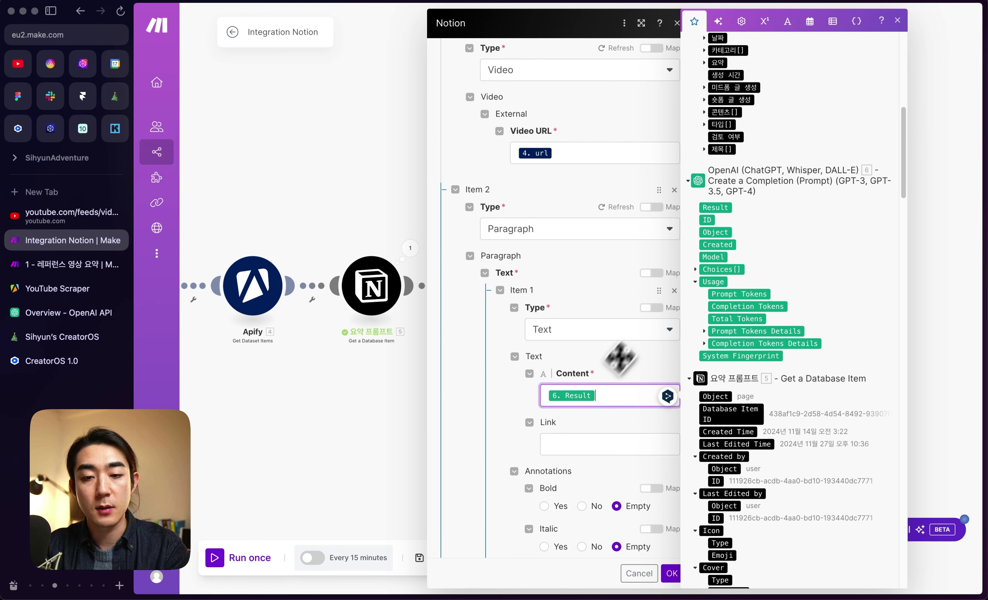
{"action": "scroll", "coordinate": [572, 432], "scroll_direction": "down", "scroll_amount": 8}
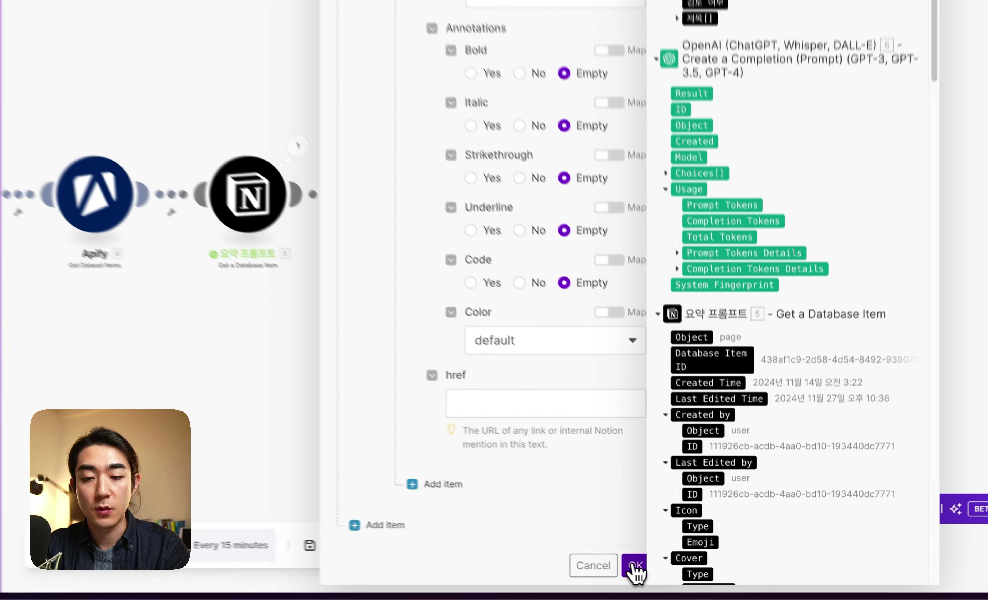
{"action": "left_click", "coordinate": [671, 573]}
{"action": "scroll", "coordinate": [574, 400], "scroll_direction": "down", "scroll_amount": 3}
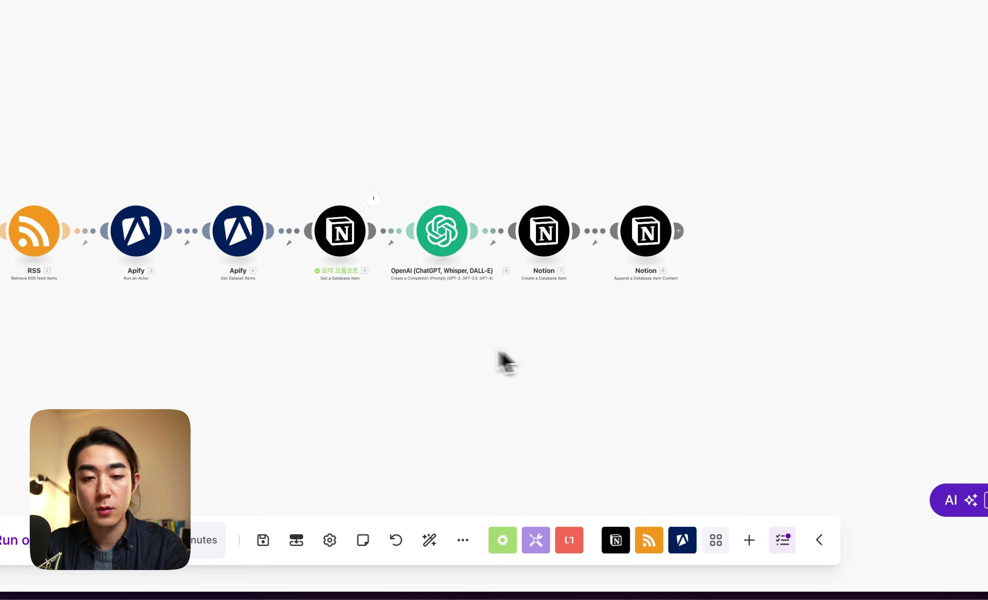
{"action": "left_click_drag", "start_coordinate": [501, 357], "coordinate": [610, 309]}
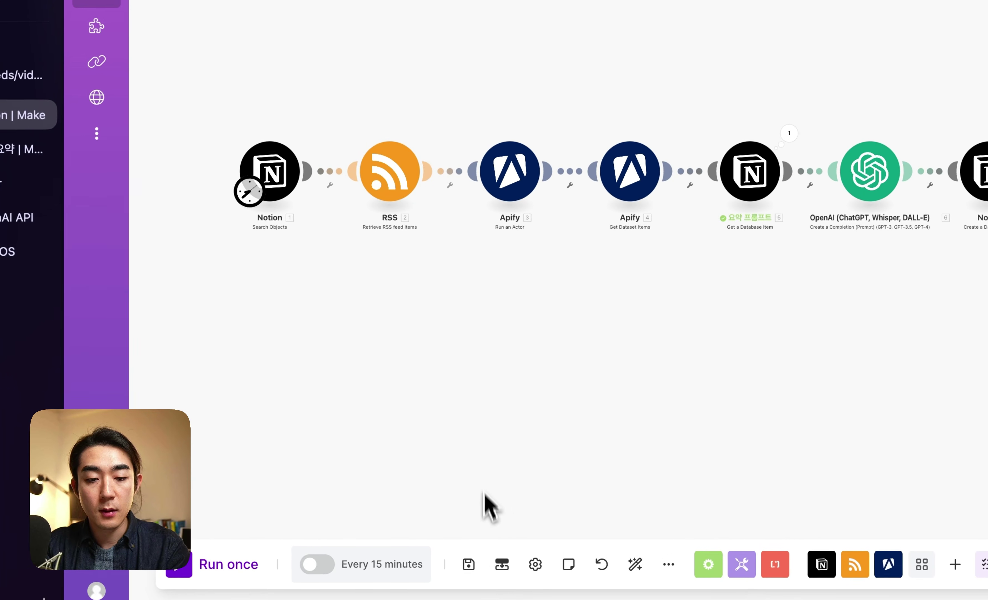
{"action": "left_click", "coordinate": [415, 558]}
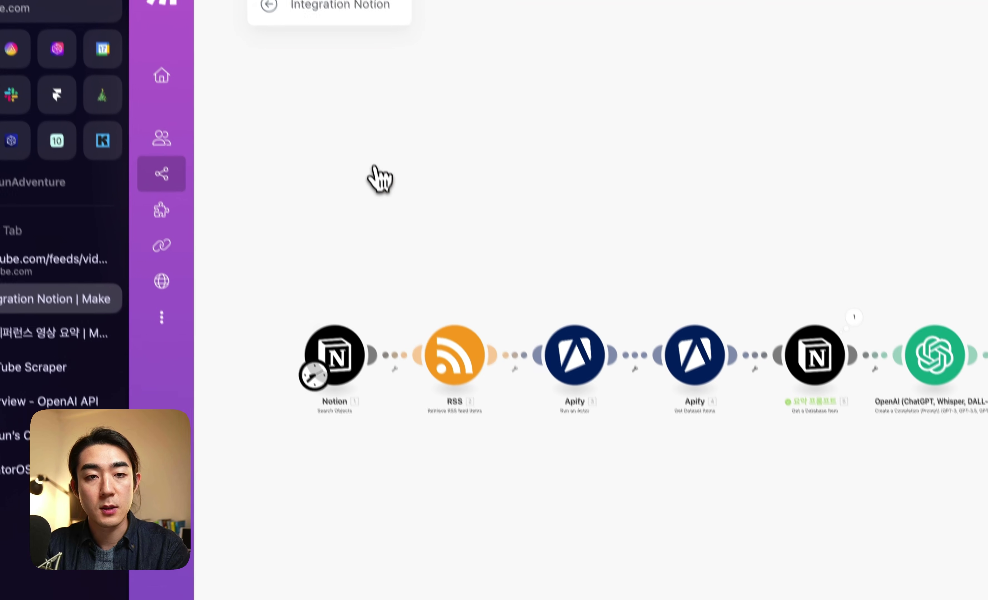
- Rename the scenario 영상 요약 and run it once
{"action": "left_click", "coordinate": [376, 35]}
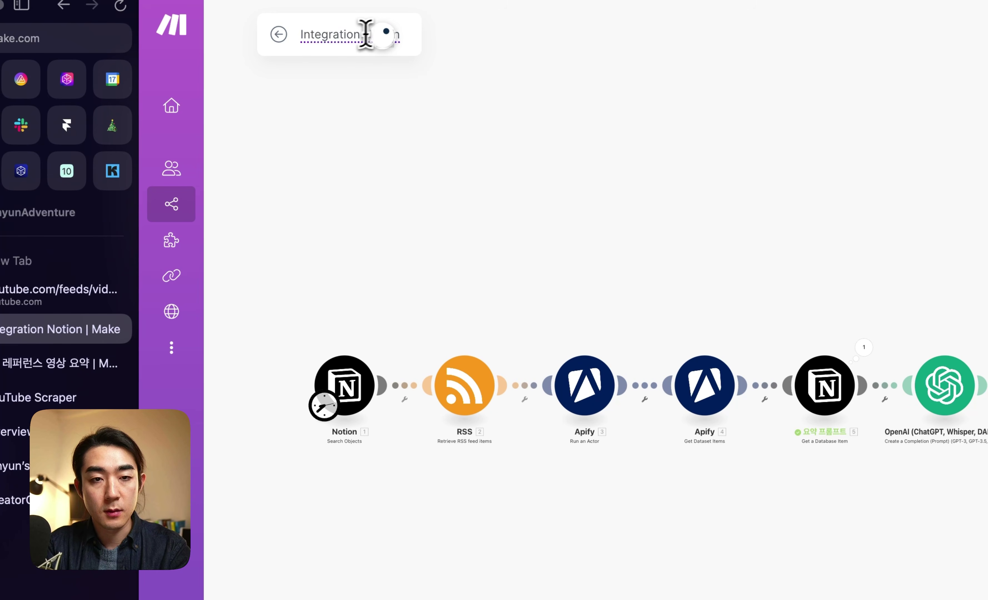
{"action": "type", "text": "d"}
{"action": "key", "text": "BackSpace"}
{"action": "type", "text": "Integration Concep"}
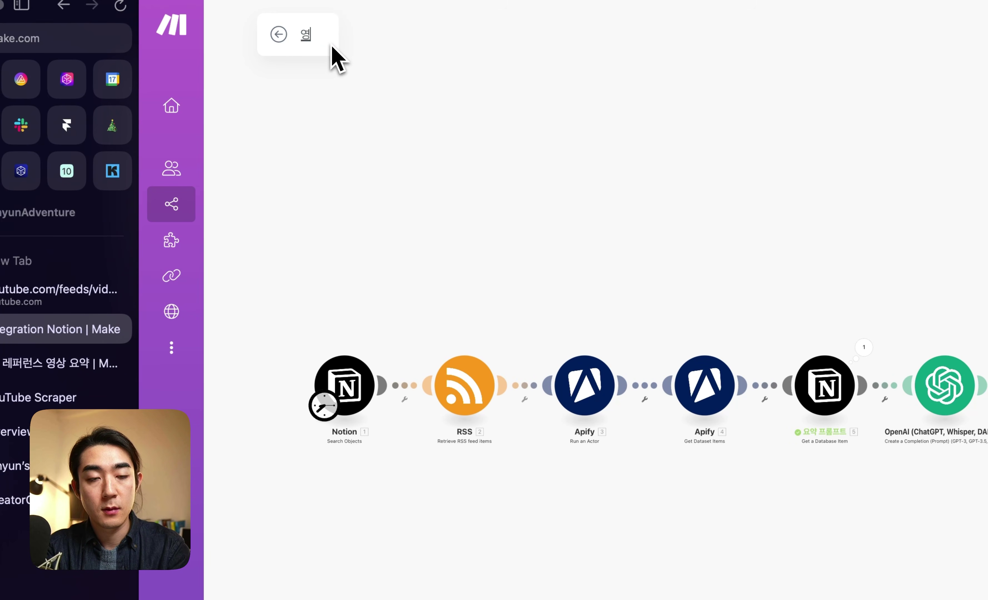
{"action": "type", "text": " 요약"}
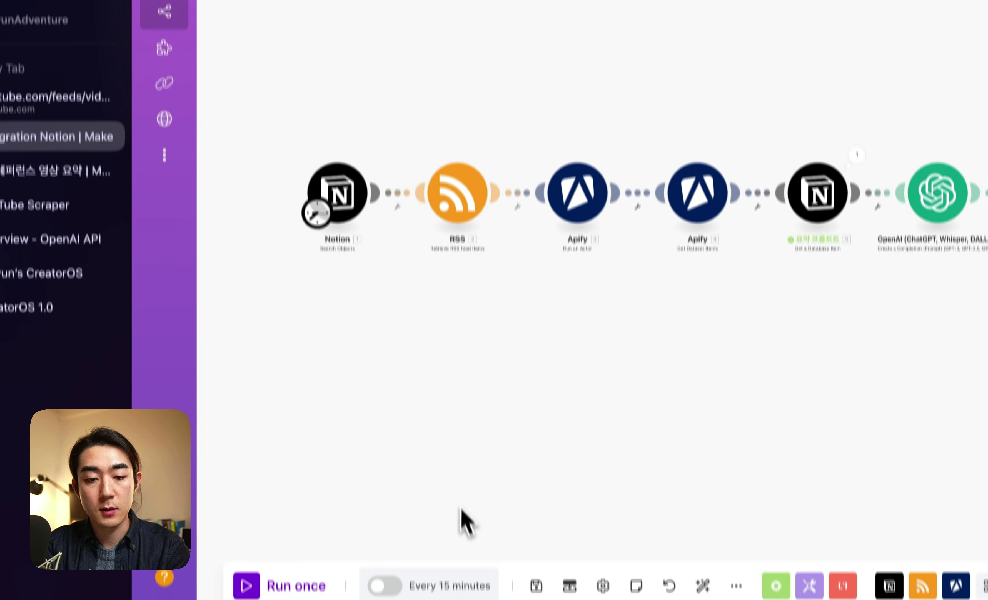
{"action": "left_click", "coordinate": [247, 586]}
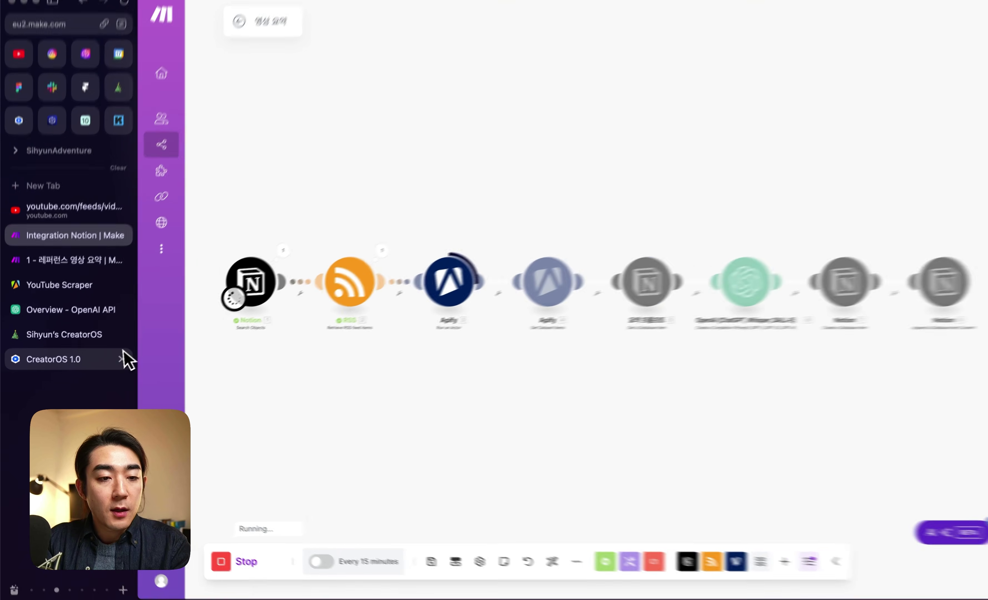
- Switch to the CreatorOS 1.0 template in Notion and examine its 개요 chart and the 스레드 발행 100% 자동화 튜토리얼 idea page
{"action": "left_click", "coordinate": [97, 361]}
{"action": "scroll", "coordinate": [435, 332], "scroll_direction": "up", "scroll_amount": 10}
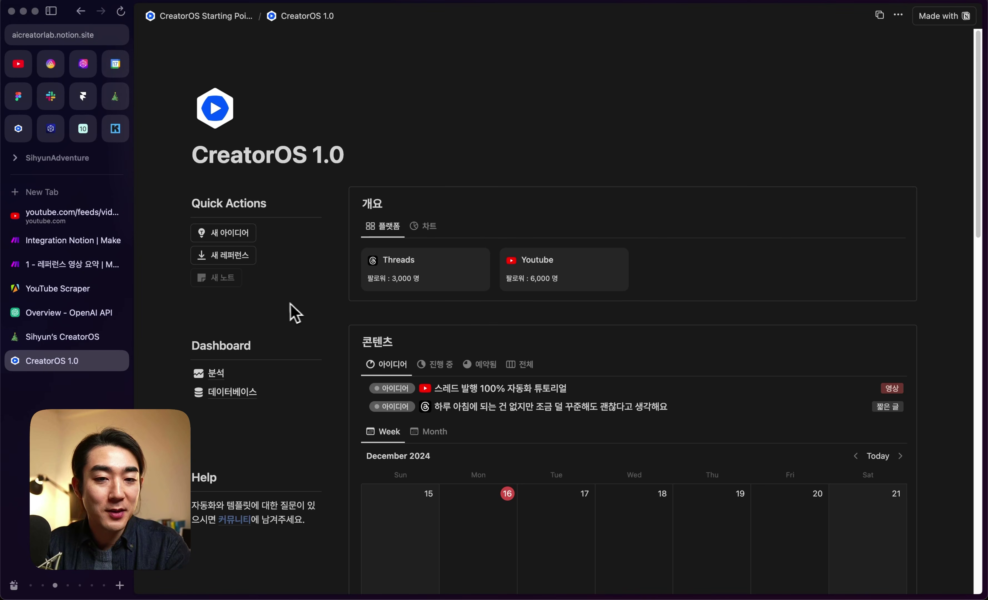
{"action": "left_click", "coordinate": [428, 226]}
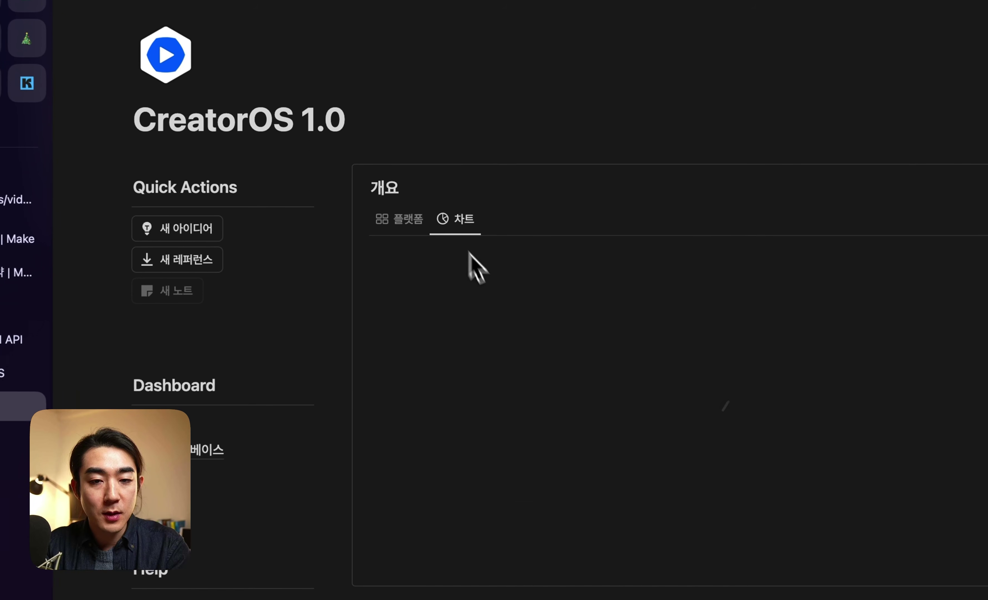
{"action": "scroll", "coordinate": [460, 344], "scroll_direction": "down", "scroll_amount": 10}
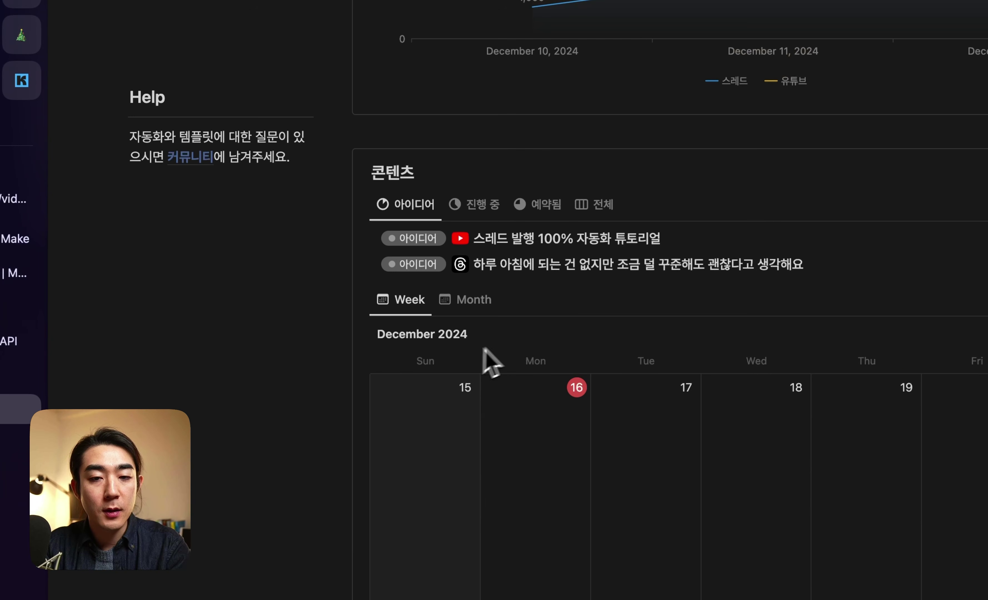
{"action": "left_click", "coordinate": [570, 243]}
{"action": "scroll", "coordinate": [533, 327], "scroll_direction": "down", "scroll_amount": 5}
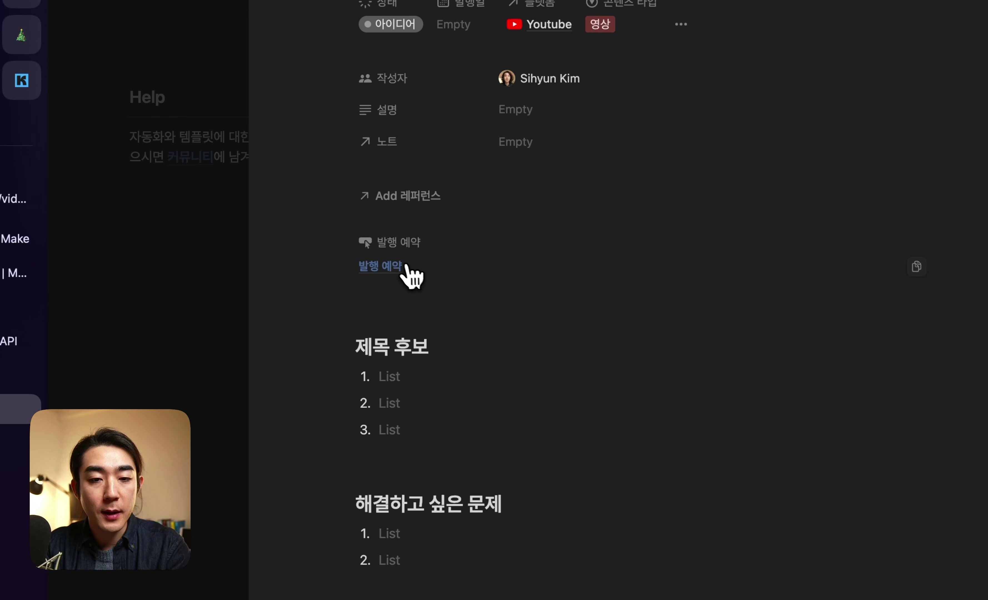
{"action": "left_click", "coordinate": [209, 317]}
{"action": "scroll", "coordinate": [363, 362], "scroll_direction": "down", "scroll_amount": 3}
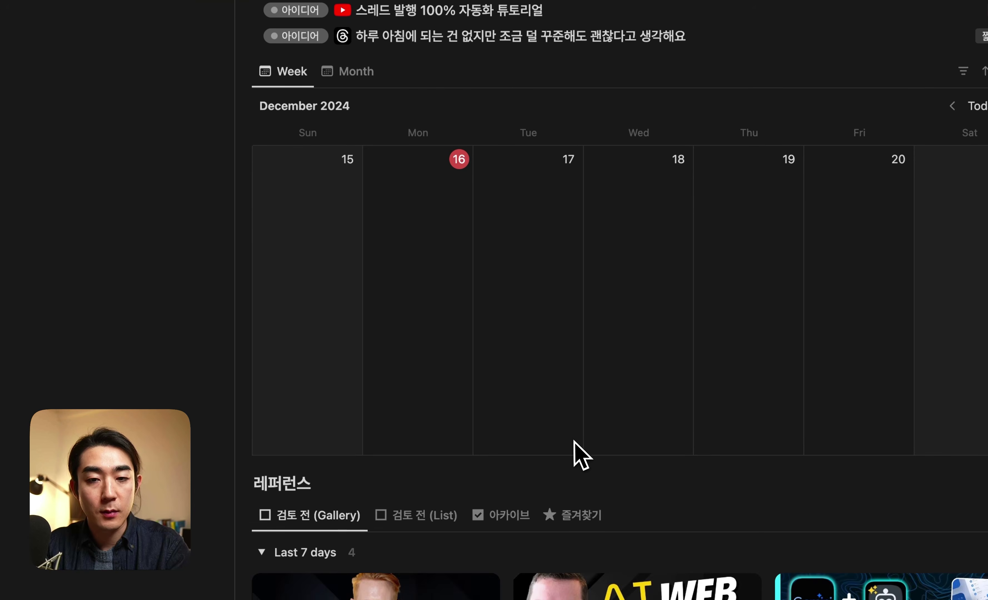
- View the template's content calendar by month and examine the 유튜브 댓글 table on the 분석 page
{"action": "left_click", "coordinate": [353, 112]}
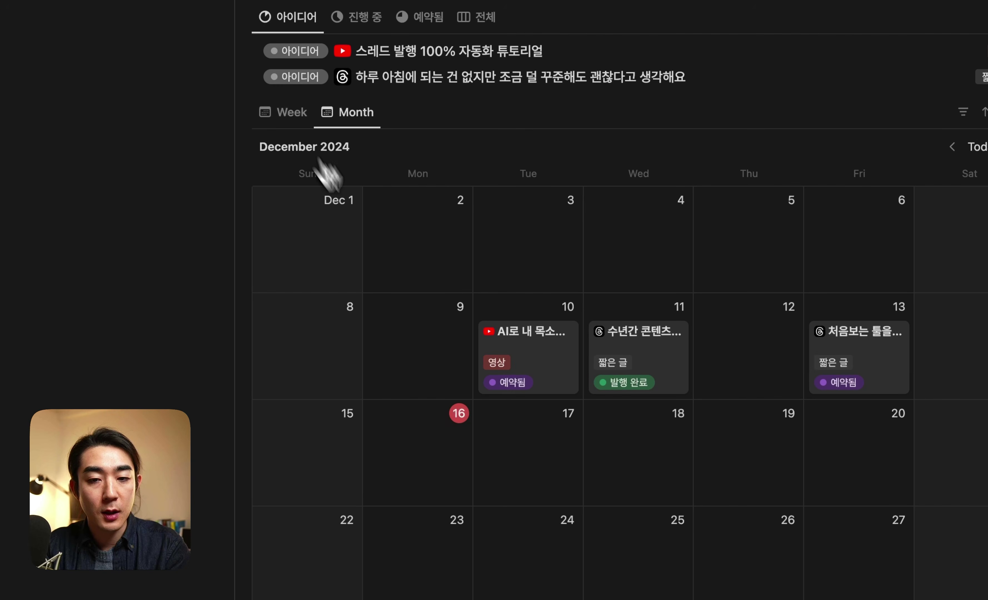
{"action": "scroll", "coordinate": [661, 309], "scroll_direction": "down", "scroll_amount": 15}
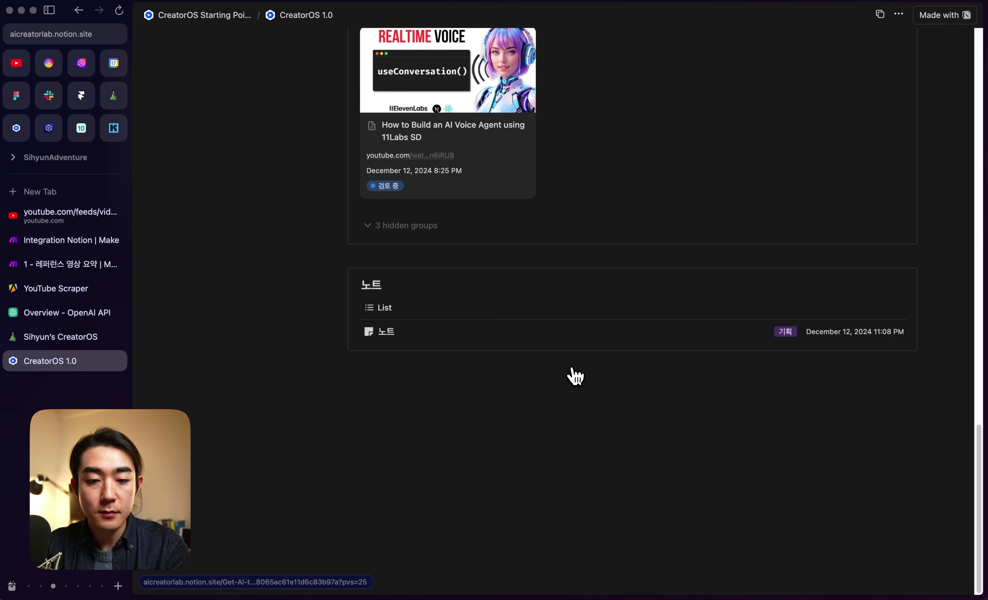
{"action": "scroll", "coordinate": [576, 376], "scroll_direction": "up", "scroll_amount": 15}
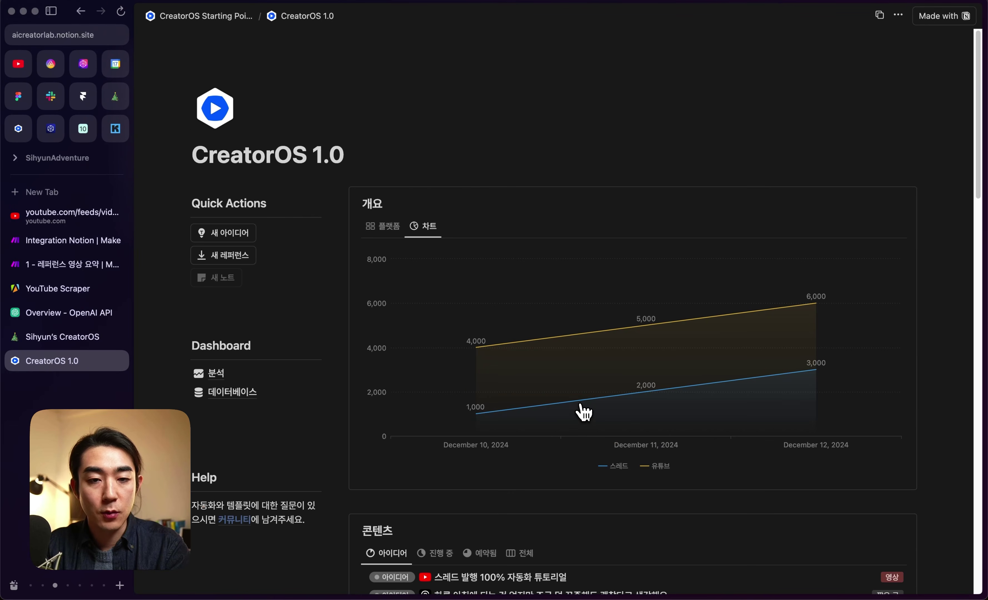
{"action": "left_click", "coordinate": [250, 382]}
{"action": "scroll", "coordinate": [451, 326], "scroll_direction": "down", "scroll_amount": 5}
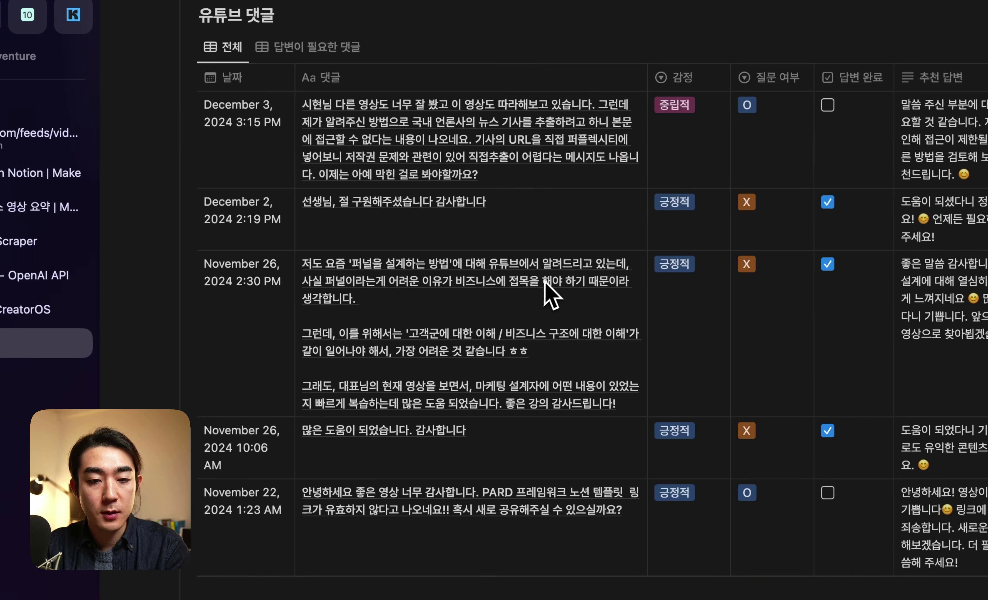
{"action": "scroll", "coordinate": [550, 291], "scroll_direction": "down", "scroll_amount": 3}
{"action": "scroll", "coordinate": [525, 323], "scroll_direction": "up", "scroll_amount": 10}
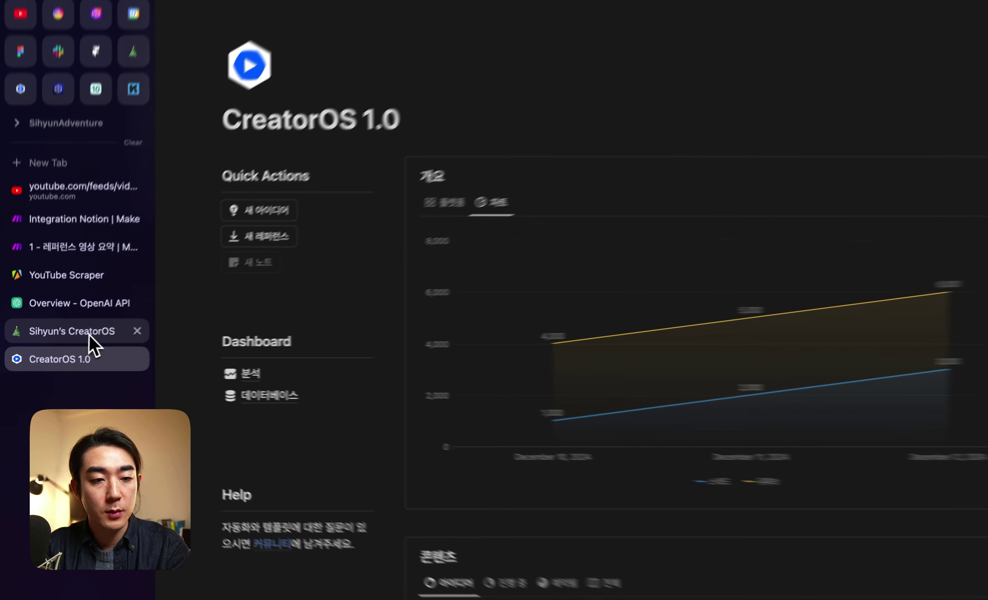
- Check the scenario run in Make and show the 검토 전 (Gallery) reference view on the personal CreatorOS page in Notion
{"action": "left_click", "coordinate": [61, 338]}
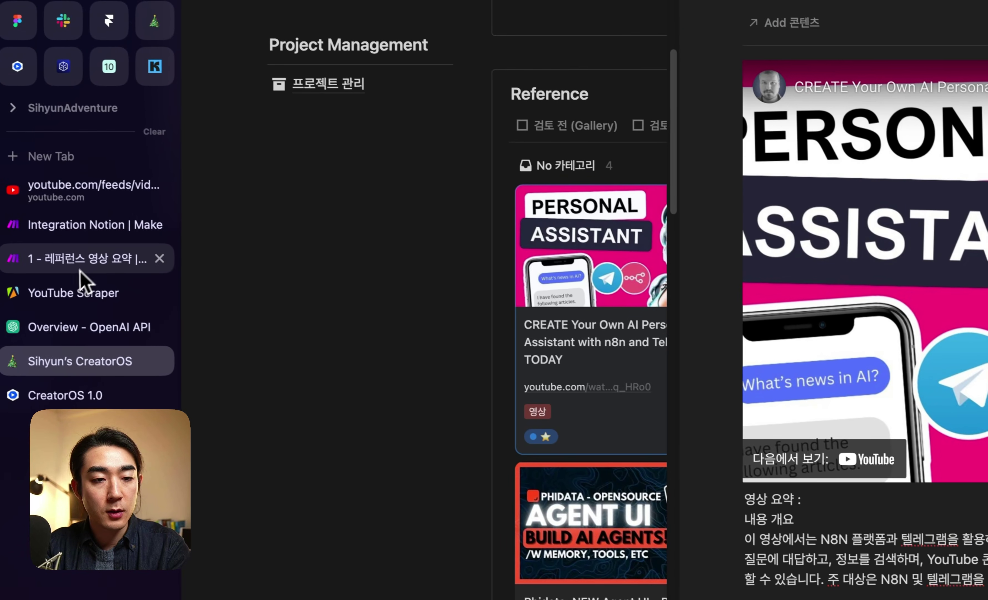
{"action": "left_click", "coordinate": [9, 195]}
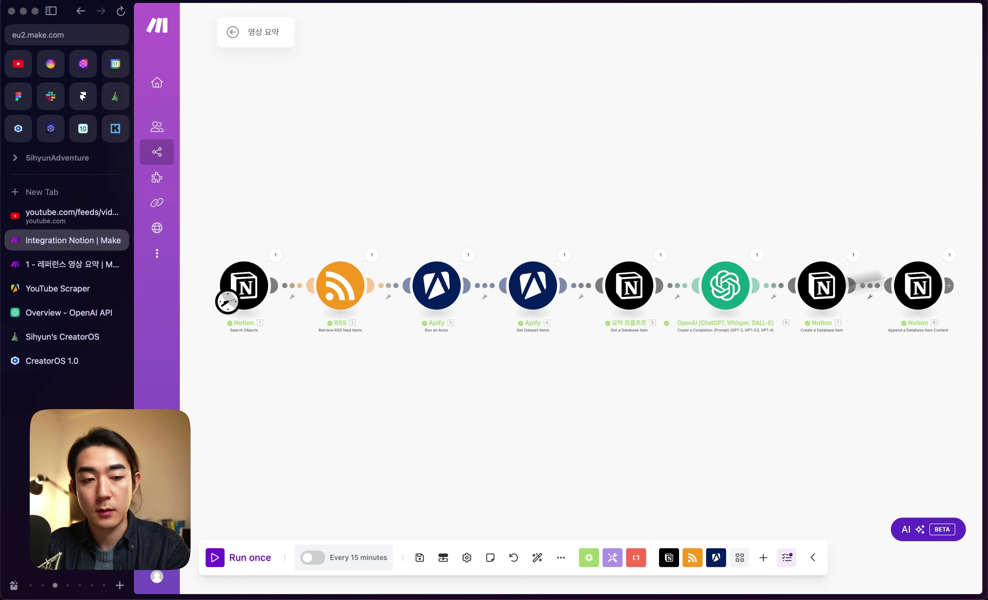
{"action": "left_click", "coordinate": [65, 338]}
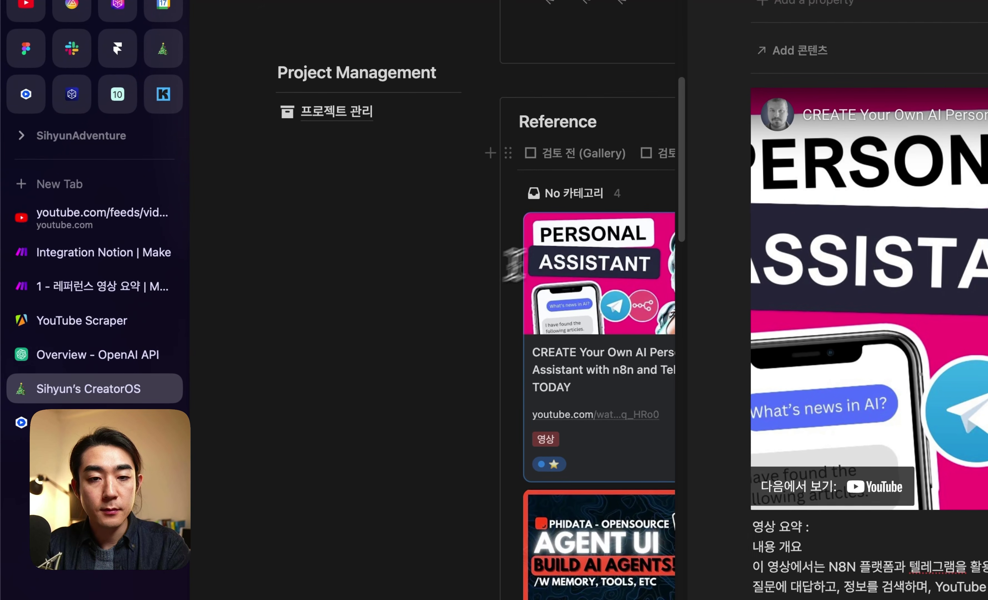
{"action": "left_click", "coordinate": [559, 130]}
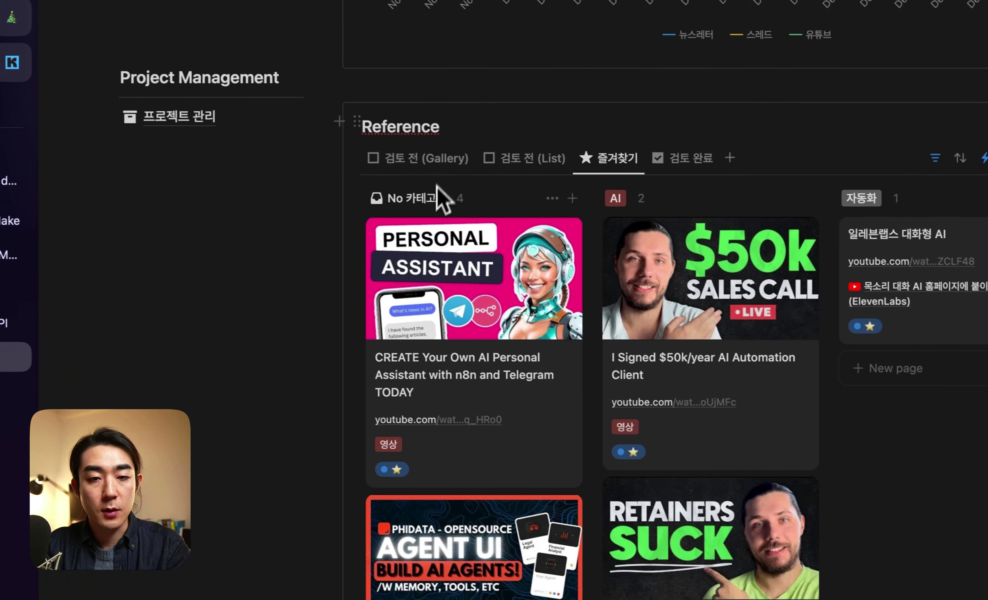
{"action": "left_click", "coordinate": [444, 160]}
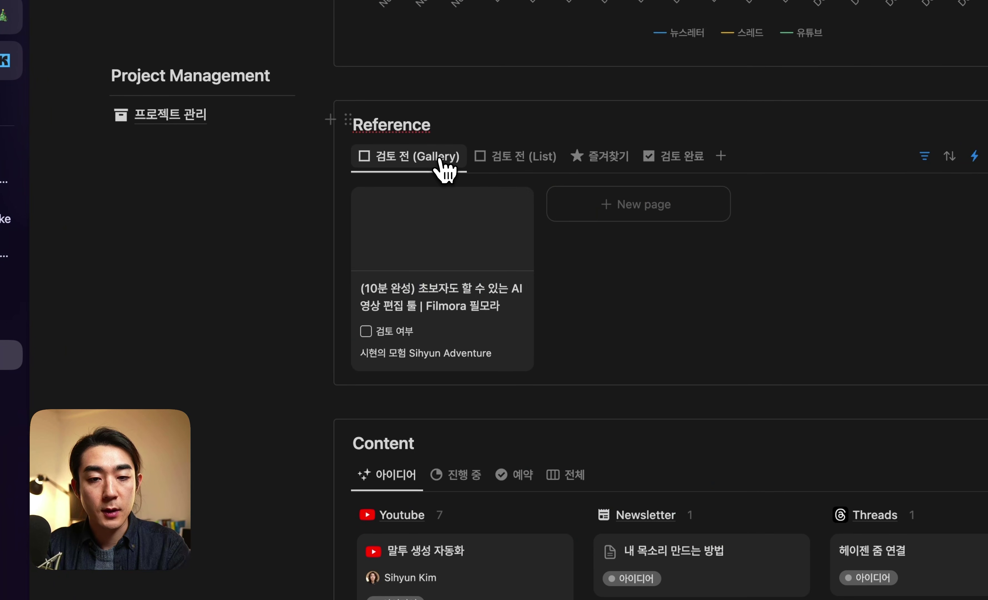
- Open the Filmora AI video editing reference page and examine its embedded video and generated summary
{"action": "left_click", "coordinate": [448, 315]}
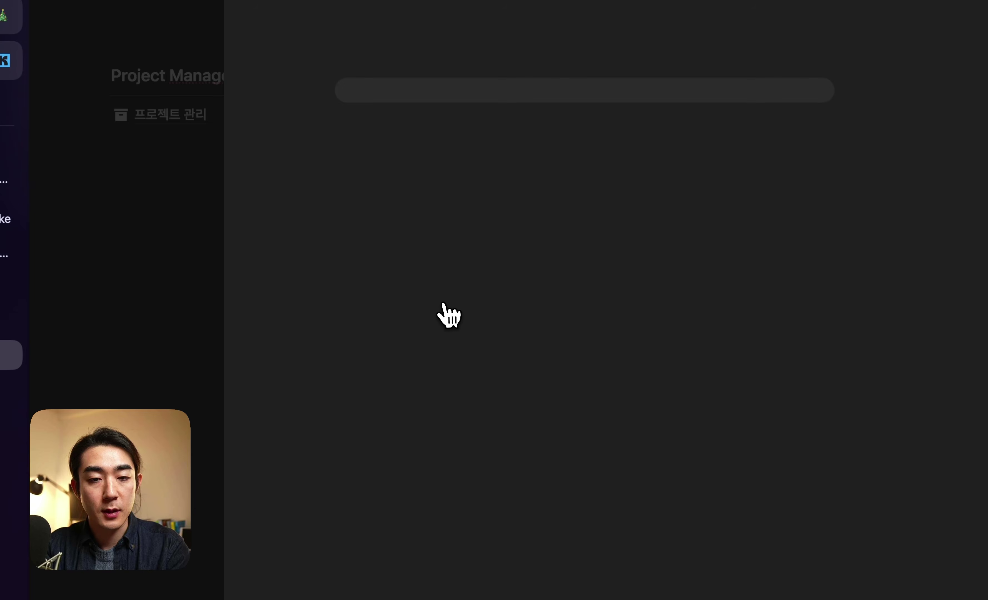
{"action": "scroll", "coordinate": [566, 465], "scroll_direction": "down", "scroll_amount": 5}
{"action": "scroll", "coordinate": [565, 455], "scroll_direction": "down", "scroll_amount": 10}
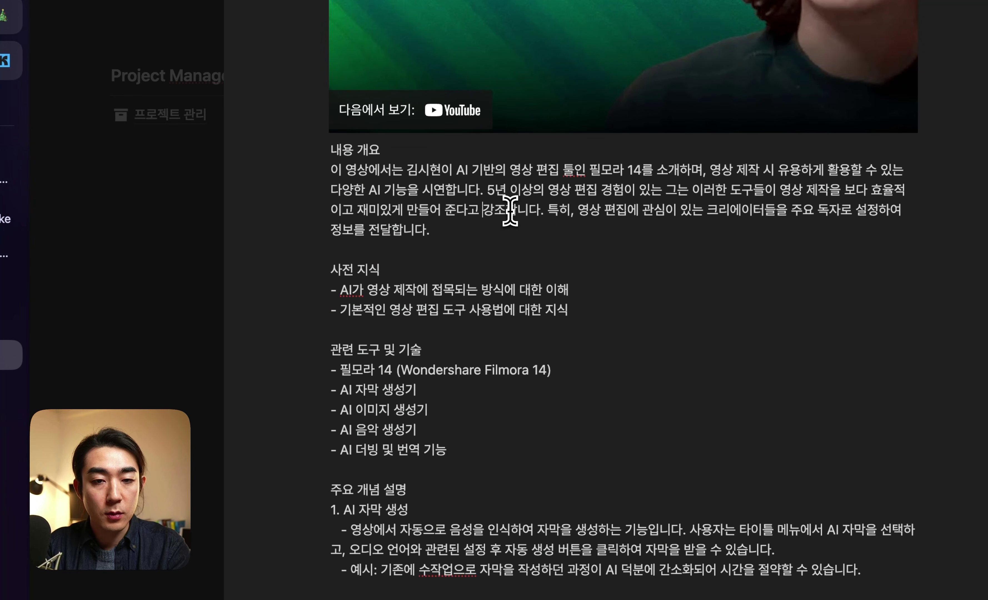
{"action": "key", "text": "shift+Right"}
{"action": "key", "text": "shift+Right"}
{"action": "key", "text": "shift+Right"}
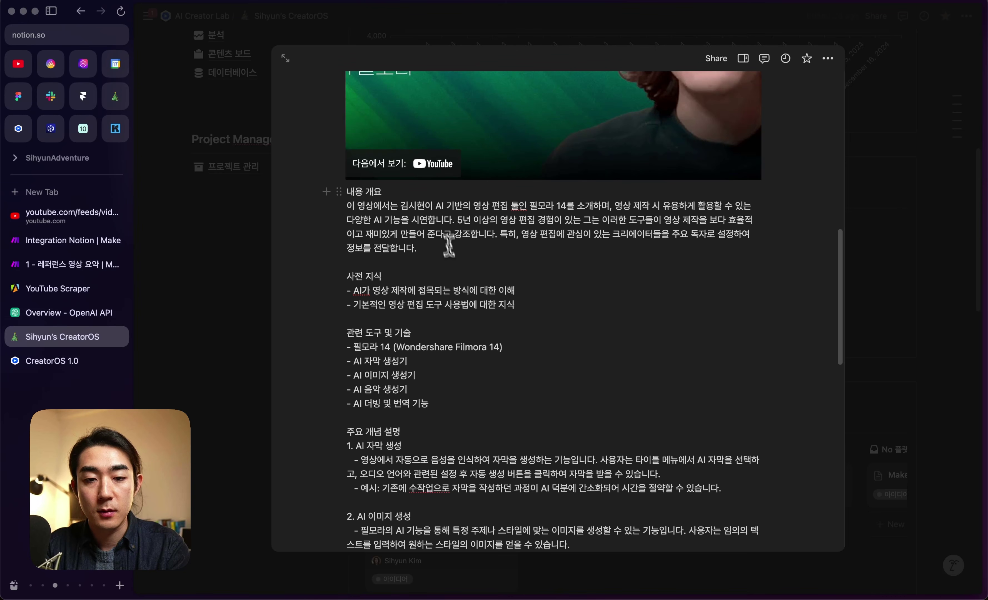
- Read the rest of the Filmora video summary through its conclusion and close the reference page
{"action": "scroll", "coordinate": [542, 360], "scroll_direction": "down", "scroll_amount": 15}
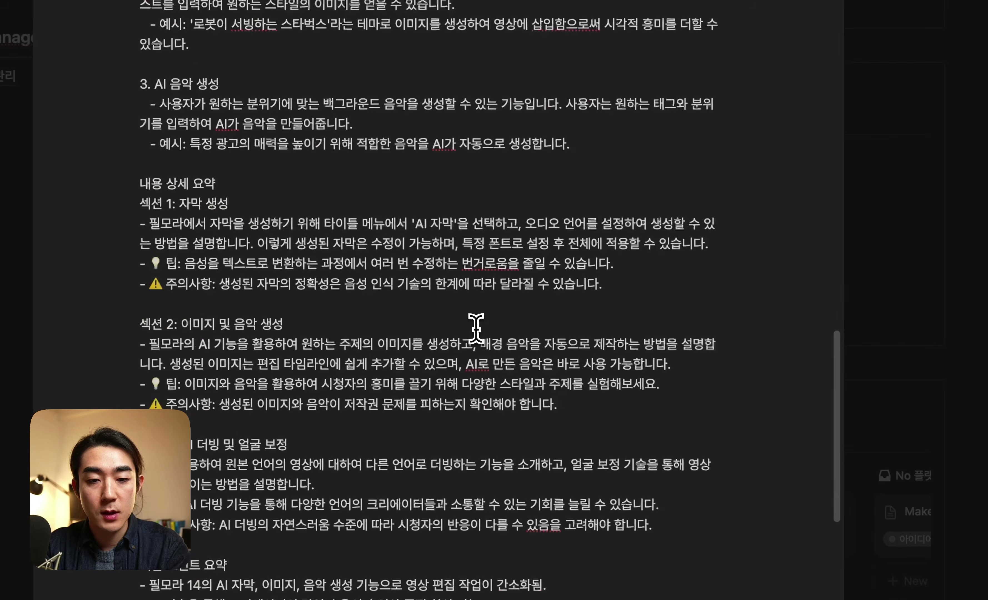
{"action": "scroll", "coordinate": [444, 291], "scroll_direction": "down", "scroll_amount": 12}
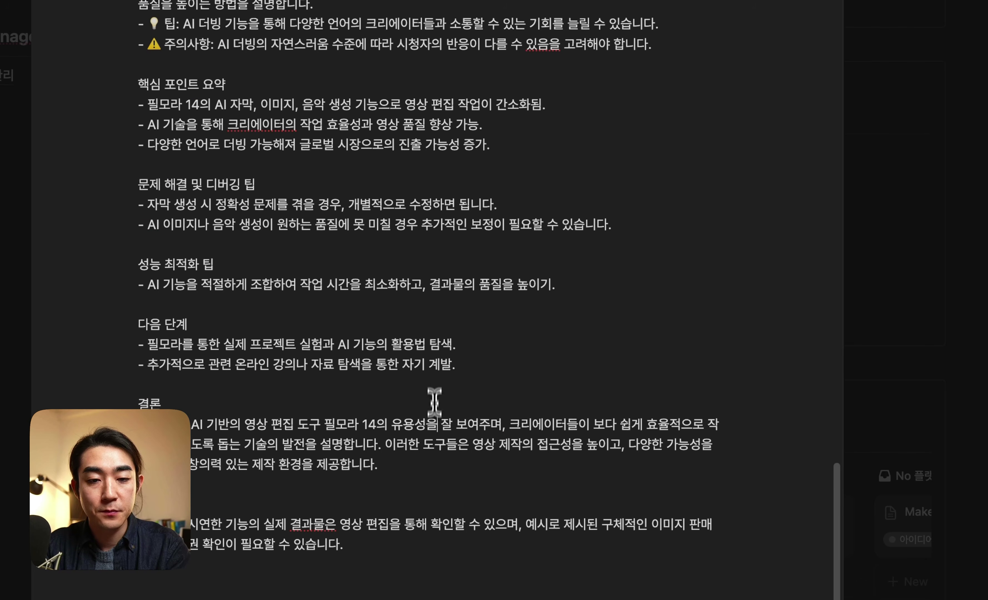
{"action": "left_click", "coordinate": [882, 287]}
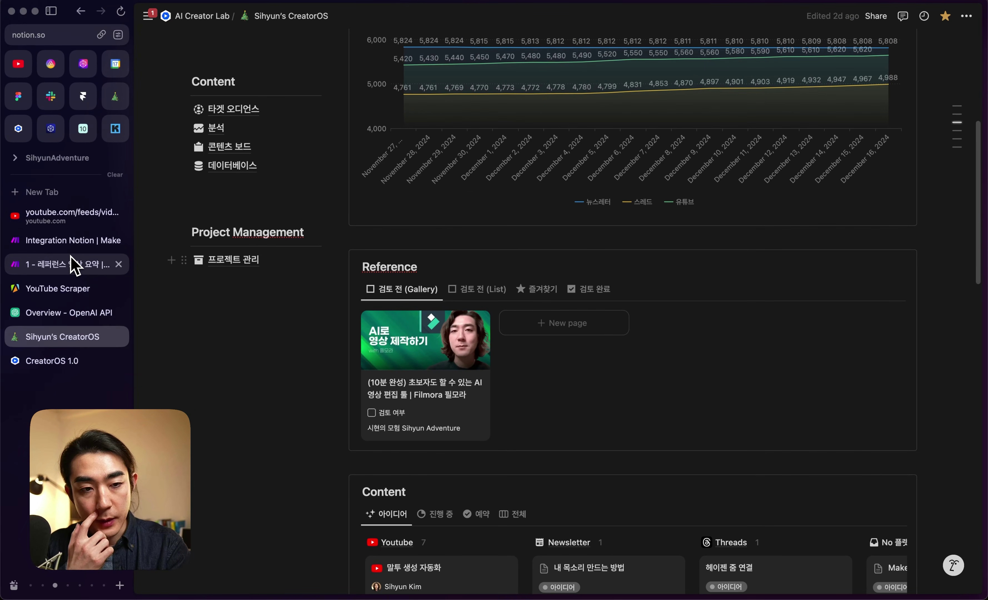
- In Make, set the RSS module's Date from to addHours(addDays(now; -1); 7), copied from the 채널 피드 module of the 레퍼런스 영상 요약 scenario
{"action": "left_click", "coordinate": [71, 242]}
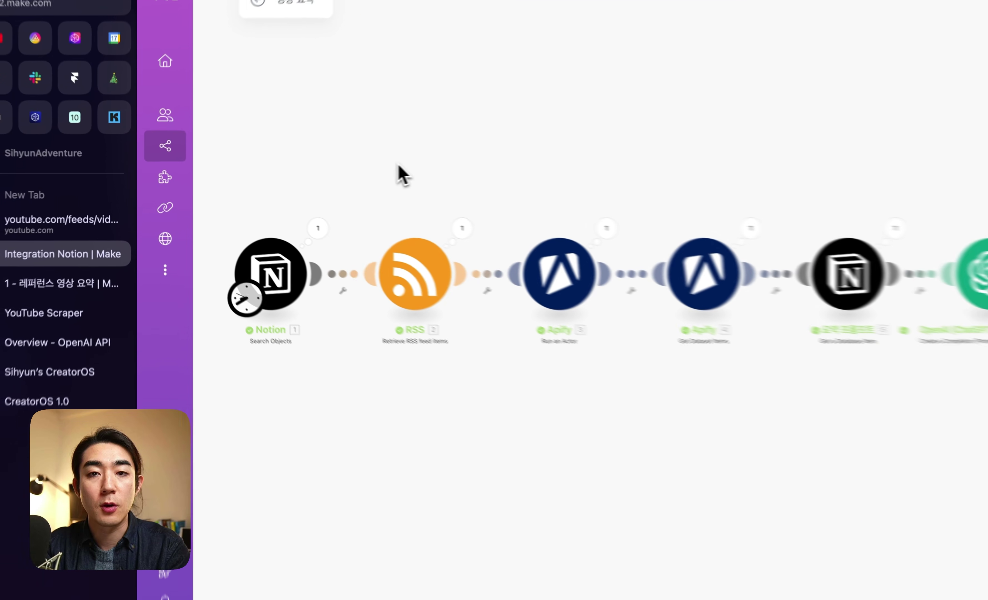
{"action": "scroll", "coordinate": [480, 251], "scroll_direction": "down", "scroll_amount": 2}
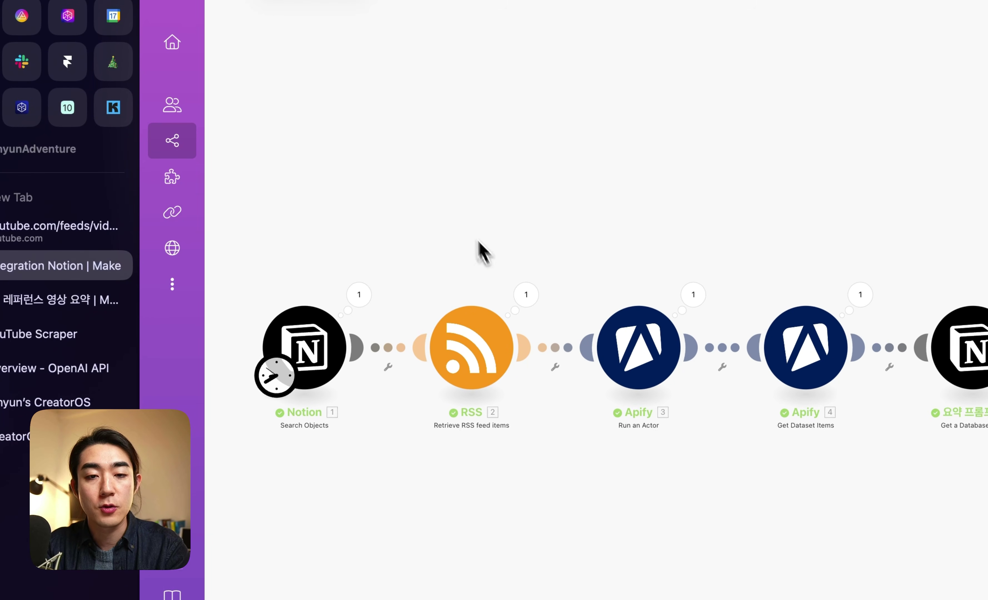
{"action": "left_click", "coordinate": [468, 341]}
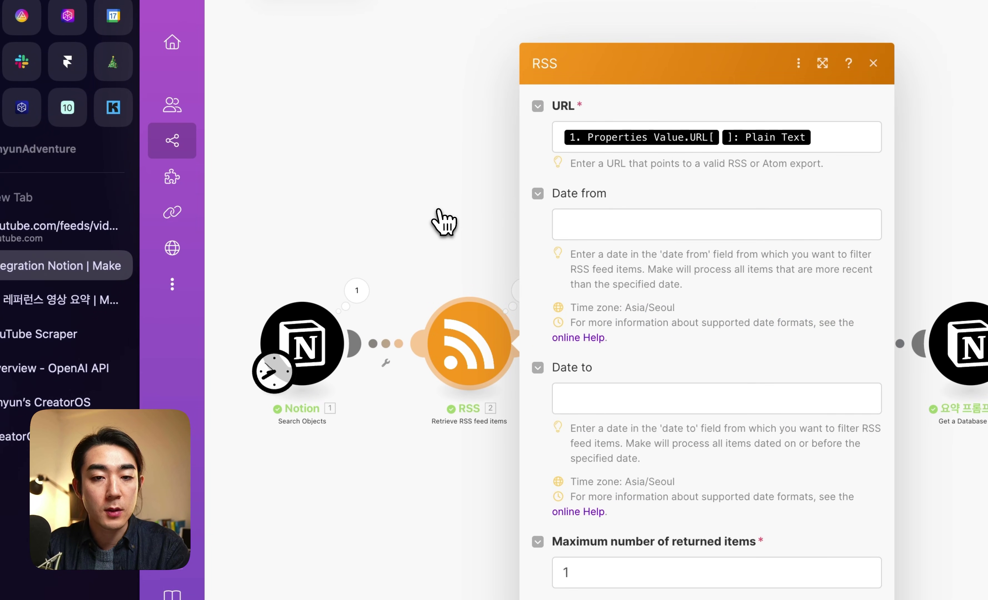
{"action": "left_click", "coordinate": [570, 227]}
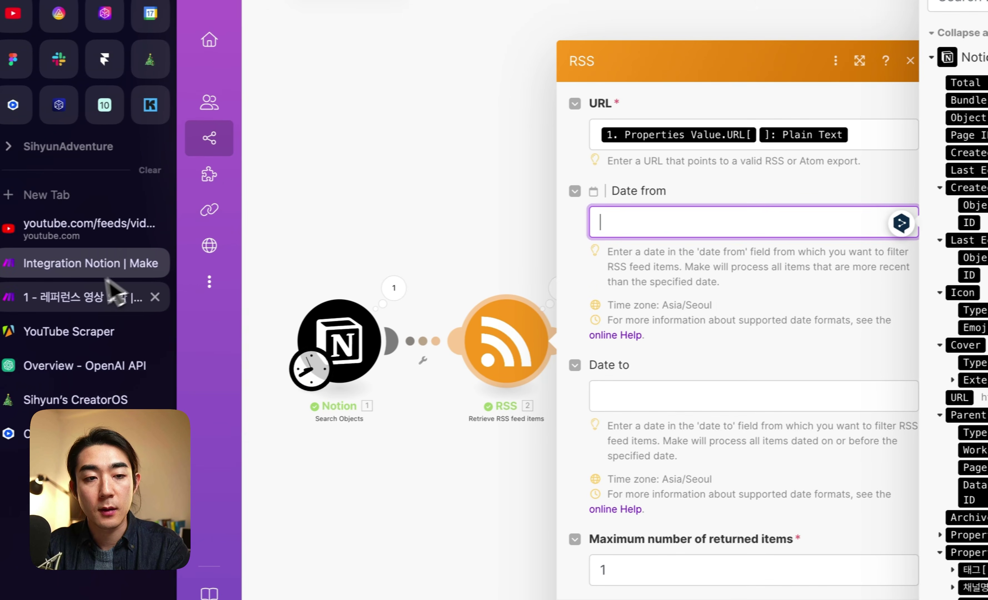
{"action": "left_click", "coordinate": [73, 299]}
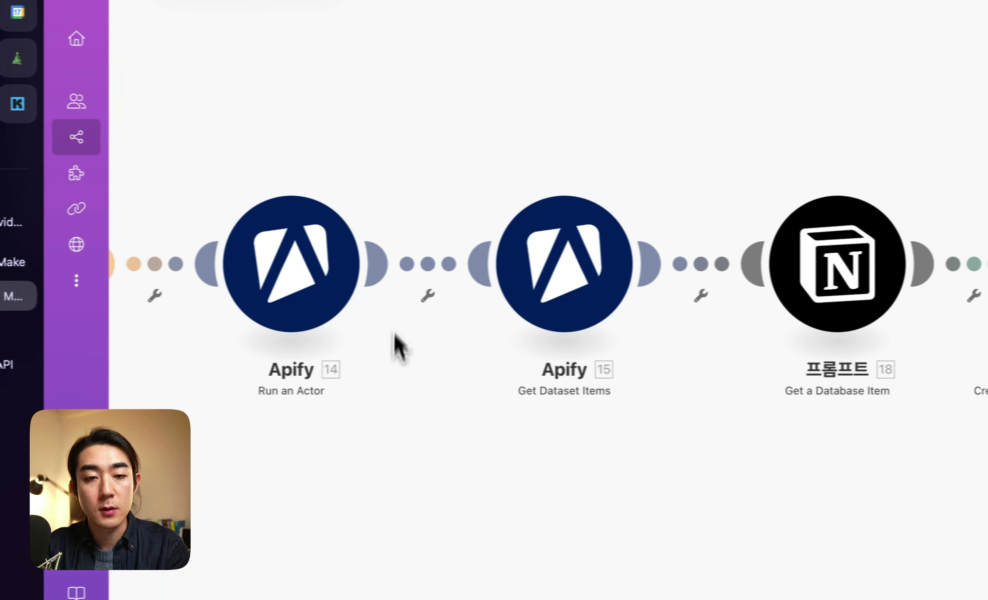
{"action": "left_click_drag", "start_coordinate": [403, 392], "coordinate": [623, 368]}
{"action": "left_click", "coordinate": [378, 292]}
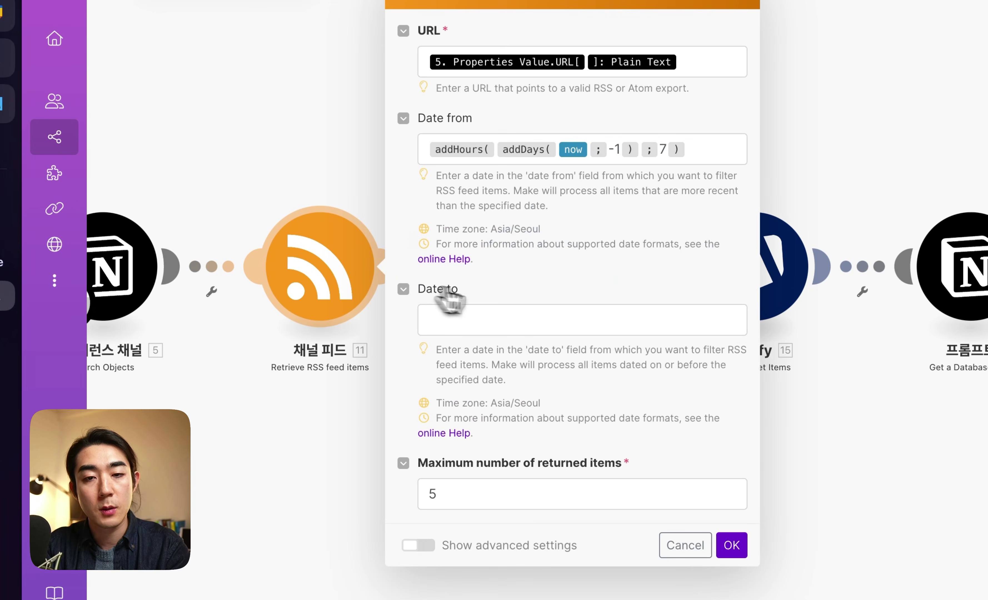
{"action": "triple_click", "coordinate": [710, 148]}
{"action": "left_click", "coordinate": [279, 178]}
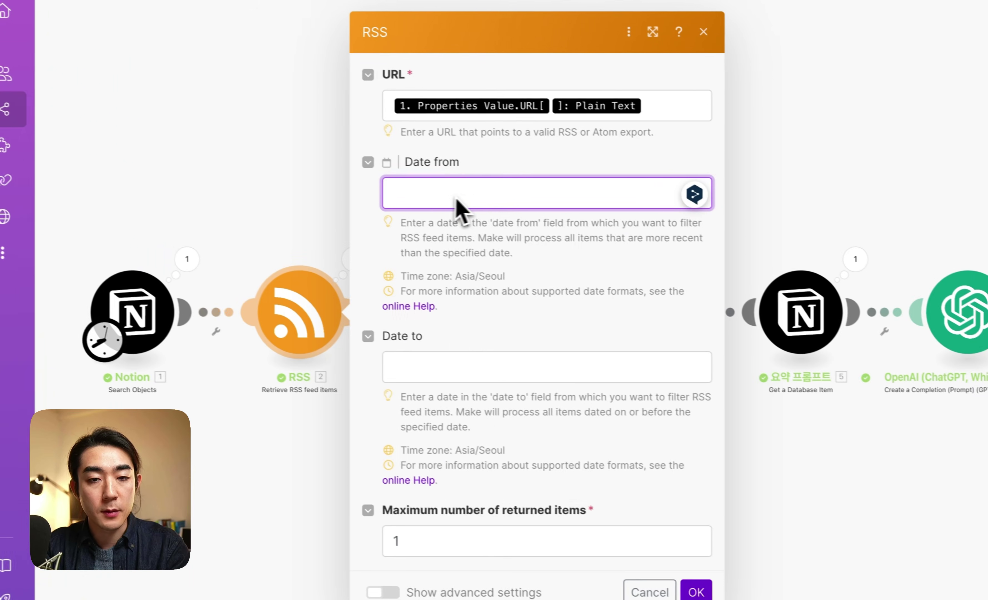
{"action": "type", "text": "addHours(addDays(now; -1); 7)"}
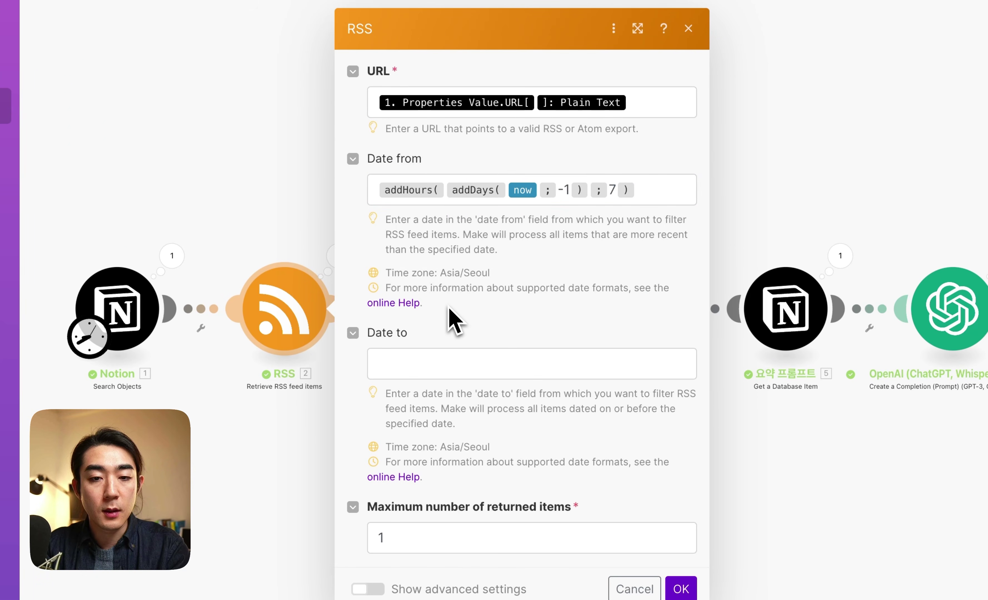
{"action": "left_click", "coordinate": [653, 194]}
{"action": "left_click", "coordinate": [646, 230]}
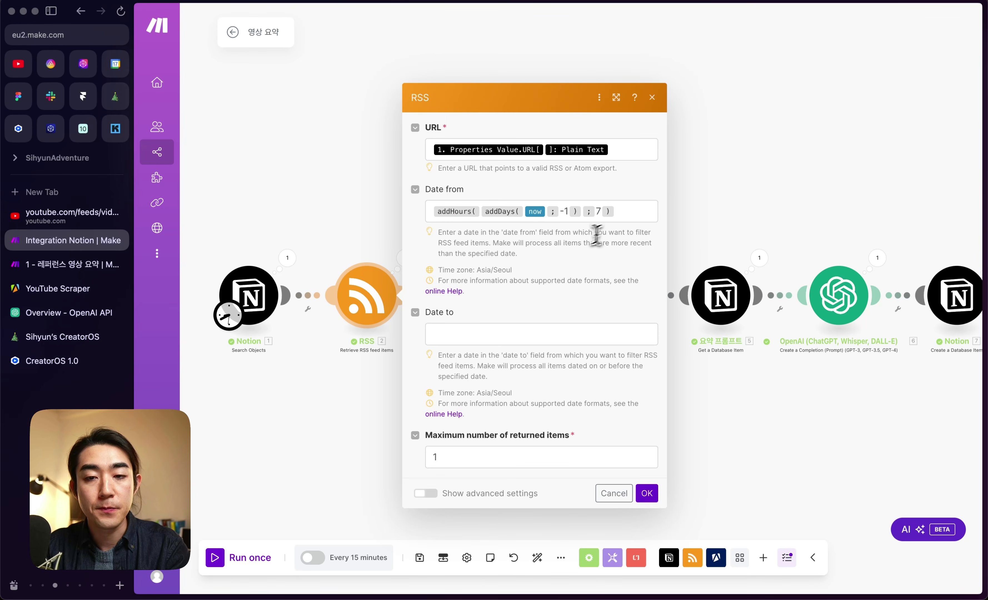
- Examine the addDays part of the RSS Date from formula and show the available date and time functions
{"action": "left_click", "coordinate": [647, 211]}
{"action": "key", "text": "Left"}
{"action": "key", "text": "Left"}
{"action": "key", "text": "Left"}
{"action": "key", "text": "Left"}
{"action": "key", "text": "Left"}
{"action": "key", "text": "Left"}
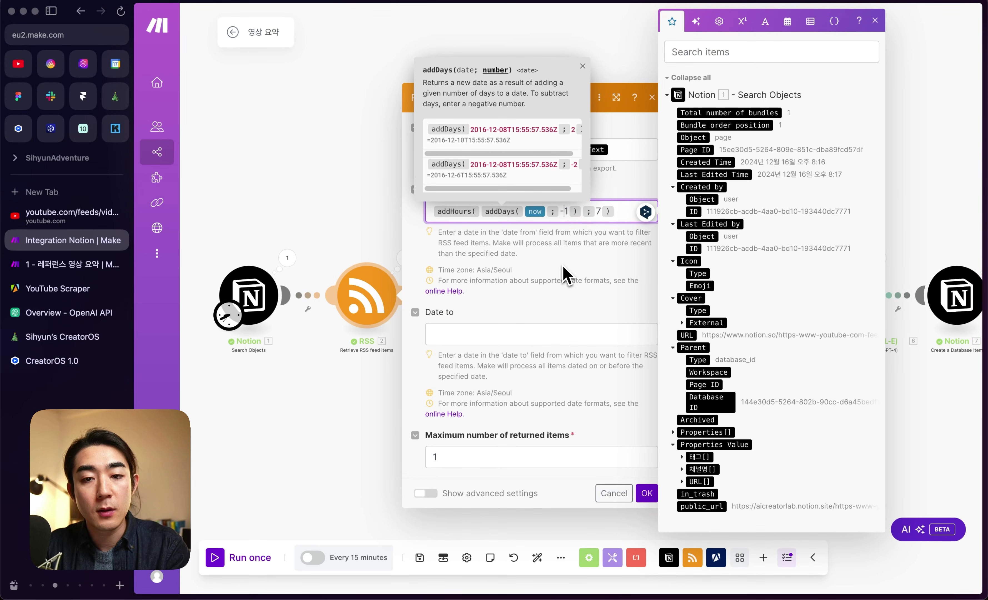
{"action": "key", "text": "Right"}
{"action": "key", "text": "Right"}
{"action": "key", "text": "Right"}
{"action": "key", "text": "Right"}
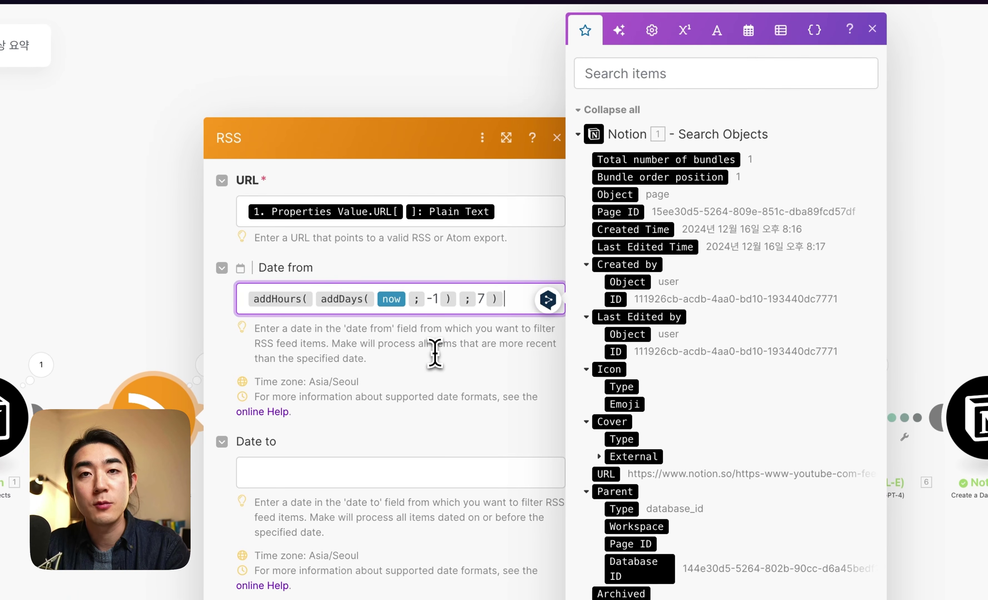
{"action": "left_click", "coordinate": [779, 21]}
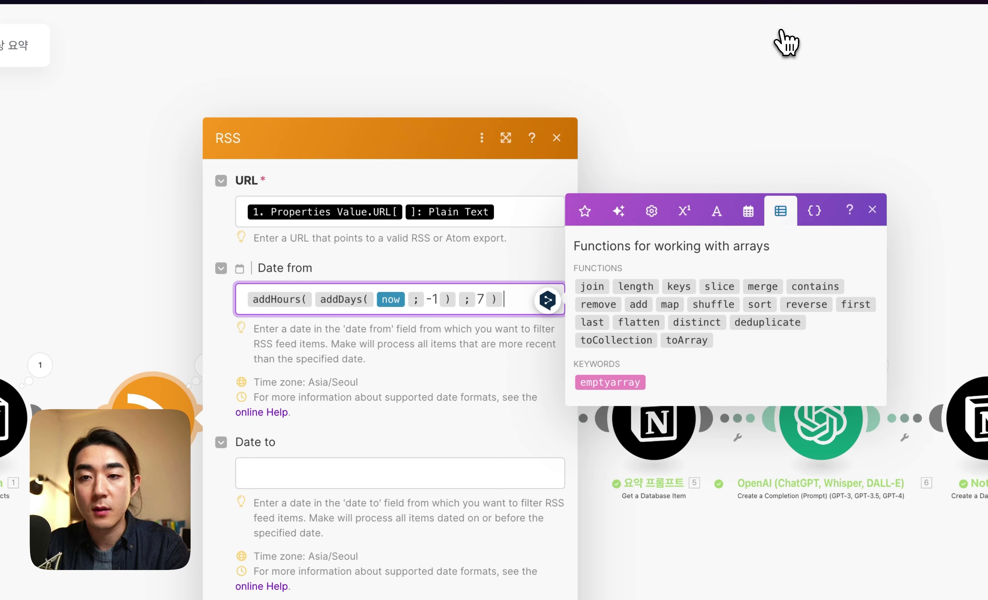
{"action": "left_click", "coordinate": [750, 219]}
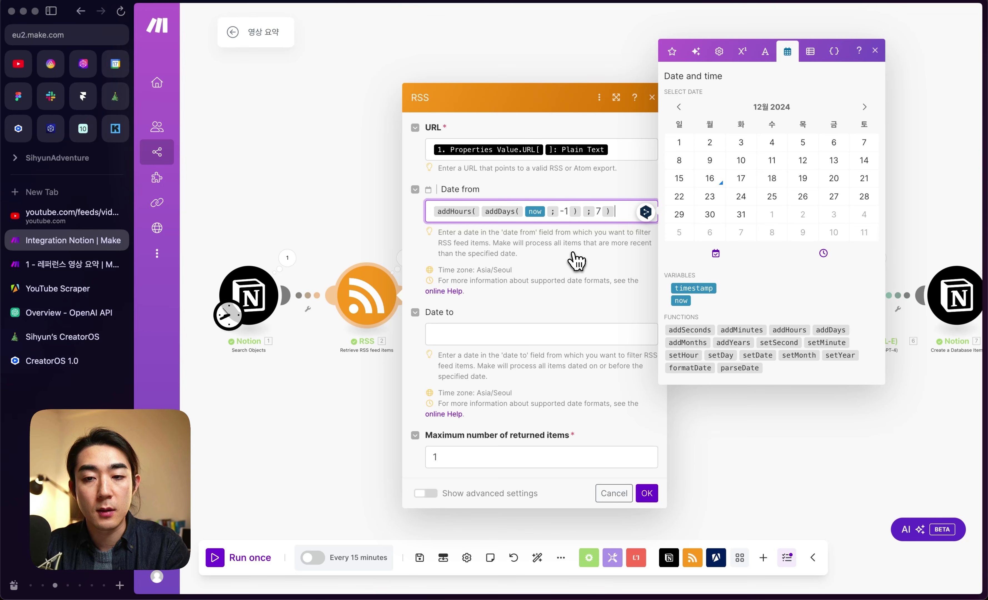
- Examine the addHours function, the now variable and the -1 day argument in the Date from formula
{"action": "key", "text": "Left"}
{"action": "key", "text": "Left"}
{"action": "key", "text": "Left"}
{"action": "key", "text": "Left"}
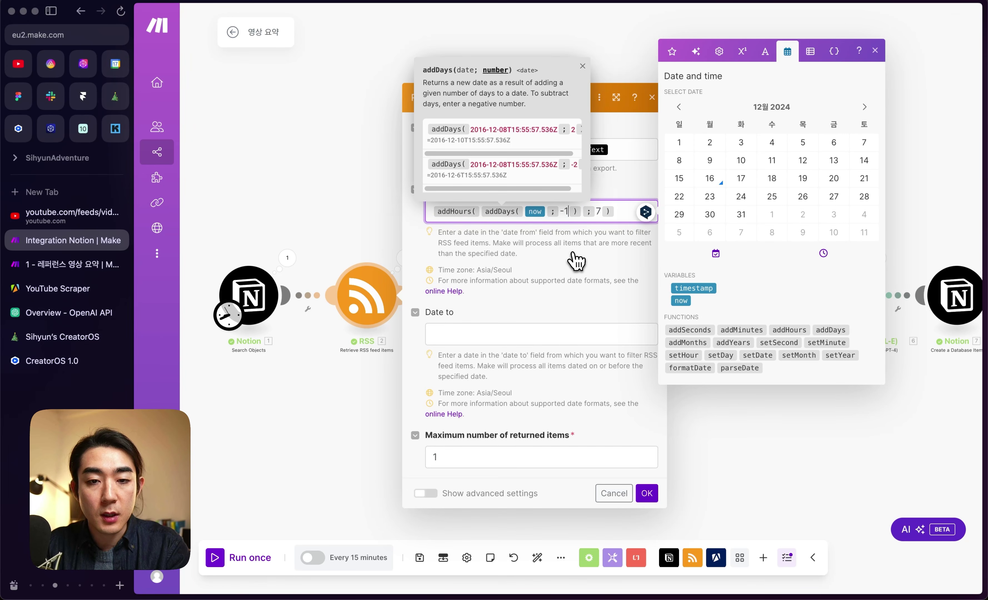
{"action": "mouse_move", "coordinate": [462, 214]}
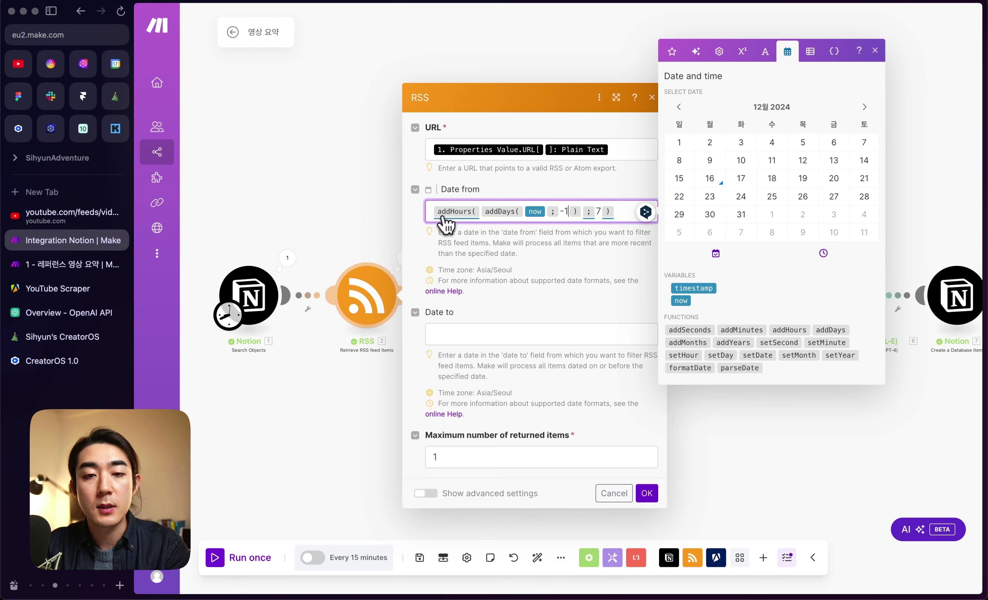
{"action": "mouse_move", "coordinate": [468, 218]}
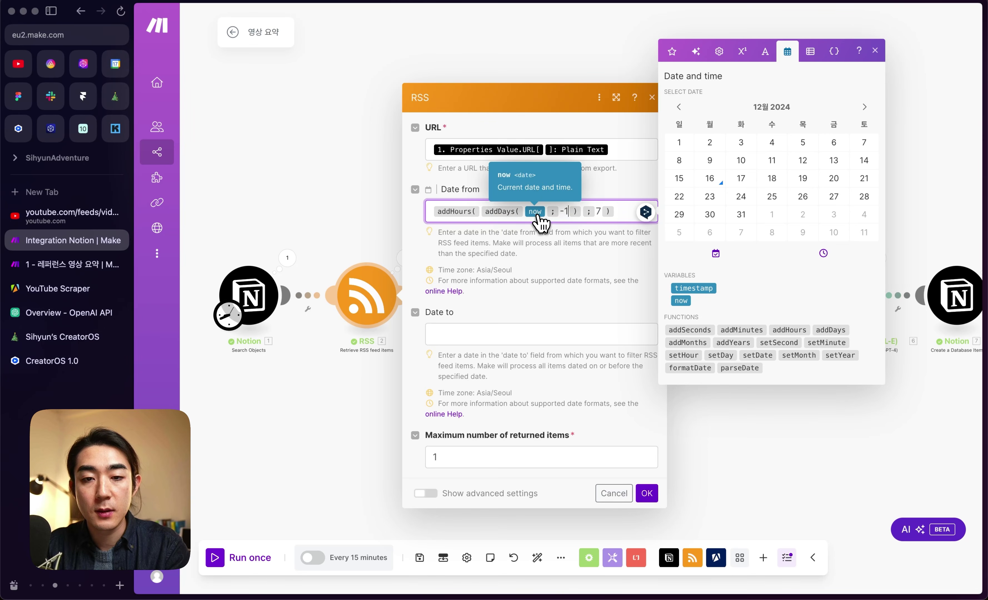
{"action": "mouse_move", "coordinate": [510, 220]}
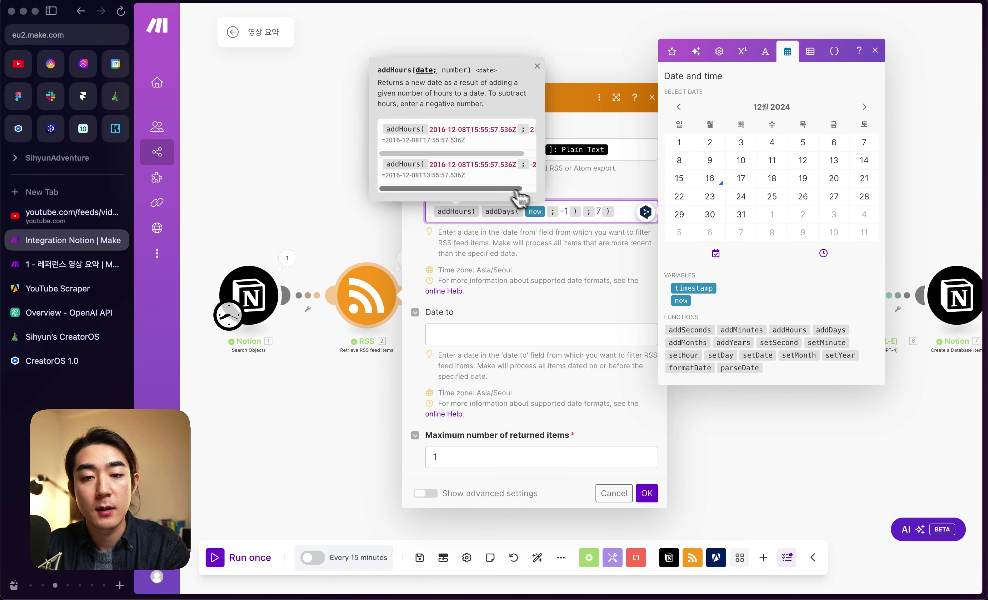
{"action": "left_click", "coordinate": [484, 213]}
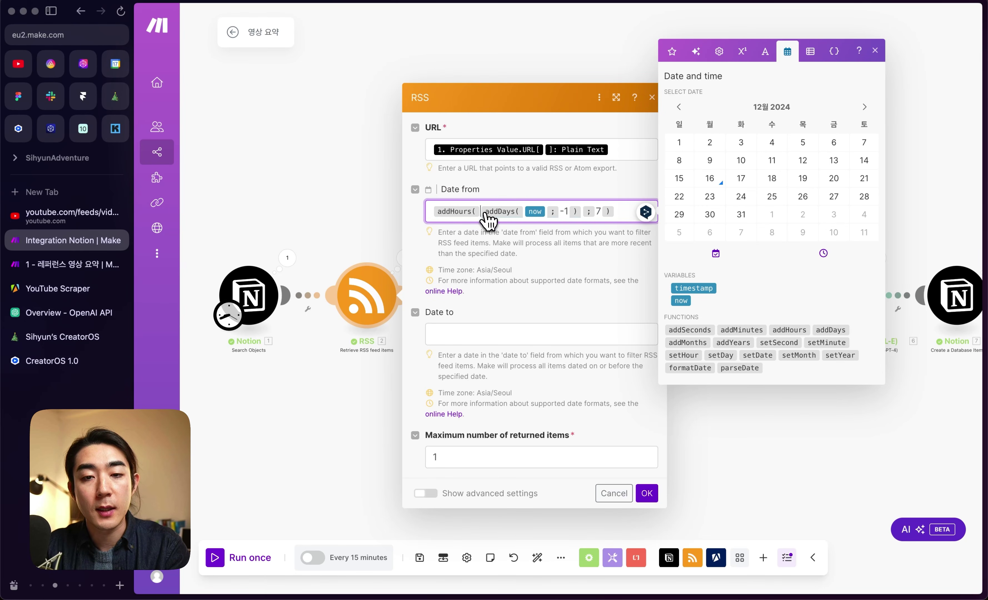
{"action": "left_click", "coordinate": [554, 214]}
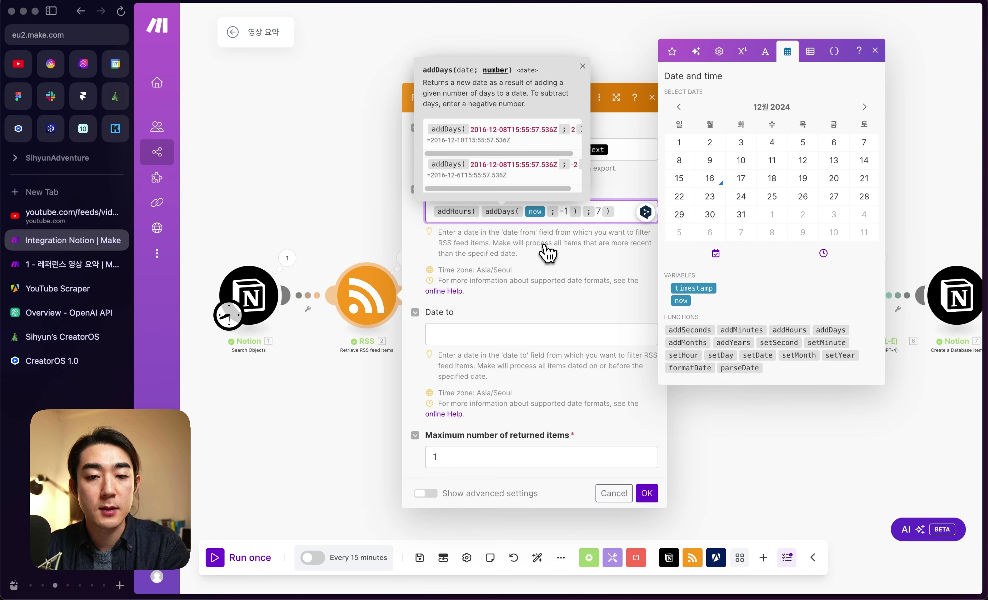
- Highlight the addDays(now; -1) expression as the date argument of addHours and examine the hours argument
{"action": "key", "text": "Right"}
{"action": "key", "text": "Right"}
{"action": "key", "text": "Right"}
{"action": "key", "text": "shift+Left"}
{"action": "key", "text": "shift+Left"}
{"action": "key", "text": "shift+Left"}
{"action": "key", "text": "shift+Left"}
{"action": "key", "text": "shift+Left"}
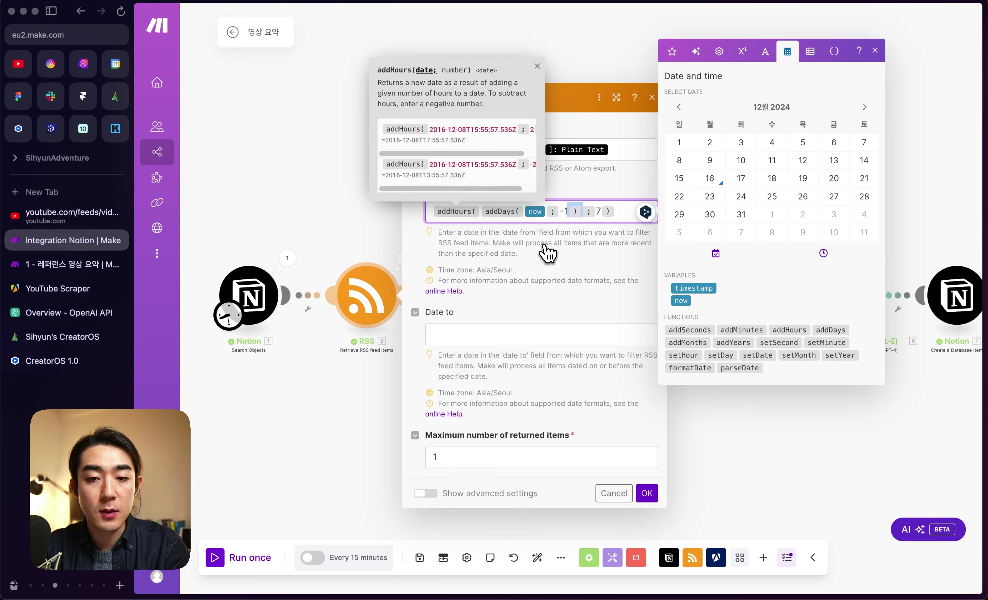
{"action": "key", "text": "shift+Left"}
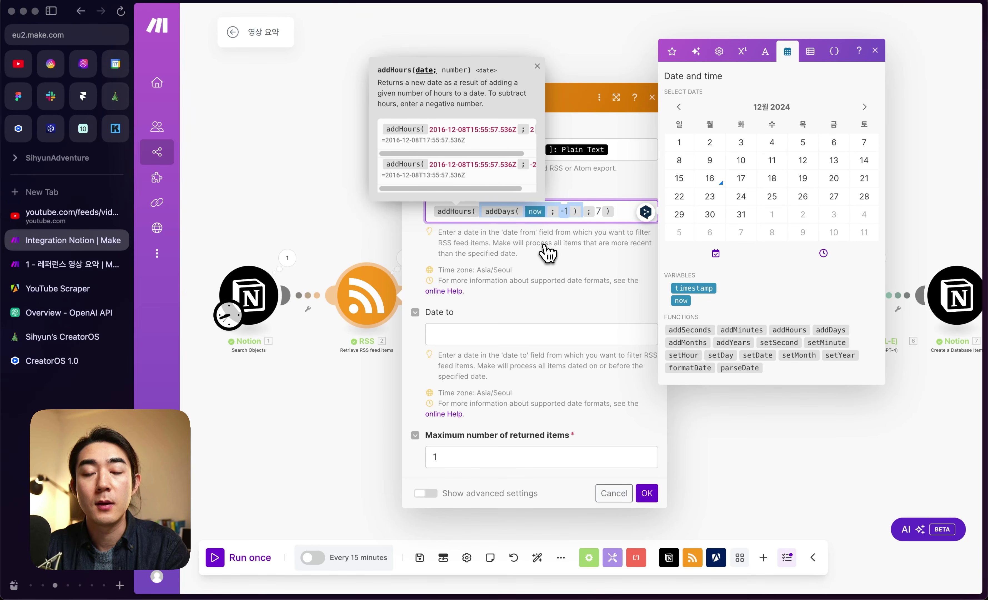
{"action": "key", "text": "Right"}
{"action": "key", "text": "Right"}
{"action": "key", "text": "Right"}
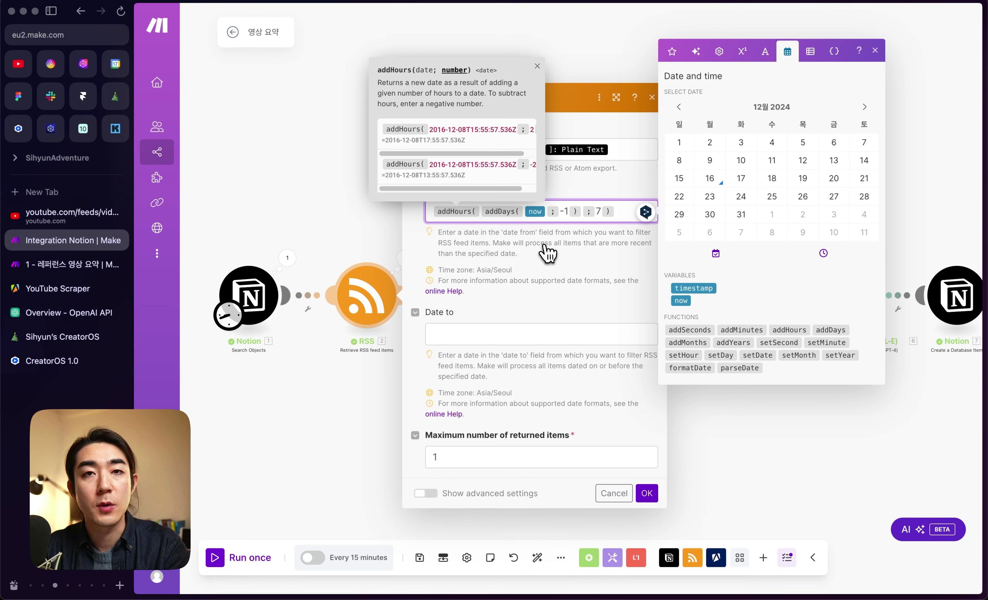
{"action": "key", "text": "Right"}
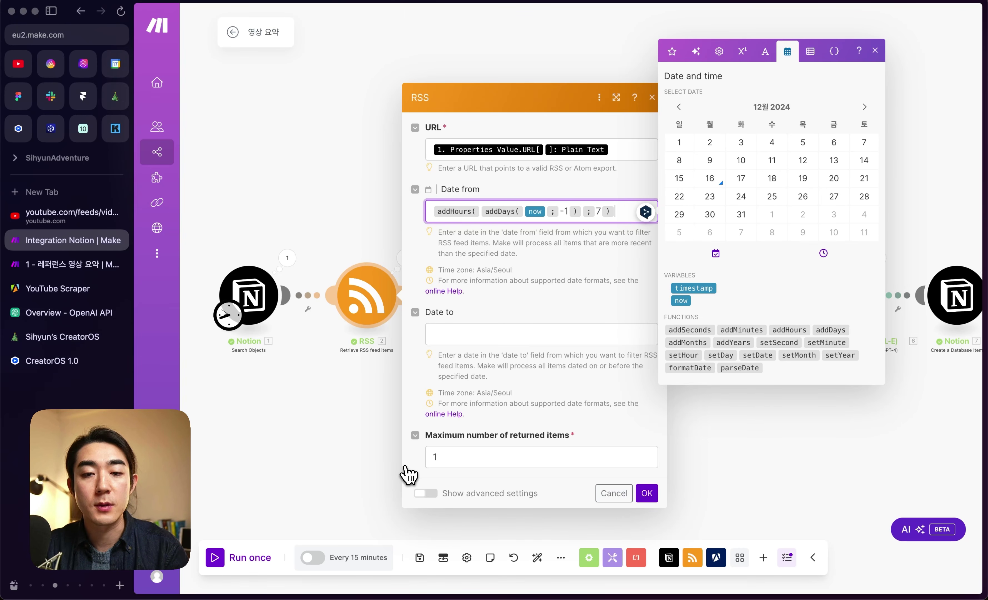
- Review the 7-hour offset applied to the addDays expression and save the RSS module settings
{"action": "key", "text": "Left"}
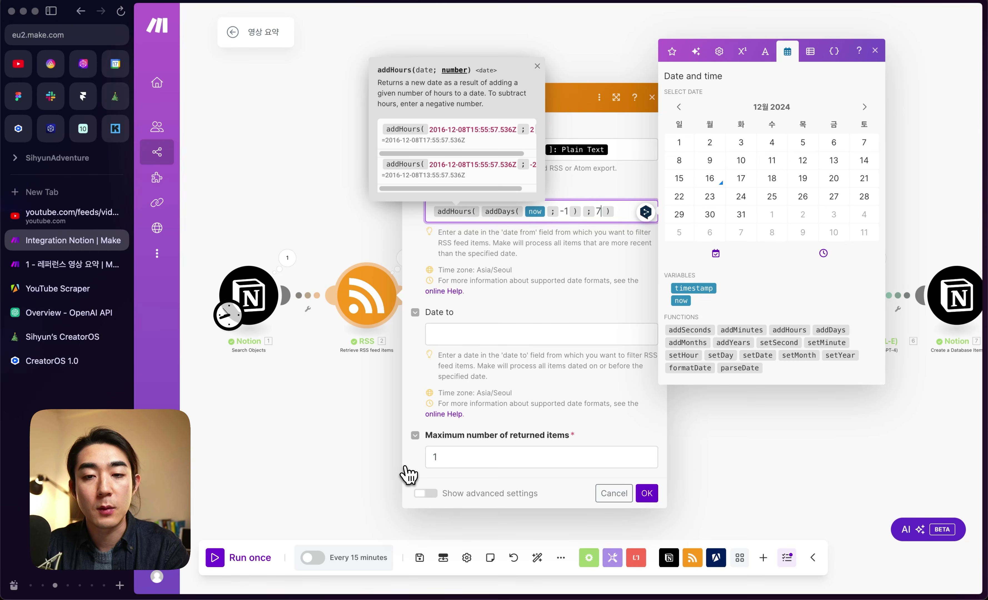
{"action": "key", "text": "Left"}
{"action": "key", "text": "Left"}
{"action": "key", "text": "Left"}
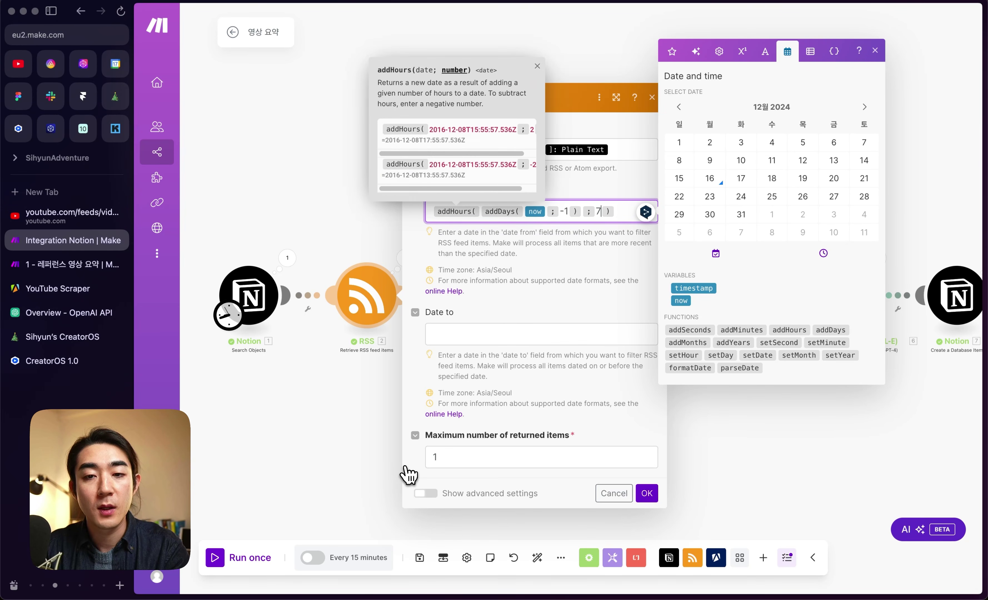
{"action": "key", "text": "shift+Left"}
{"action": "key", "text": "shift+Left"}
{"action": "key", "text": "shift+Left"}
{"action": "key", "text": "shift+Left"}
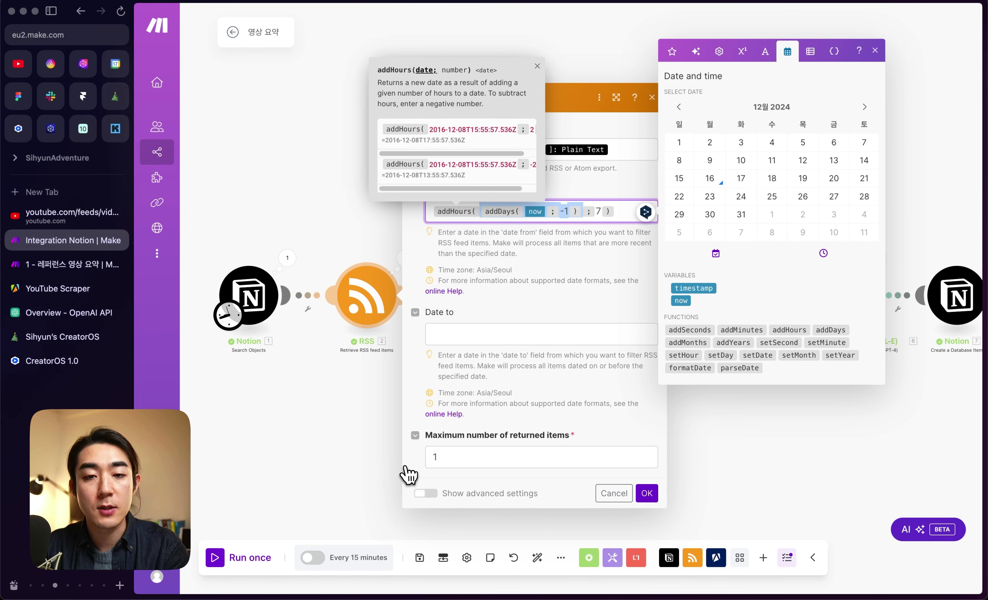
{"action": "key", "text": "Right"}
{"action": "key", "text": "Right"}
{"action": "key", "text": "Right"}
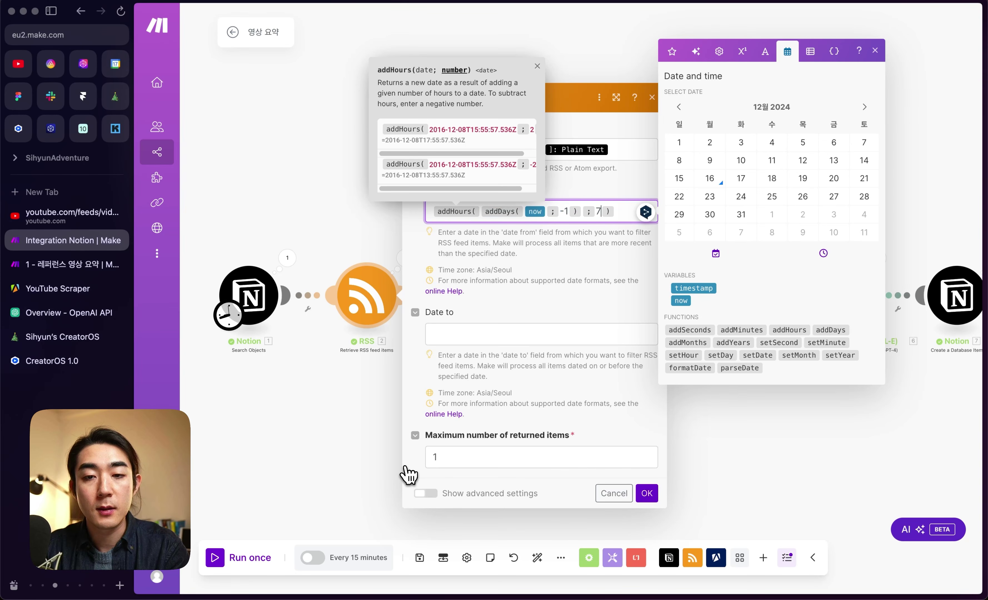
{"action": "key", "text": "Right"}
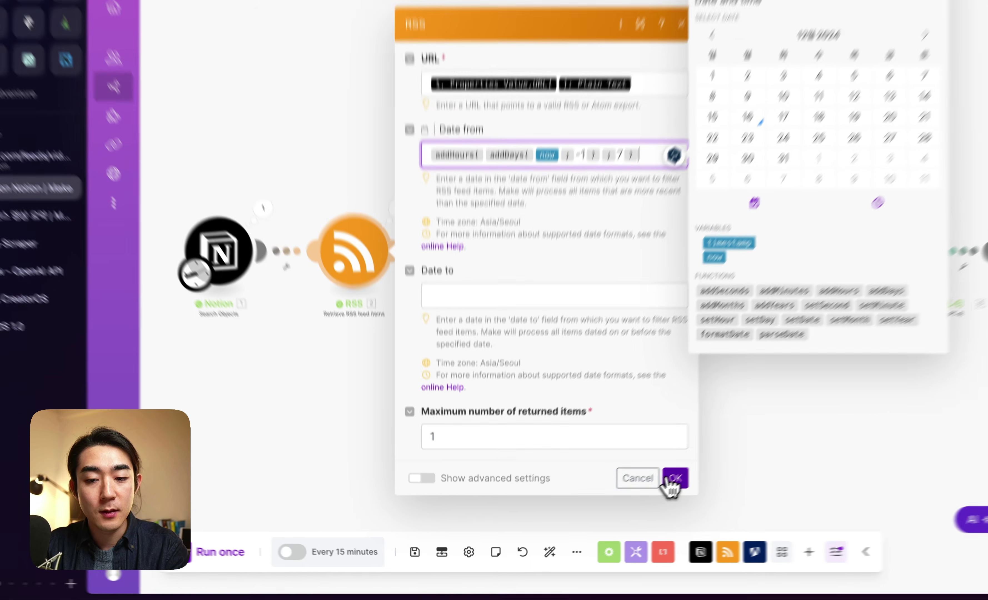
{"action": "left_click", "coordinate": [647, 493]}
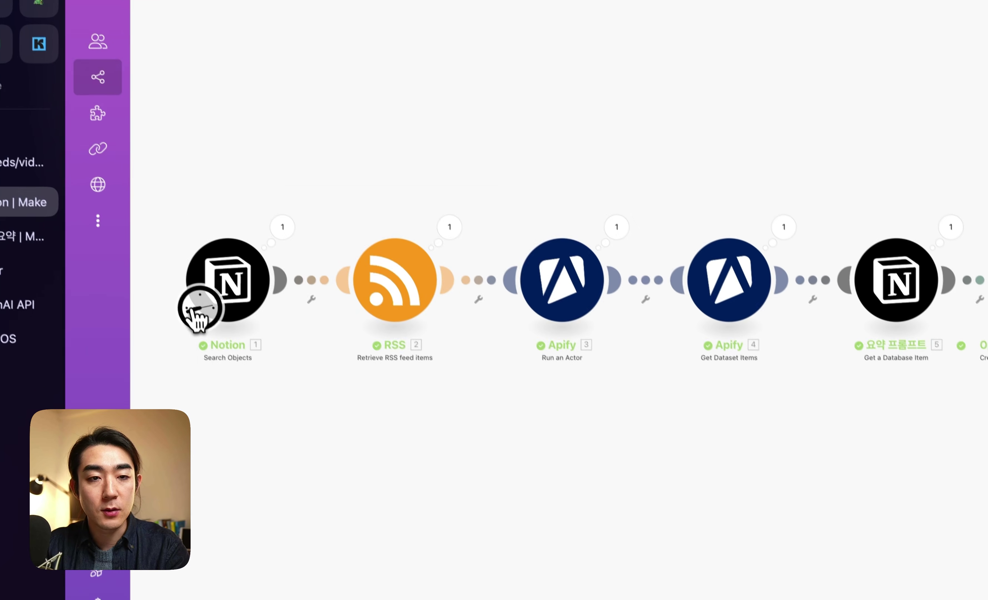
- Set the scenario's schedule to run every day
{"action": "left_click", "coordinate": [197, 312]}
{"action": "left_click", "coordinate": [406, 218]}
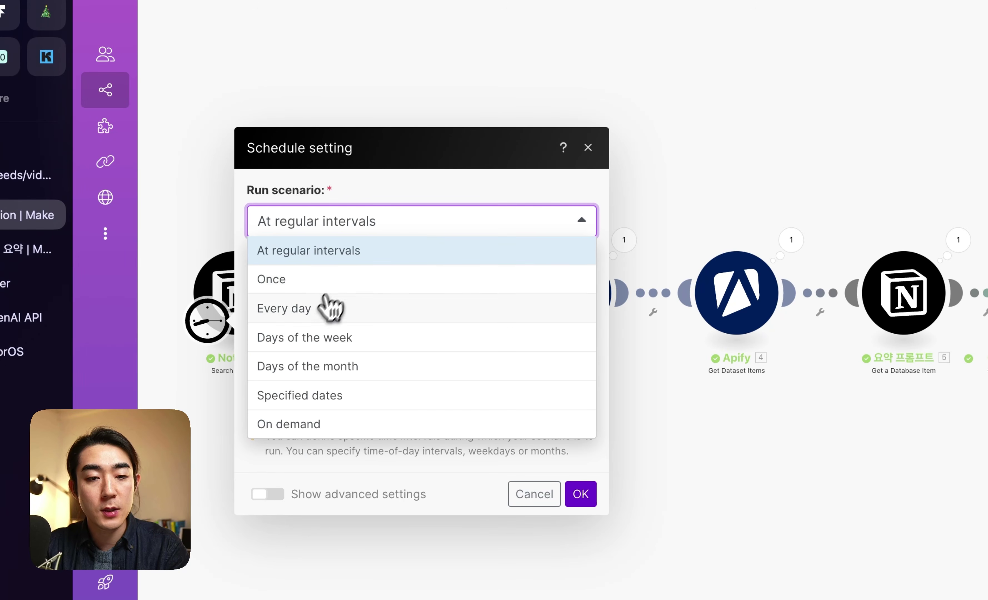
{"action": "left_click", "coordinate": [331, 308]}
- Set the daily run time to 오전 7:00, save the schedule and activate it
{"action": "left_click", "coordinate": [309, 347]}
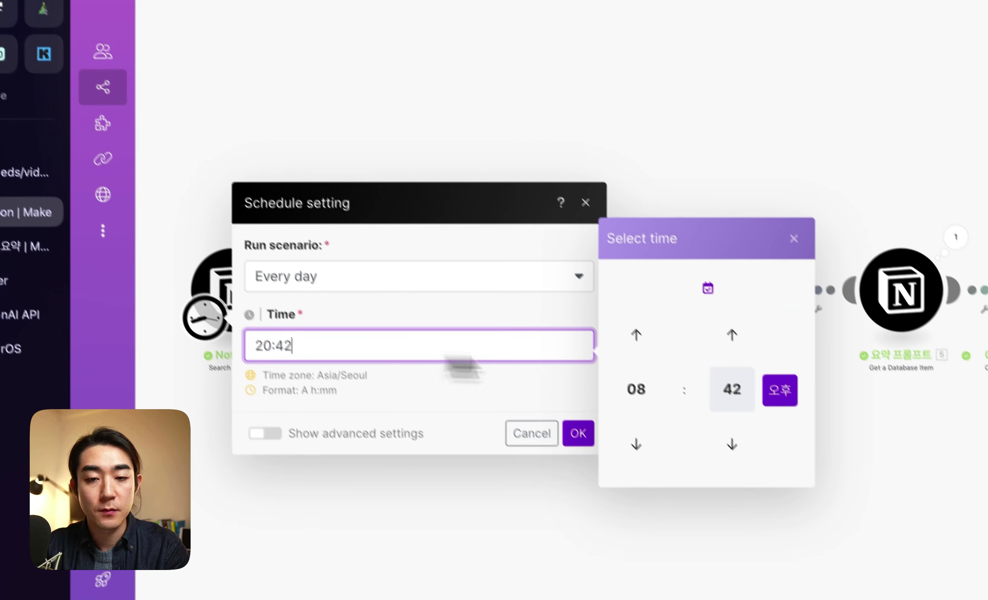
{"action": "left_click", "coordinate": [636, 389]}
{"action": "left_click", "coordinate": [716, 323]}
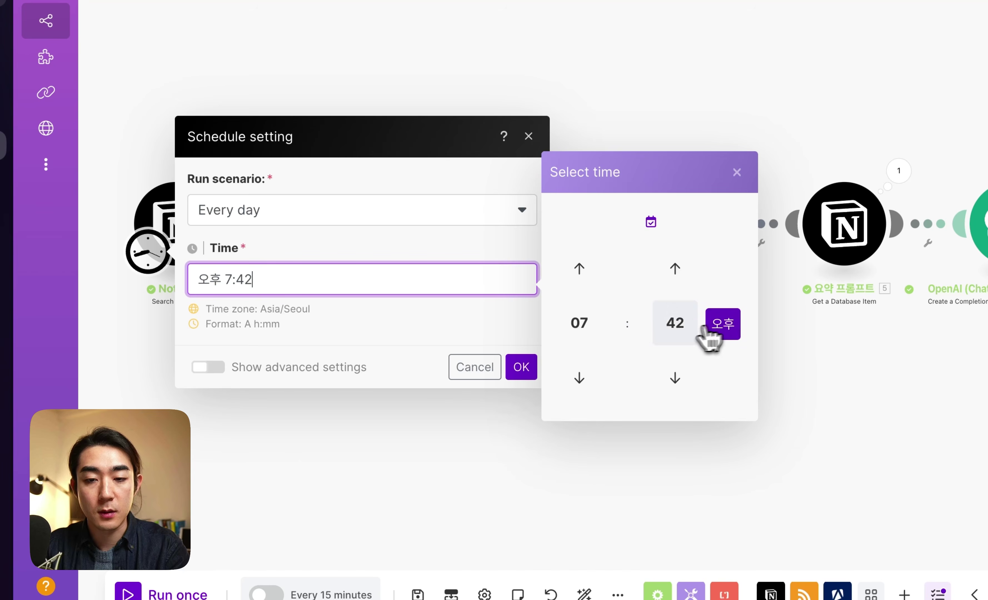
{"action": "left_click", "coordinate": [678, 329]}
{"action": "left_click", "coordinate": [596, 278]}
{"action": "left_click", "coordinate": [723, 325]}
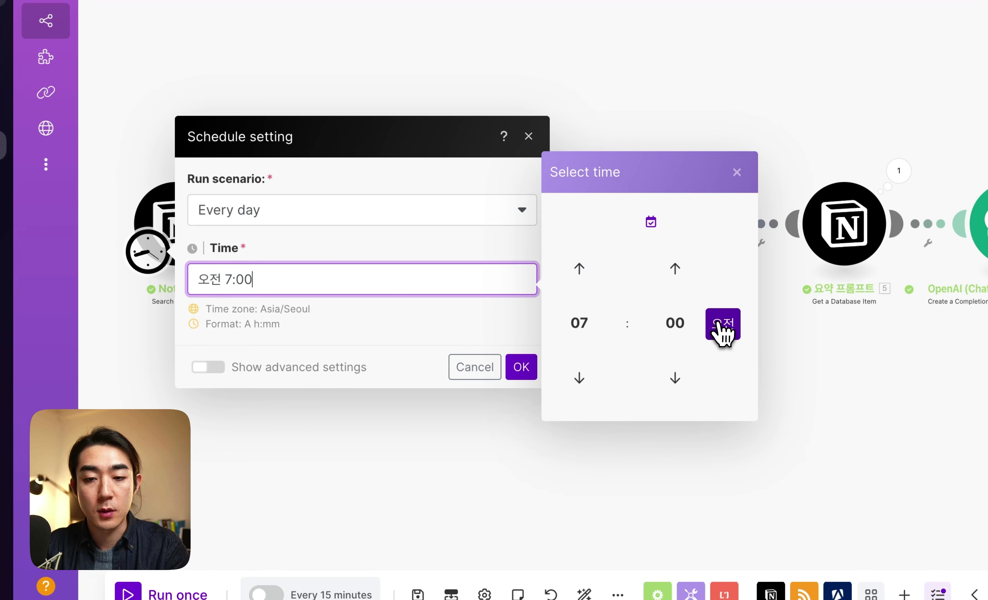
{"action": "left_click", "coordinate": [521, 367]}
{"action": "left_click", "coordinate": [447, 323]}
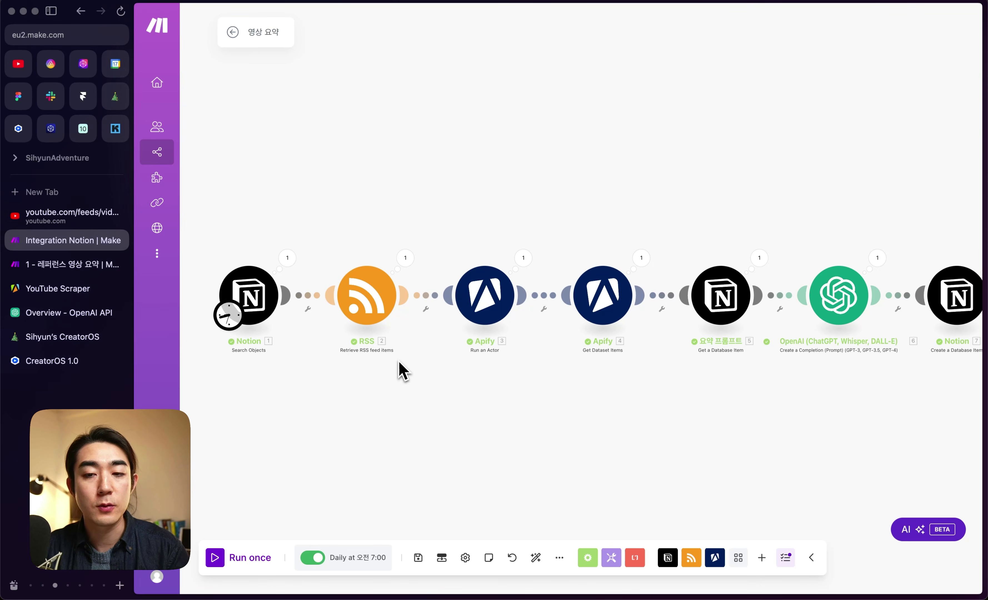
- Switch to the CreatorOS workspace in Notion and open the 레퍼런스 채널 database from its 데이터베이스 page
{"action": "scroll", "coordinate": [522, 380], "scroll_direction": "down", "scroll_amount": 2}
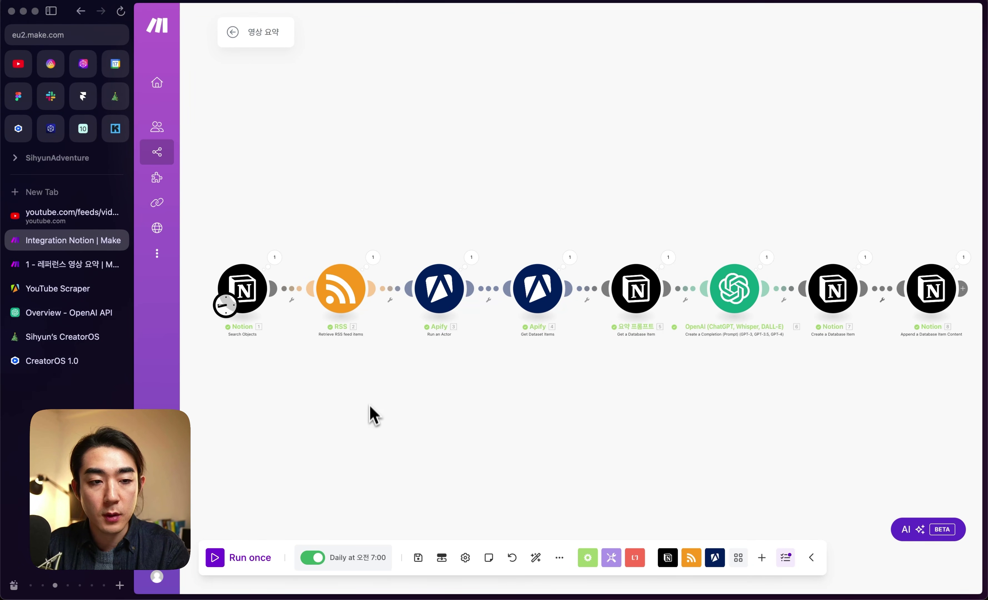
{"action": "left_click", "coordinate": [73, 338]}
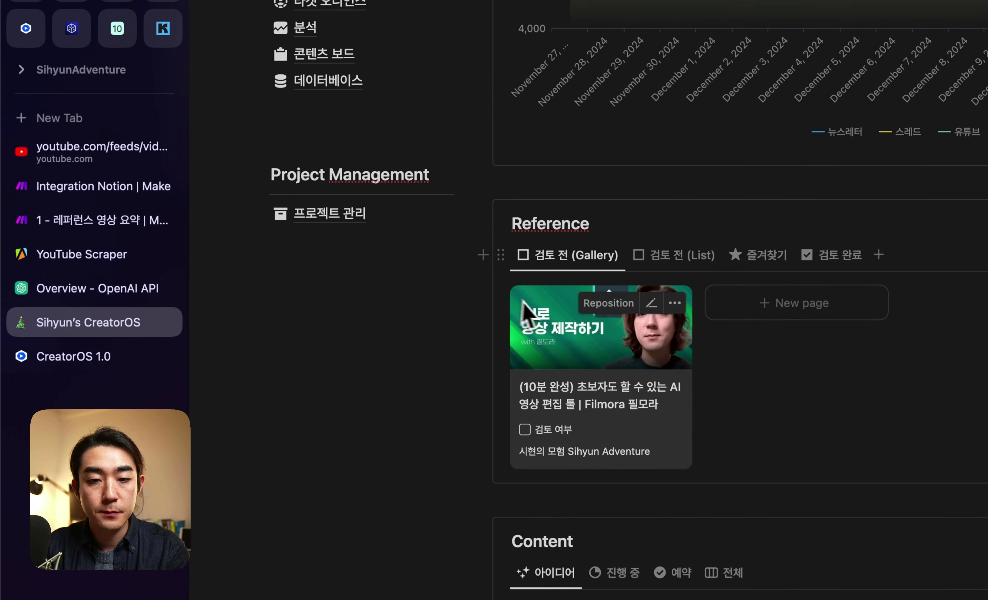
{"action": "scroll", "coordinate": [526, 356], "scroll_direction": "up", "scroll_amount": 7}
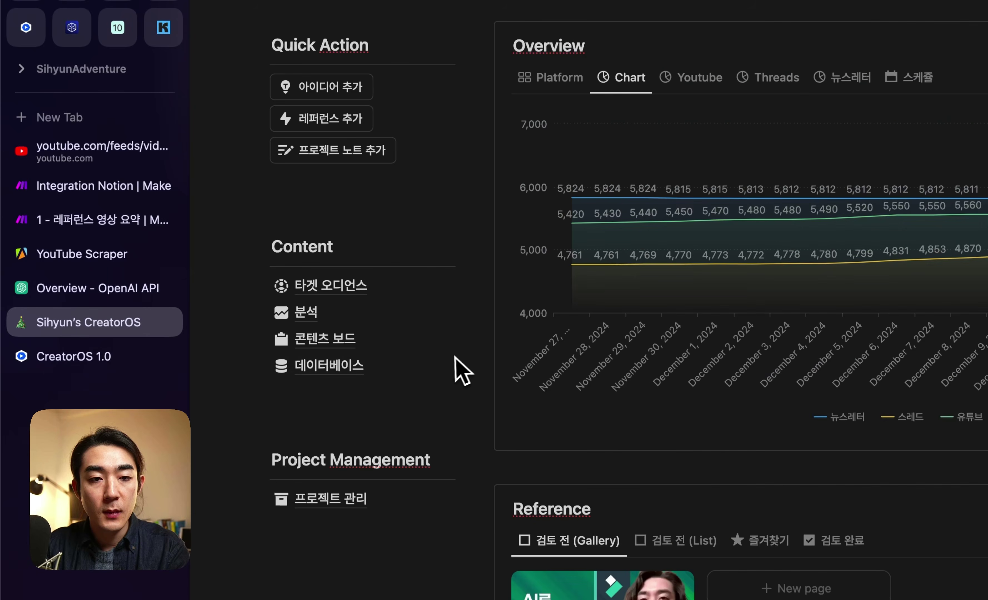
{"action": "left_click", "coordinate": [348, 366]}
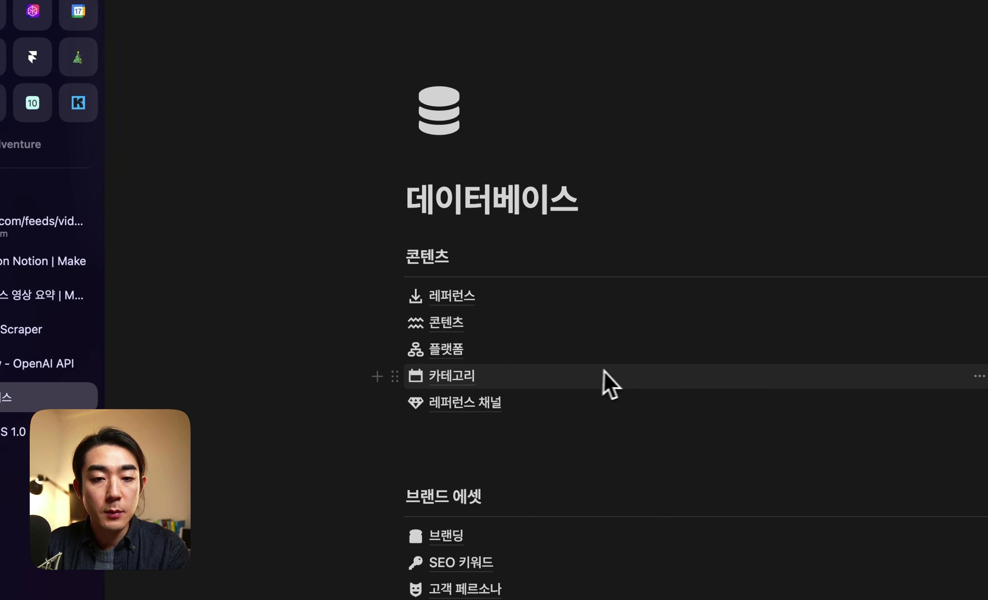
{"action": "left_click", "coordinate": [474, 404]}
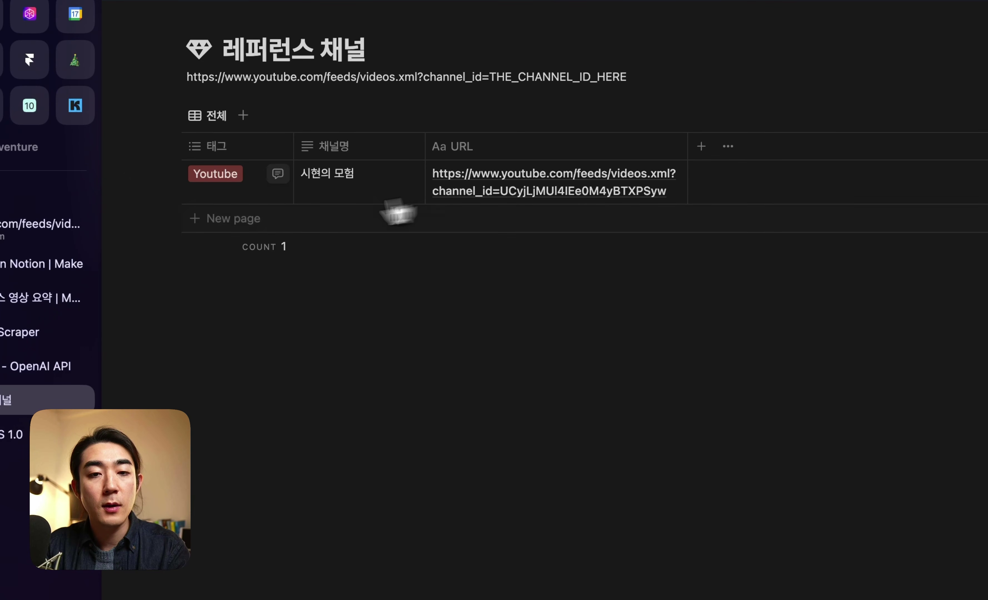
- Add a new row below the existing Youtube entry in the 레퍼런스 채널 table and start editing its URL
{"action": "left_click", "coordinate": [220, 218]}
{"action": "key", "text": "Escape"}
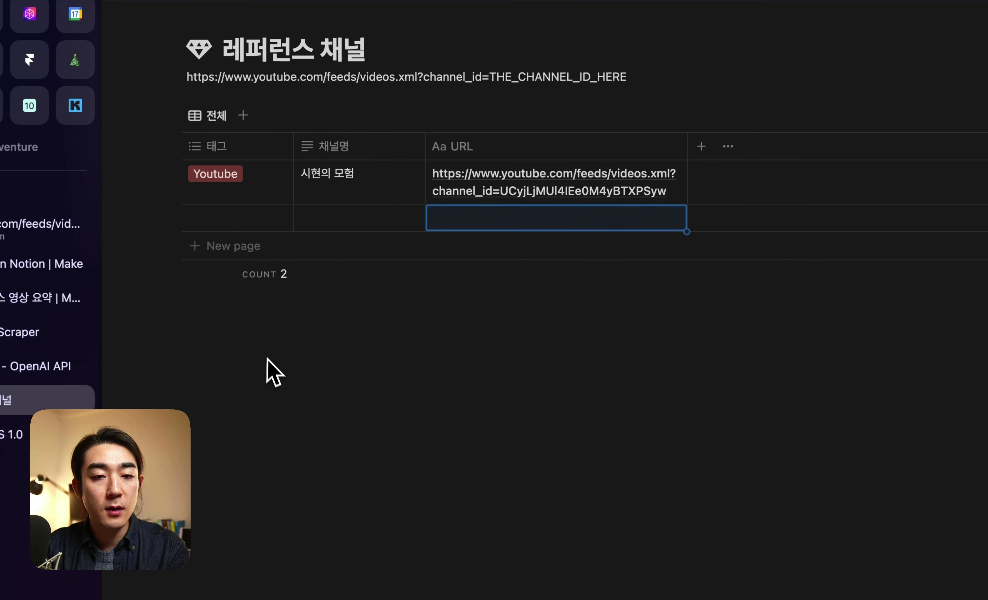
{"action": "key", "text": "Left"}
{"action": "left_click", "coordinate": [469, 225]}
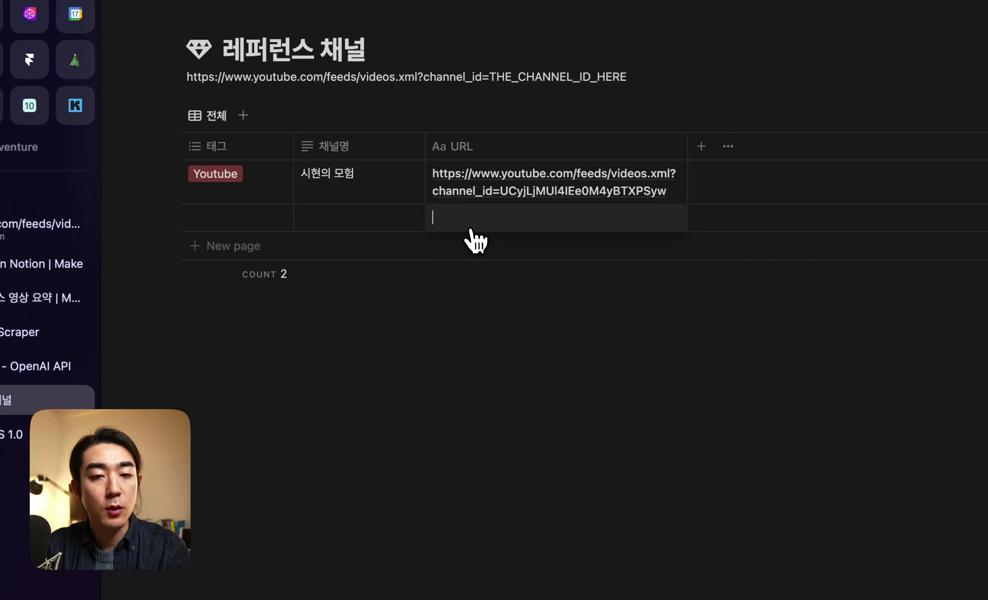
{"action": "type", "text": "{{addHours(addDays(now; -1); 7)}}"}
{"action": "key", "text": "super+z"}
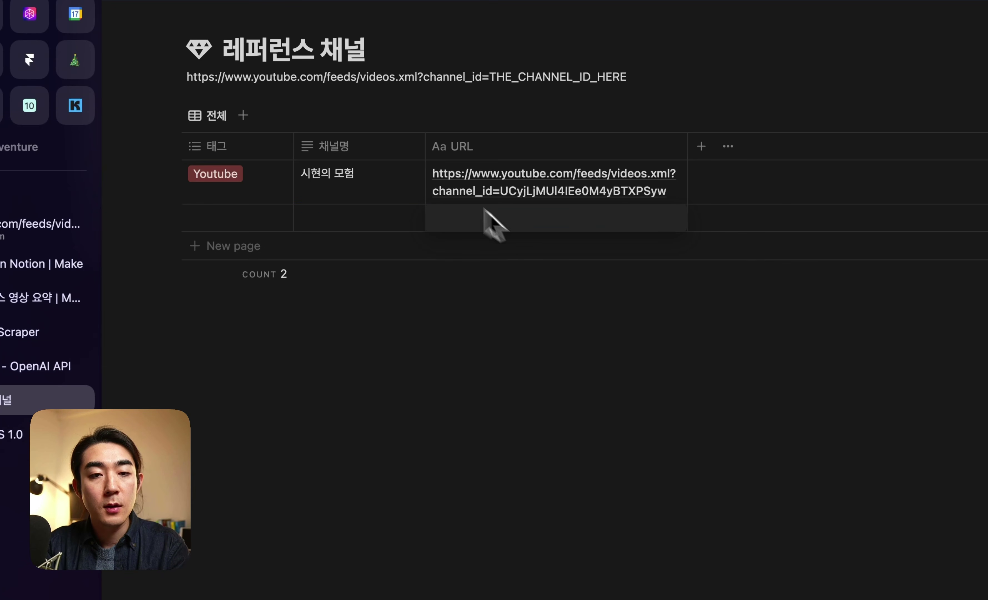
{"action": "key", "text": "Escape"}
- Copy the feed URL template ending in THE_CHANNEL_ID_HERE from the database description into the new row's URL
{"action": "double_click", "coordinate": [436, 77]}
{"action": "triple_click", "coordinate": [436, 77]}
{"action": "key", "text": "super+c"}
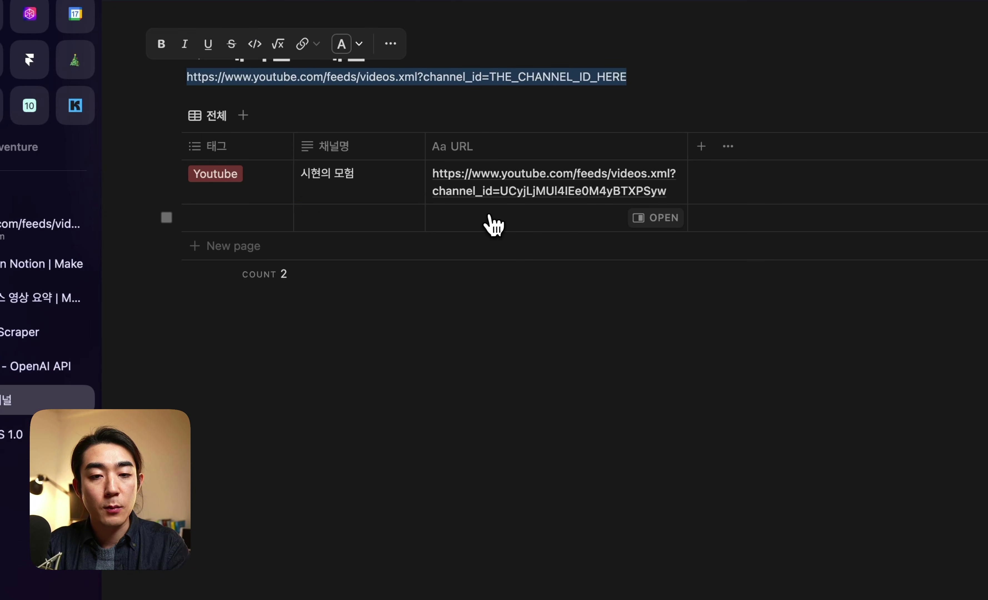
{"action": "left_click", "coordinate": [491, 224]}
{"action": "key", "text": "super+v"}
{"action": "key", "text": "Escape"}
- Add two more empty rows to the 레퍼런스 채널 table
{"action": "left_click", "coordinate": [405, 273]}
{"action": "key", "text": "Escape"}
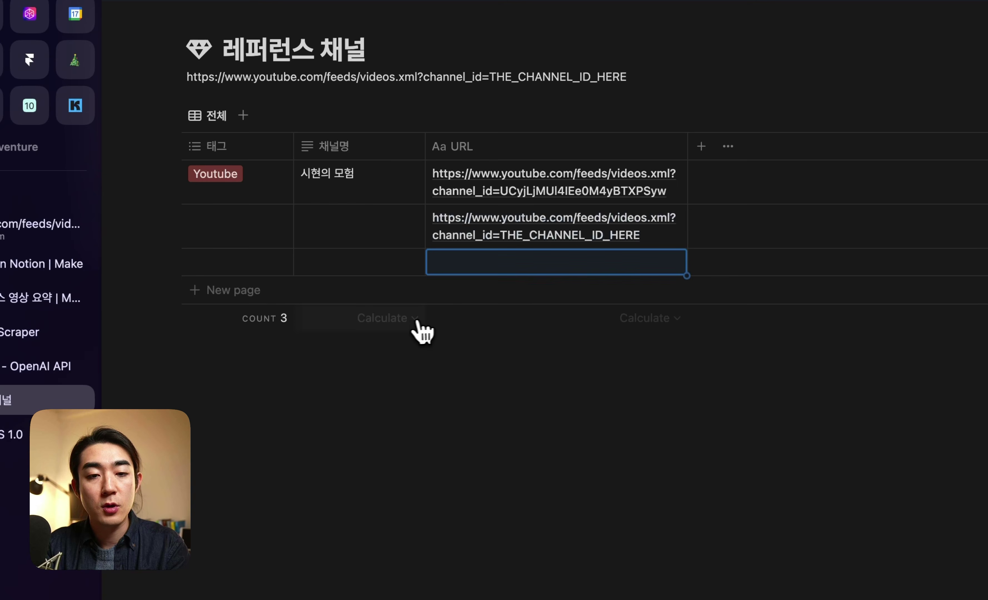
{"action": "left_click", "coordinate": [406, 297]}
{"action": "key", "text": "Escape"}
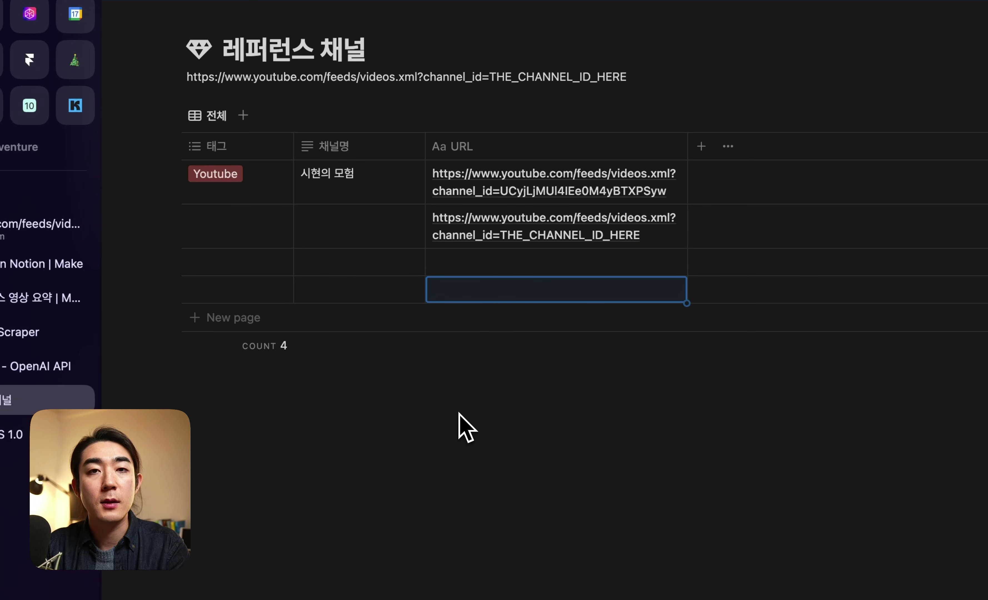
- Switch back to the video summary scenario in Make
{"action": "left_click", "coordinate": [483, 453]}
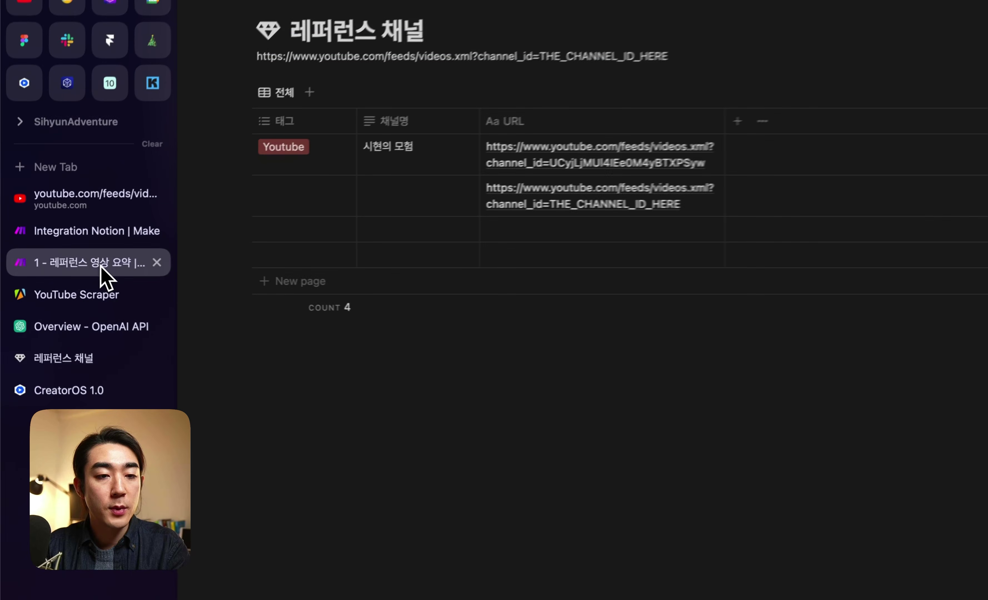
{"action": "left_click", "coordinate": [70, 266]}
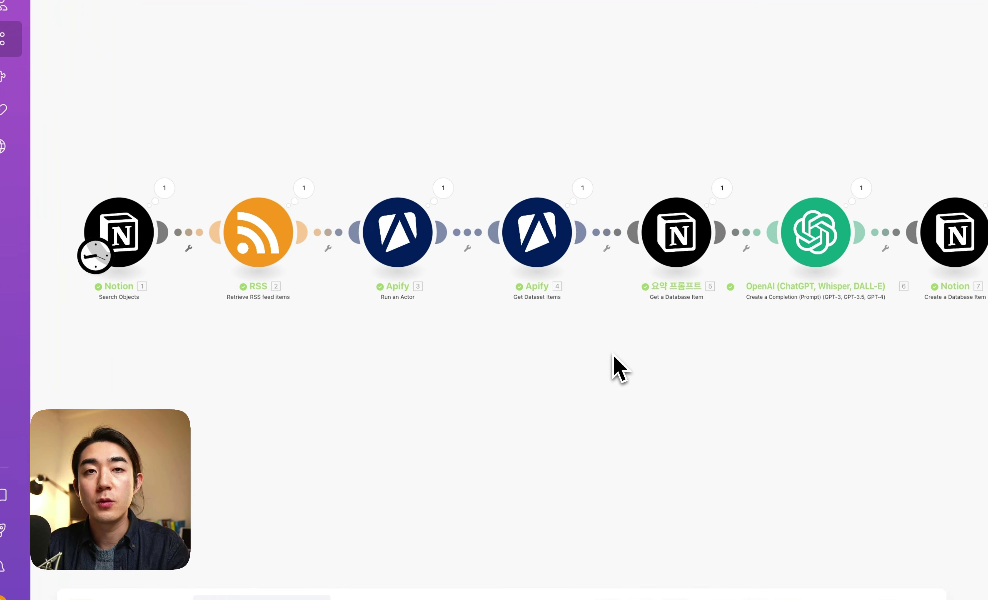